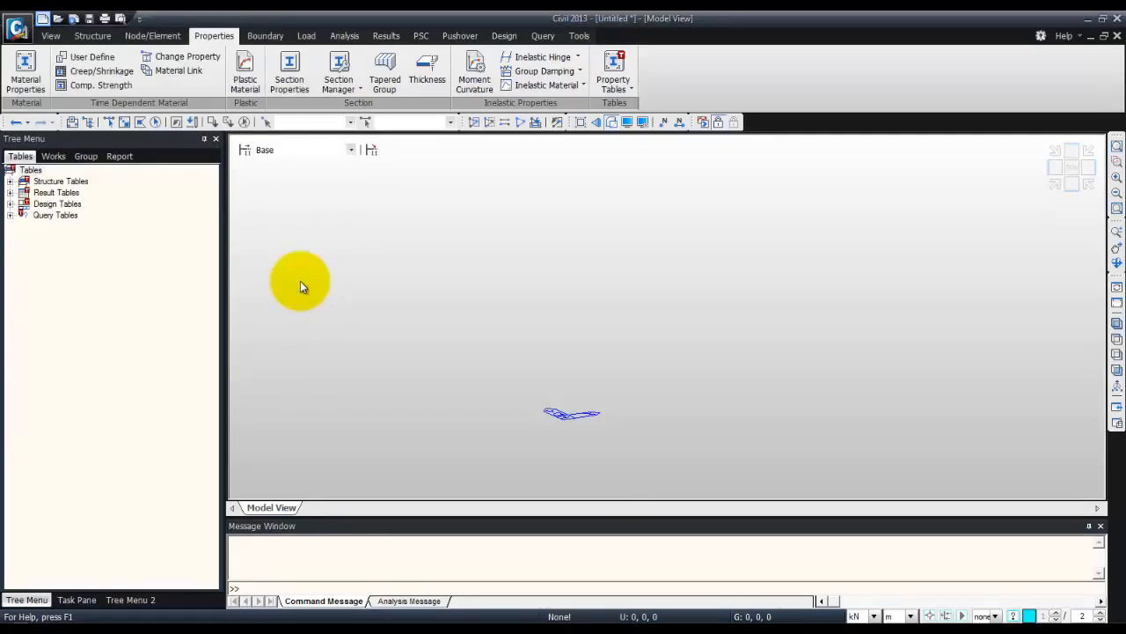
- Save the project as Untitled in the my Bridge folder
key(ctrl+s)
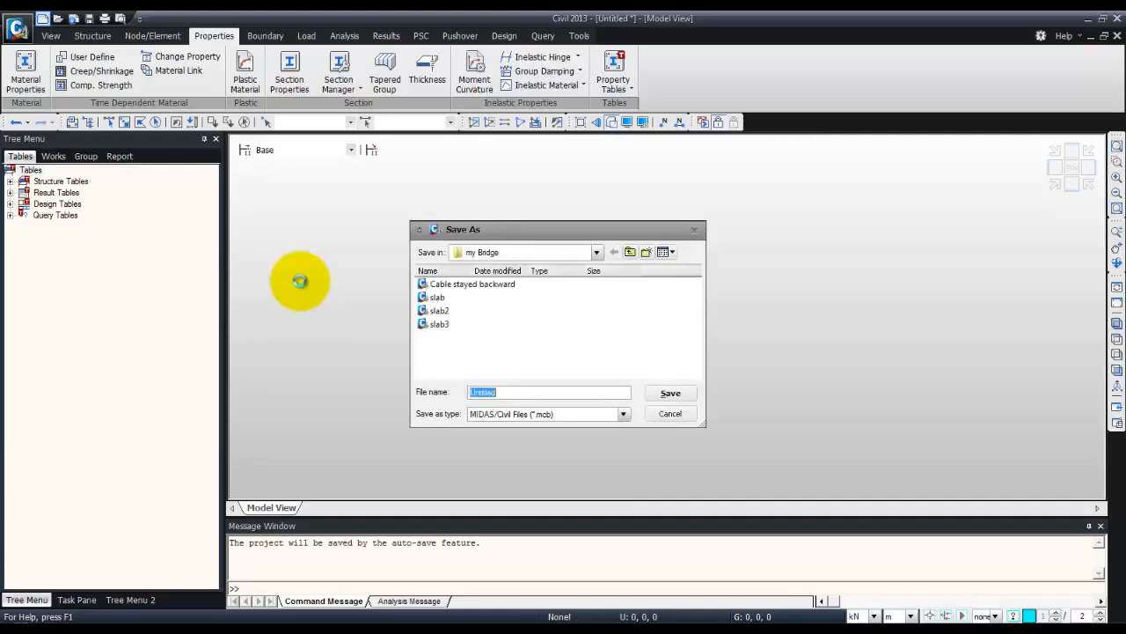
click(669, 394)
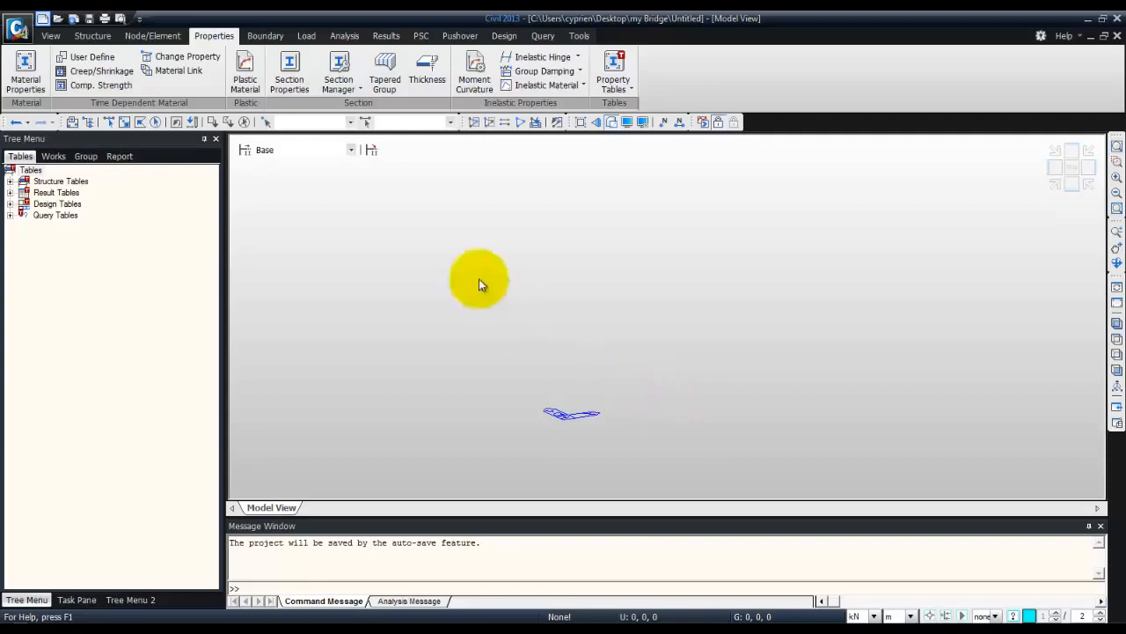
- In the Cable Stayed Bridge Wizard, enable the deck shape with 5% left slope and 220 m arc length, and preview the drawing
click(94, 37)
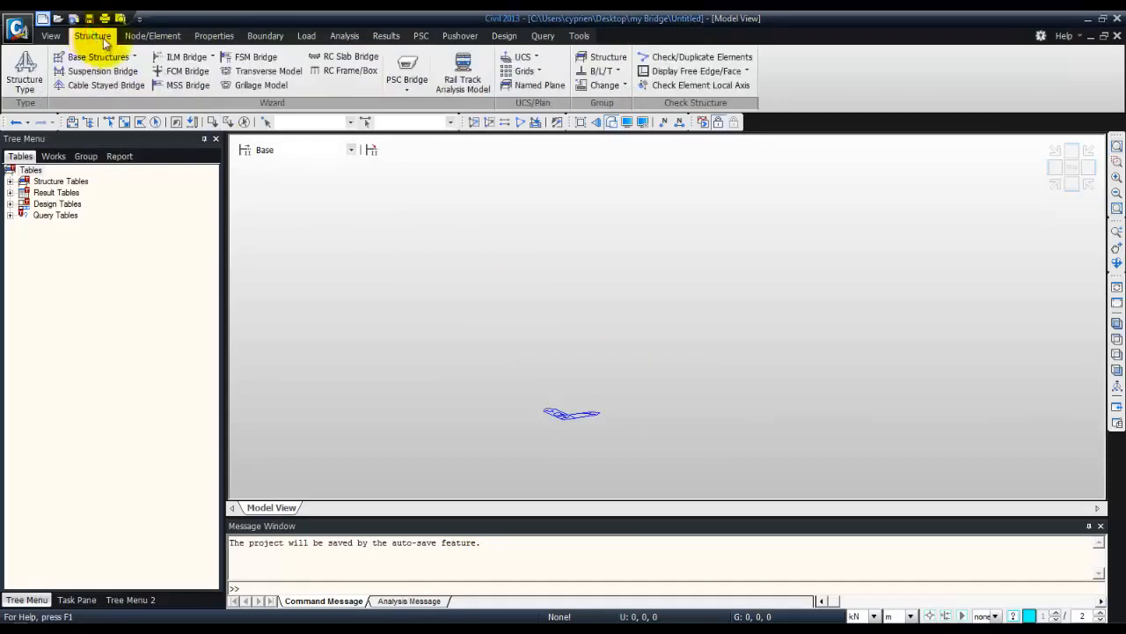
click(113, 90)
drag(170, 62, 325, 74)
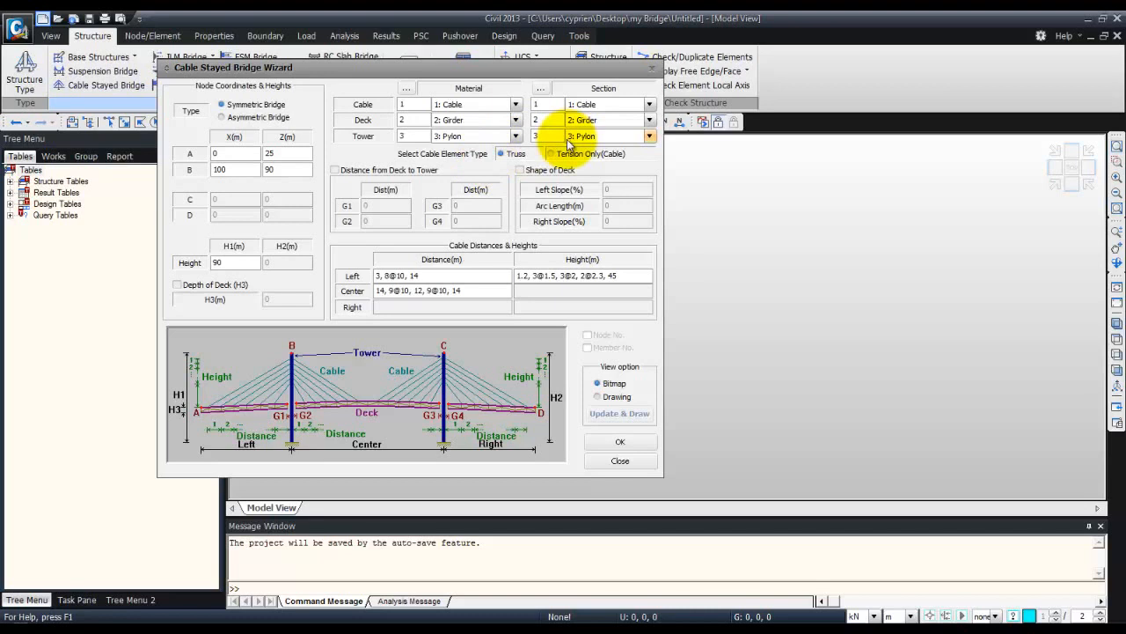
click(518, 170)
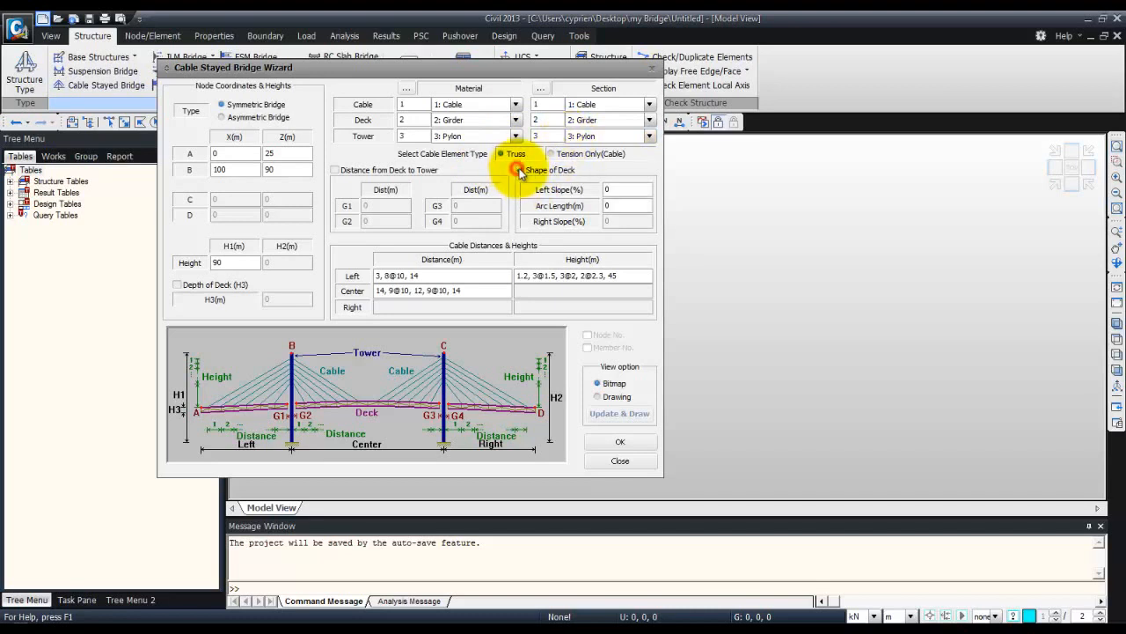
double_click(620, 190)
text(0)
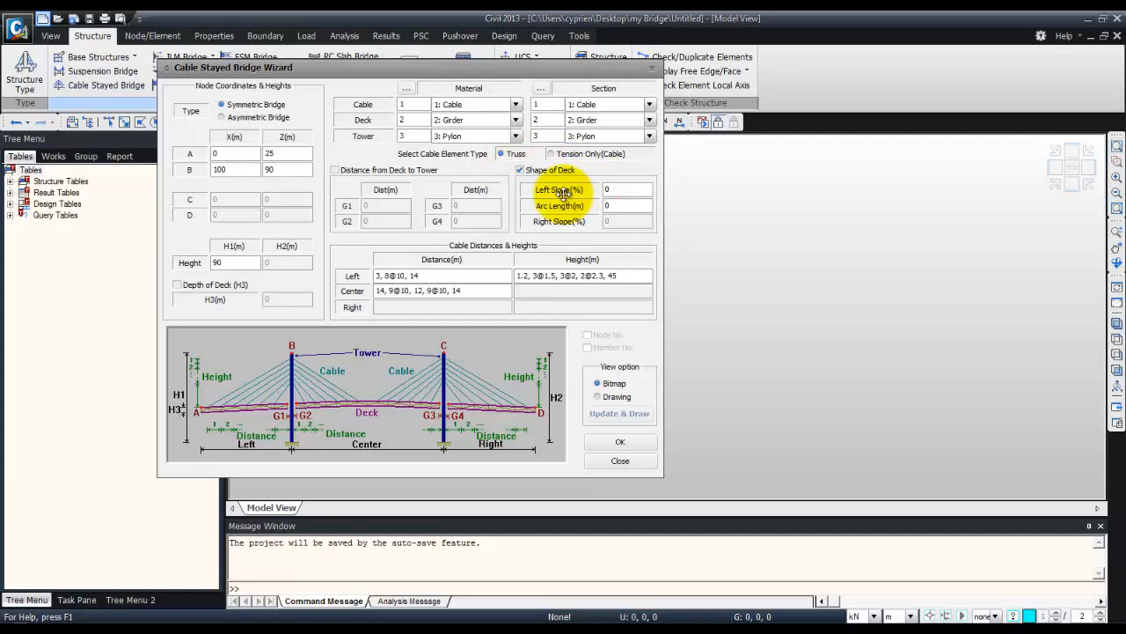
text(.)
key(BackSpace)
key(BackSpace)
text(5)
drag(615, 206, 550, 216)
text(220)
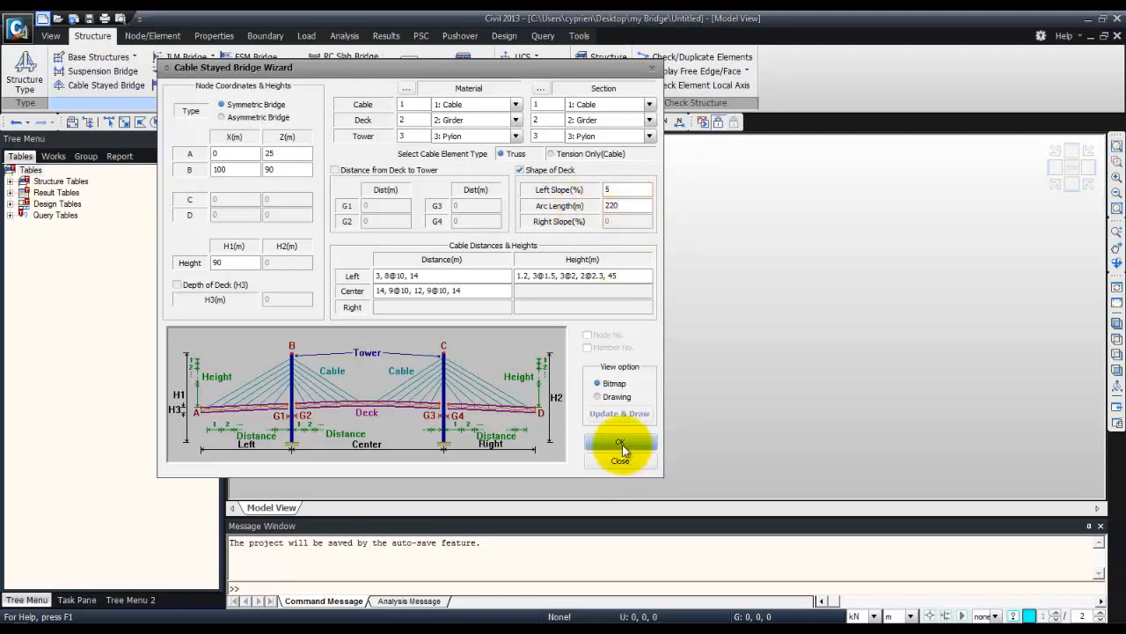
click(598, 397)
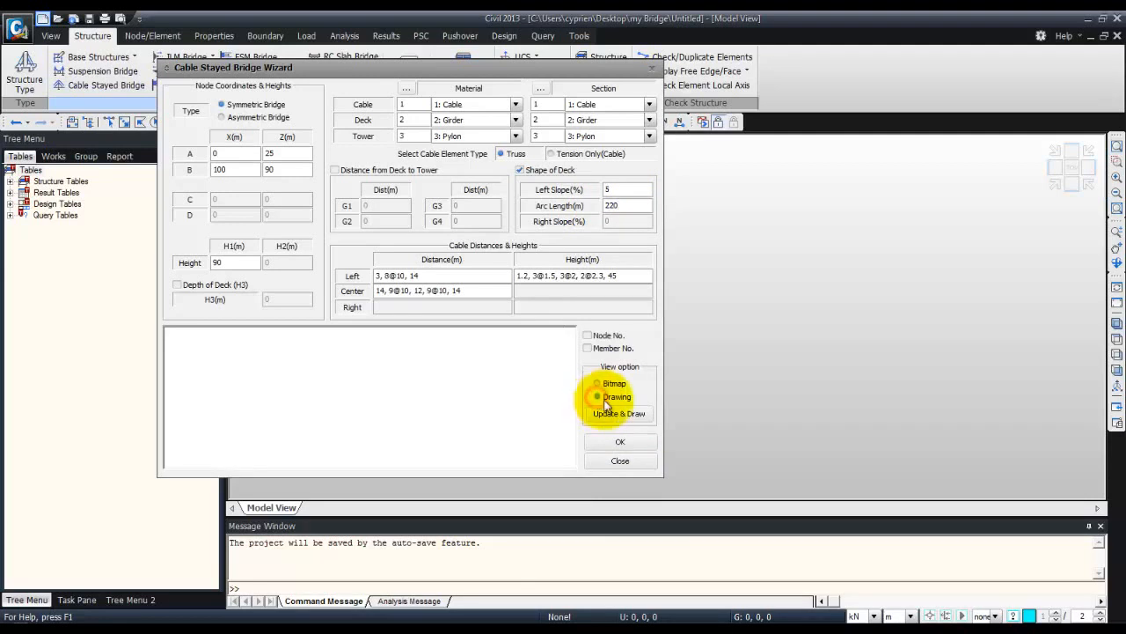
click(622, 413)
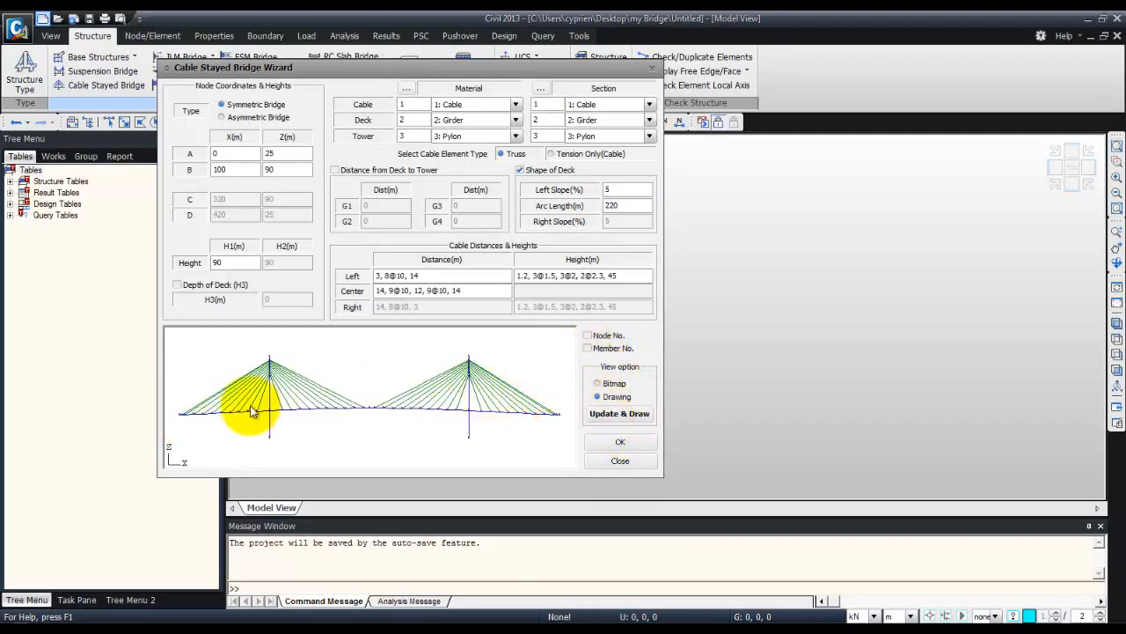
- Try a 10% left deck slope and redraw the bridge preview
drag(630, 189, 585, 189)
text(10)
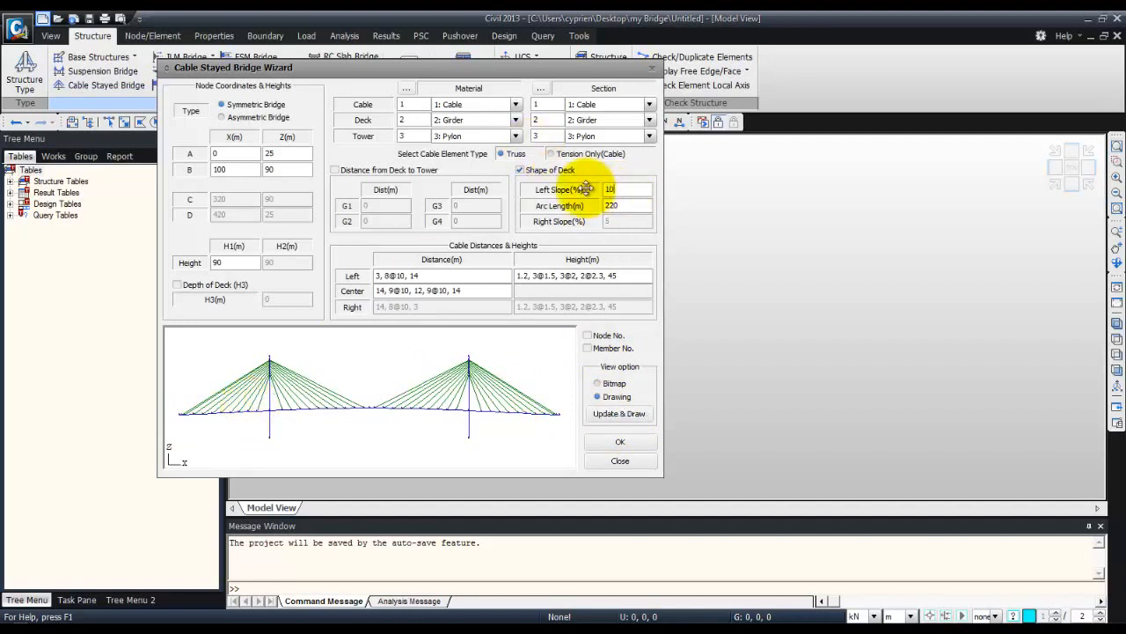
click(613, 414)
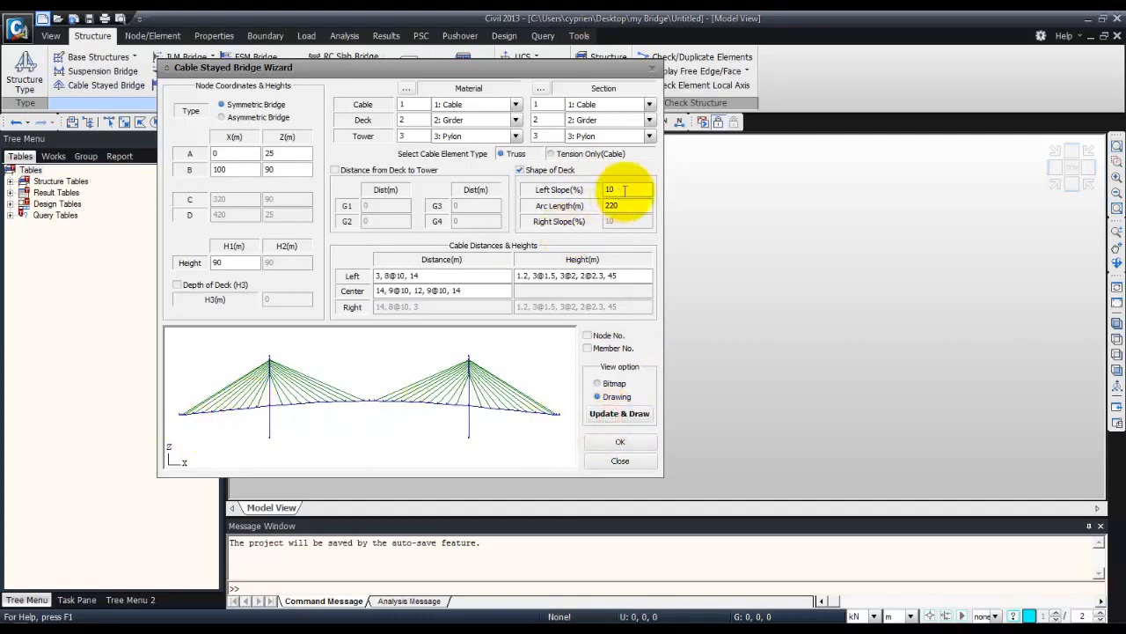
- Set the left deck slope to 5%, redraw the preview and generate the cable-stayed bridge model
drag(625, 190, 577, 190)
text(5)
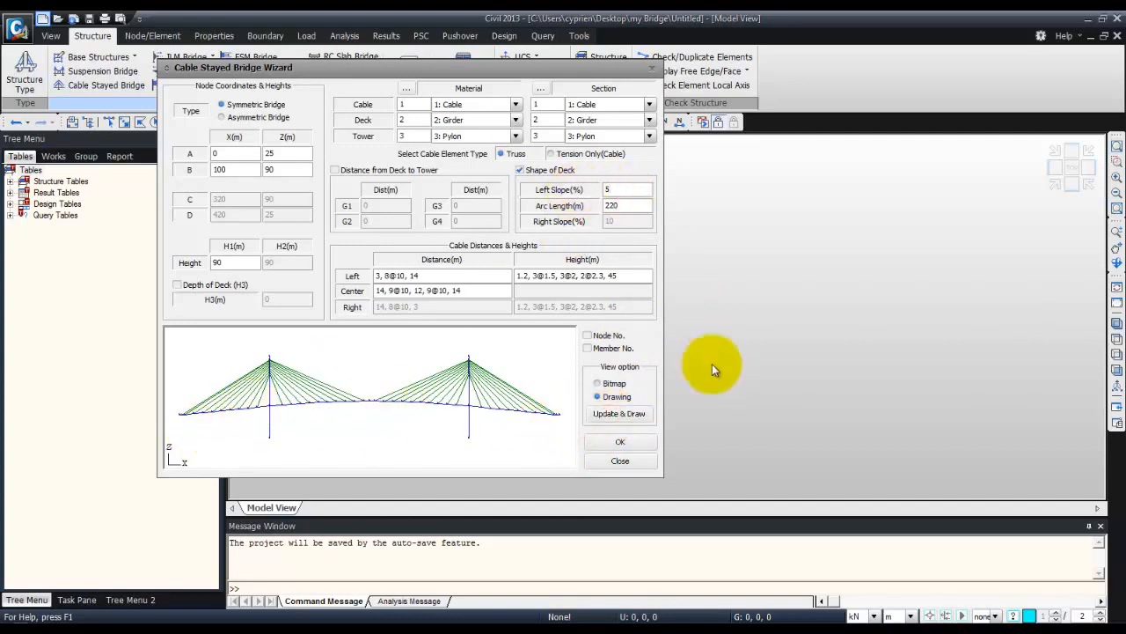
click(620, 441)
click(627, 413)
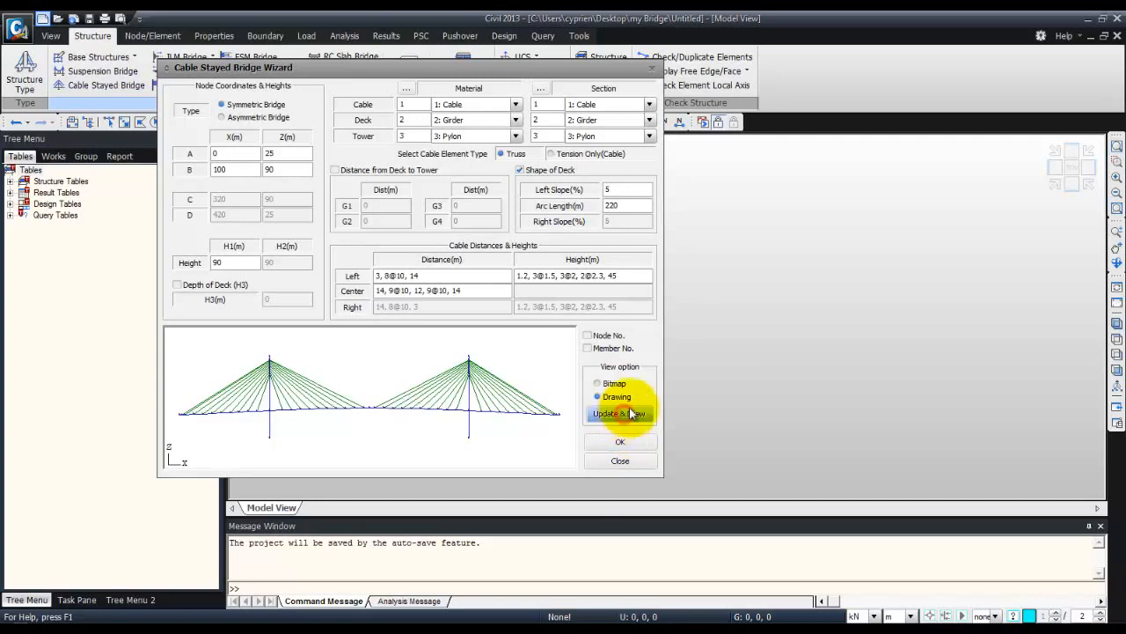
click(623, 443)
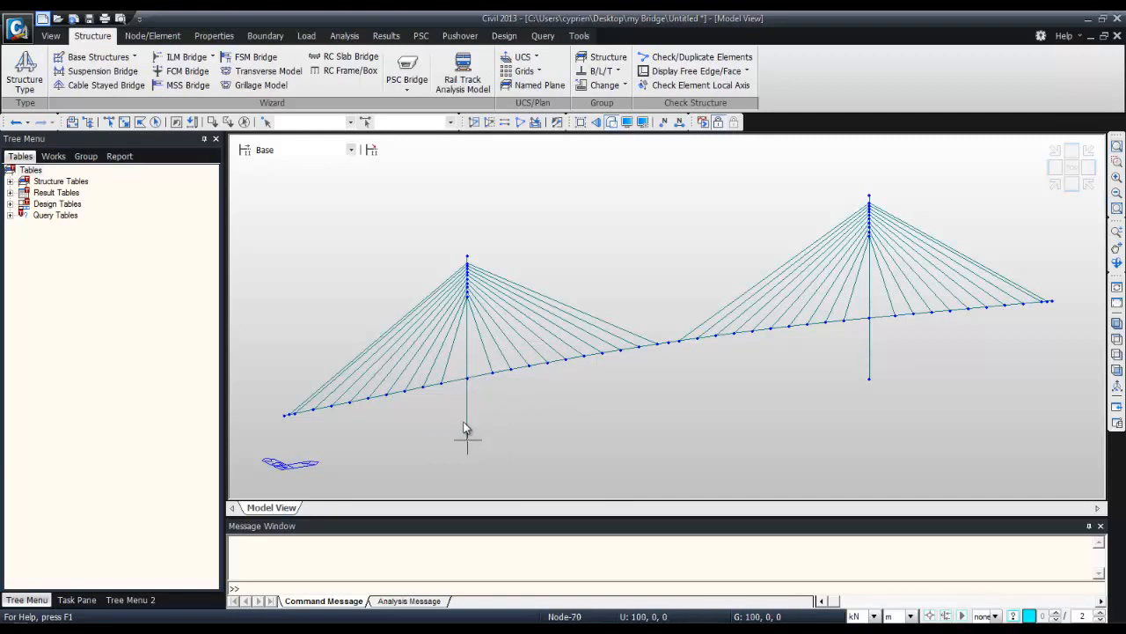
- Display the node numbers and examine the nodes where the first tower meets the deck
click(664, 121)
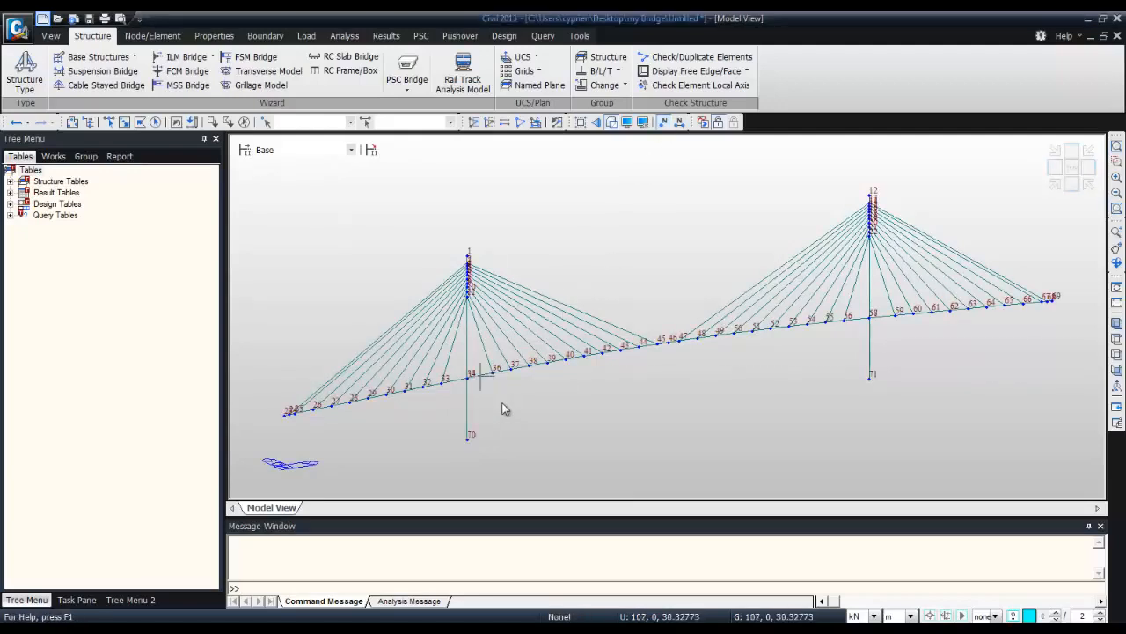
click(1117, 161)
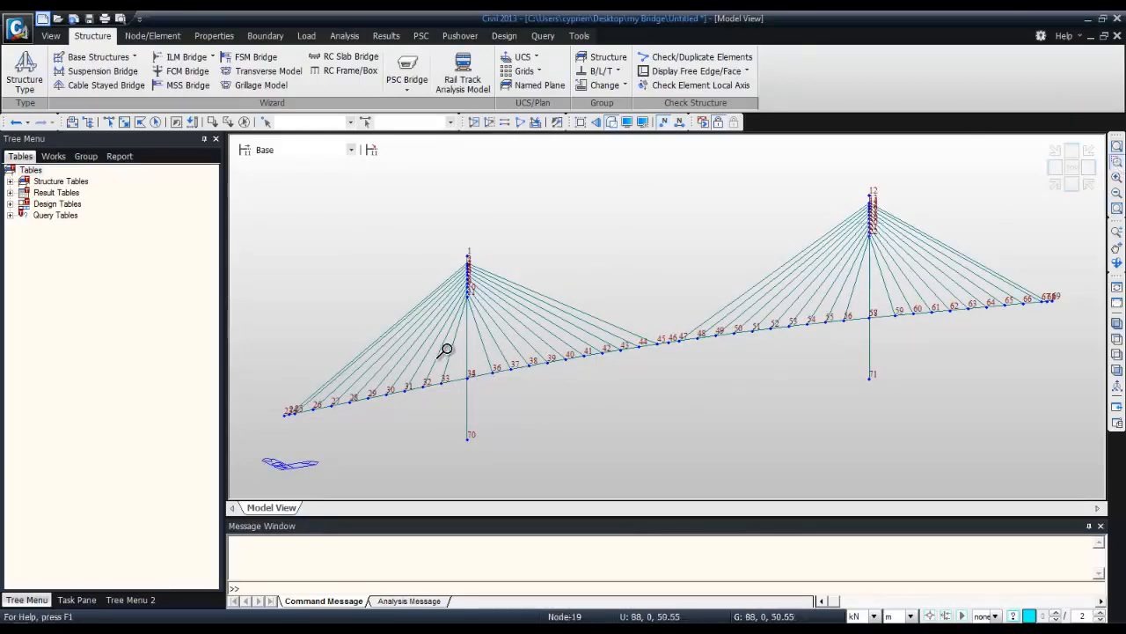
drag(447, 348, 503, 420)
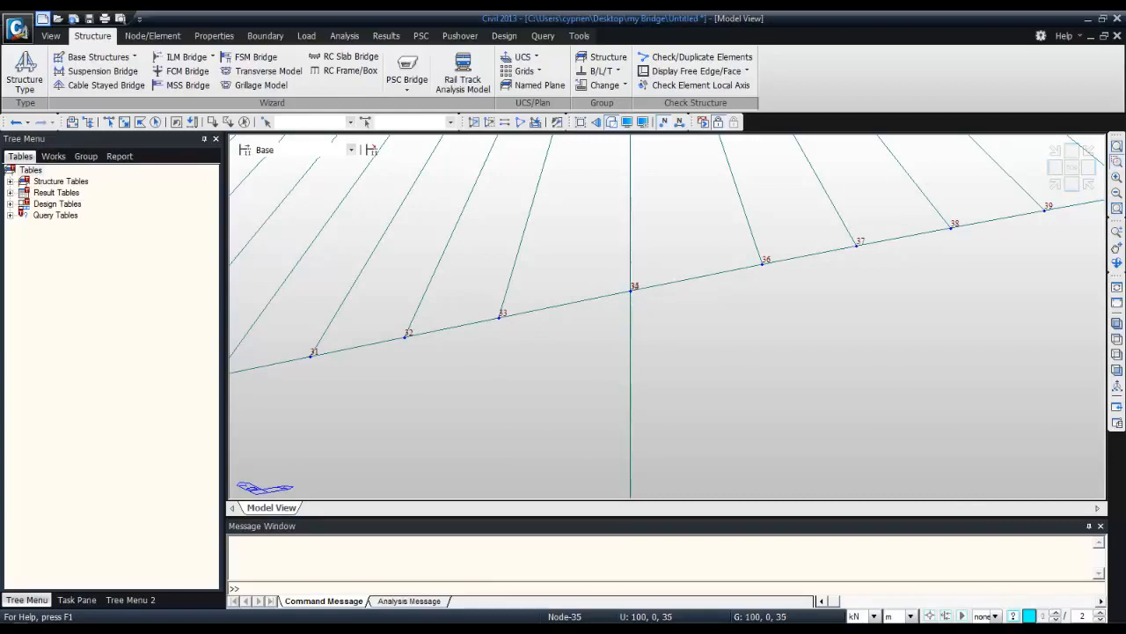
click(1116, 146)
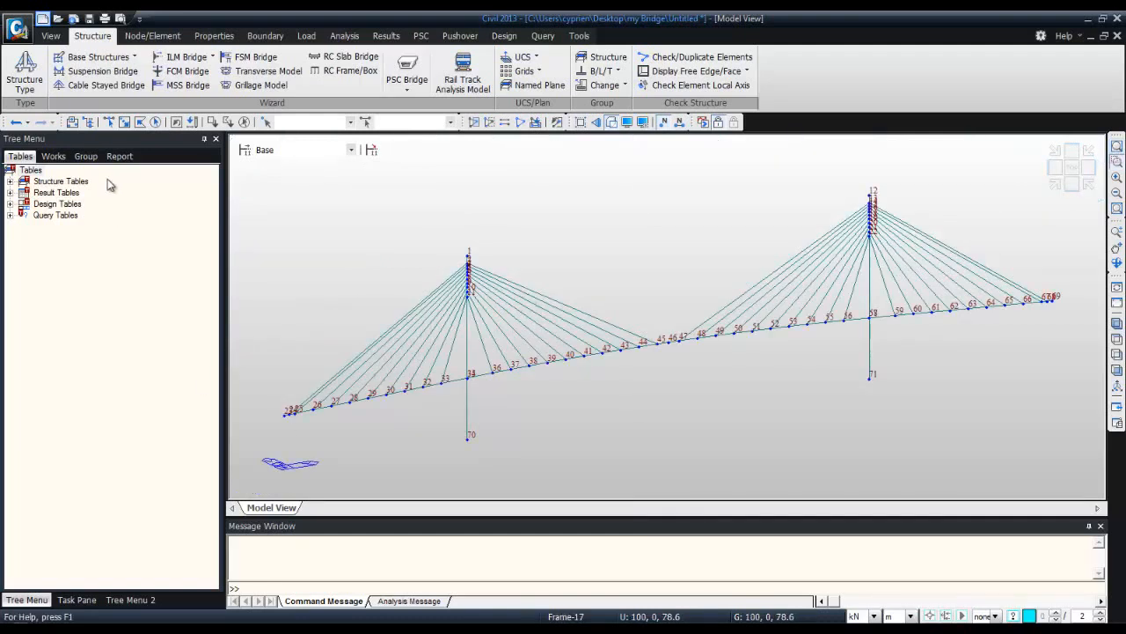
- Merge the duplicate nodes across the entire bridge model, removing the merged ones
click(154, 36)
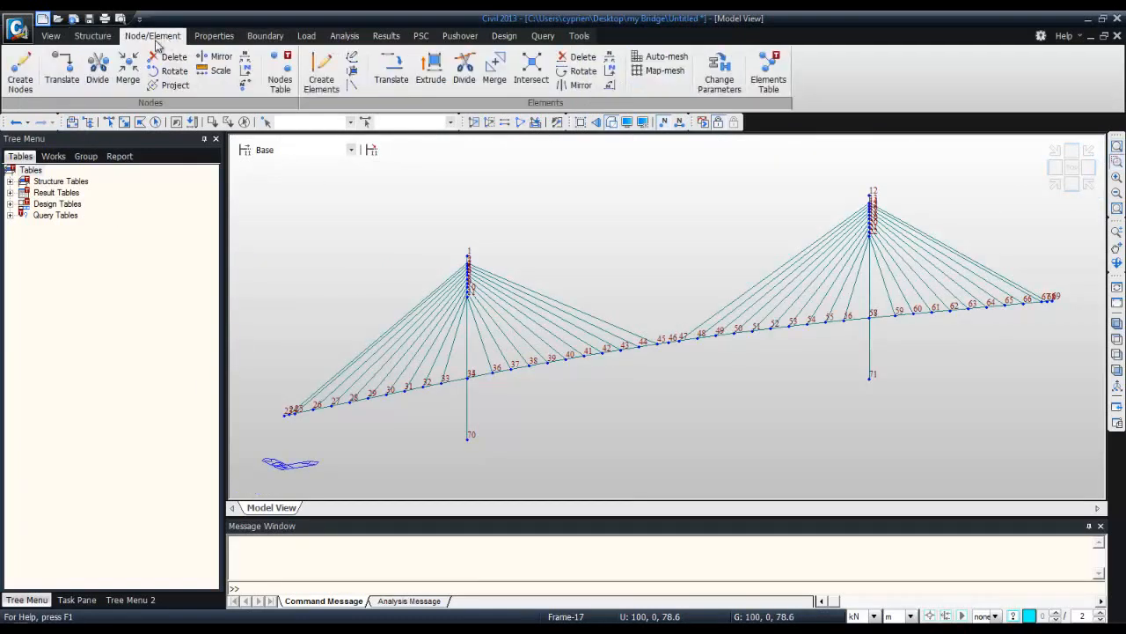
click(127, 69)
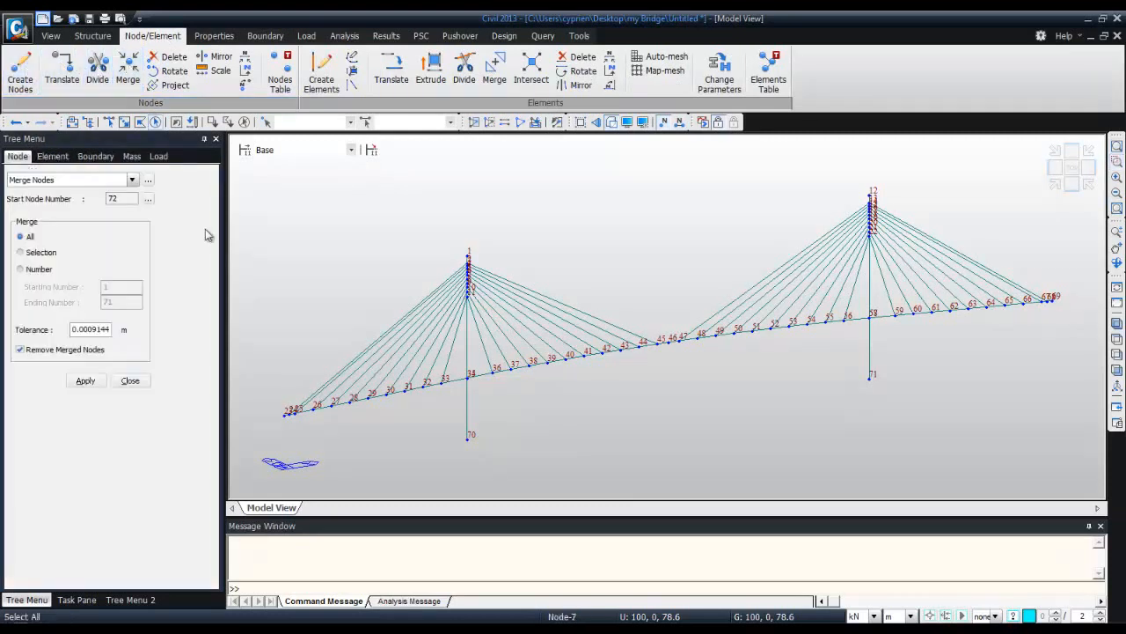
click(156, 124)
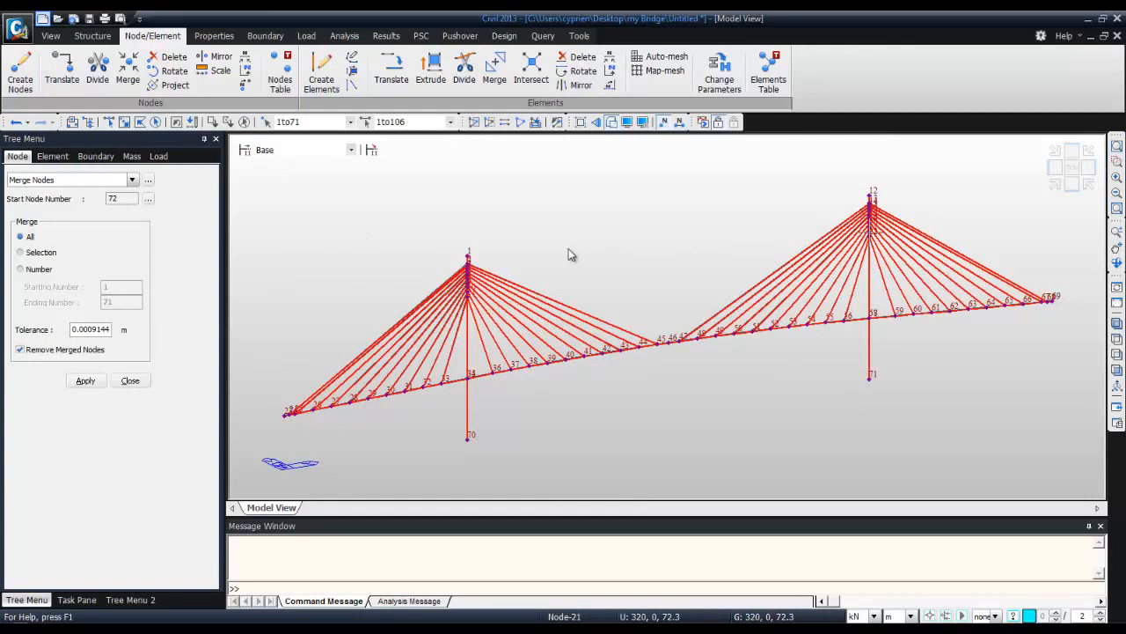
click(85, 380)
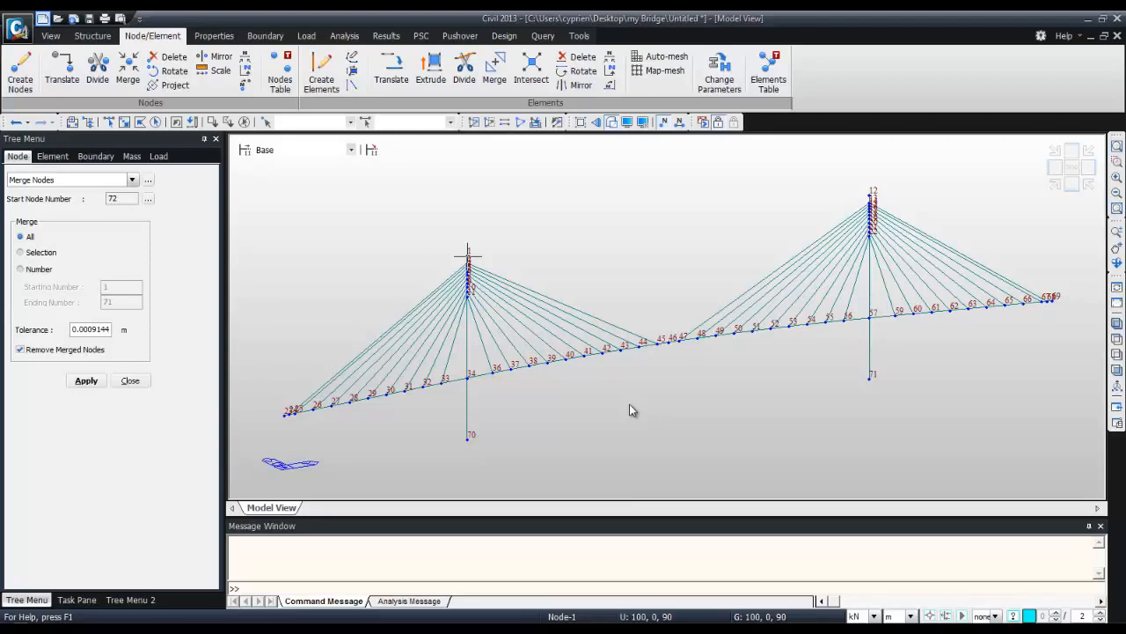
- Working in a side view, move the two tower base nodes 70 and 71 by 0, -2, 0 m
click(1071, 181)
click(1088, 172)
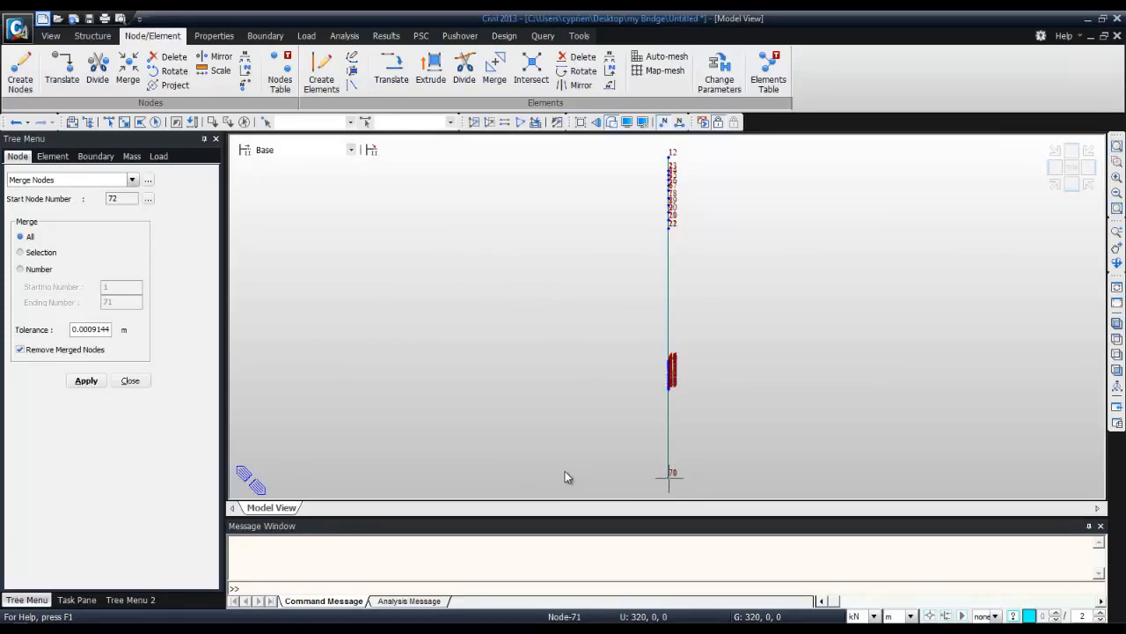
mouse_move(566, 473)
click(62, 68)
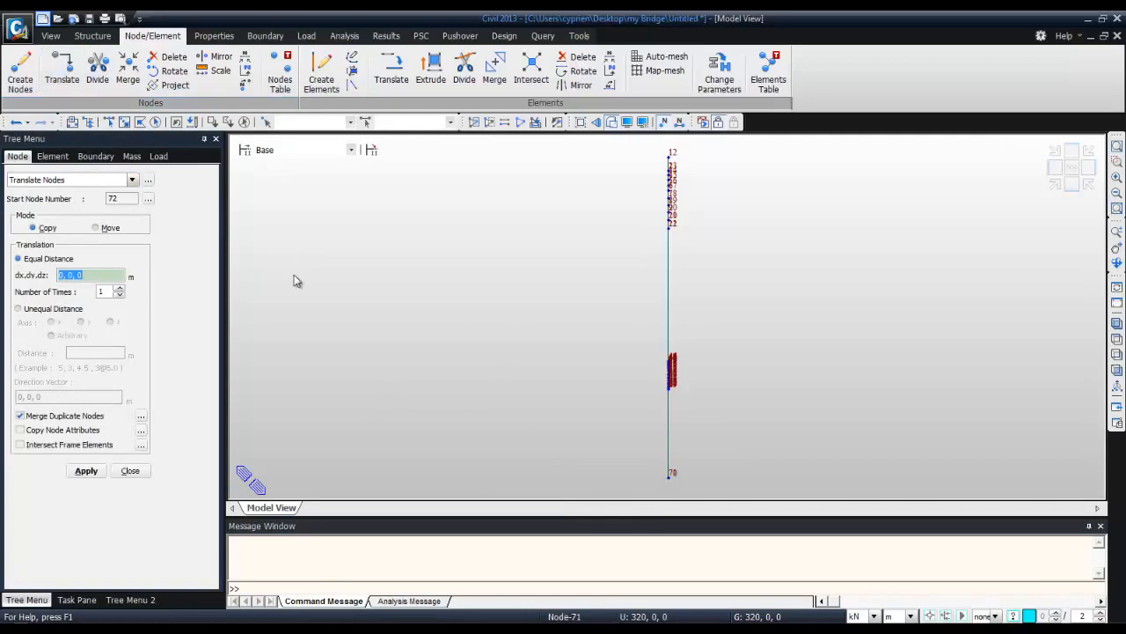
click(96, 227)
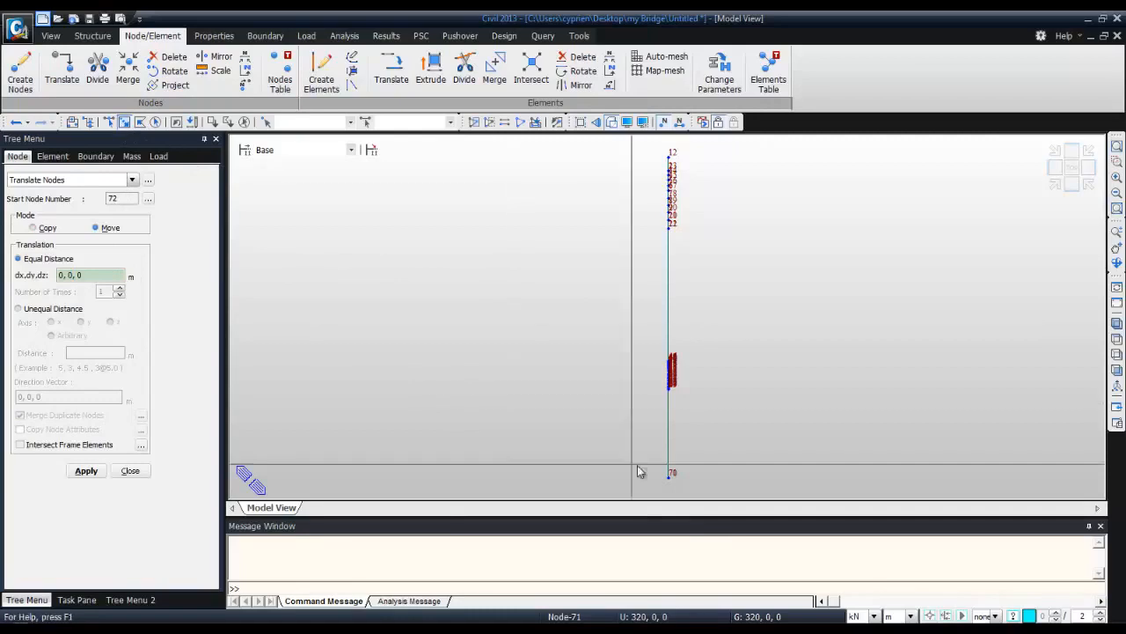
drag(648, 461, 709, 486)
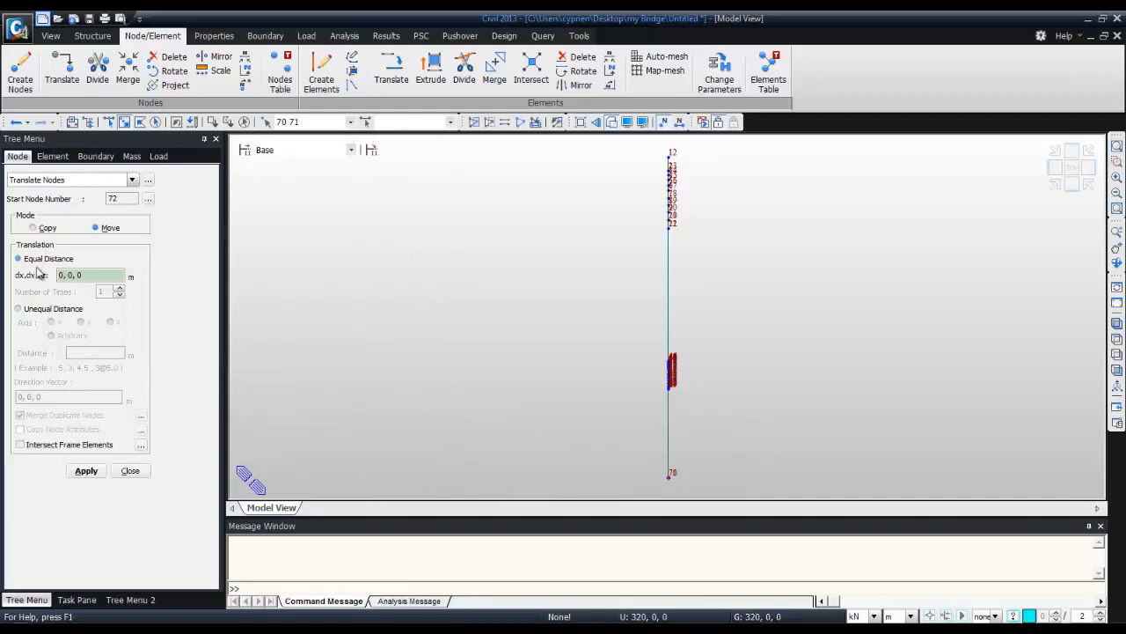
drag(74, 276, 71, 276)
text(-2)
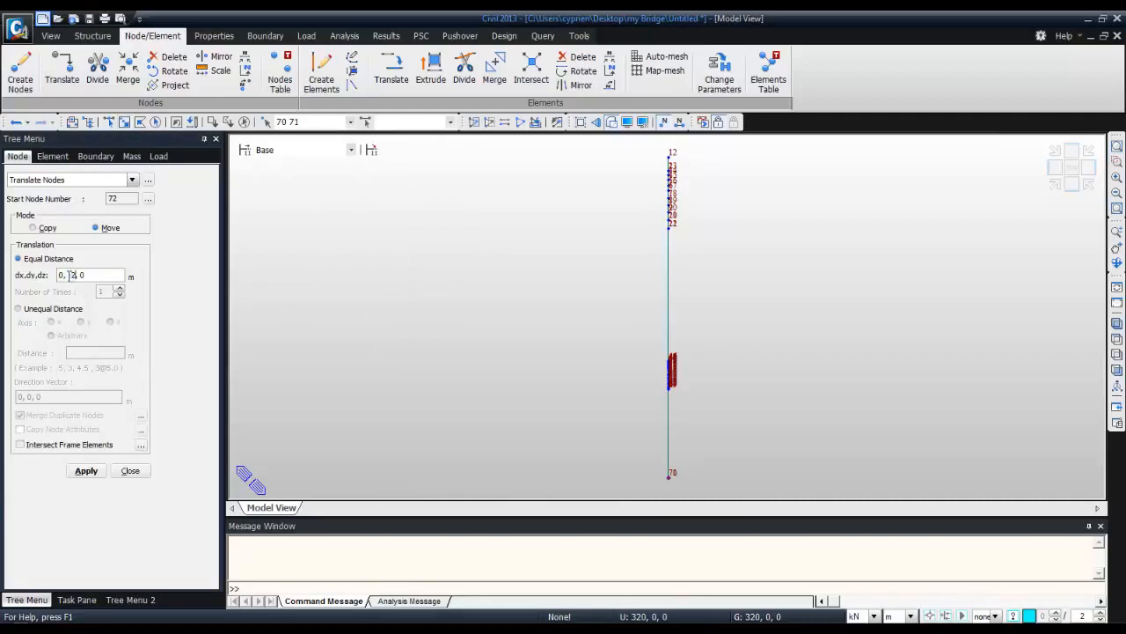
click(85, 472)
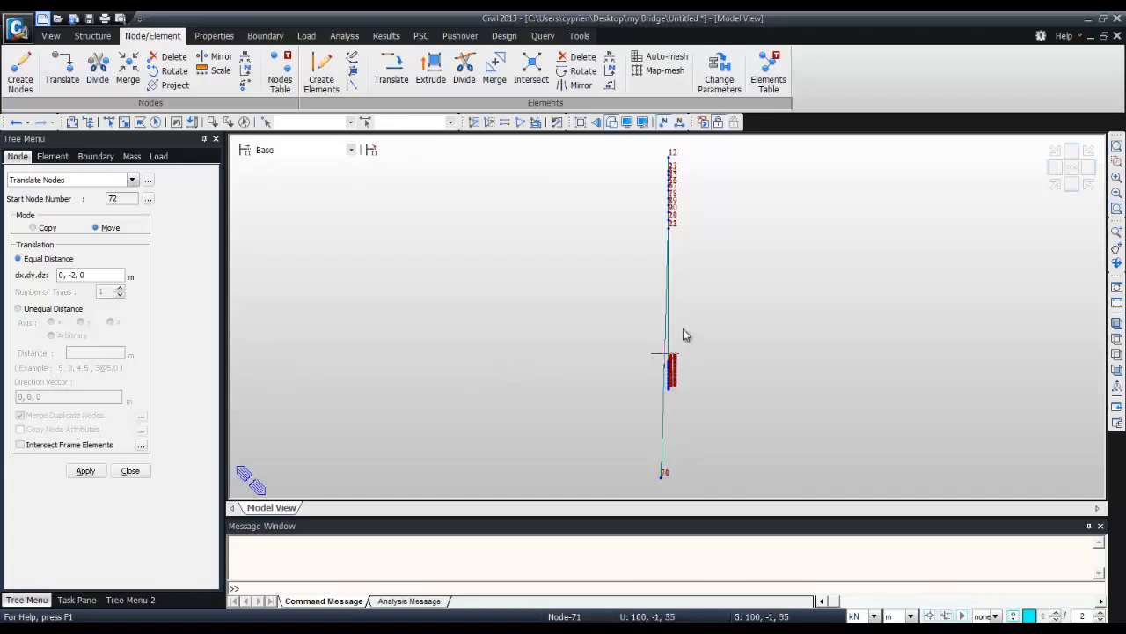
- Display the element local axes and examine them where the tower passes the deck
click(627, 121)
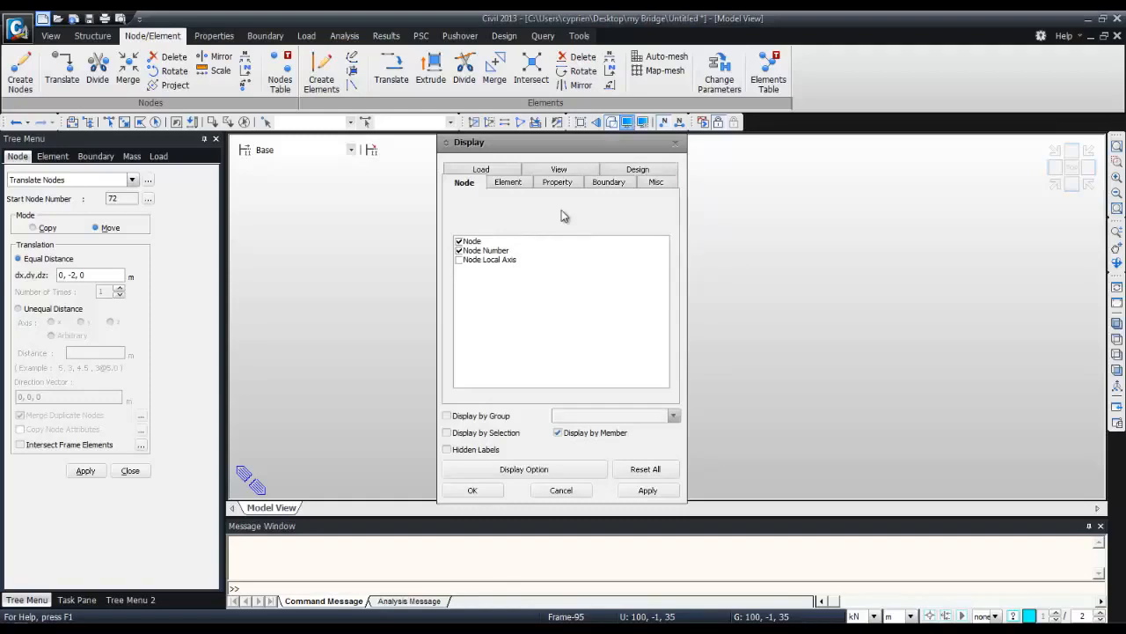
click(510, 185)
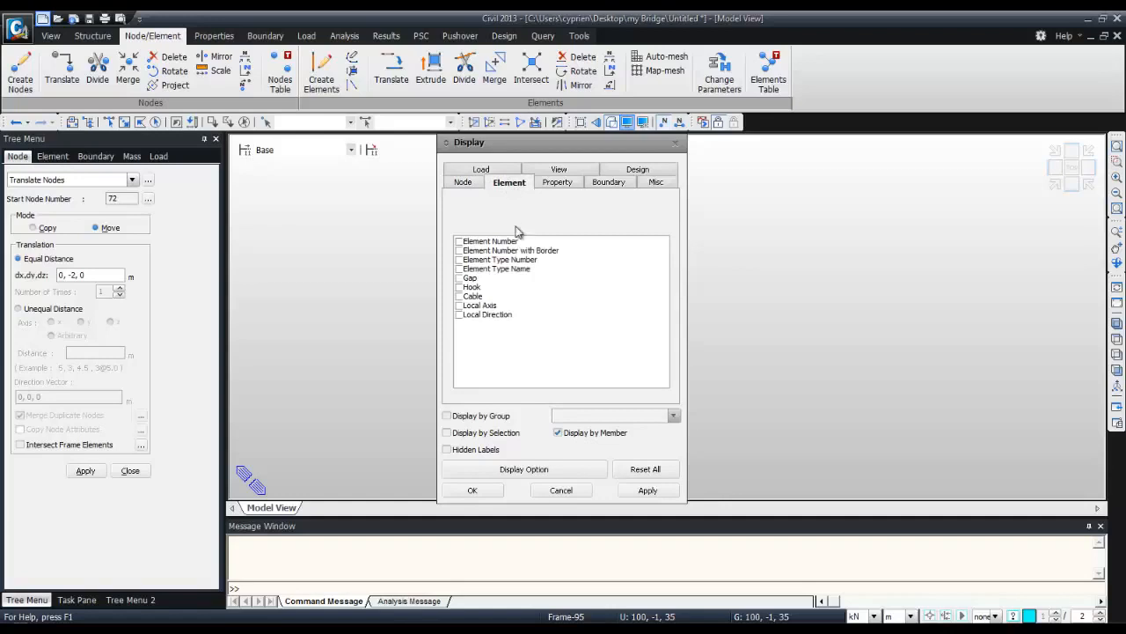
click(458, 306)
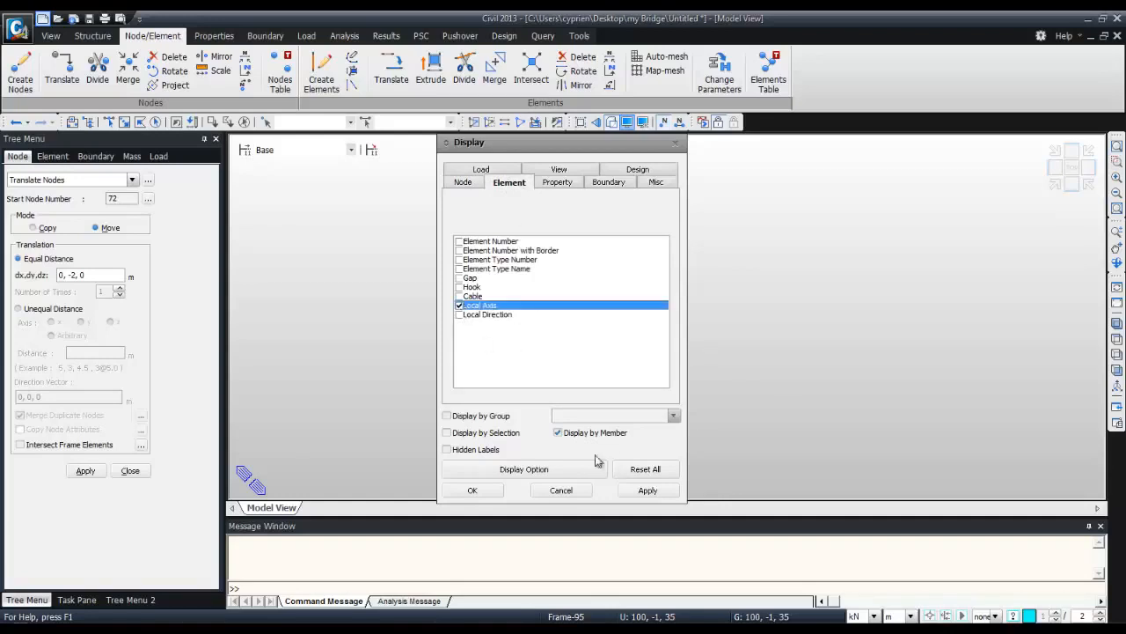
click(472, 491)
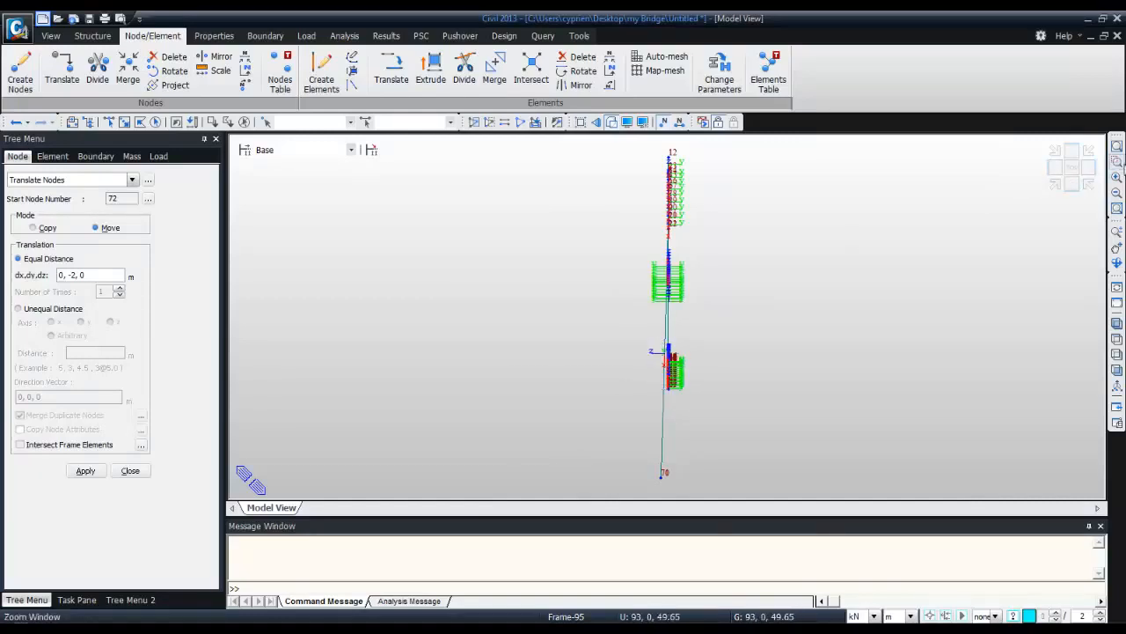
click(1117, 167)
drag(625, 320, 706, 405)
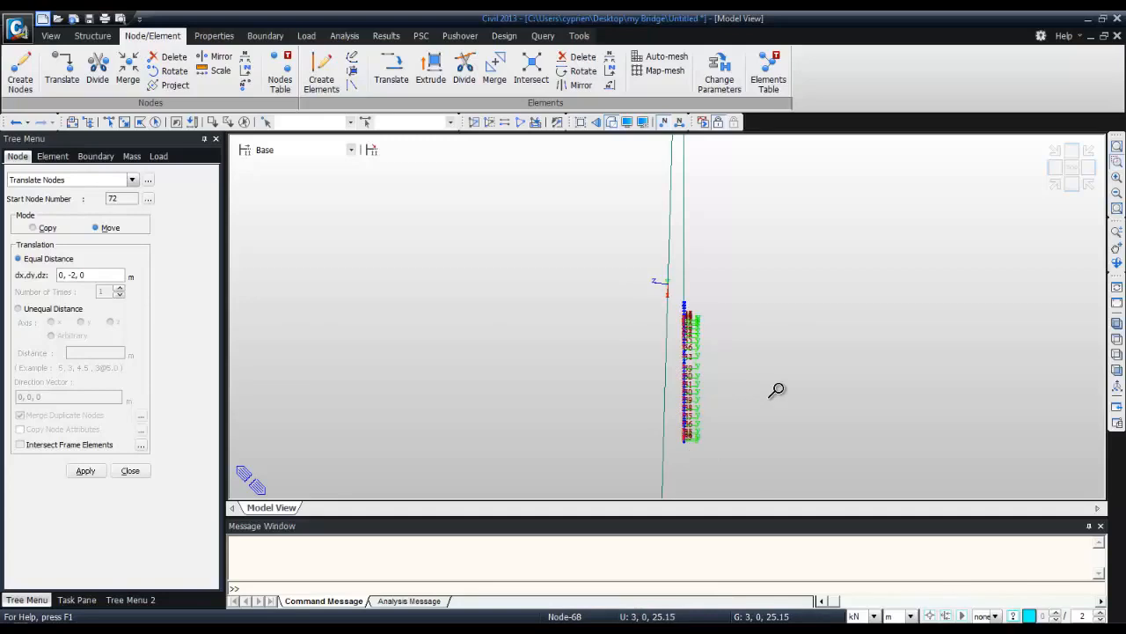
- Change the element local axis of tower elements 95 and 106 by an angle increment of -90 degrees
click(722, 68)
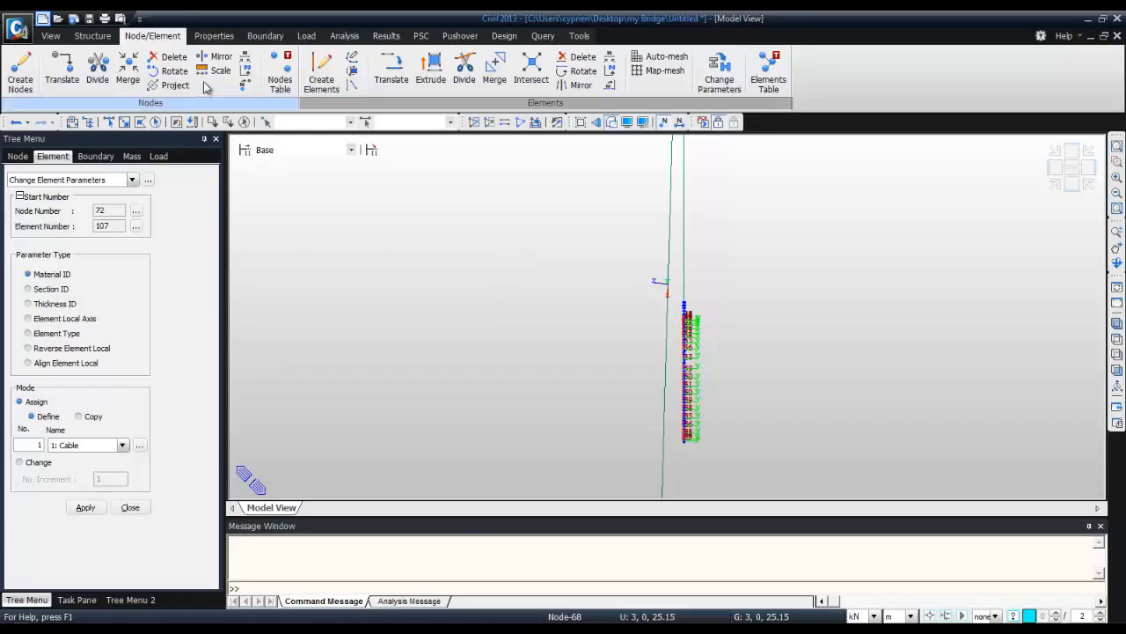
click(57, 36)
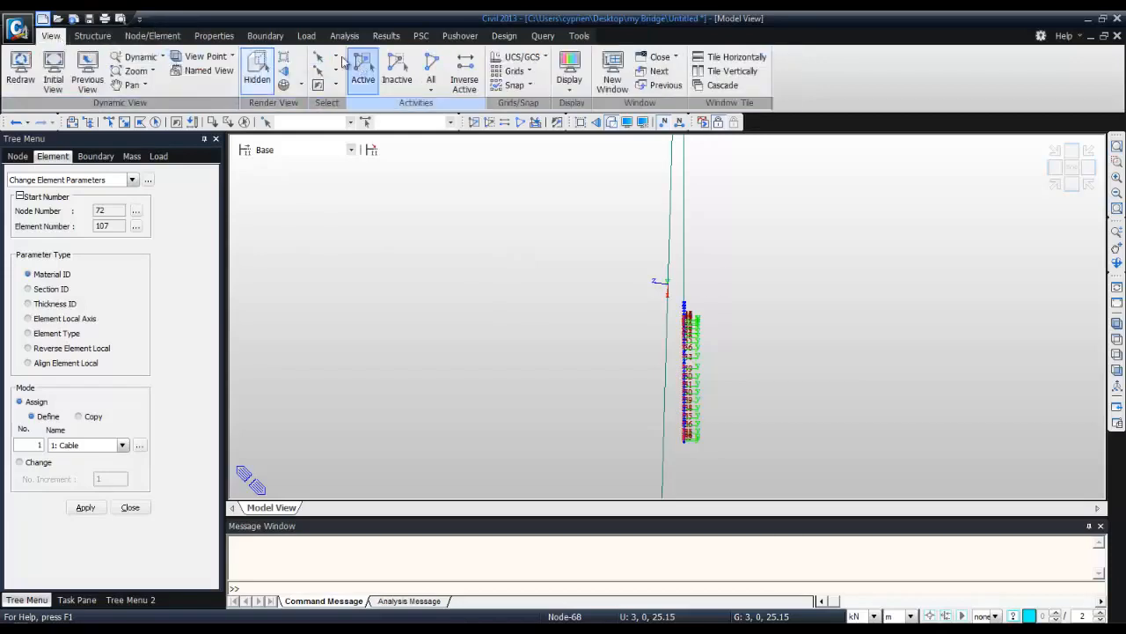
click(334, 57)
click(367, 136)
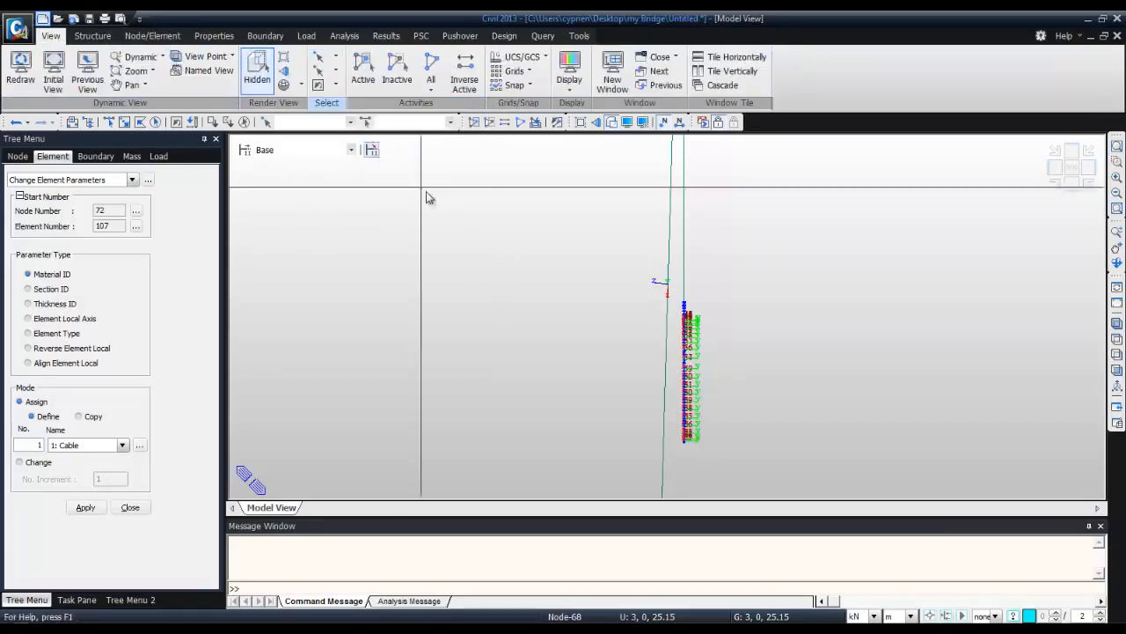
click(685, 478)
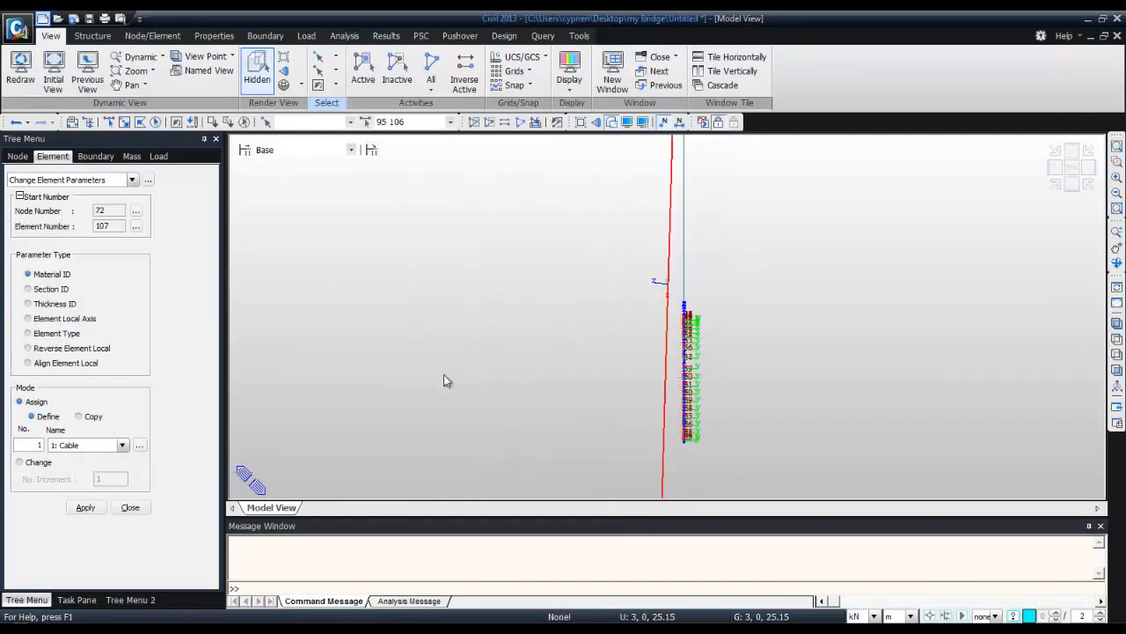
click(28, 319)
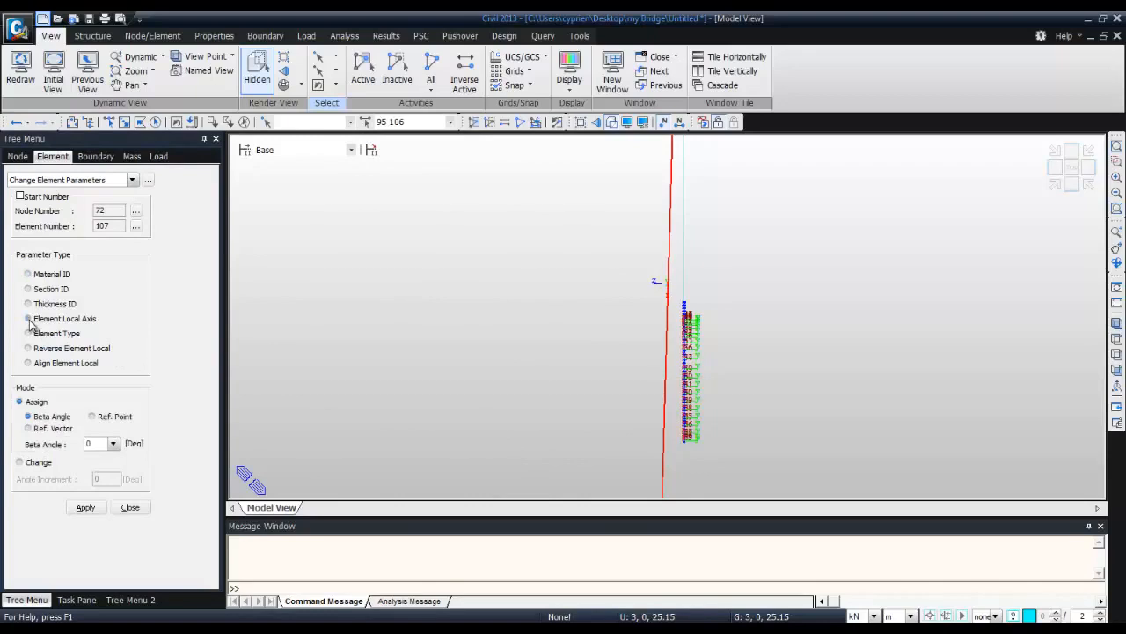
click(21, 462)
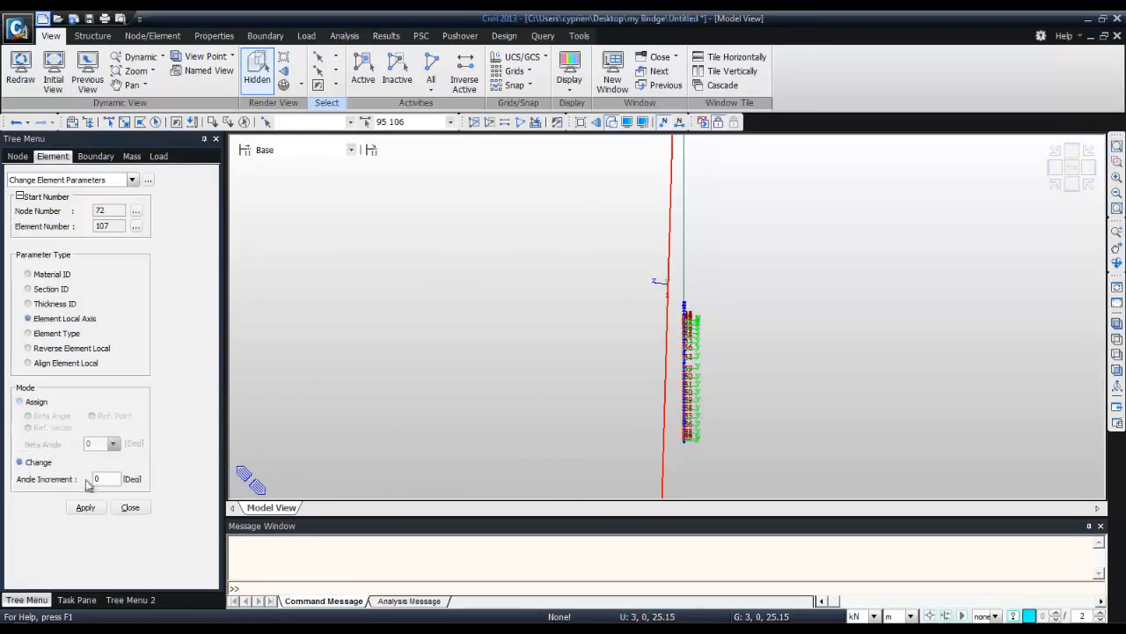
drag(116, 479, 69, 476)
text(-90)
click(85, 507)
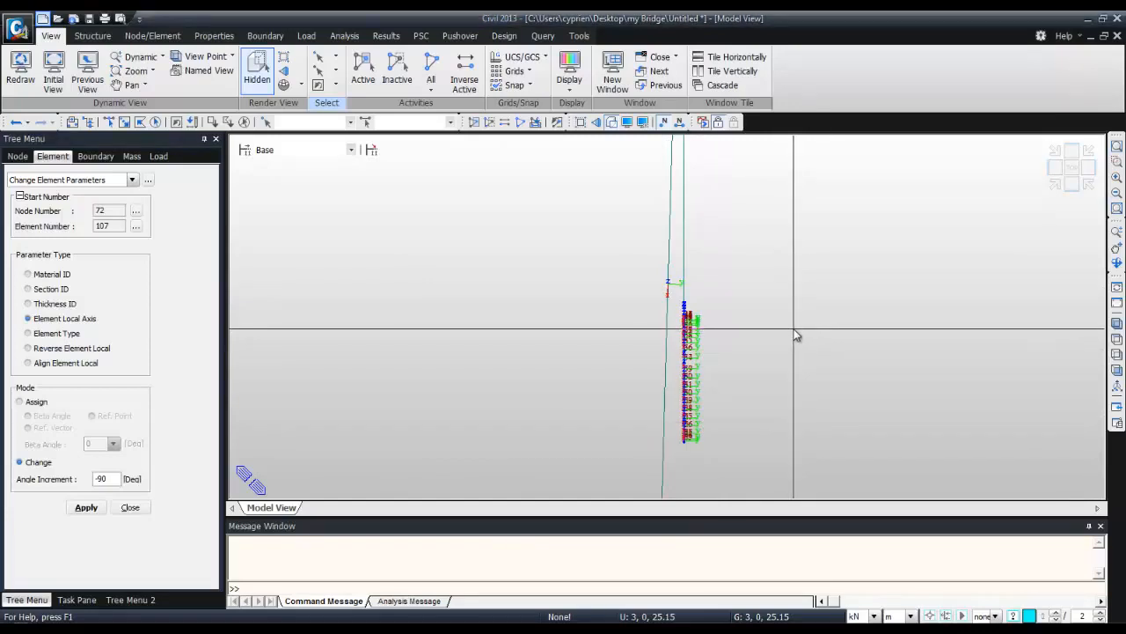
scroll(796, 335, down, 3)
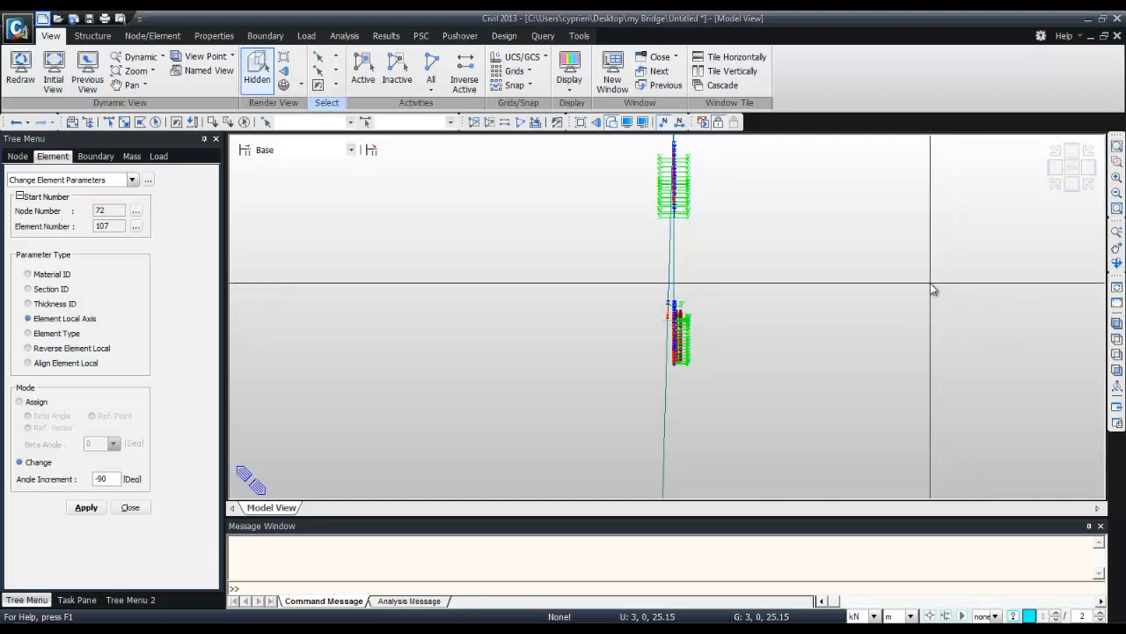
- Divide tower elements 95 and 106 as frame elements at unequal distances of 10, 36 m, merging duplicate nodes
click(1073, 185)
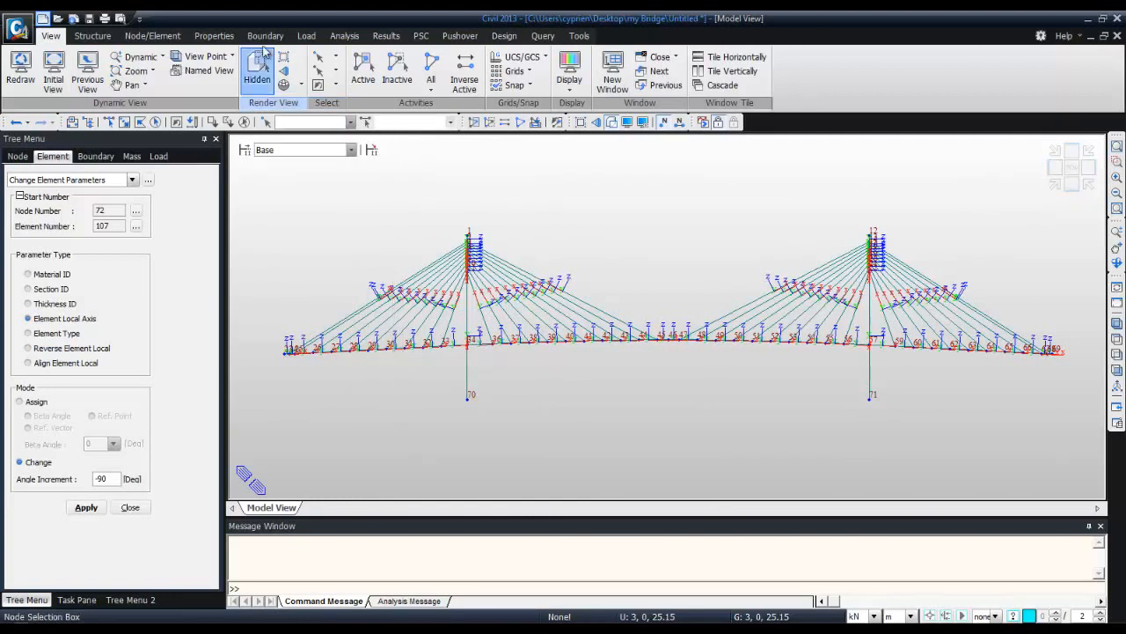
click(168, 37)
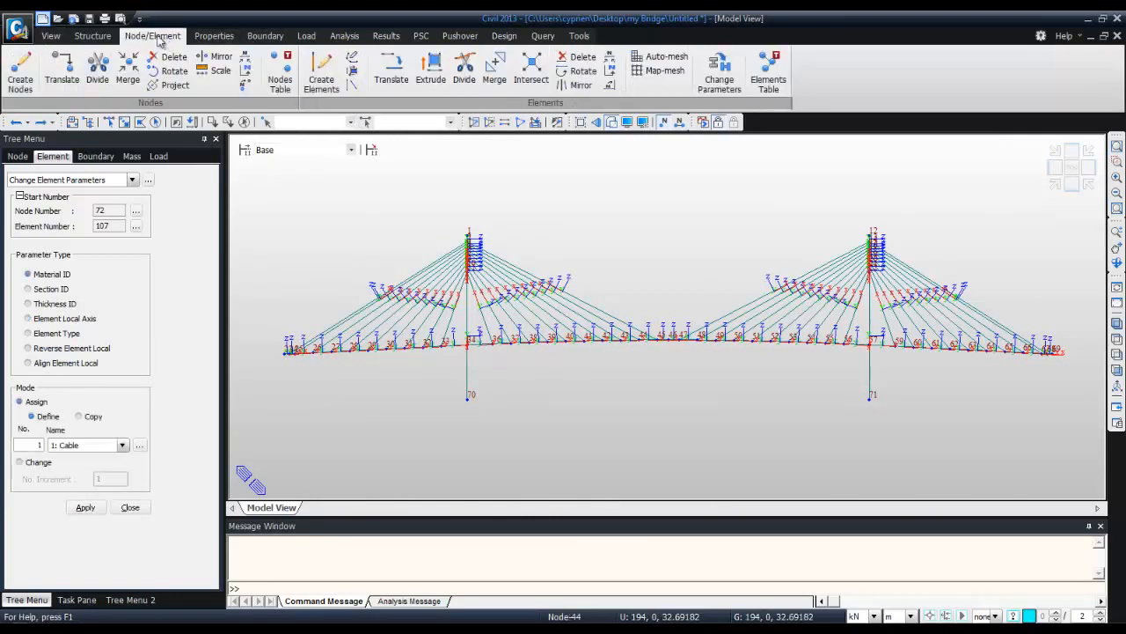
click(464, 70)
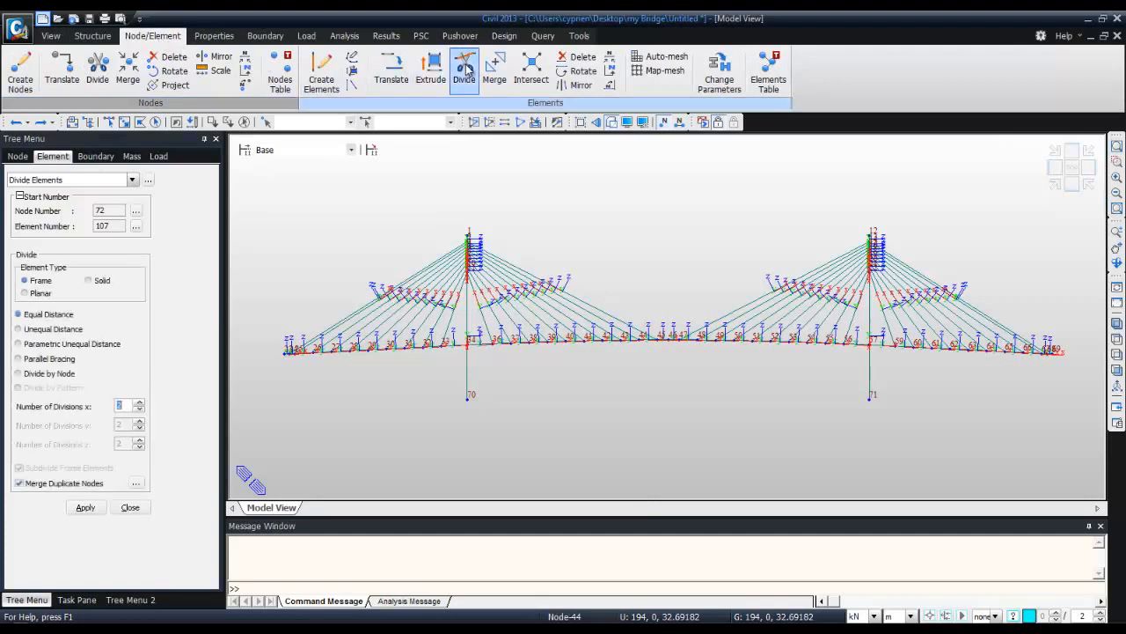
click(50, 36)
click(335, 58)
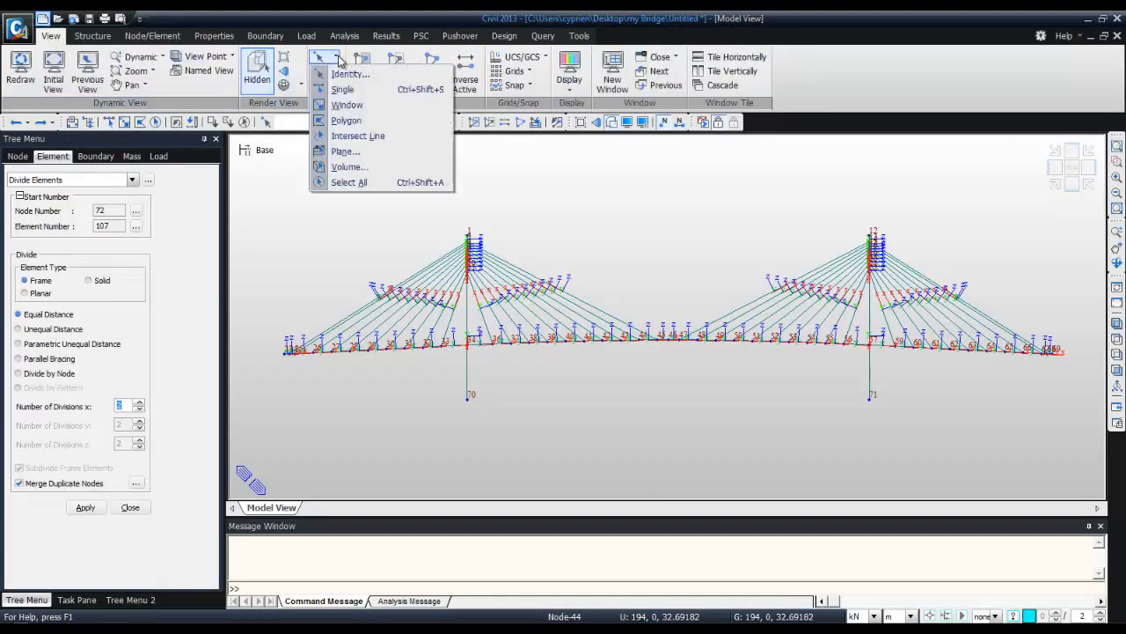
click(357, 137)
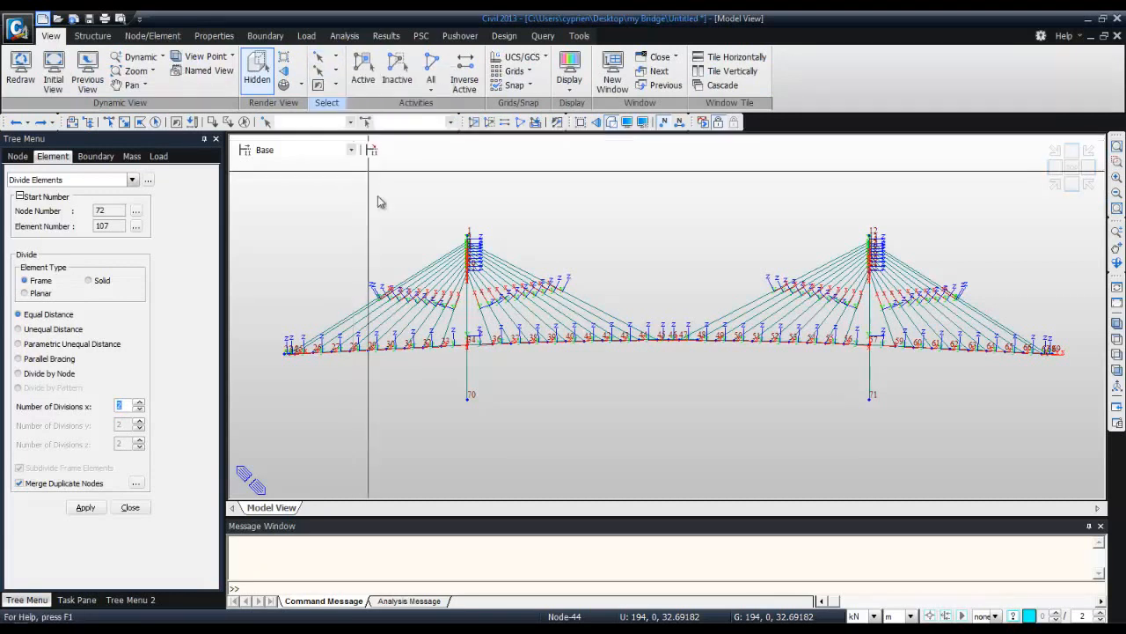
click(448, 368)
double_click(491, 366)
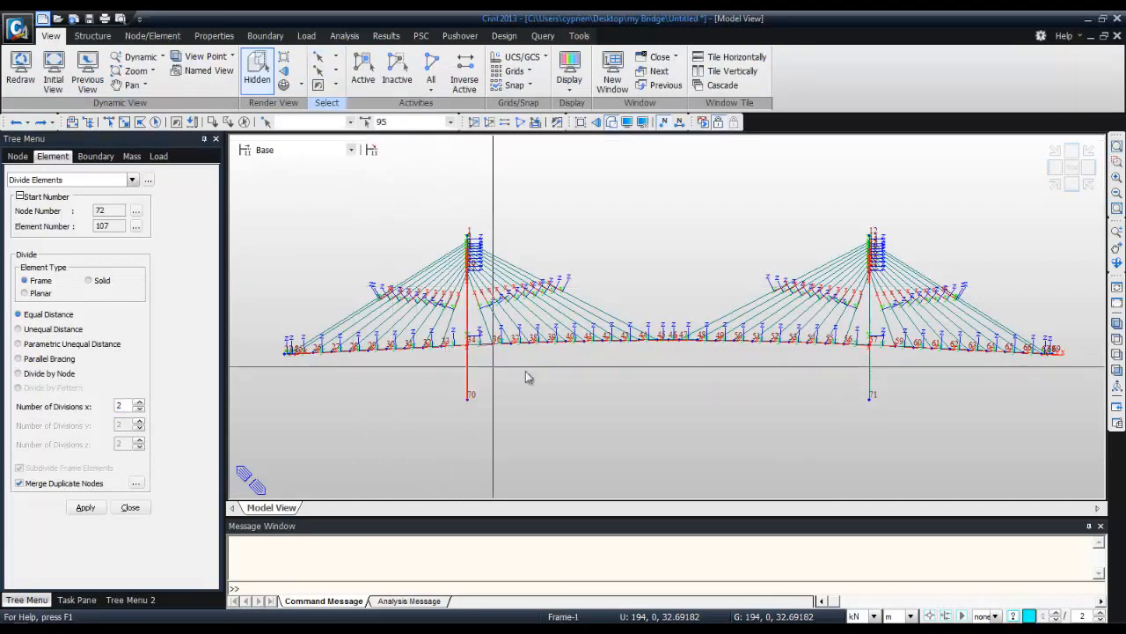
click(857, 384)
double_click(892, 373)
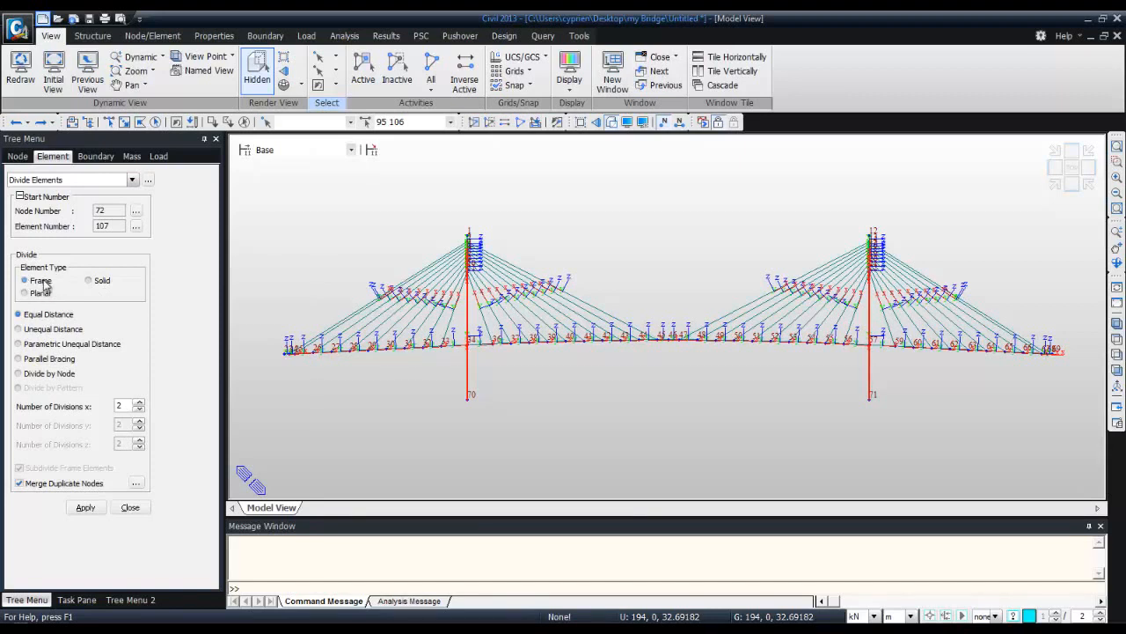
click(21, 331)
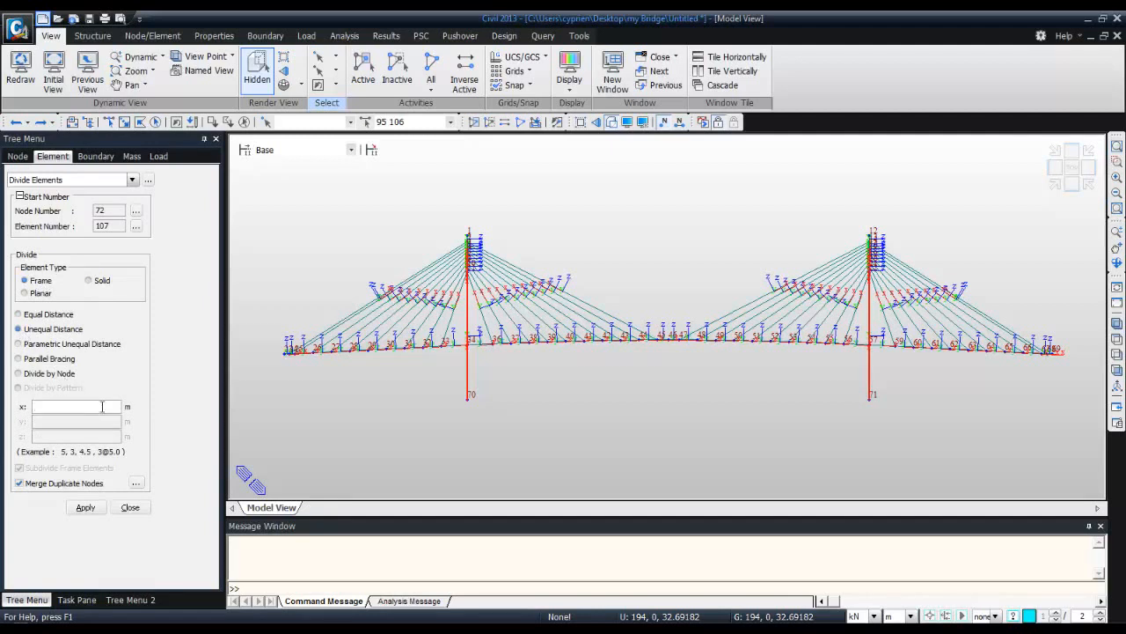
text(10,36)
click(85, 507)
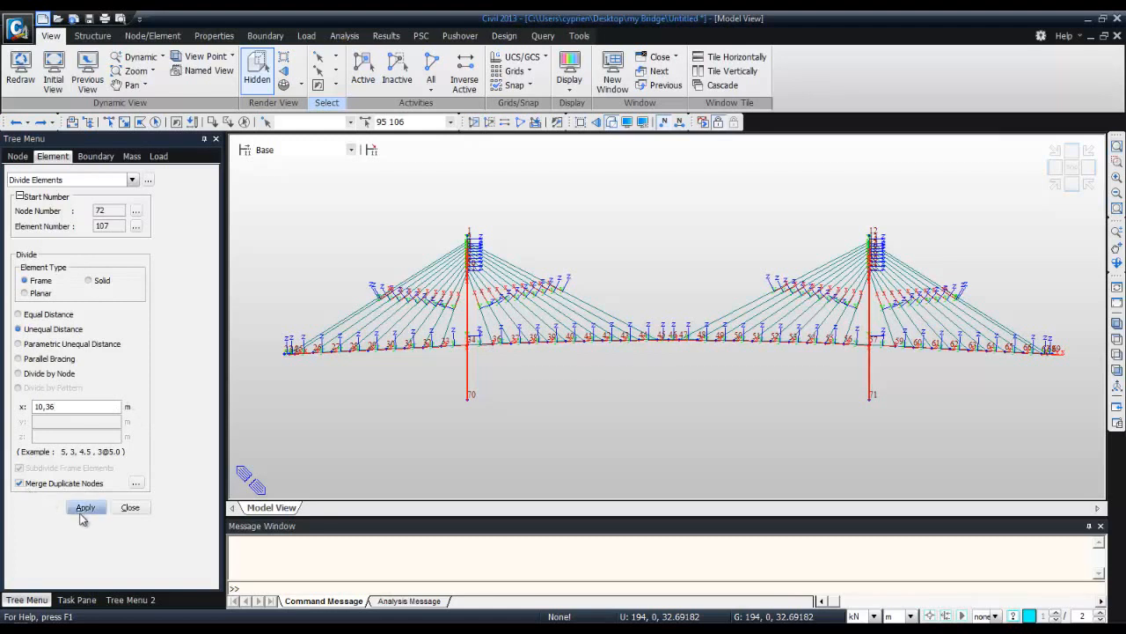
click(87, 506)
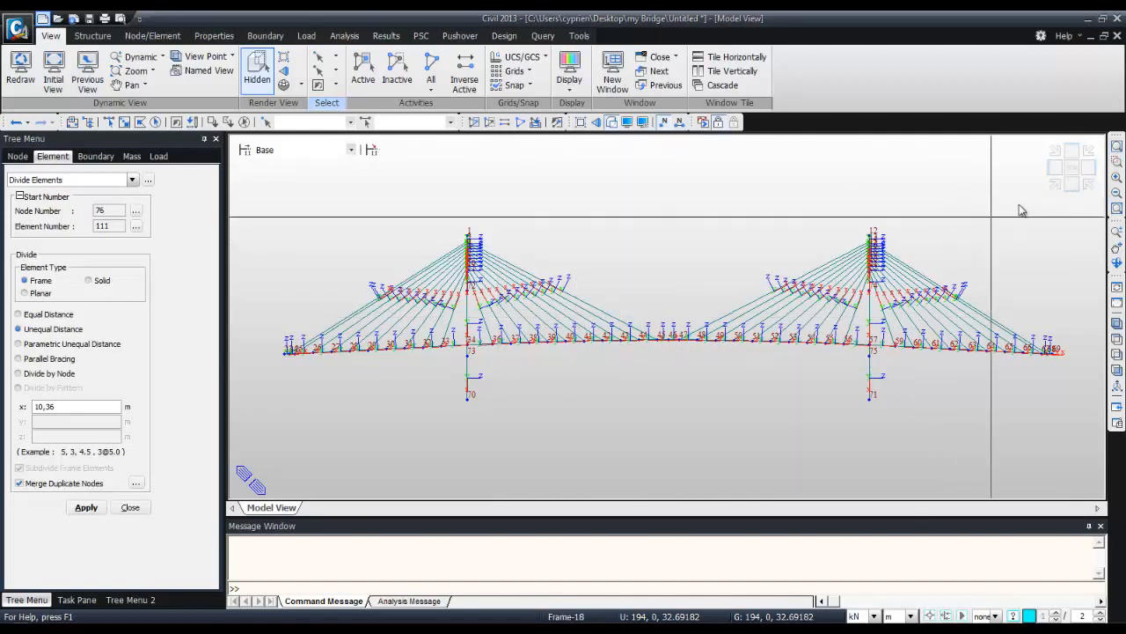
- Check the divided towers in a side view and undo the division of the tower elements
click(1071, 169)
click(1087, 171)
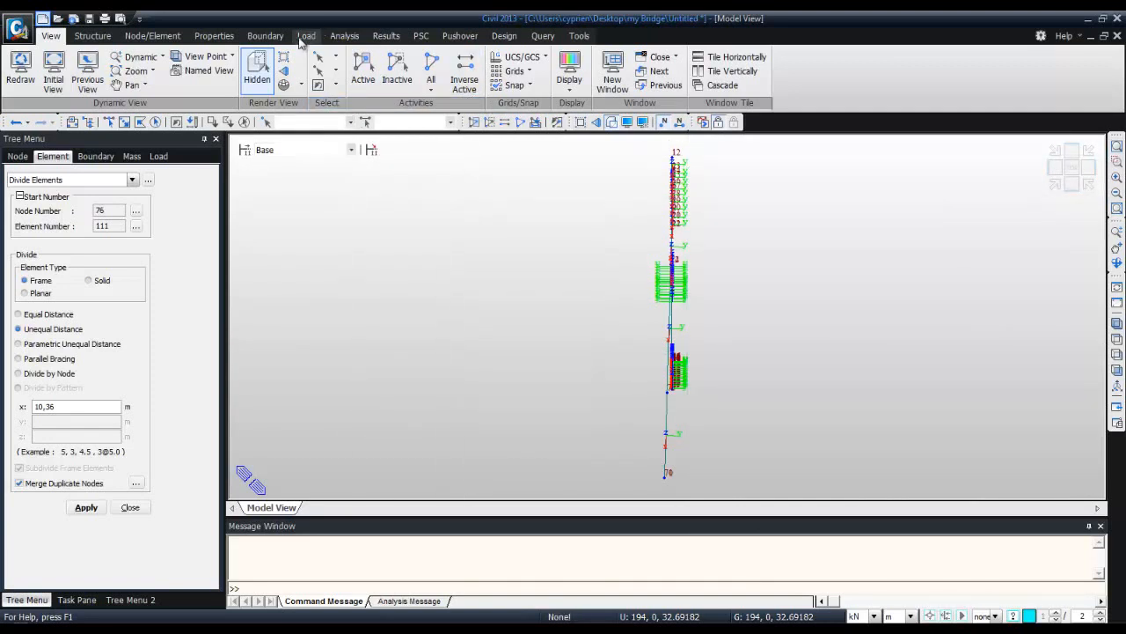
click(155, 37)
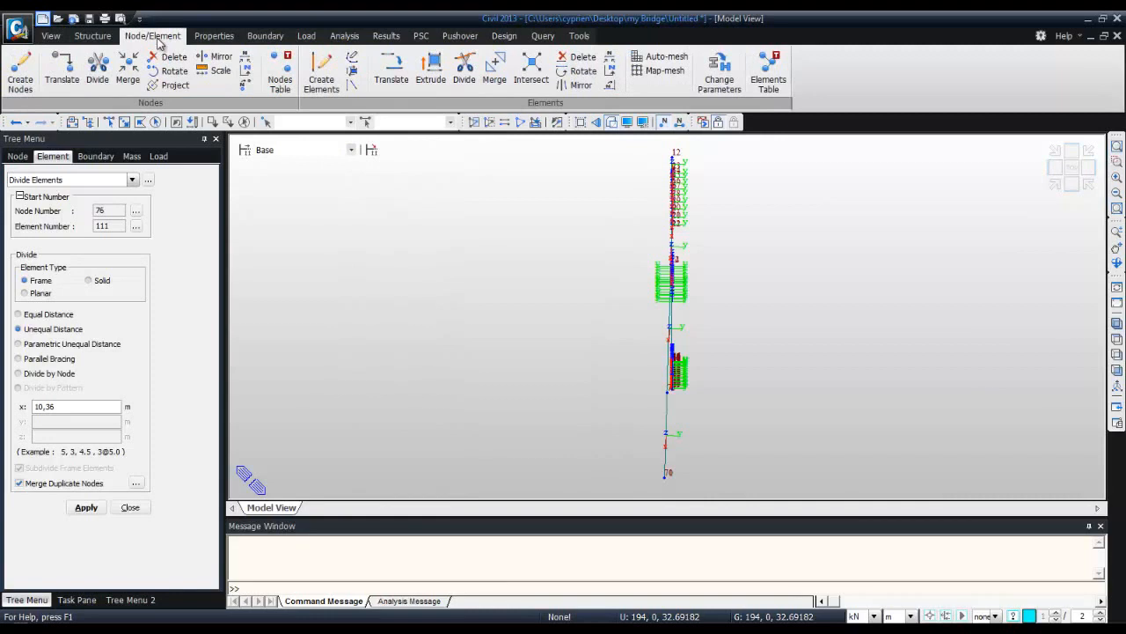
key(ctrl+z)
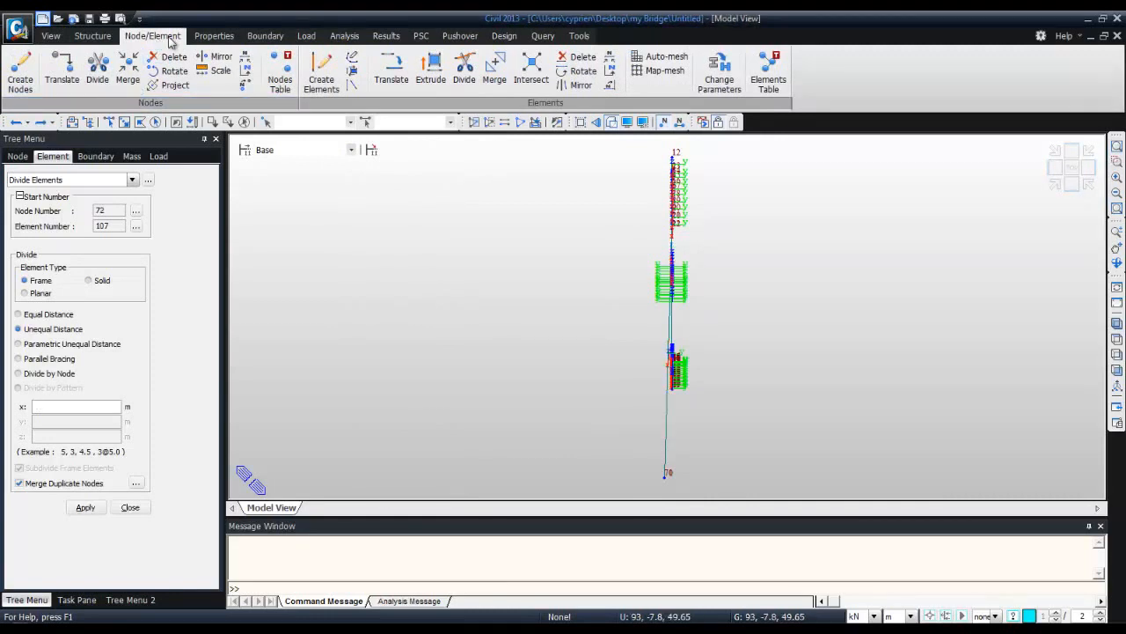
- Move all nodes of the bridge model by 0, -7.8, 0 m using an equal-distance translation
click(62, 71)
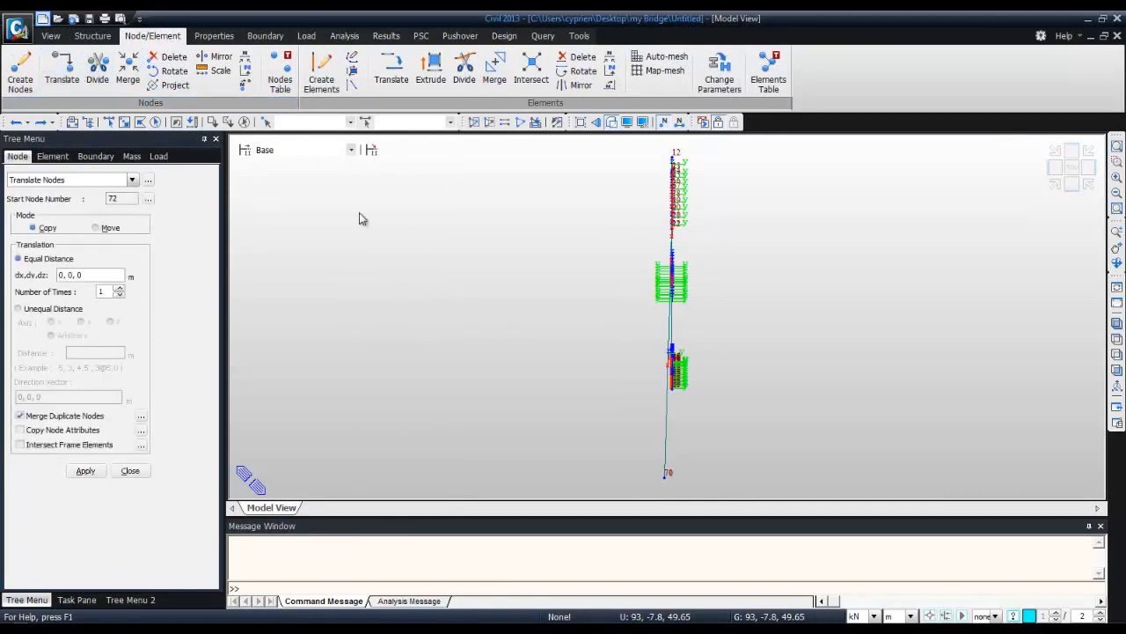
click(156, 121)
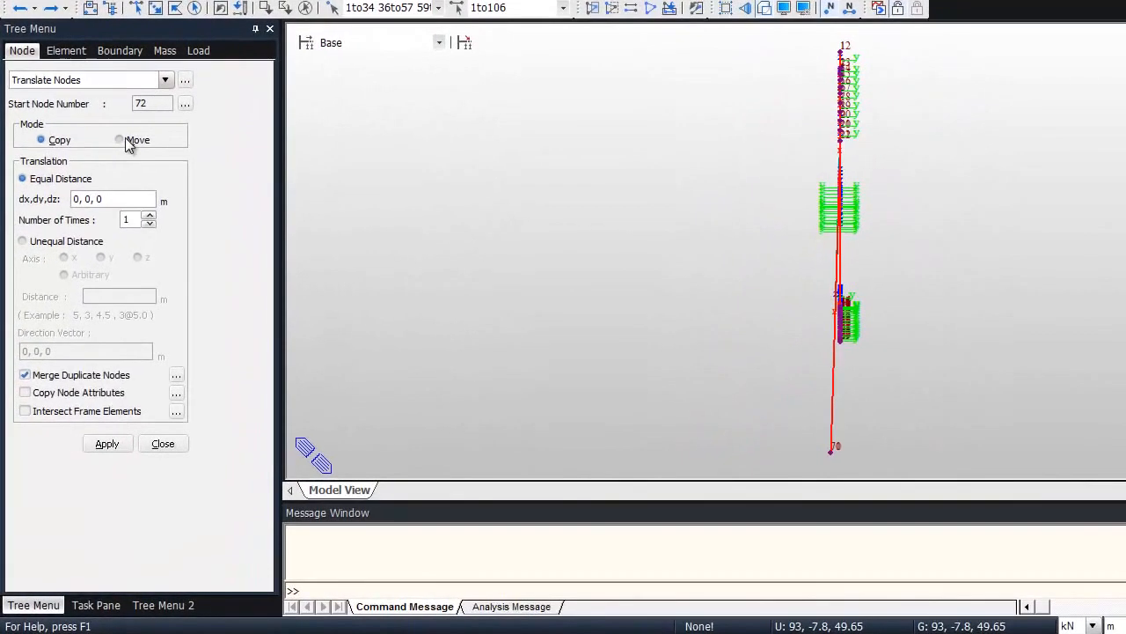
click(126, 139)
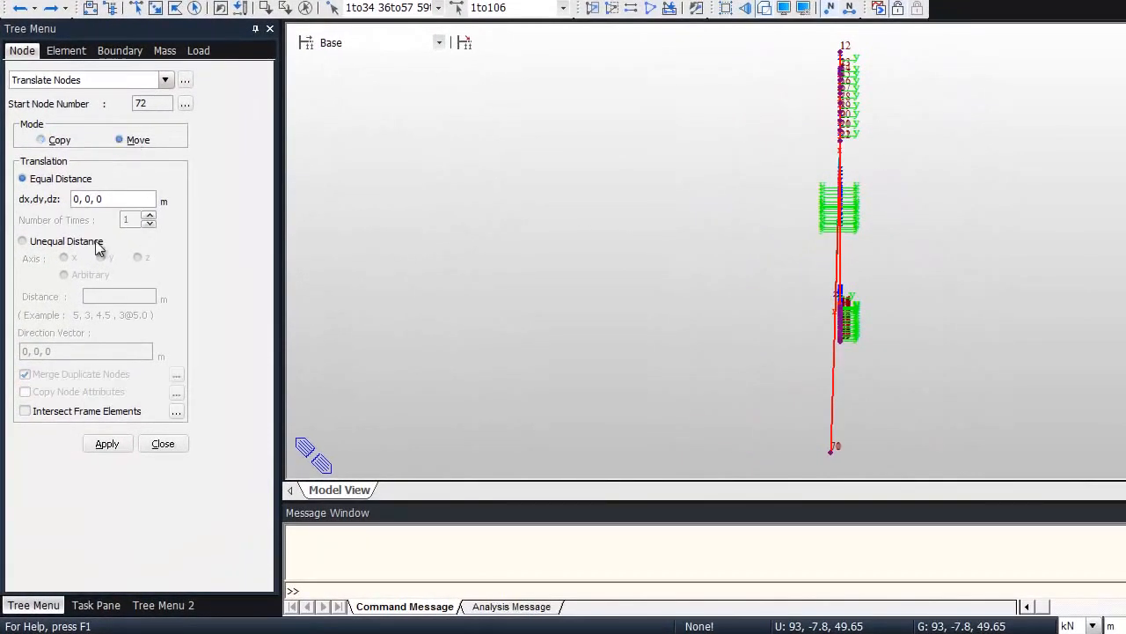
click(88, 198)
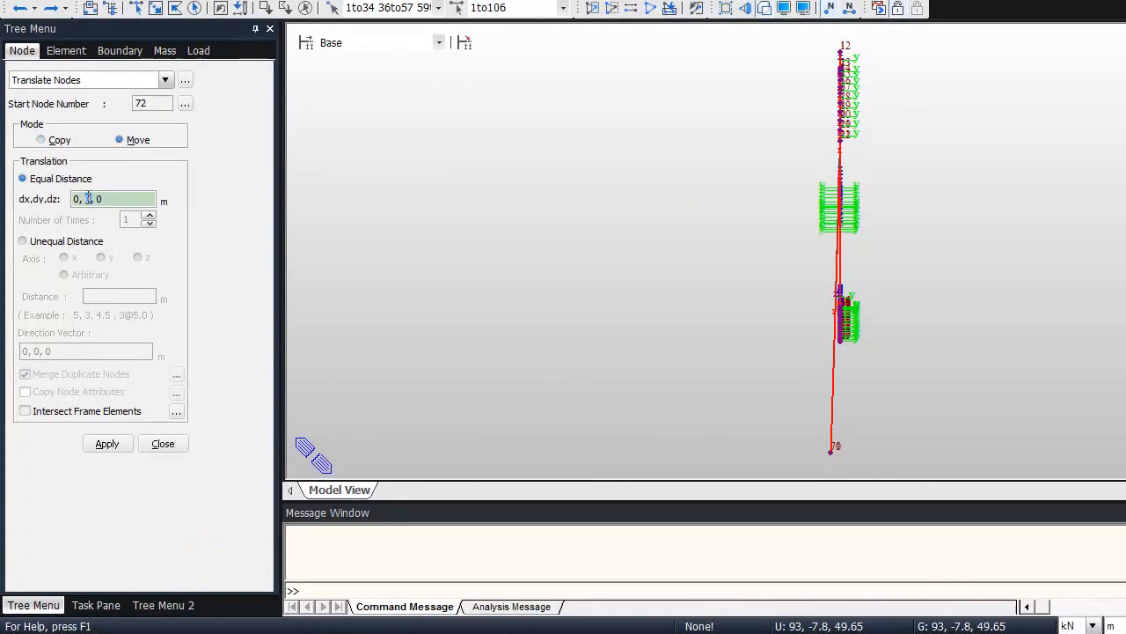
text(-7.8)
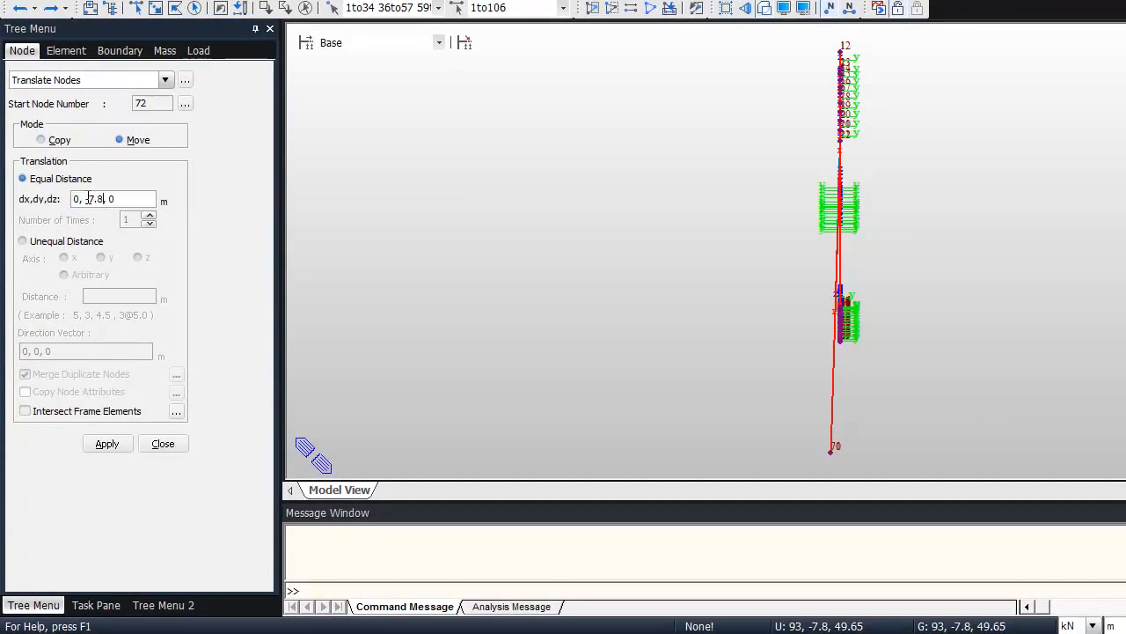
click(107, 445)
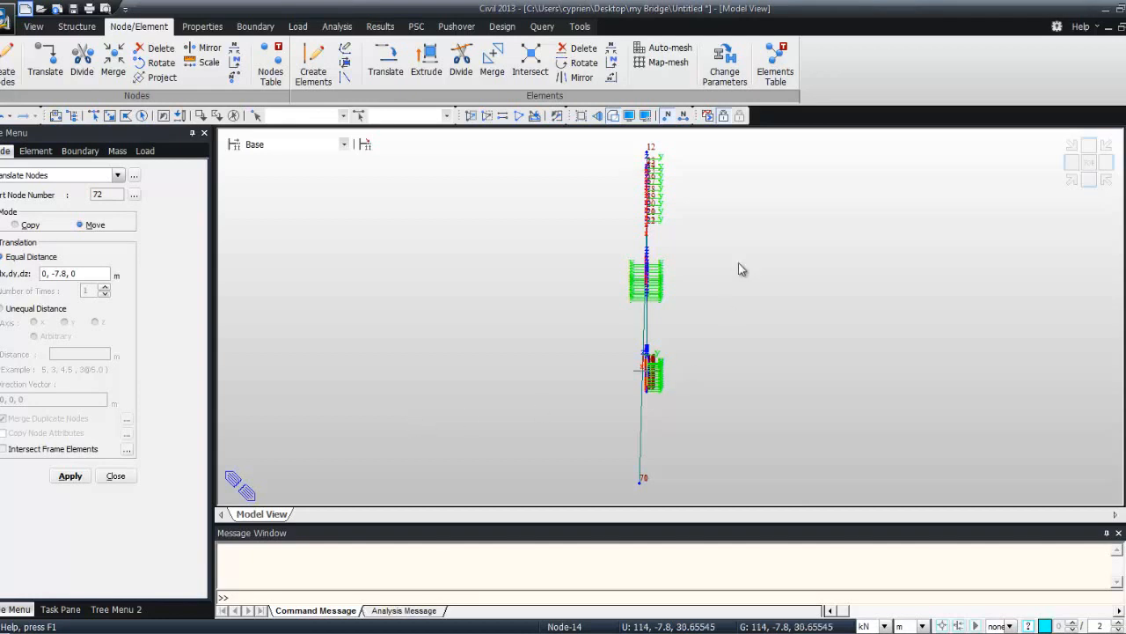
- Mirror a copy of the whole model about the z-x plane at y = 0, copying element attributes and mirroring the beta angle
click(574, 78)
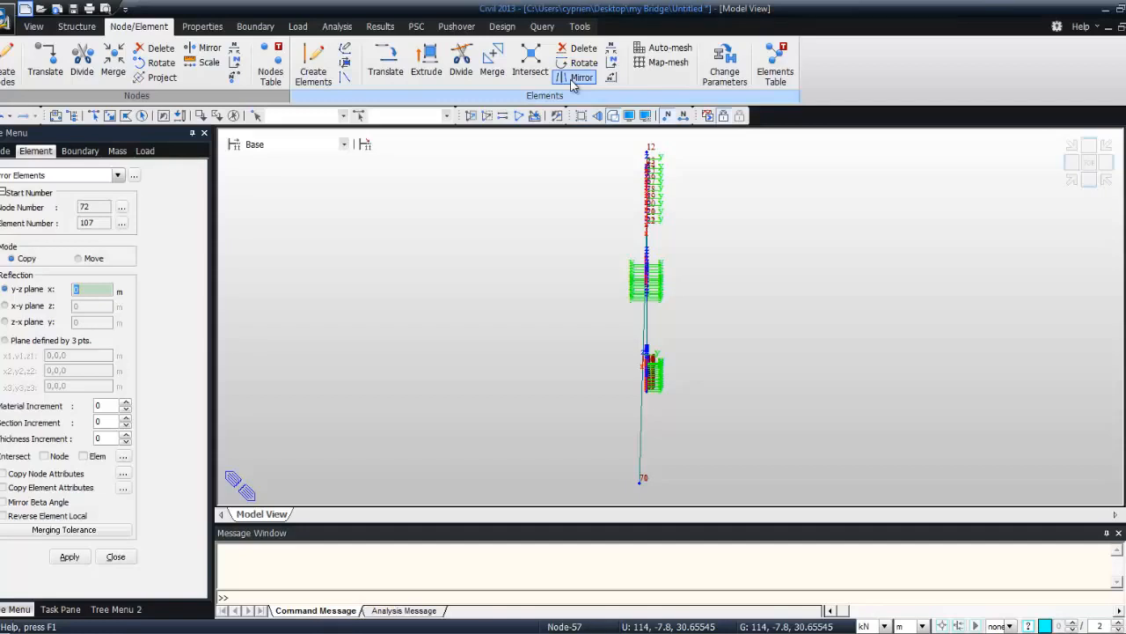
click(143, 115)
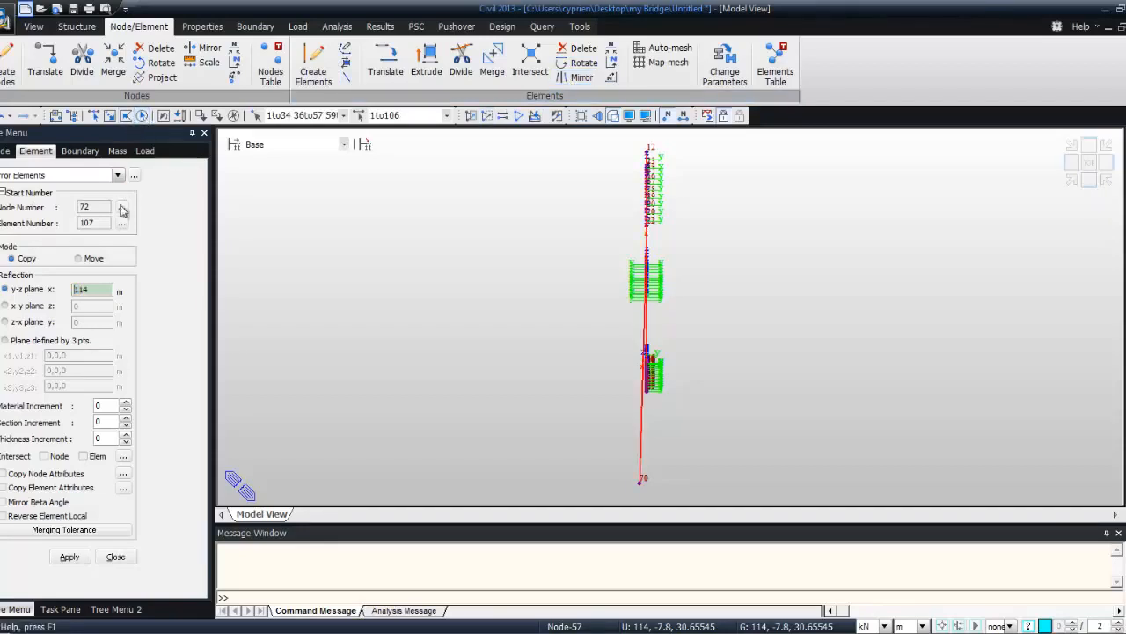
click(5, 322)
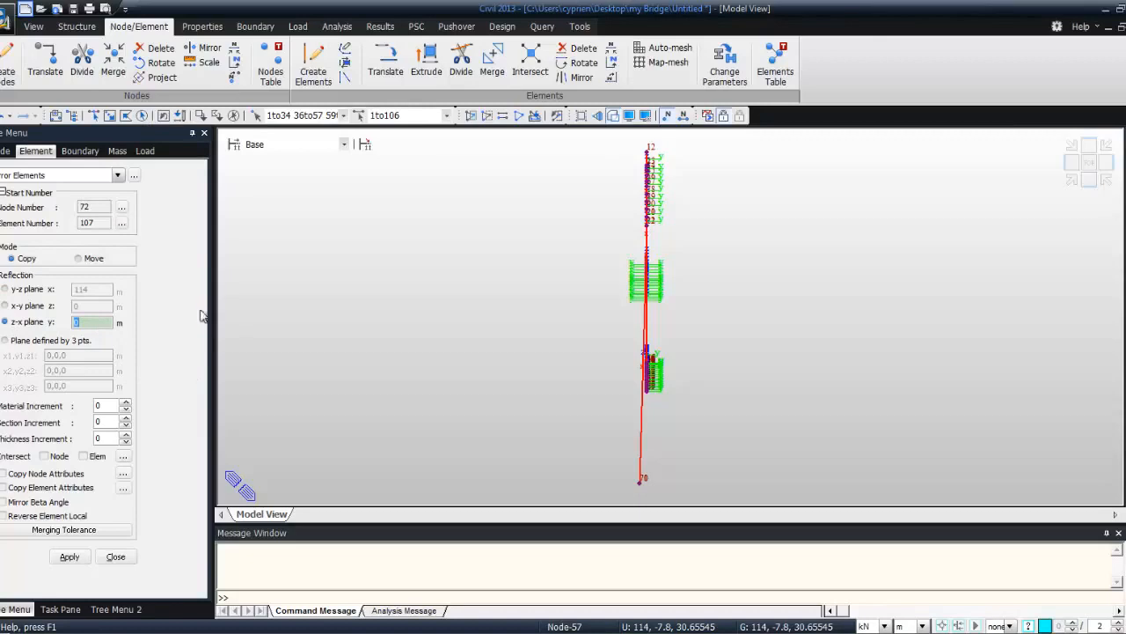
click(3, 488)
click(3, 502)
click(70, 556)
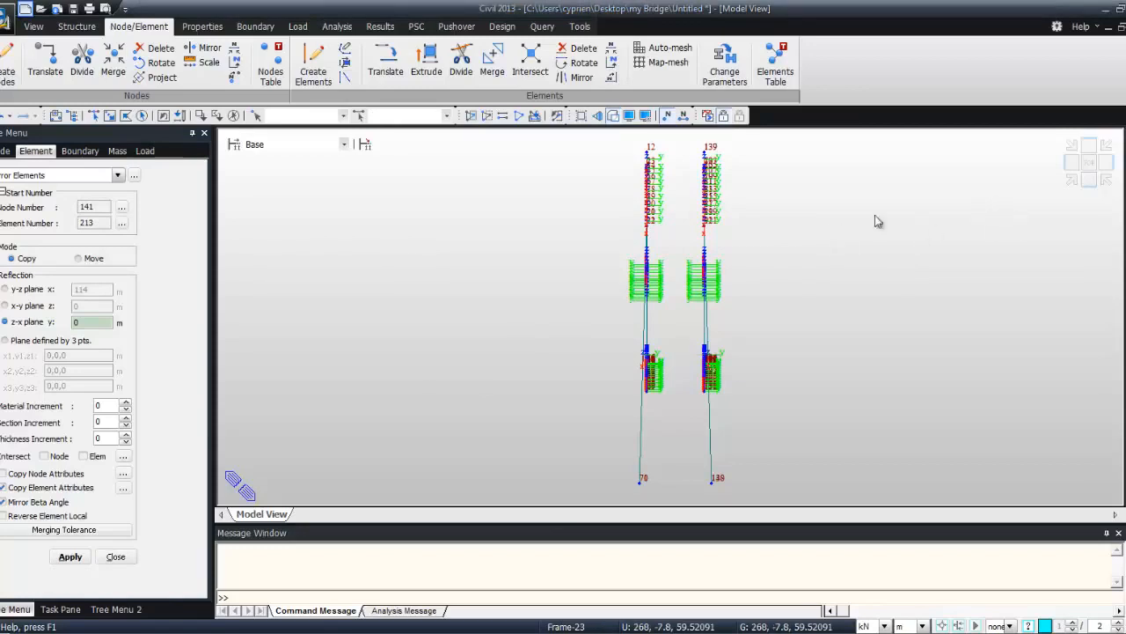
- Turn off the display of the element local axes
click(629, 116)
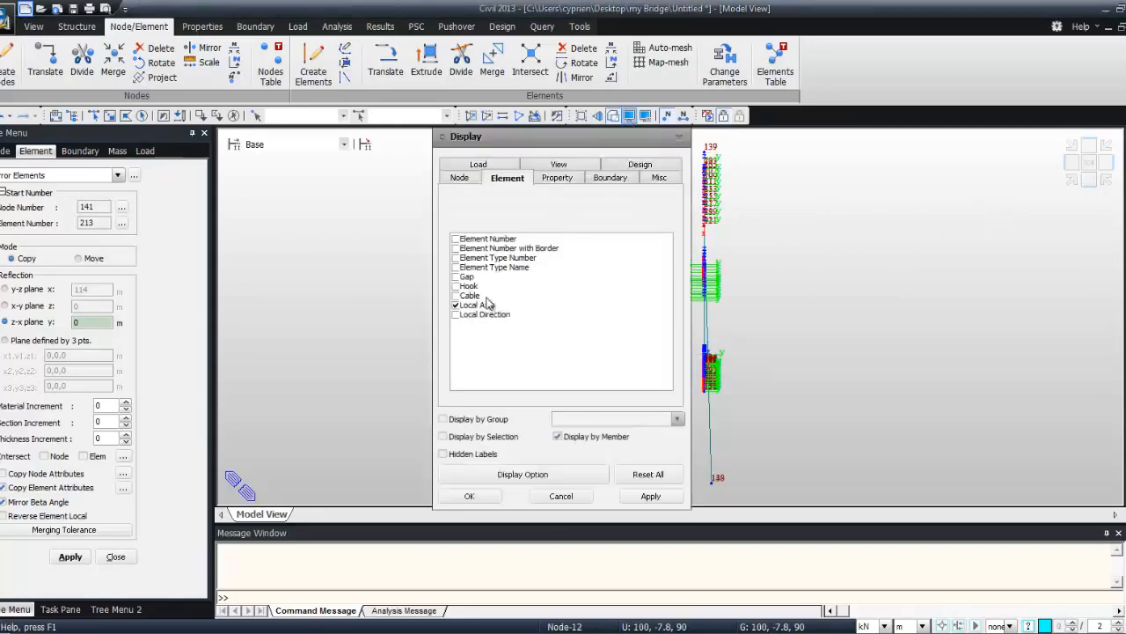
click(455, 306)
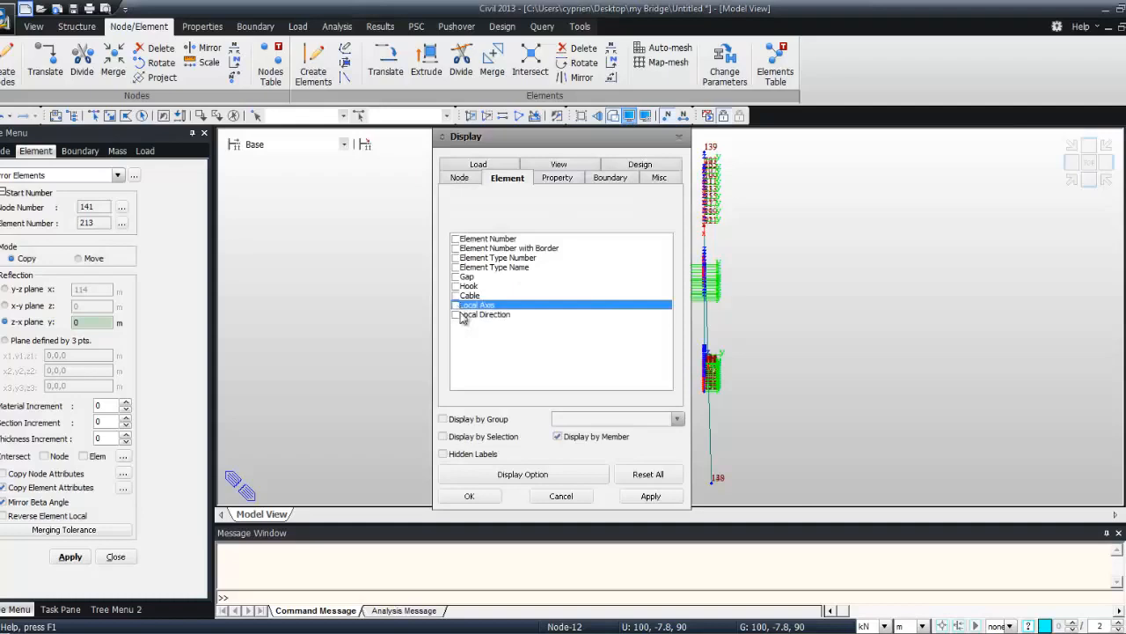
click(469, 496)
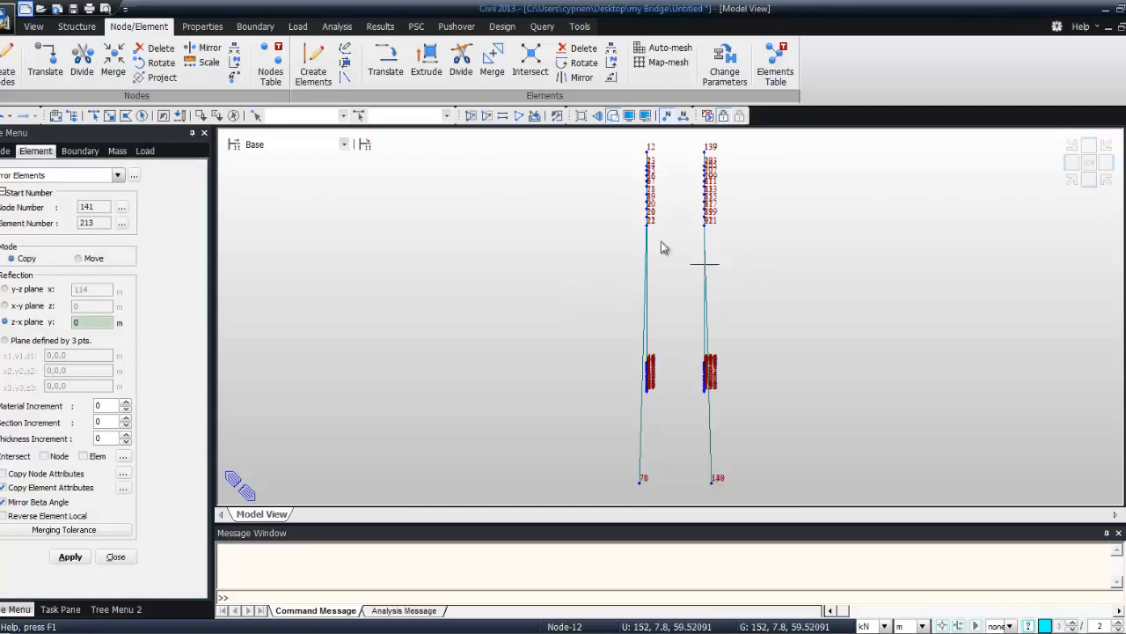
- For an element extrusion, select all elements with the Girder material and unselect the girder line on the negative y side
click(436, 75)
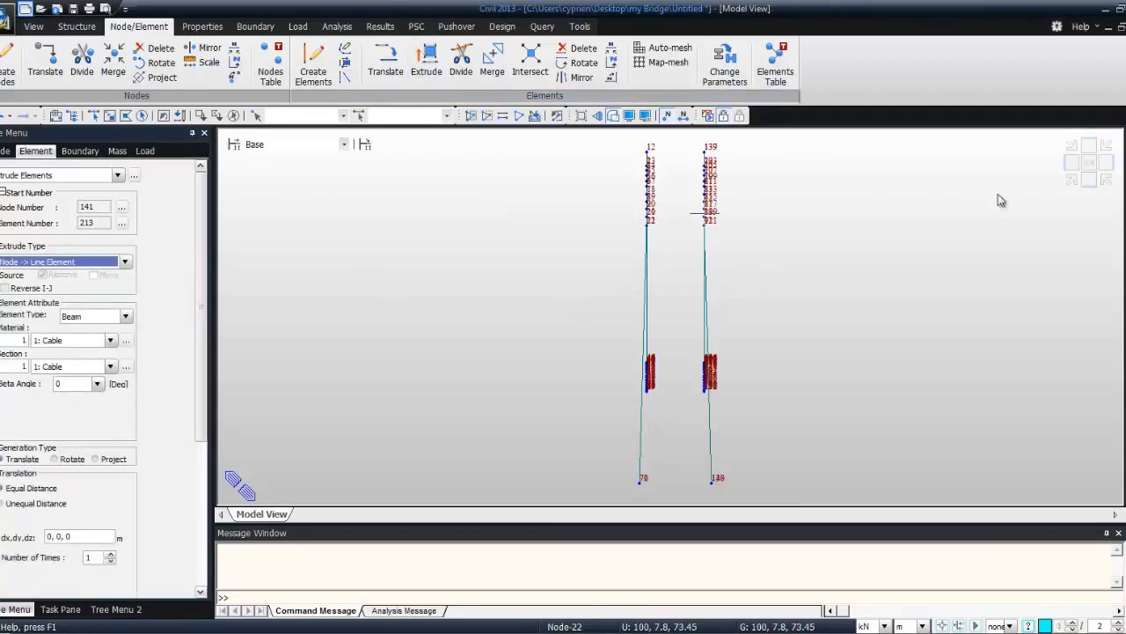
click(1089, 163)
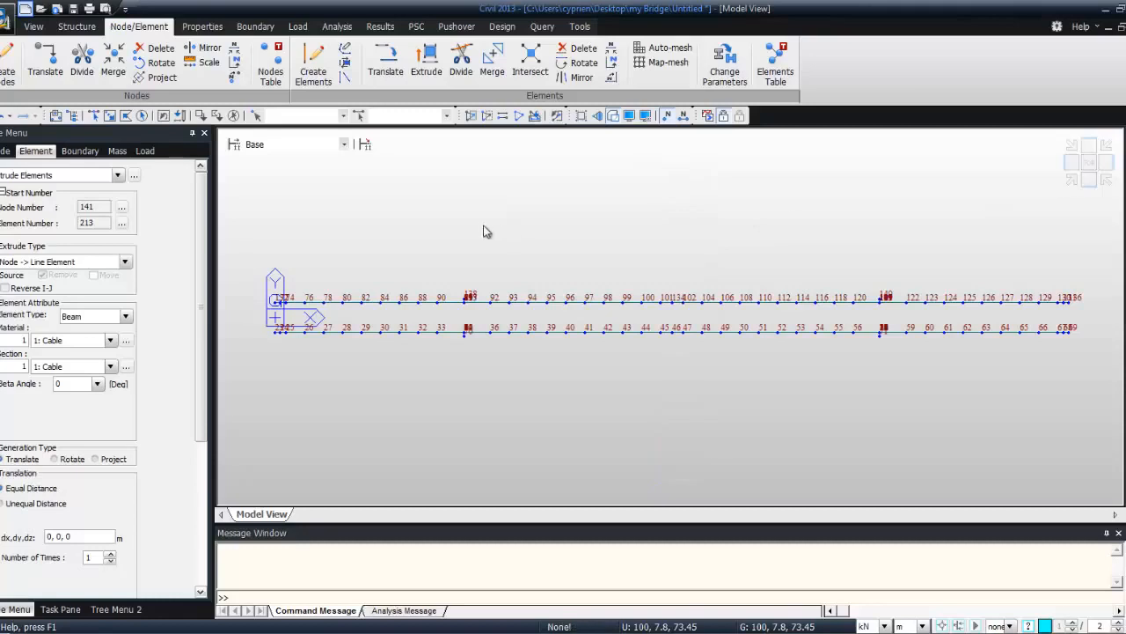
click(255, 116)
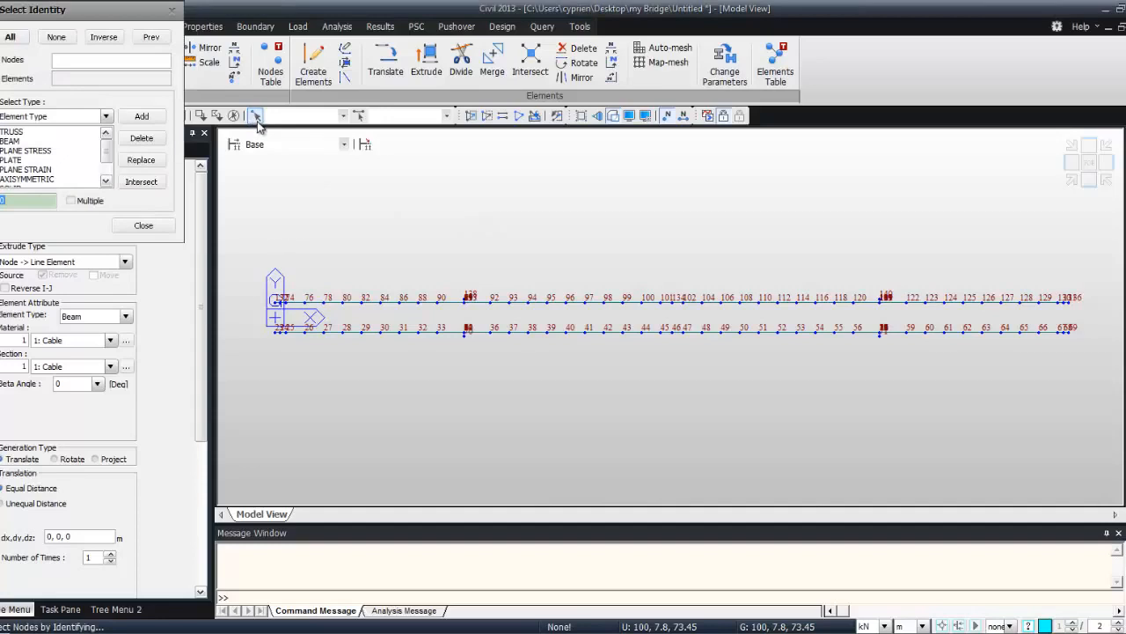
click(105, 116)
click(98, 139)
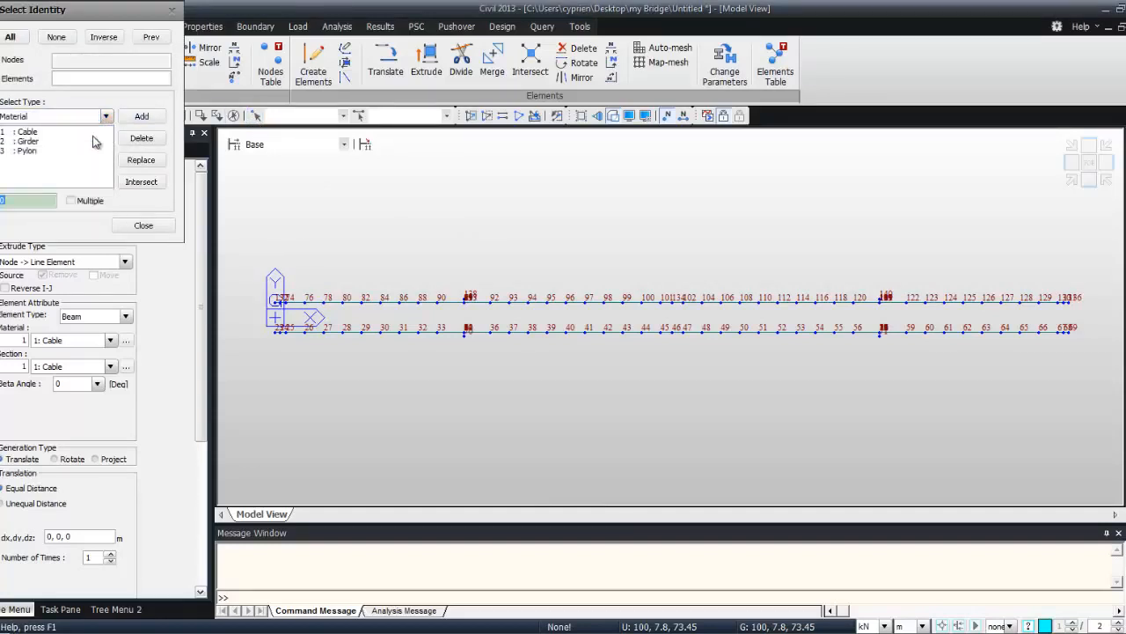
click(26, 142)
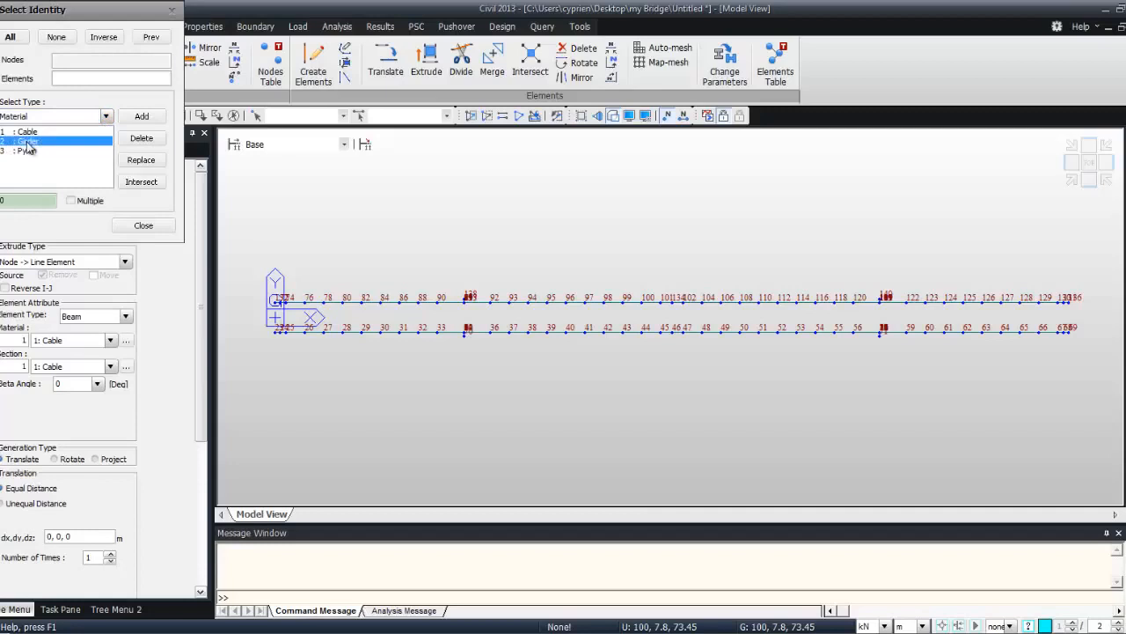
click(144, 118)
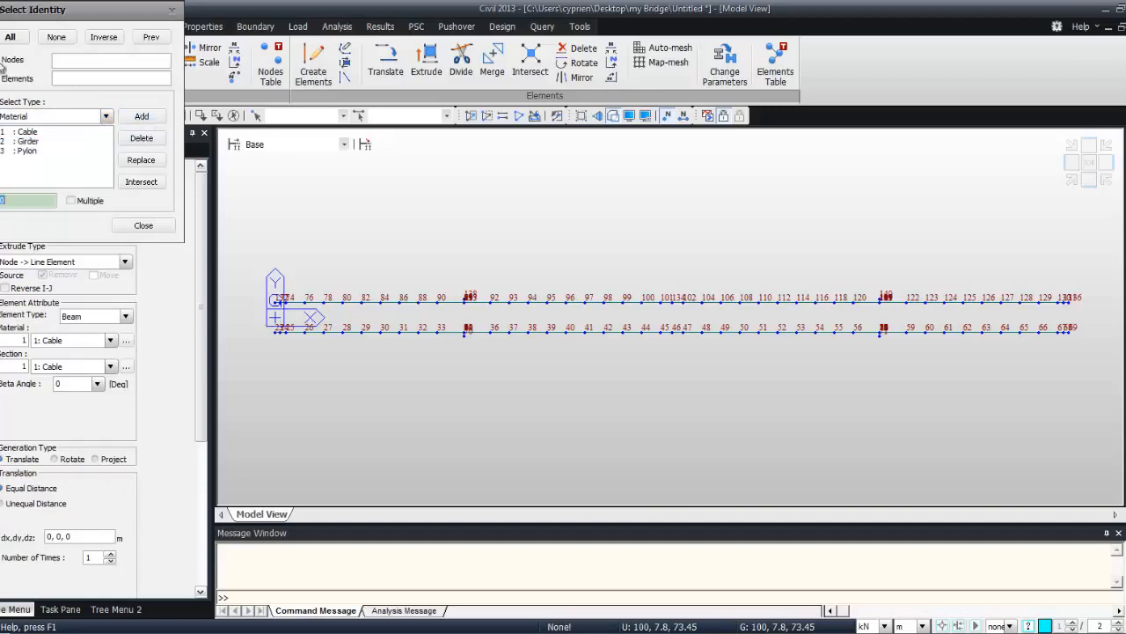
click(41, 141)
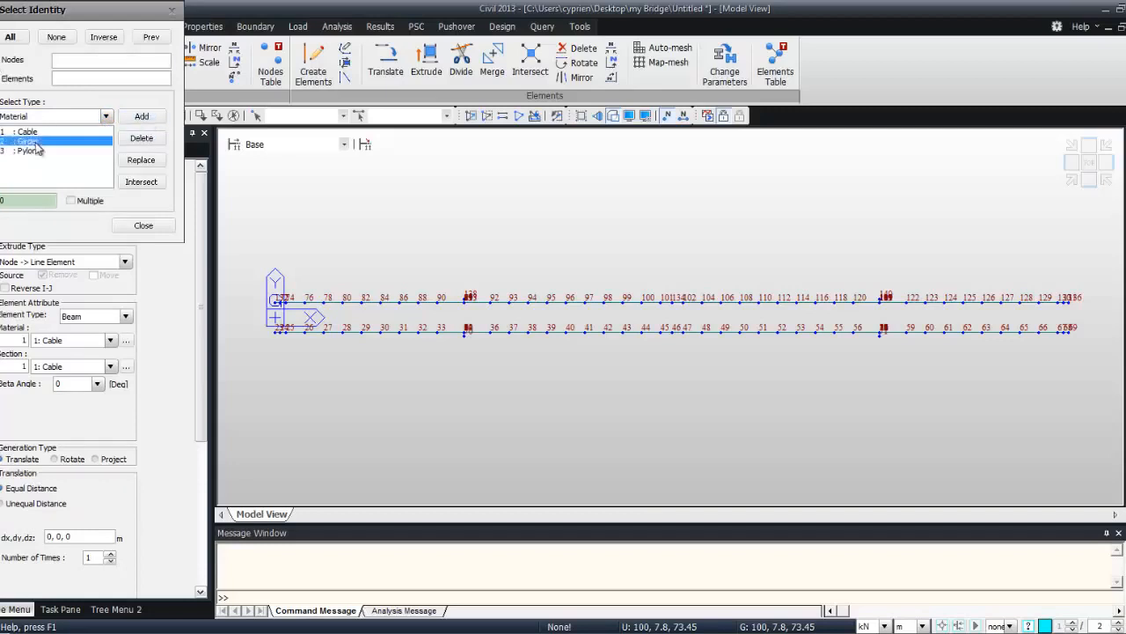
click(146, 117)
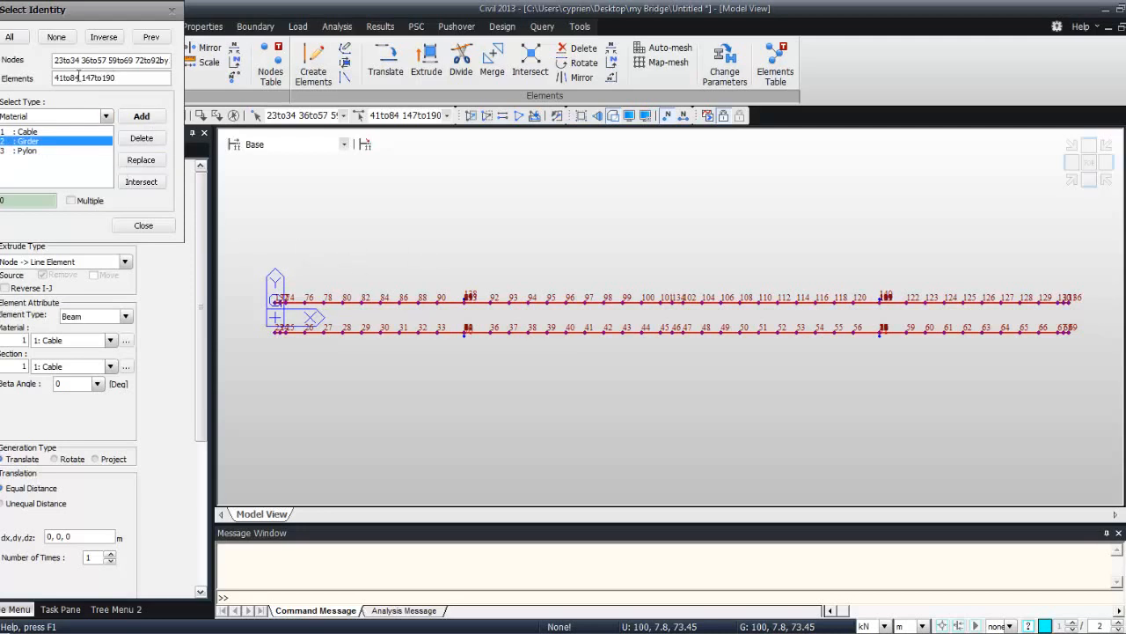
click(143, 225)
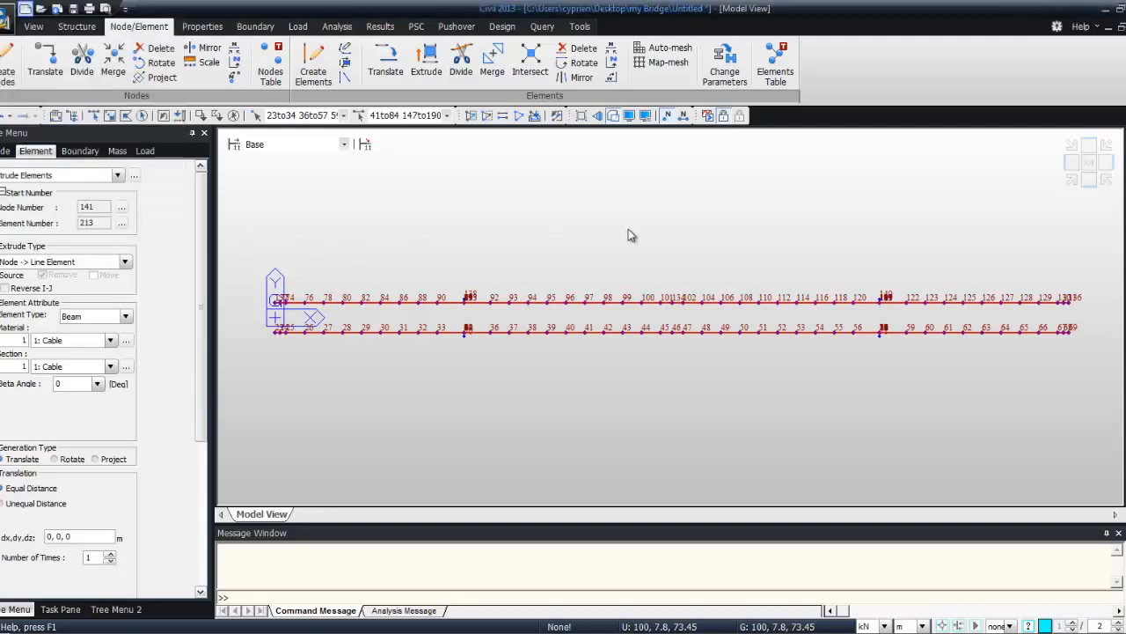
click(202, 116)
drag(256, 347, 1046, 348)
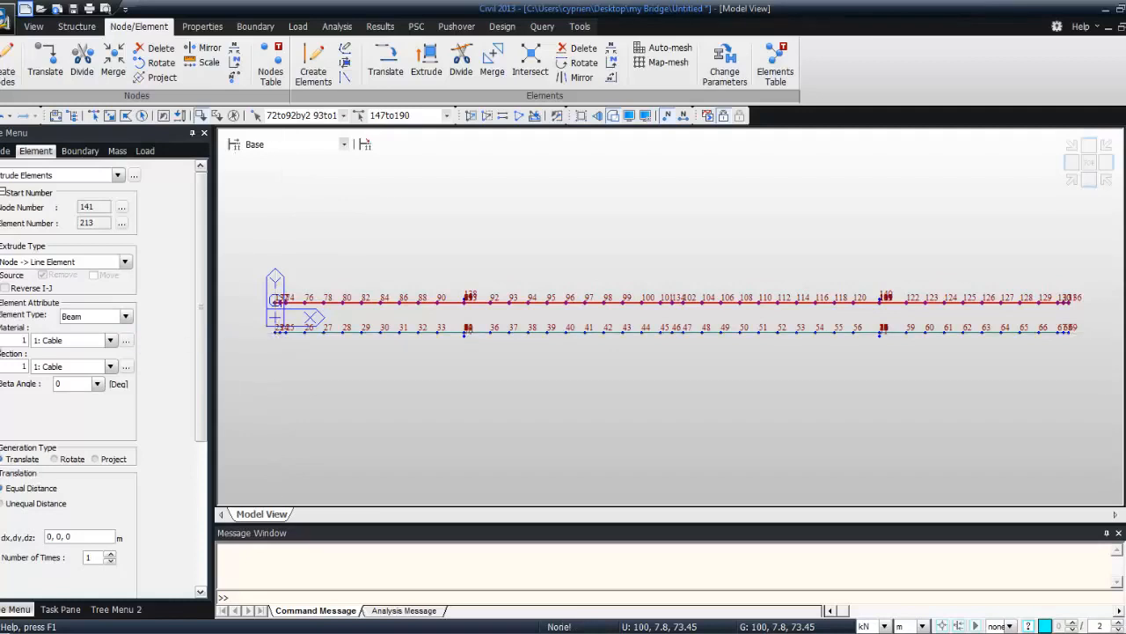
- Set both the material and the section of the extruded beam elements to 4: CBeam_Girder
click(110, 341)
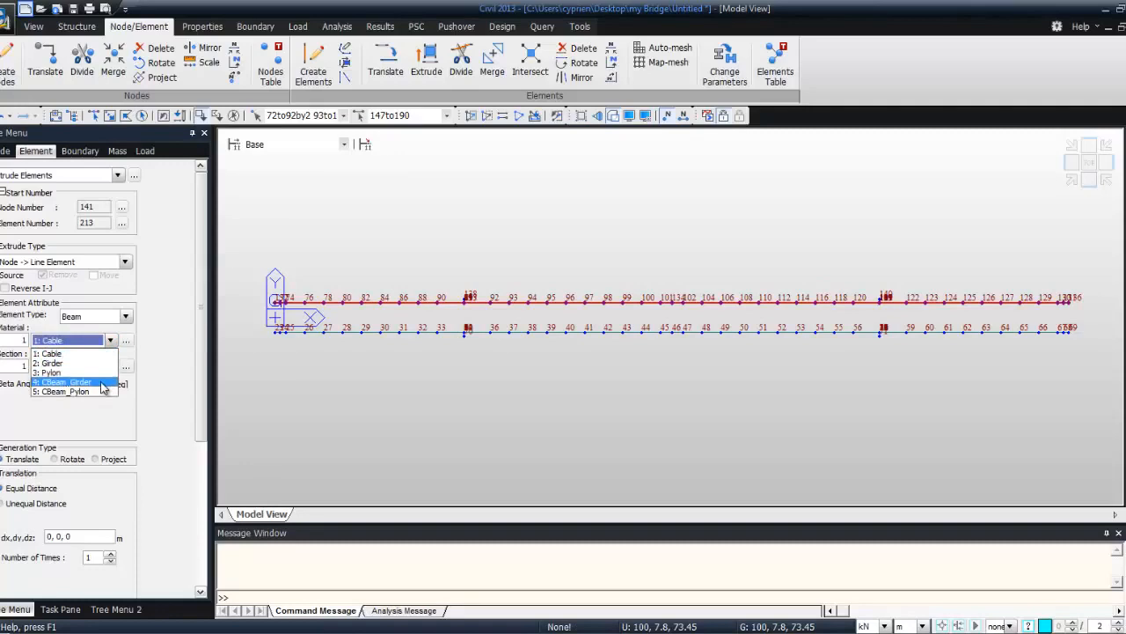
click(103, 387)
click(110, 366)
click(111, 408)
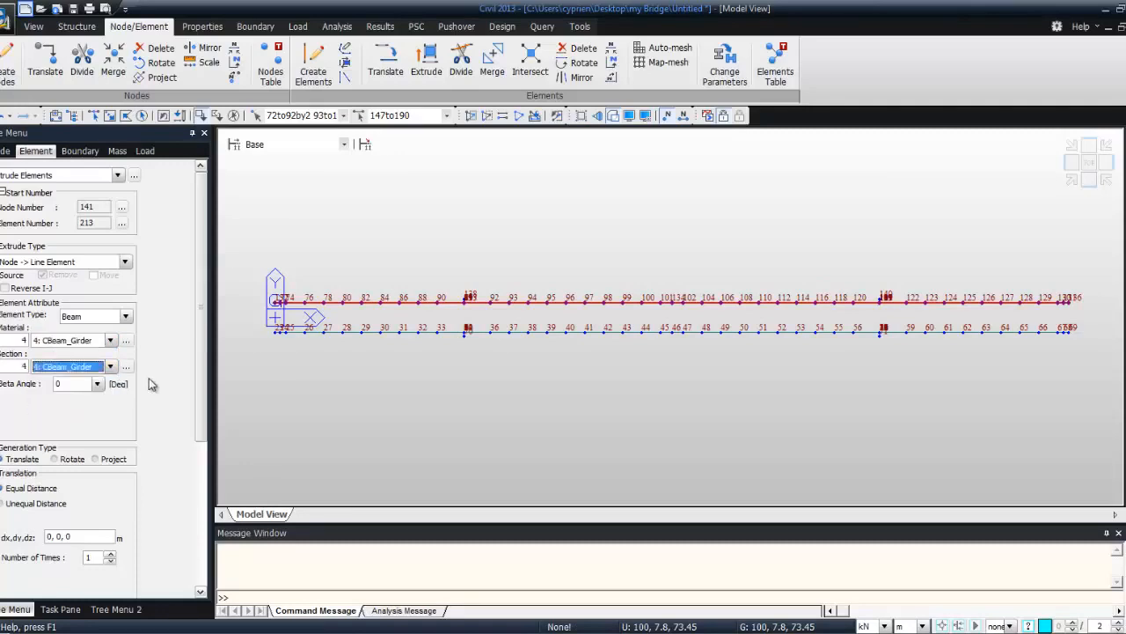
- Extrude the selected girder nodes once into line elements with an equal-distance translation of 0, -15.6, 0 m
click(58, 536)
text(-0)
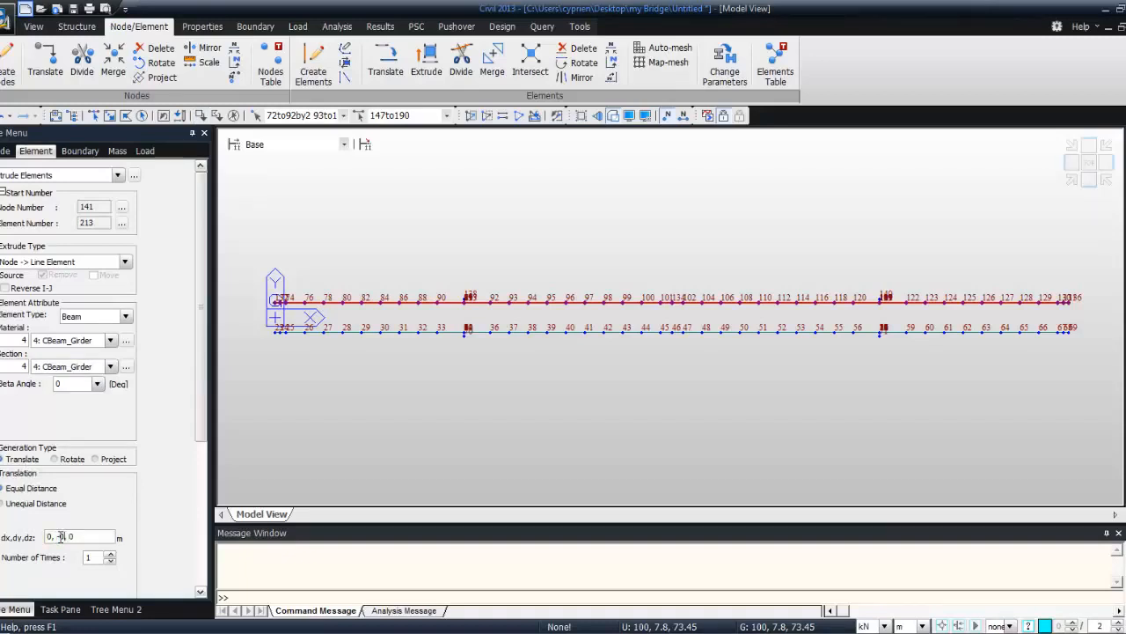
text(15)
key(BackSpace)
key(BackSpace)
key(BackSpace)
text(15.6)
drag(201, 439, 197, 564)
click(64, 453)
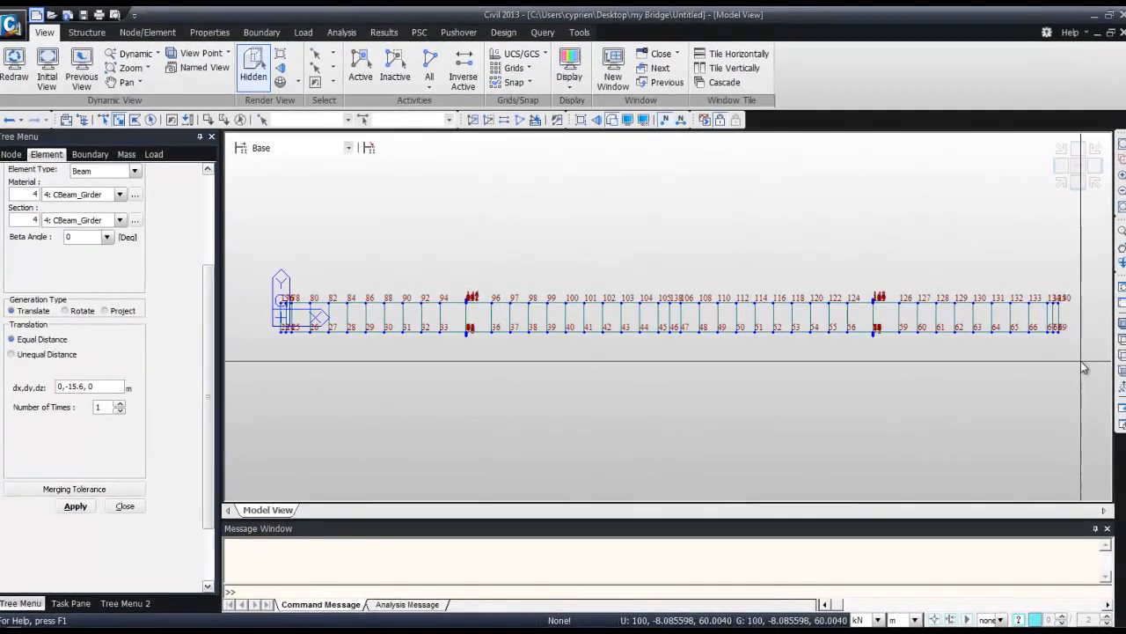
- Select both towers by window in the front view, activate only them, and show them in the isometric view
click(1125, 323)
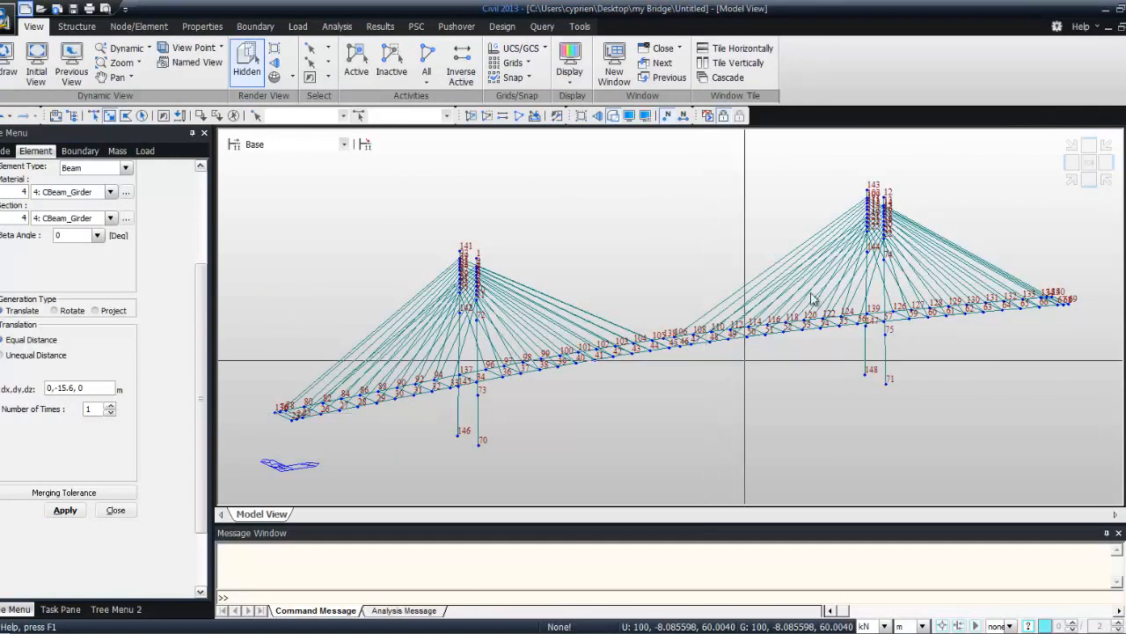
click(1088, 181)
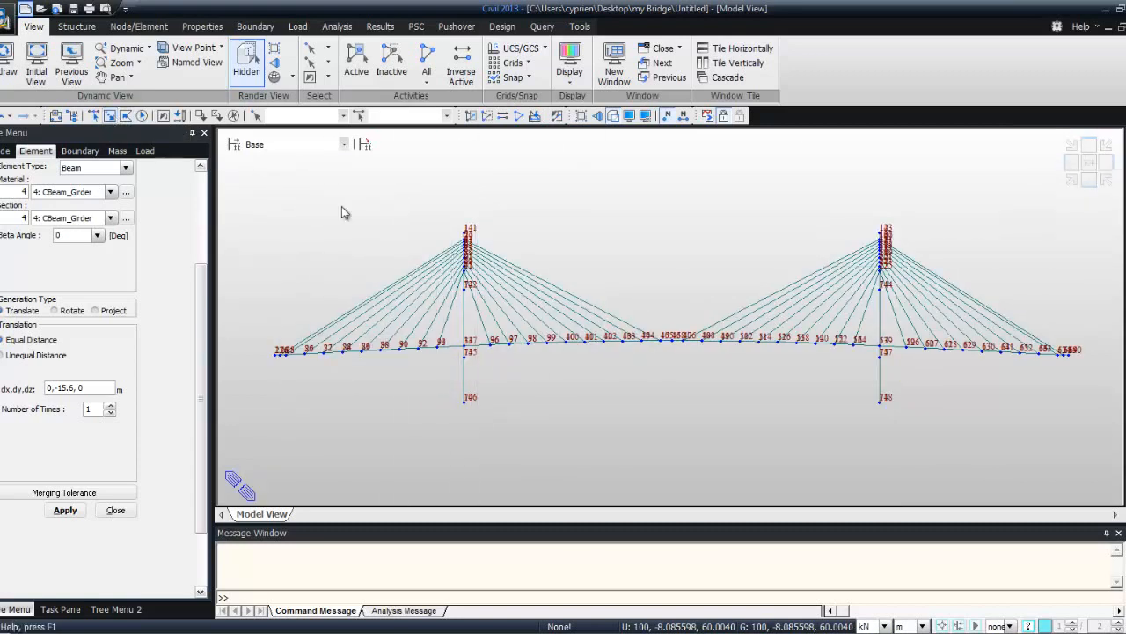
click(110, 116)
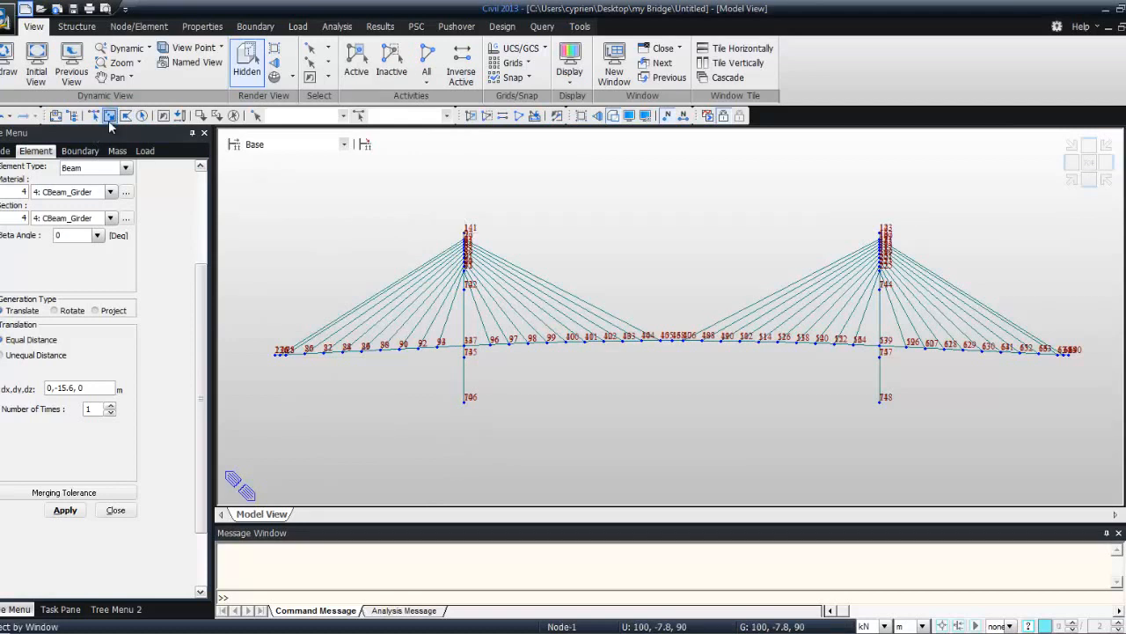
drag(459, 220, 475, 426)
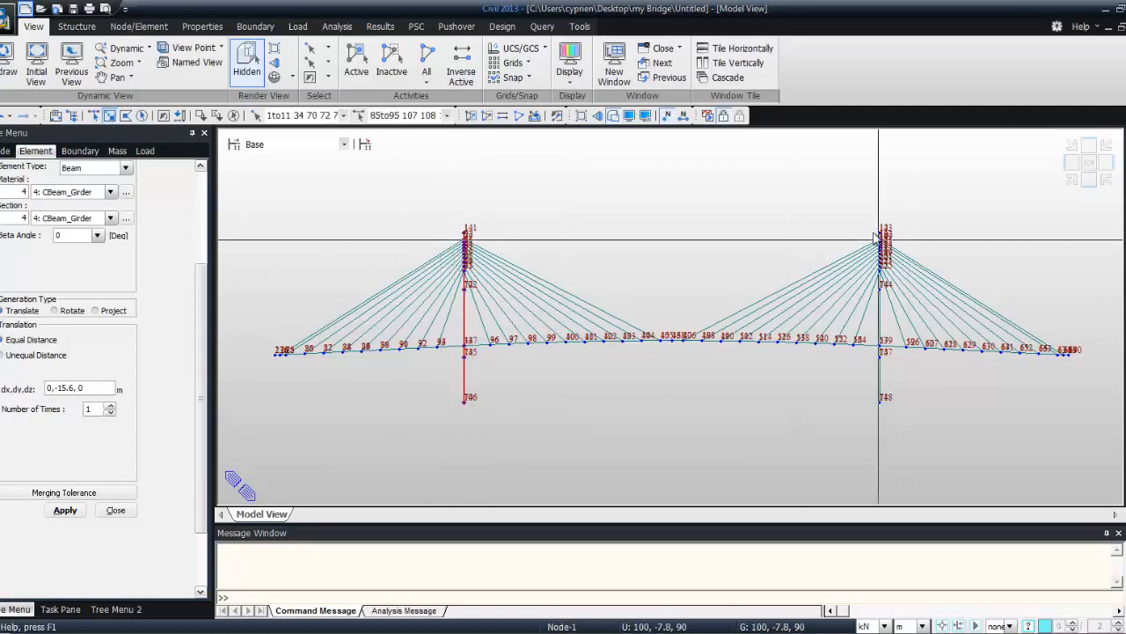
drag(869, 212, 887, 424)
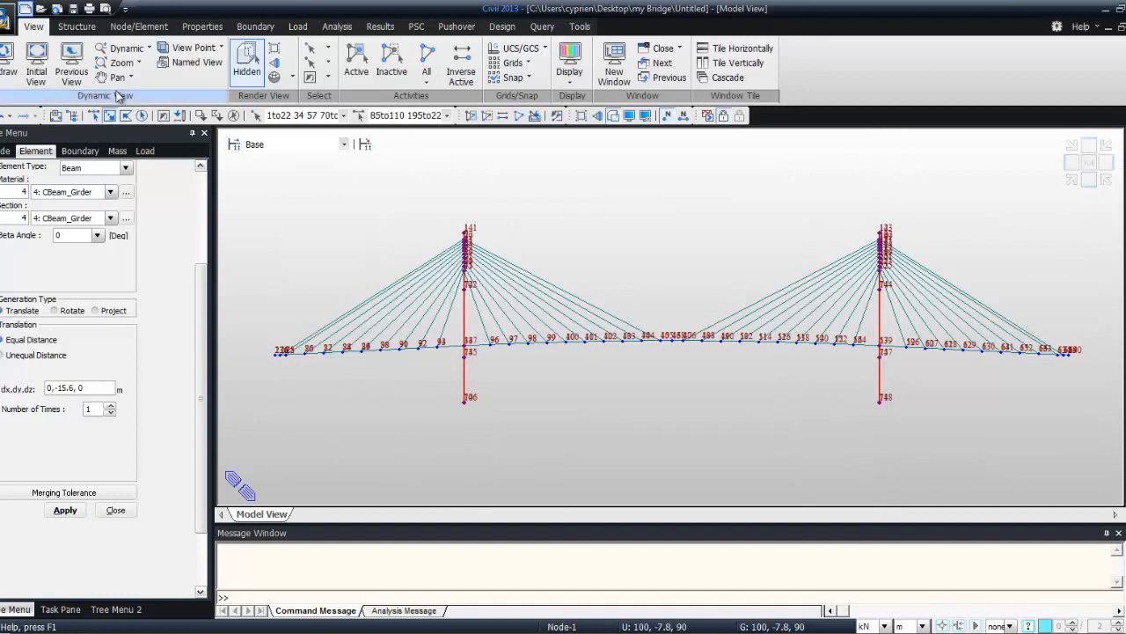
click(355, 56)
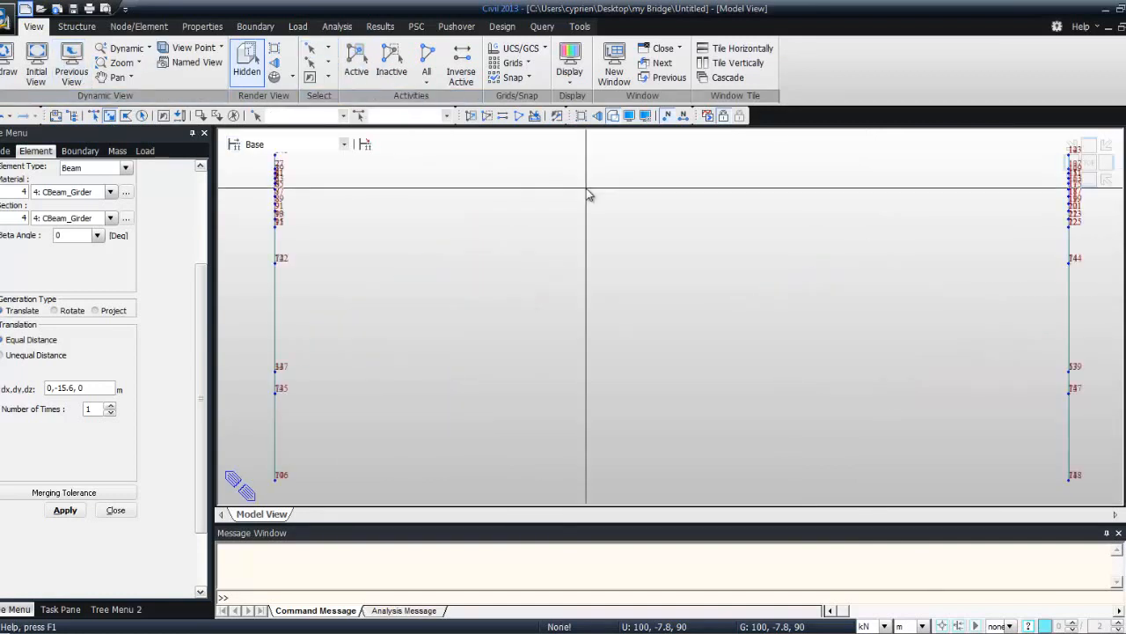
click(1124, 324)
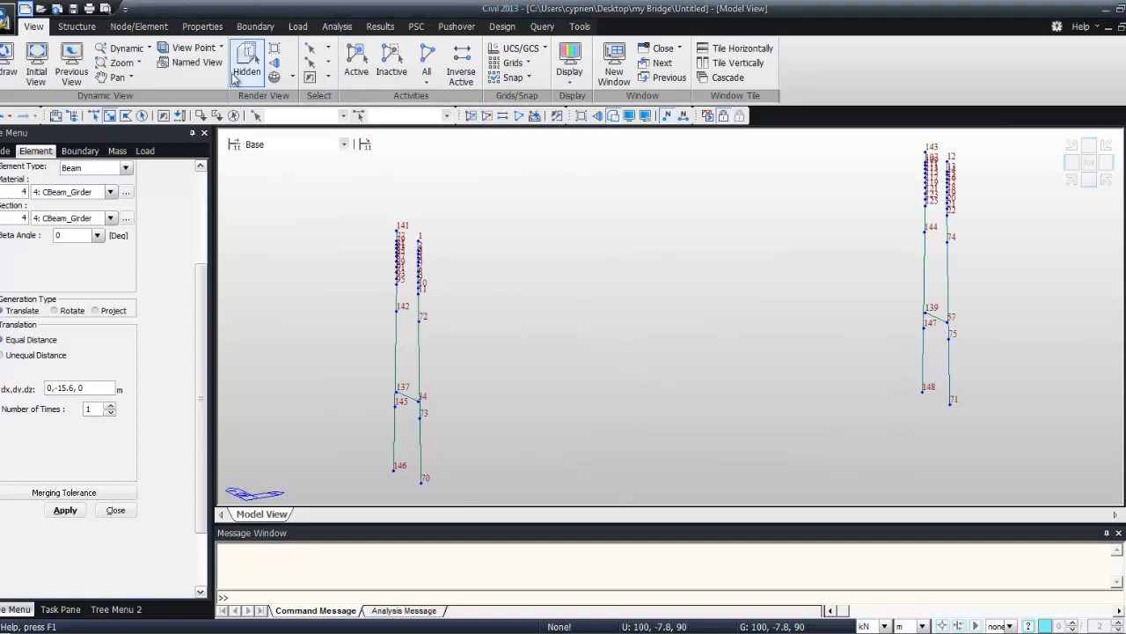
- Create general beam elements with material and section 5: CBeam_Pylon between nodes 142 and 72 and between nodes 145 and 73
click(138, 26)
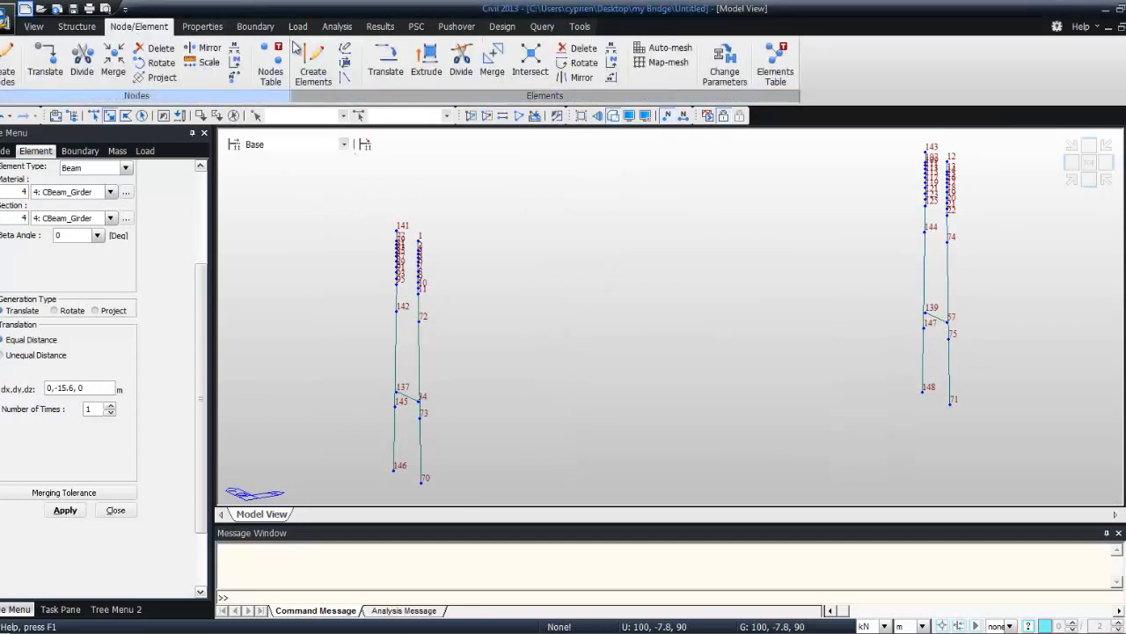
click(313, 63)
drag(258, 216, 258, 199)
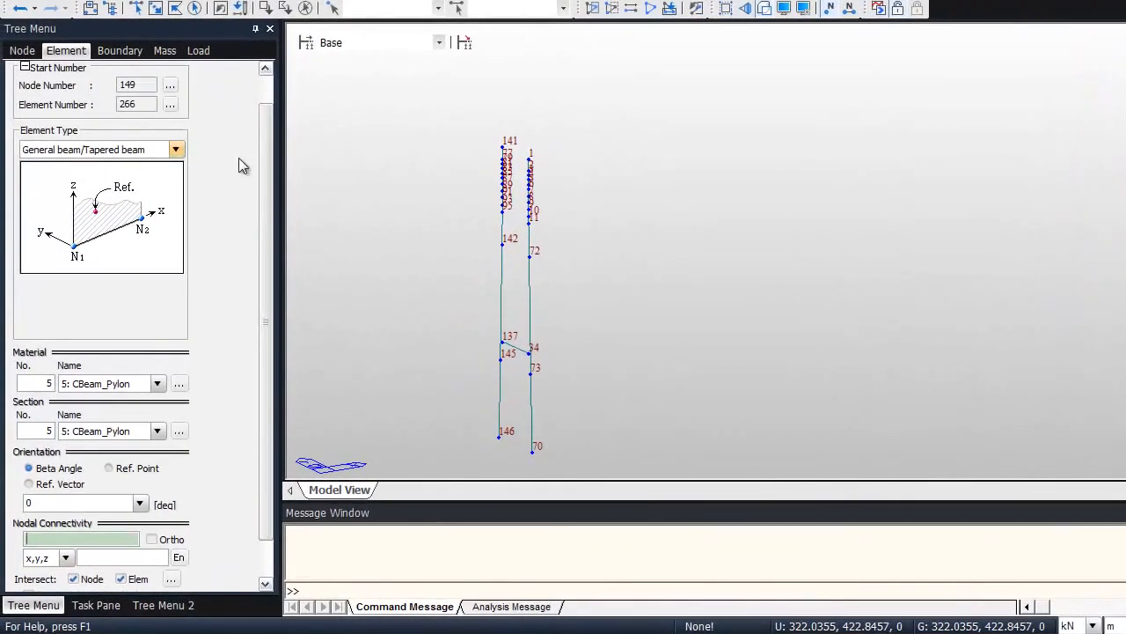
drag(260, 153, 252, 243)
click(157, 340)
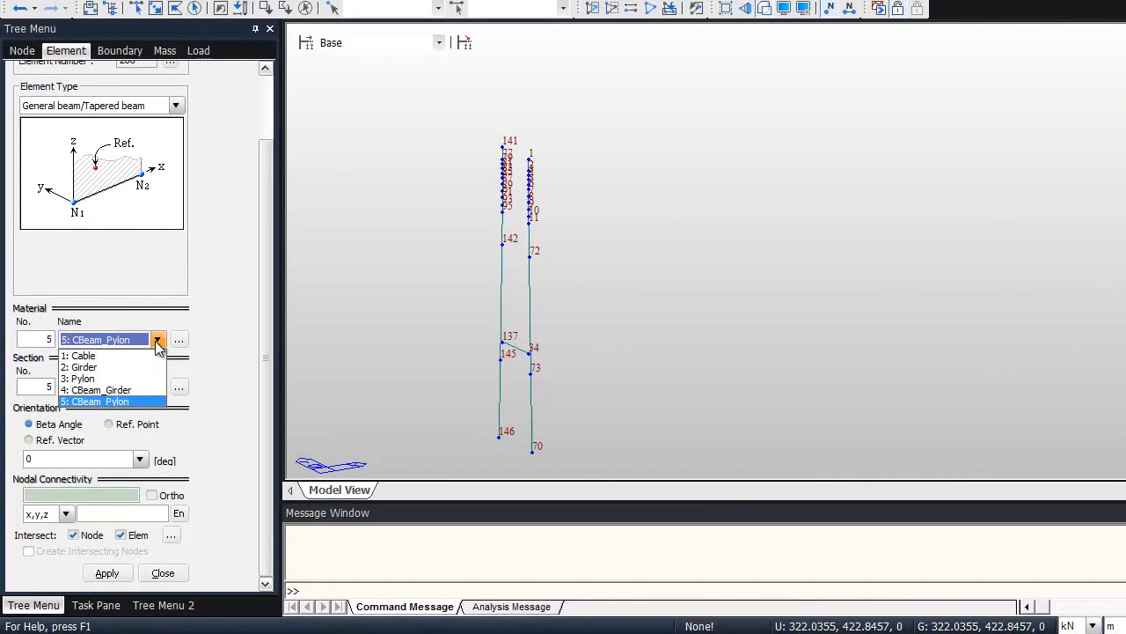
click(94, 402)
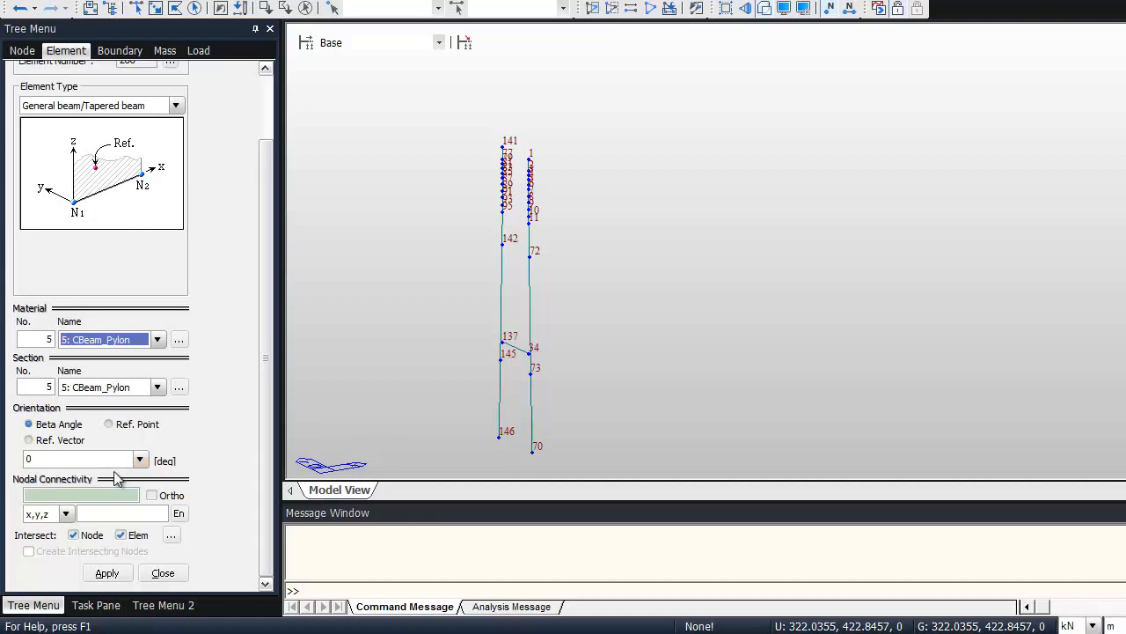
click(93, 495)
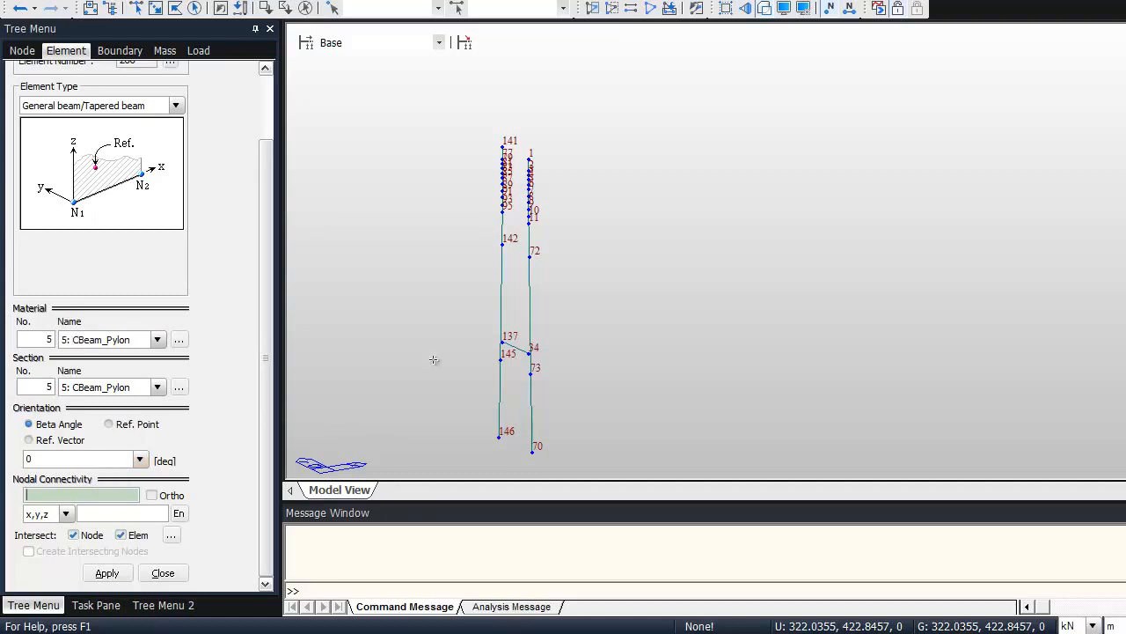
click(502, 244)
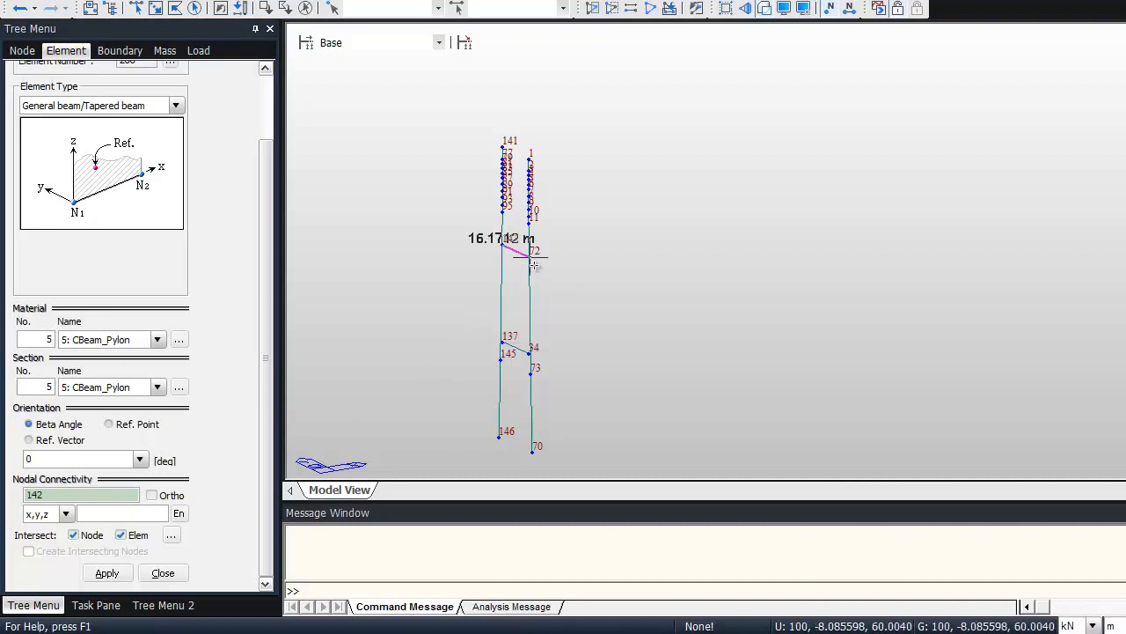
click(531, 256)
click(501, 359)
click(530, 374)
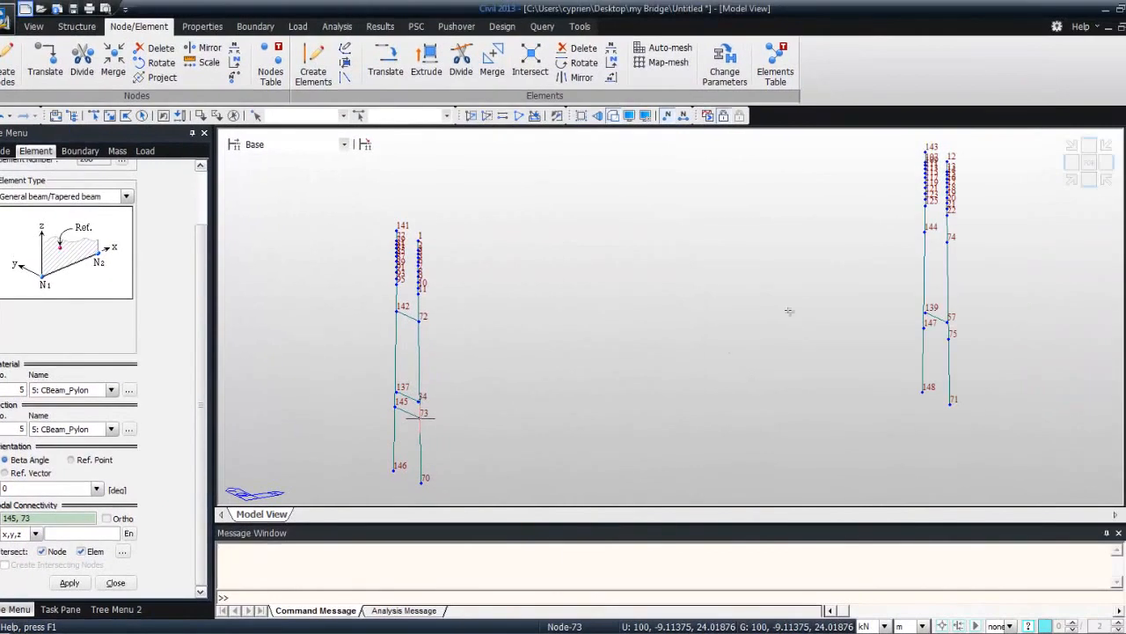
- Create the second tower's CBeam_Pylon cross beams between nodes 144 and 74 and between nodes 147 and 75
click(926, 232)
click(947, 237)
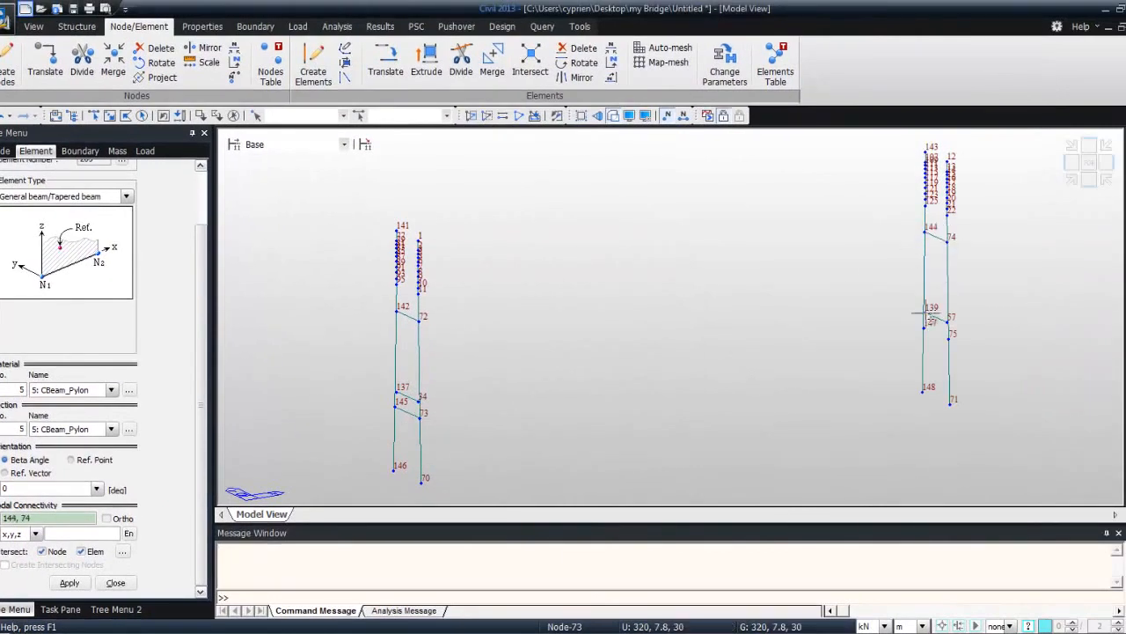
click(923, 324)
click(951, 337)
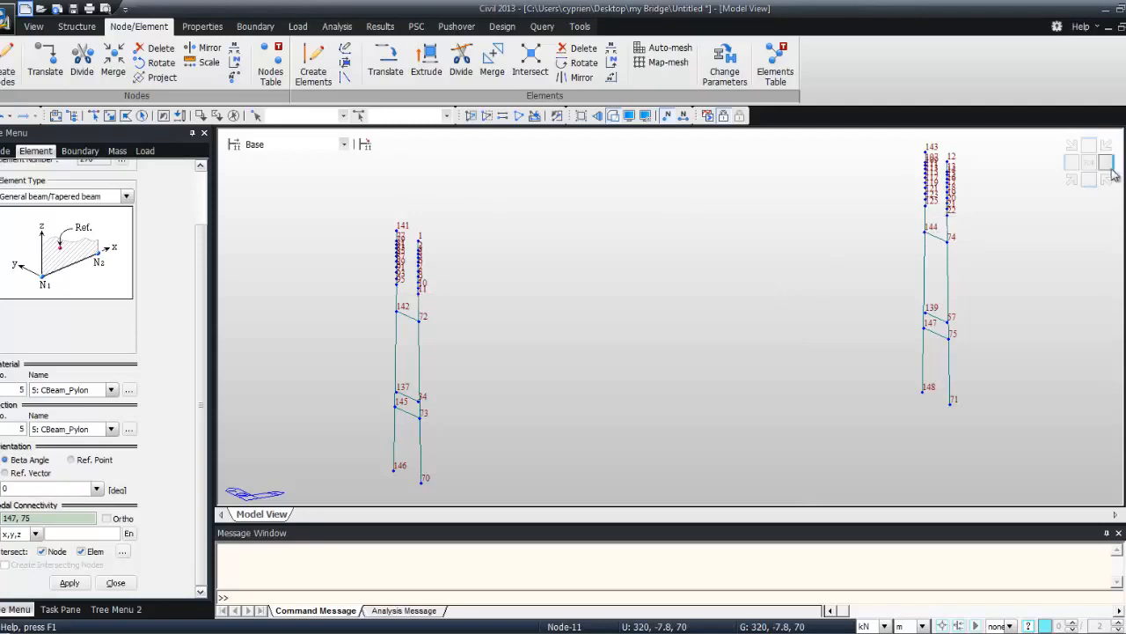
- Start projecting nodes and select girder nodes 137 and 34 at the first tower and 139 and 57 at the second
drag(362, 369, 445, 436)
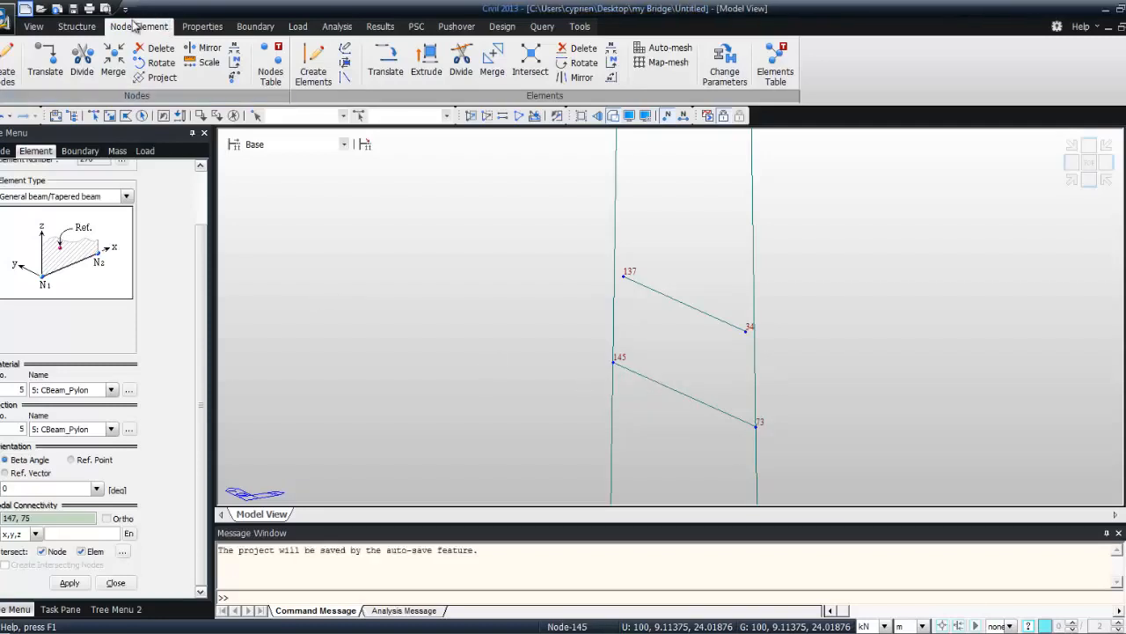
click(151, 79)
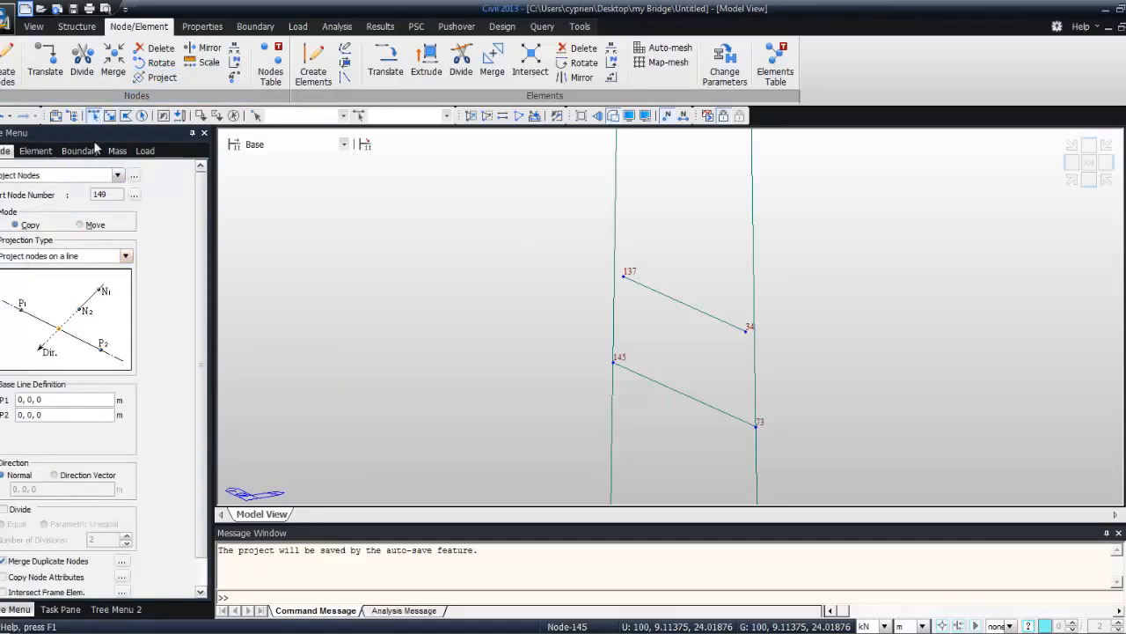
click(631, 281)
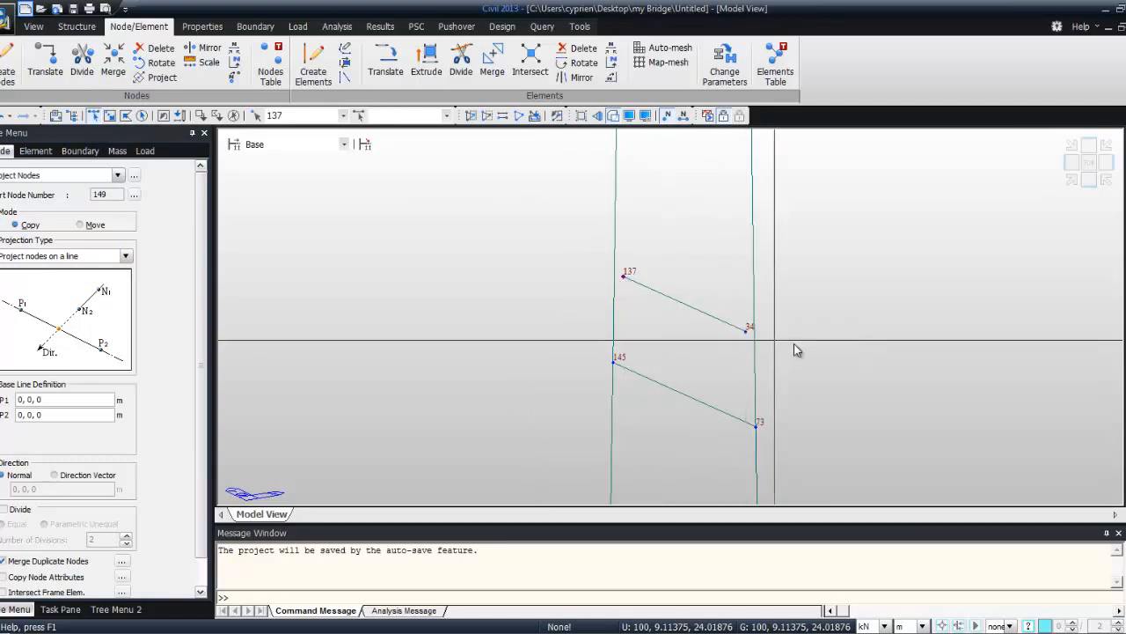
click(747, 331)
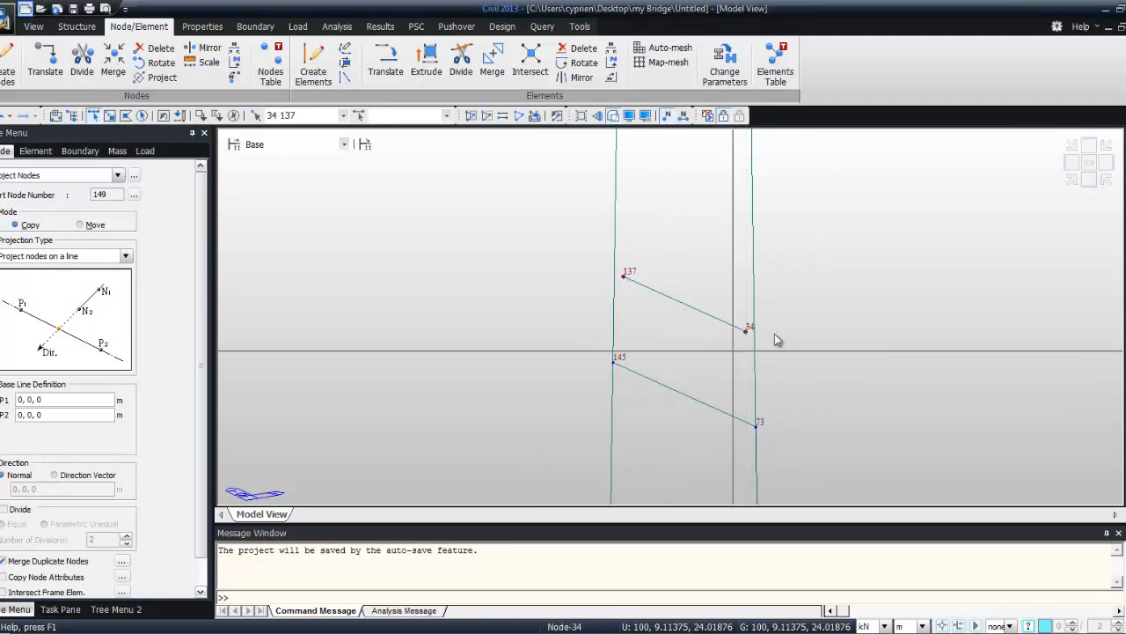
click(1125, 248)
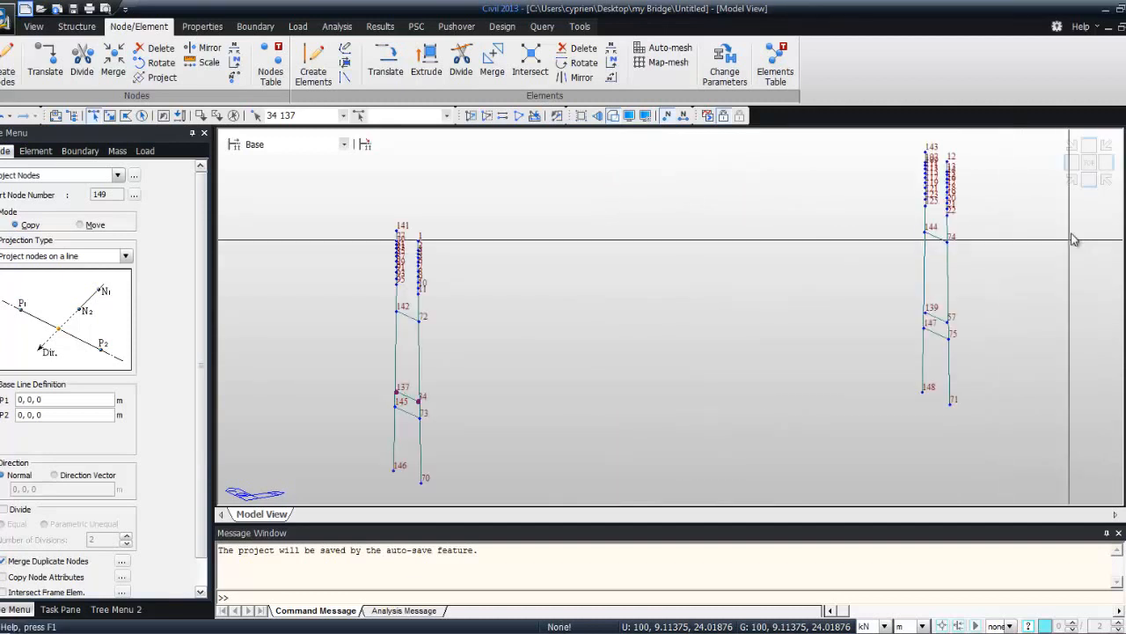
drag(906, 288, 956, 337)
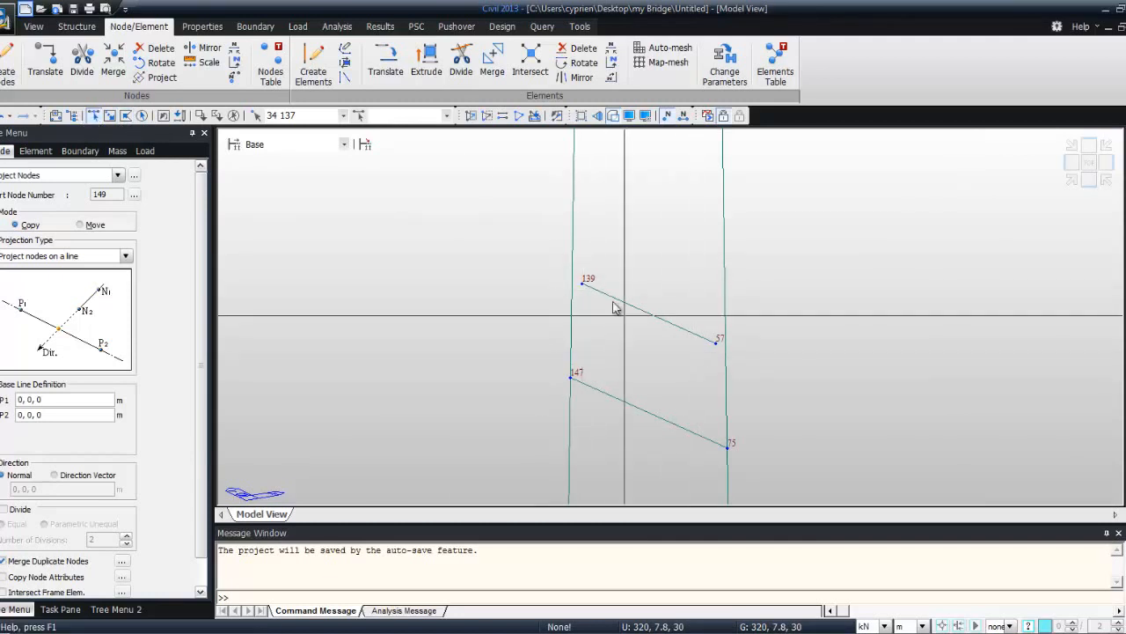
click(582, 283)
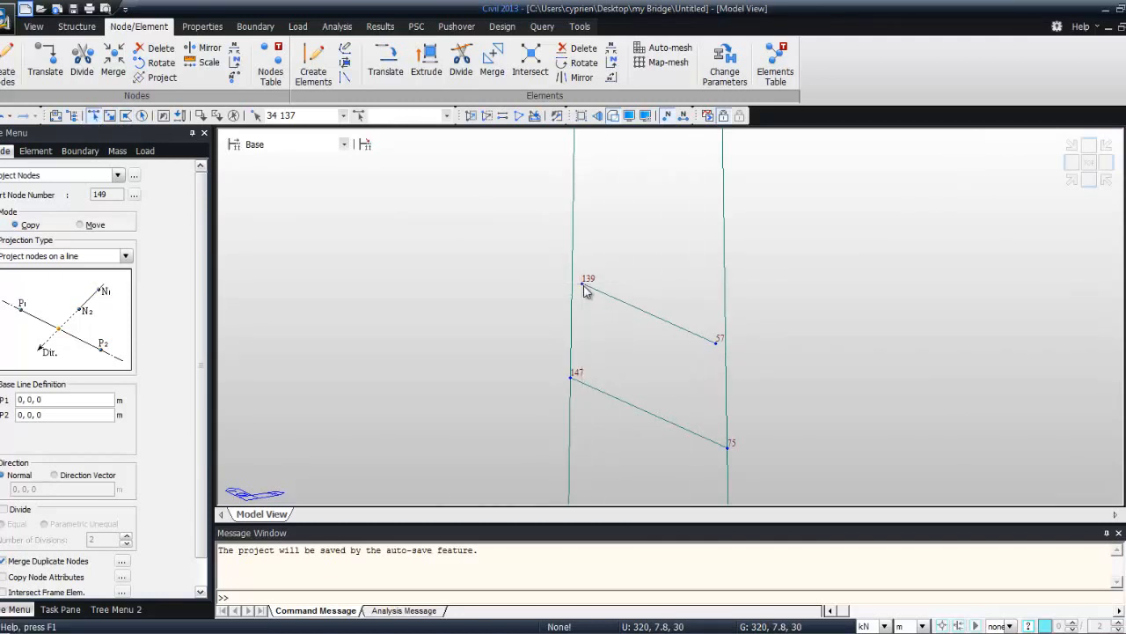
click(715, 341)
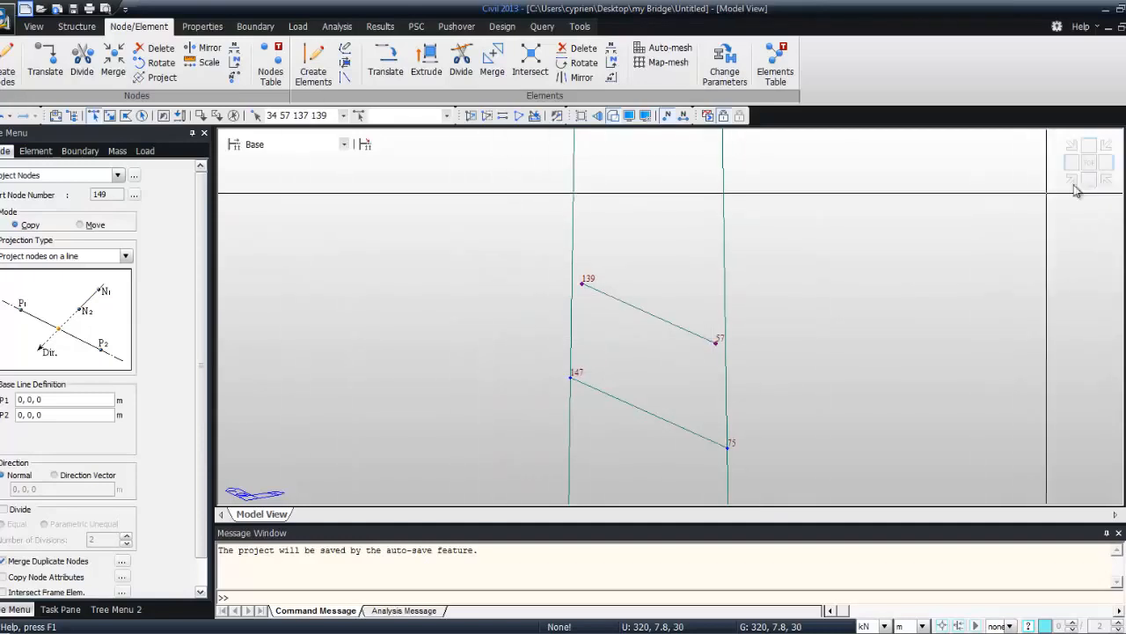
click(1125, 264)
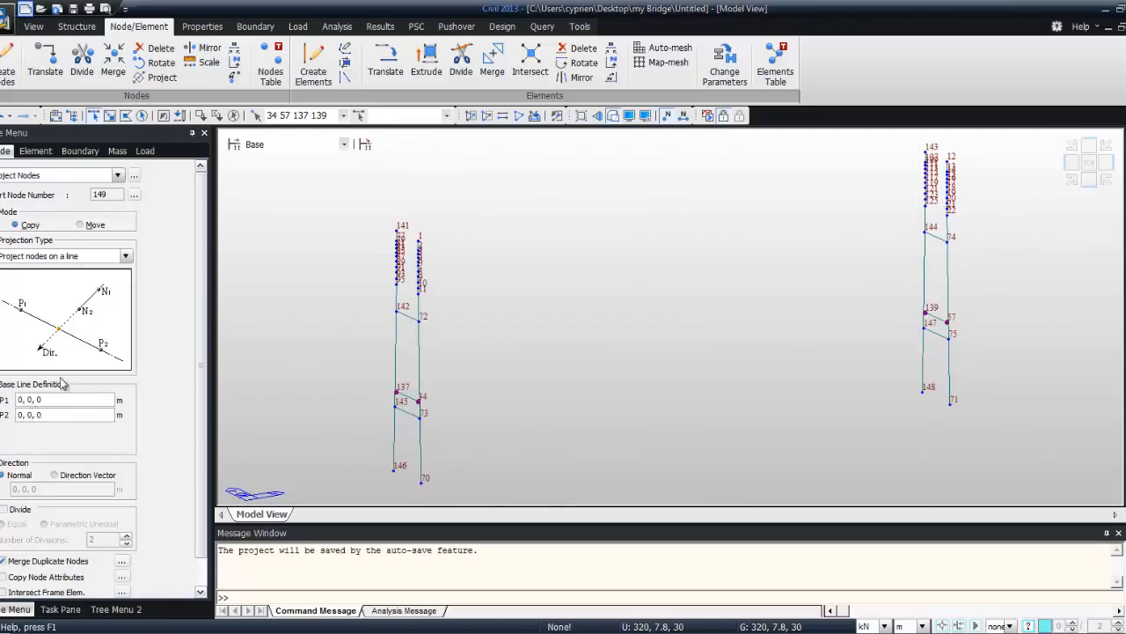
- Project copies of the selected nodes onto the plane through nodes 145, 73 and 75, with normal direction and frame element intersection enabled
click(126, 256)
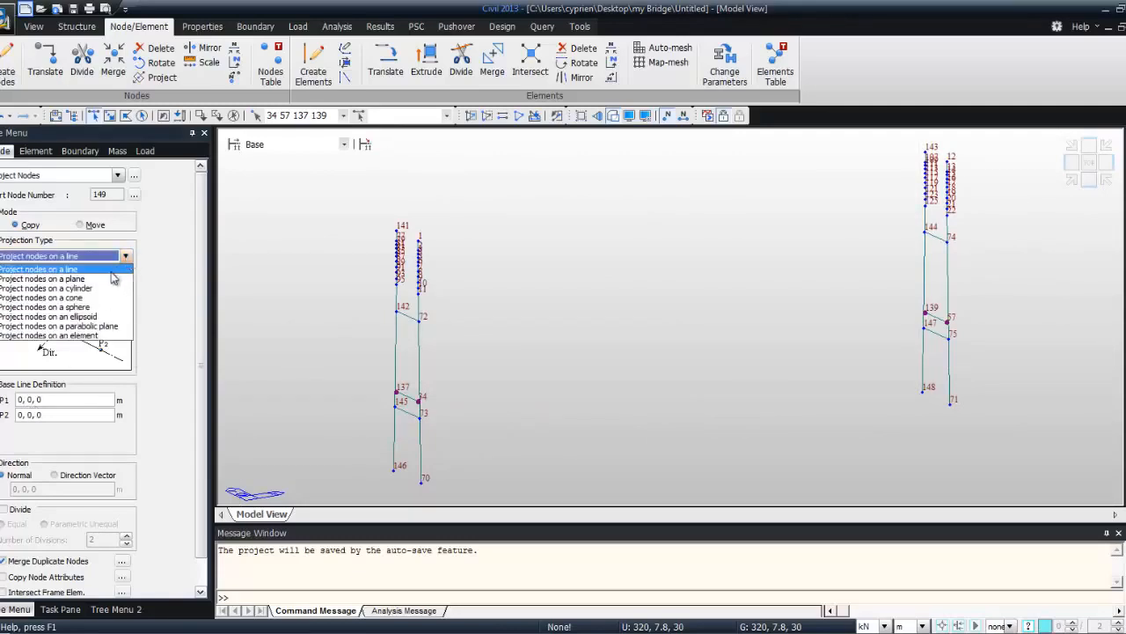
click(112, 278)
click(69, 401)
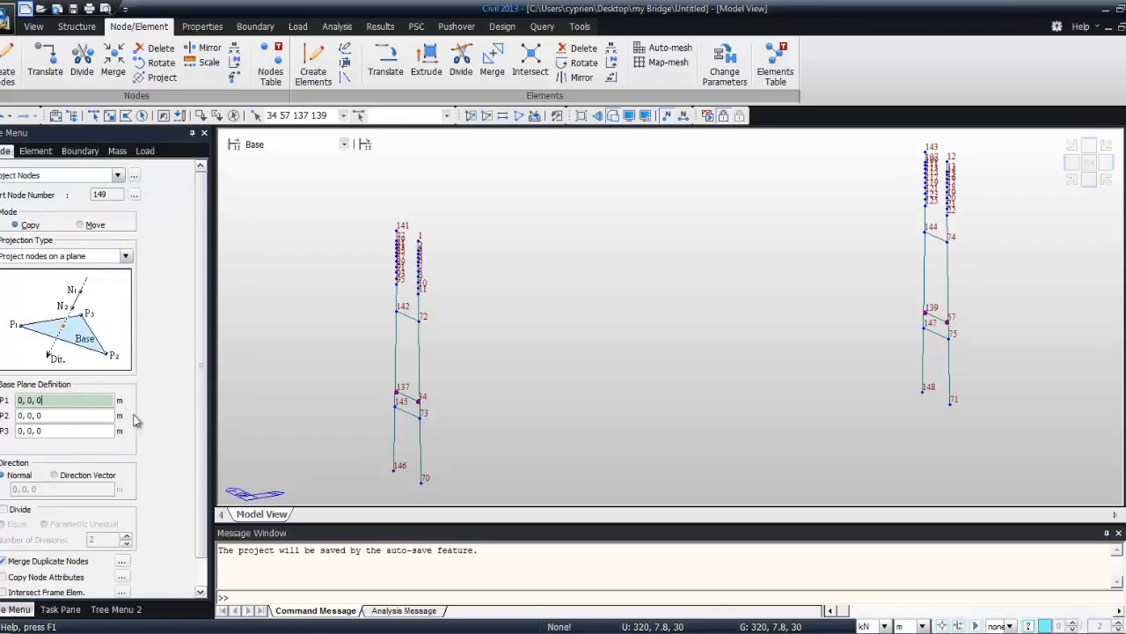
click(396, 408)
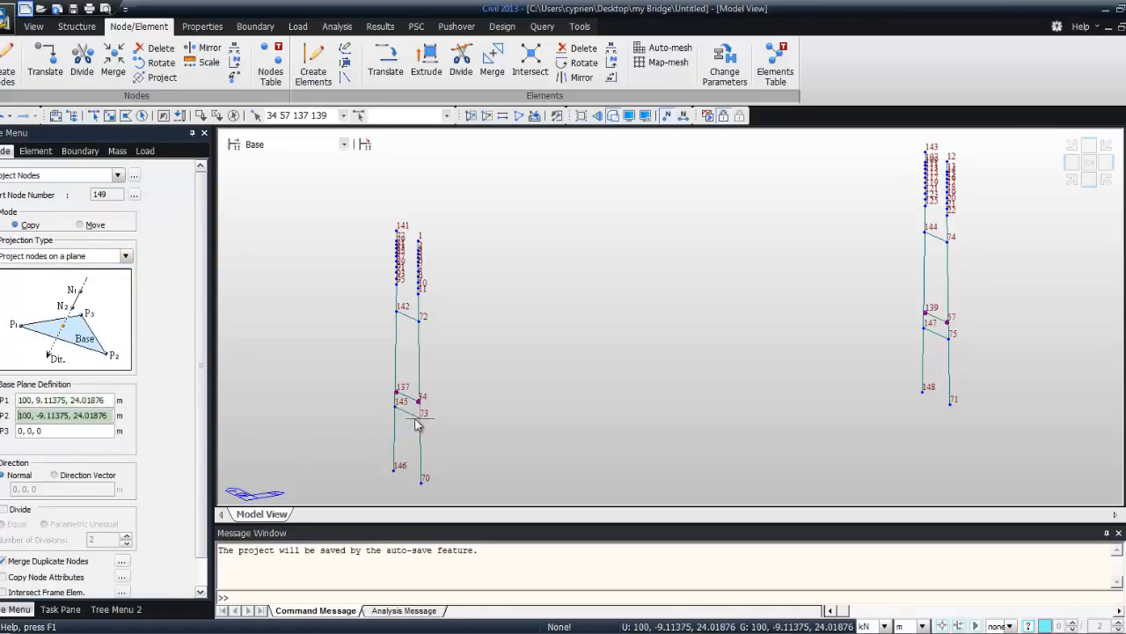
click(420, 414)
click(949, 337)
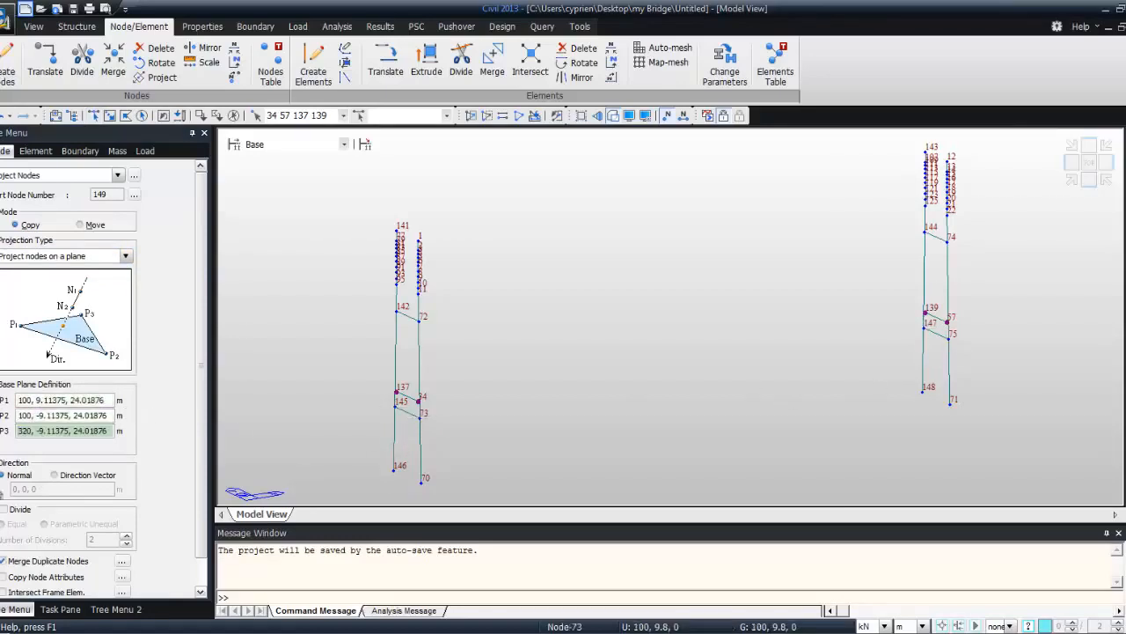
scroll(201, 348, down, 2)
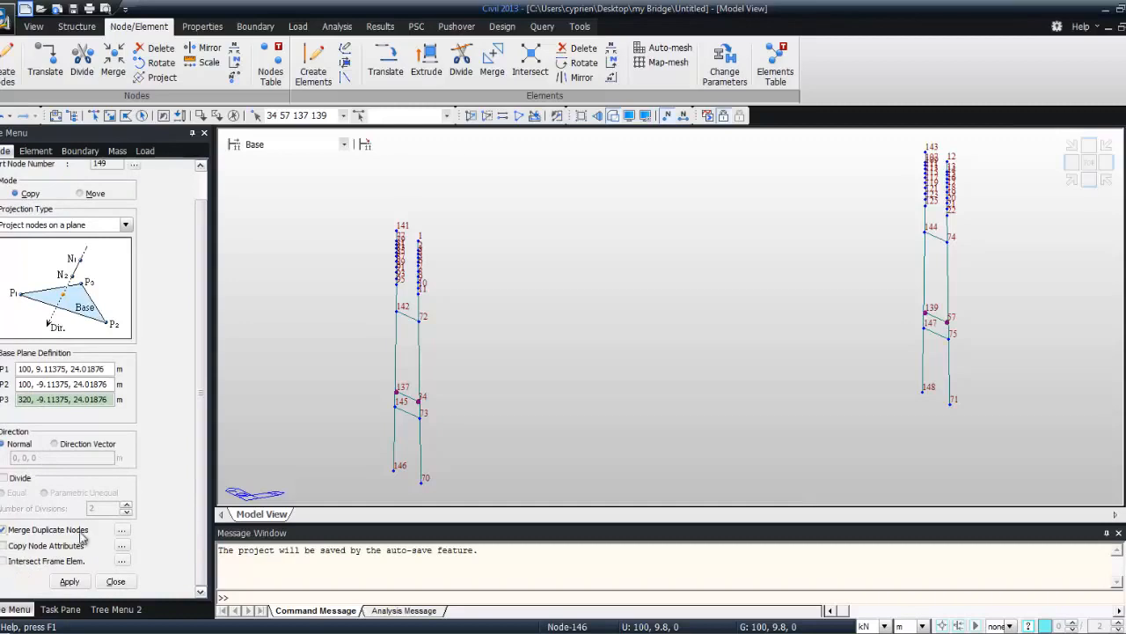
click(5, 561)
click(68, 581)
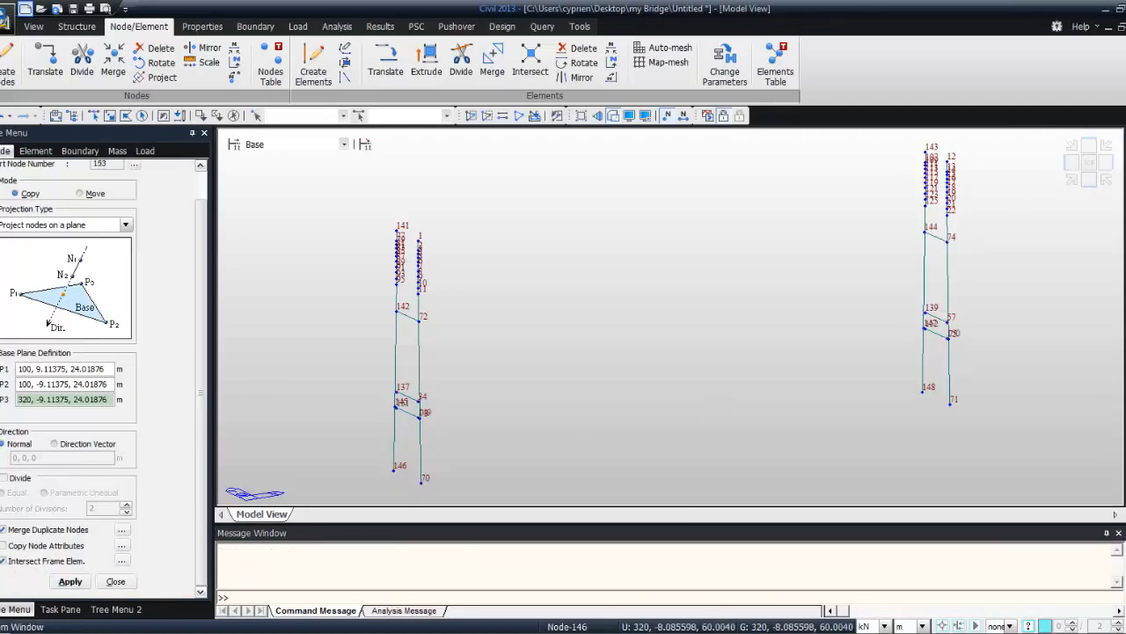
- Copy nodes 149 to 152 once with an equal-distance translation of 0, 0, 0.27 m
drag(366, 380, 440, 436)
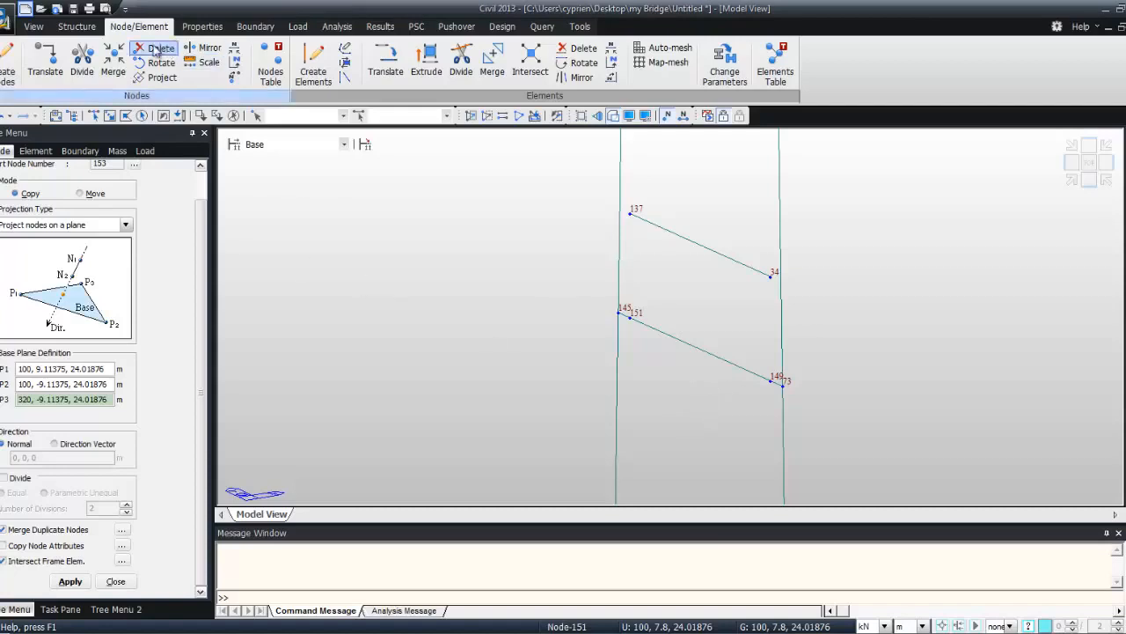
click(45, 63)
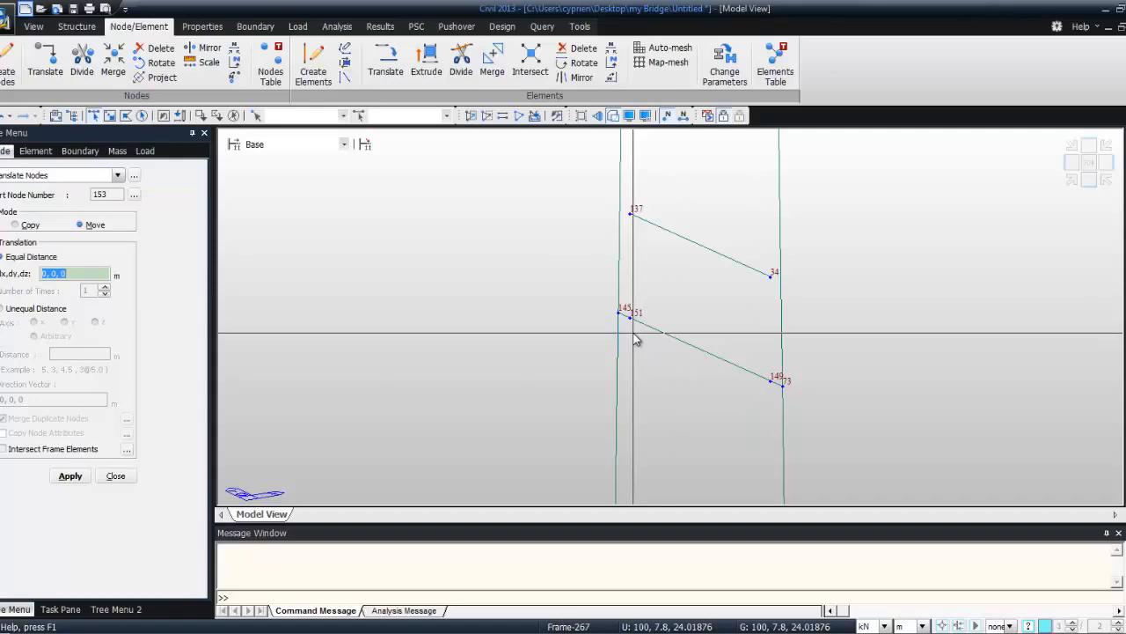
click(317, 116)
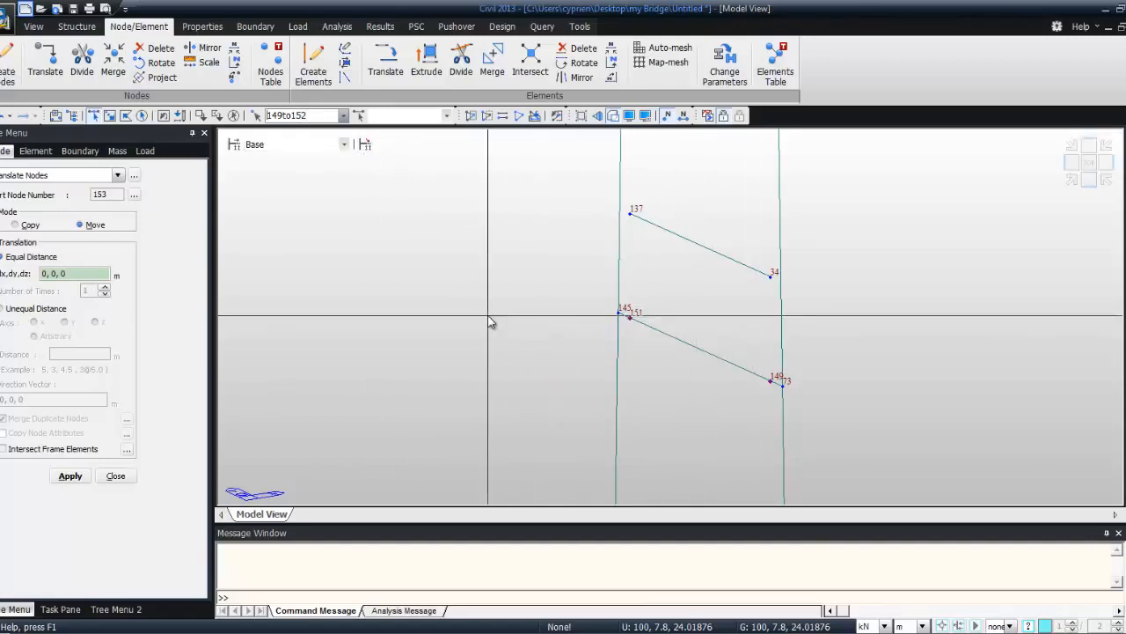
click(15, 226)
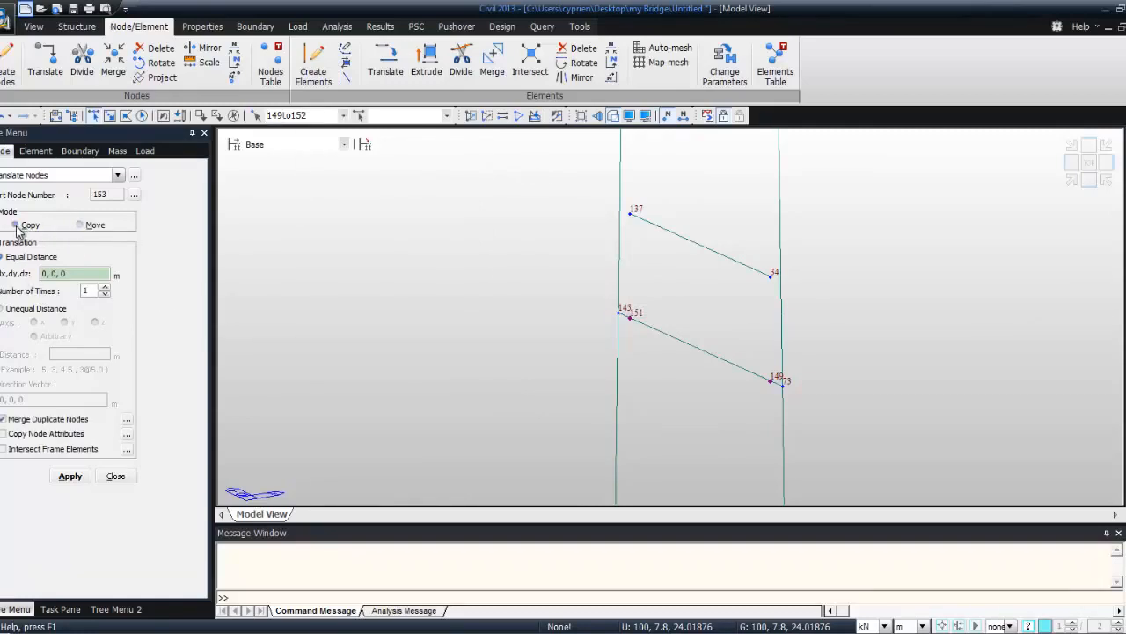
click(70, 273)
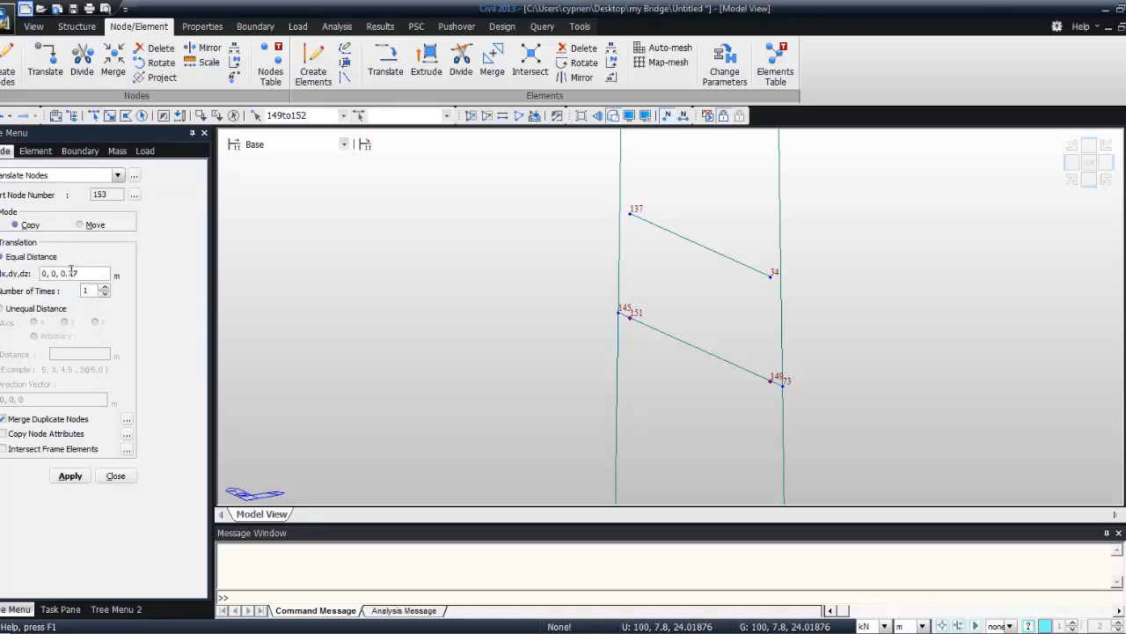
click(70, 476)
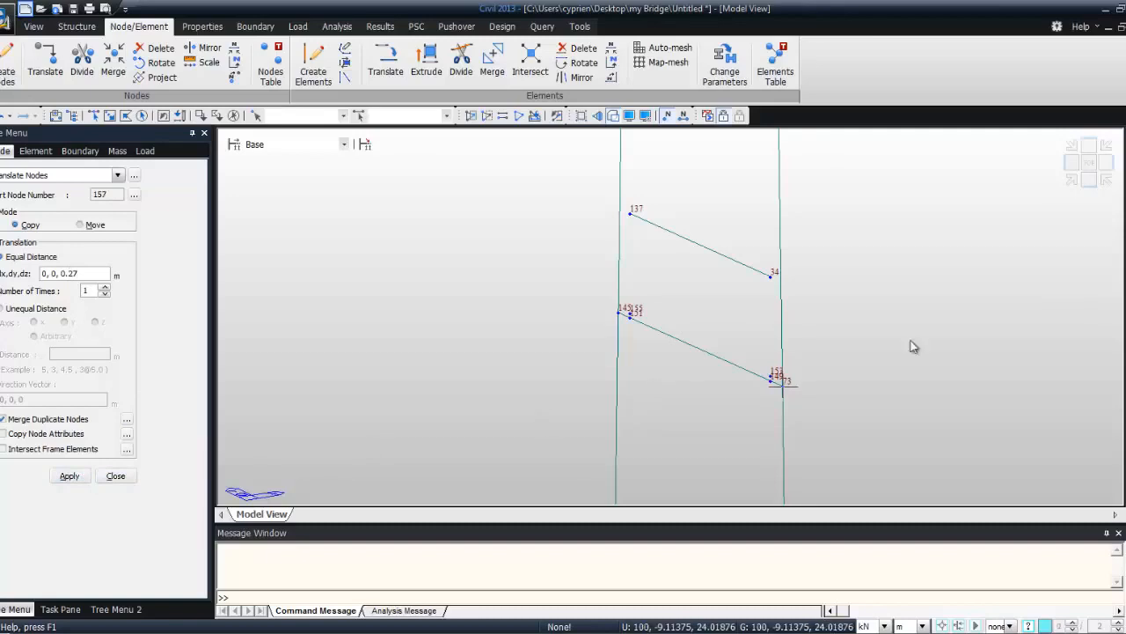
- Define a General elastic link with SDx 199736032 kN/m and both SDy and SDz 73373 kN/m
drag(594, 279, 817, 420)
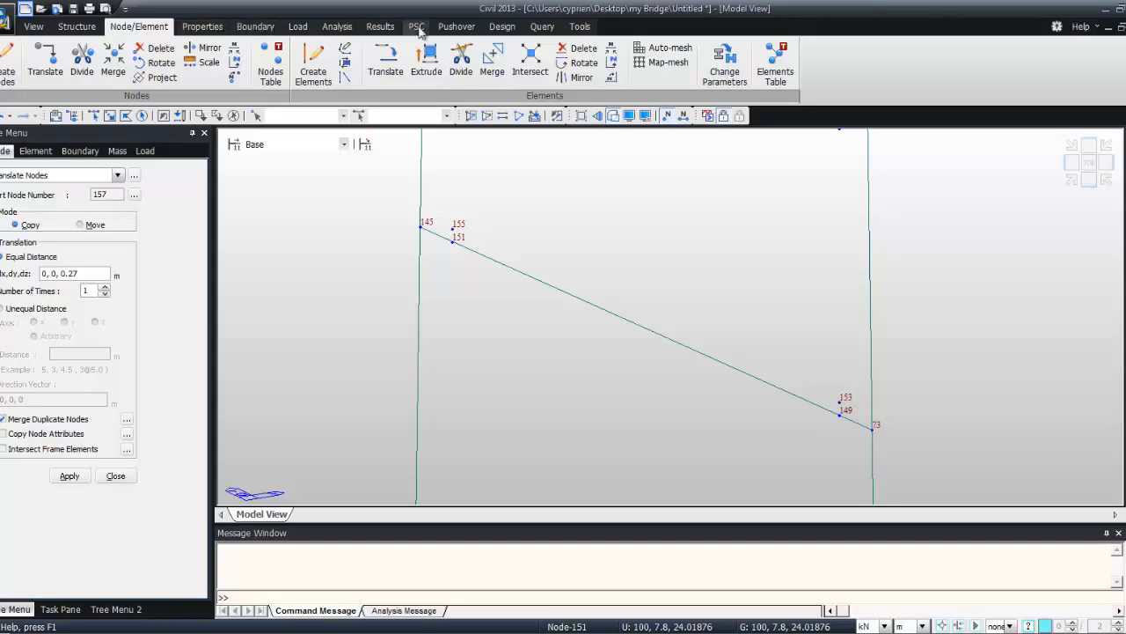
click(264, 28)
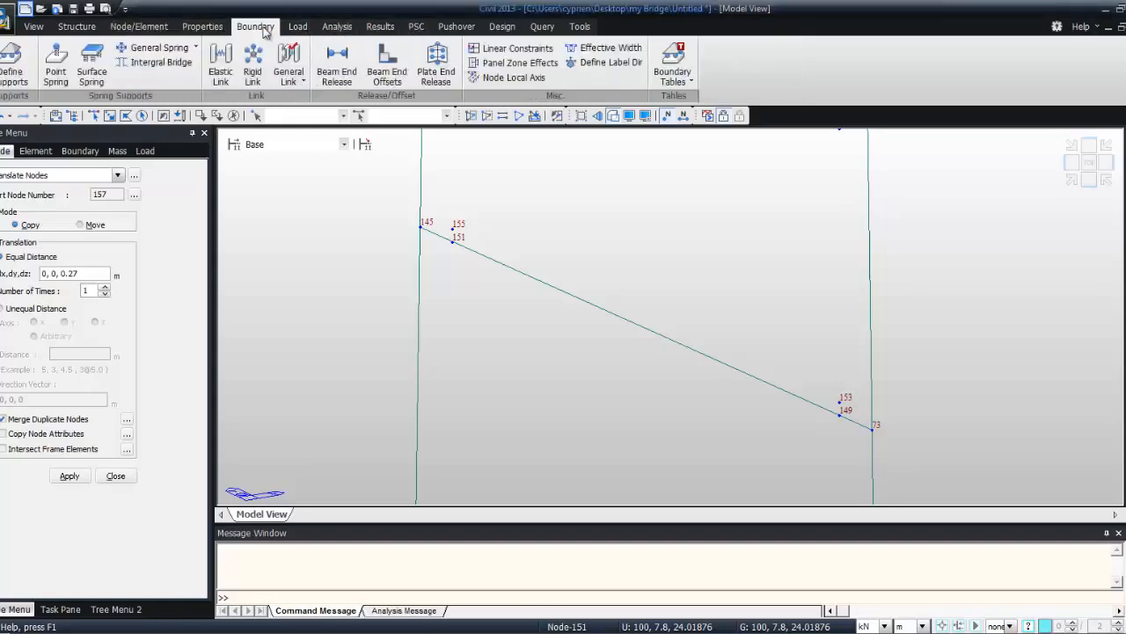
click(219, 64)
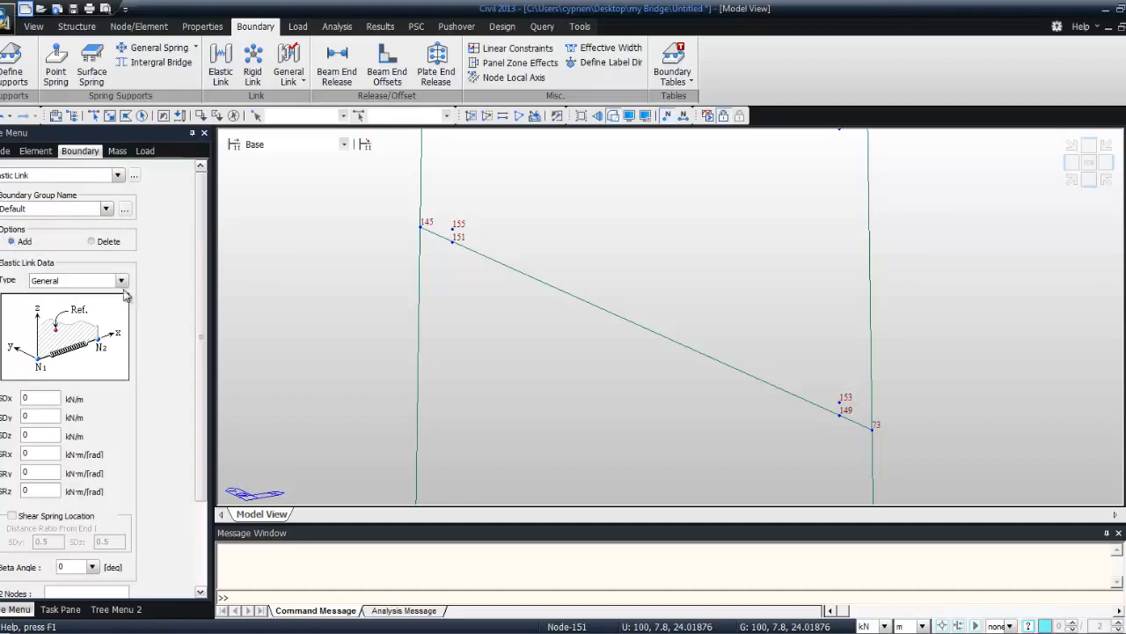
click(31, 398)
text(199736032)
drag(34, 417, 8, 414)
drag(42, 435, 9, 437)
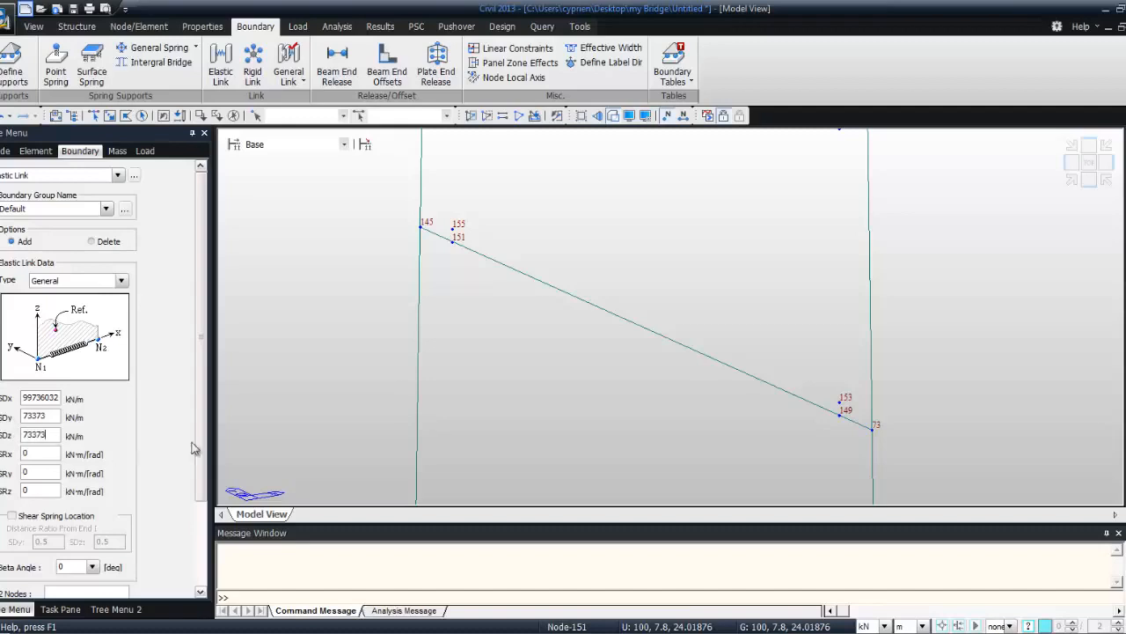
- Create elastic links between nodes 155 and 151 and nodes 153 and 149, copying each 220 m along the x axis
drag(204, 441, 183, 538)
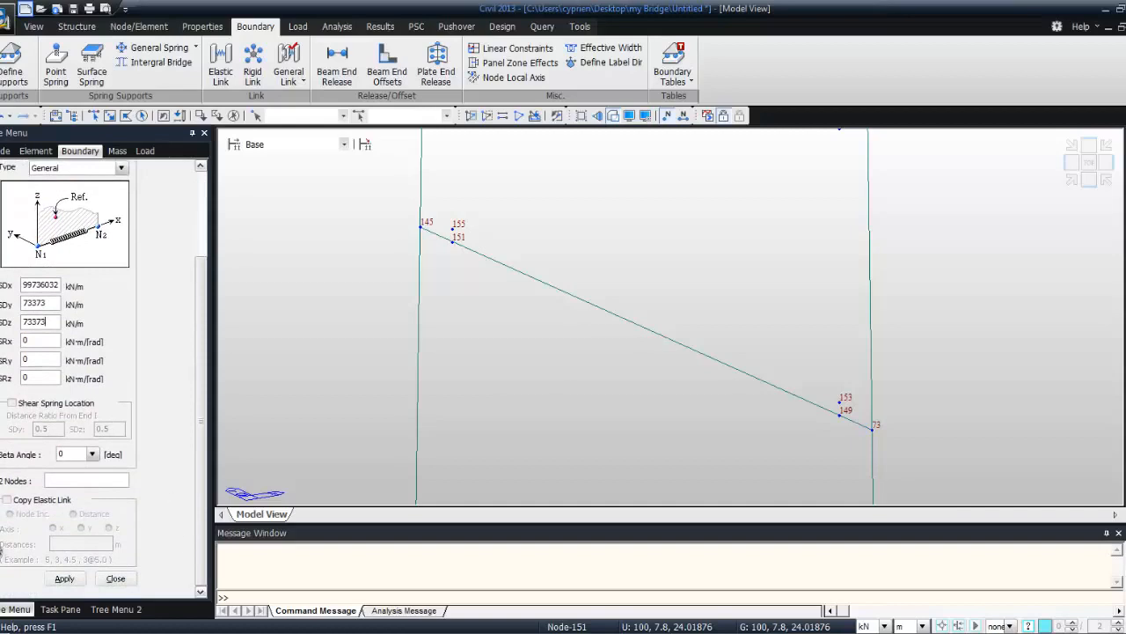
click(9, 500)
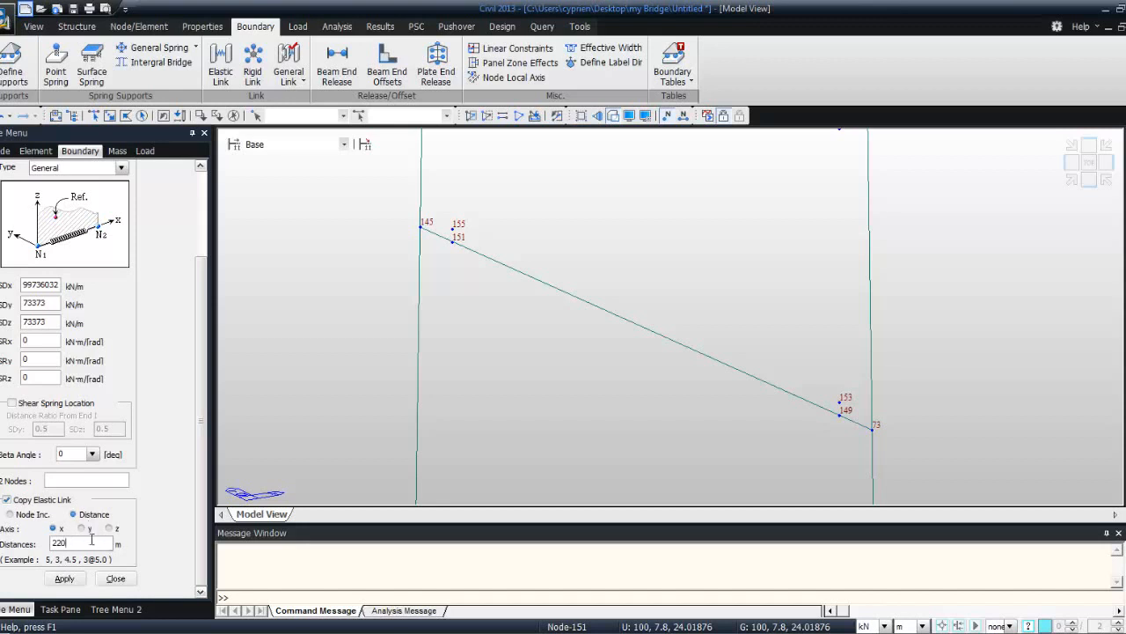
click(66, 479)
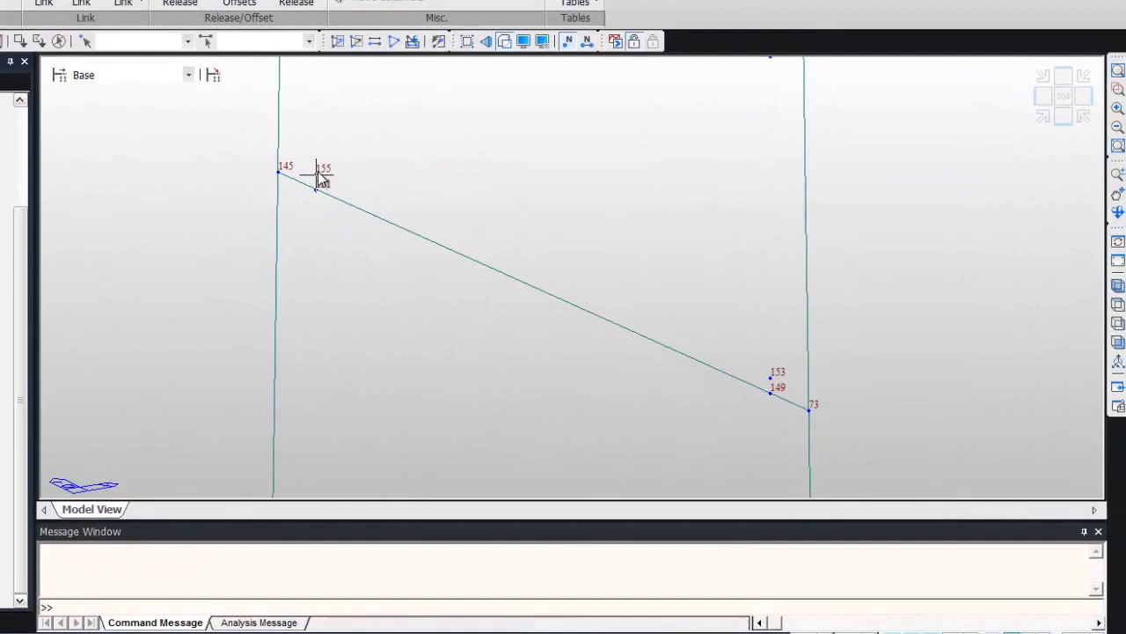
click(318, 183)
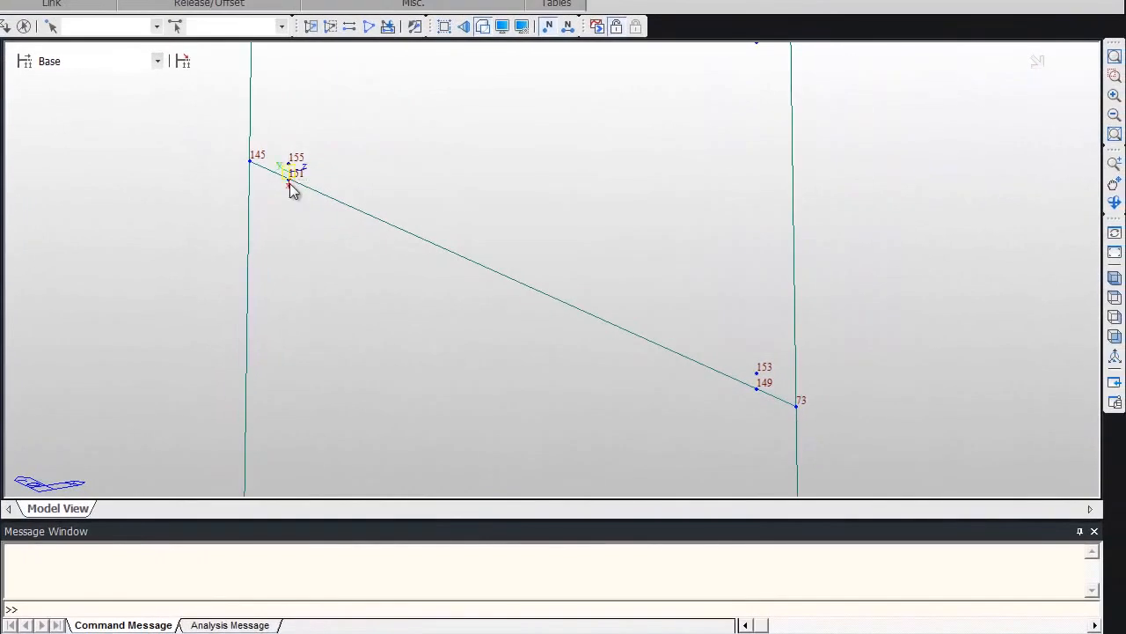
click(757, 386)
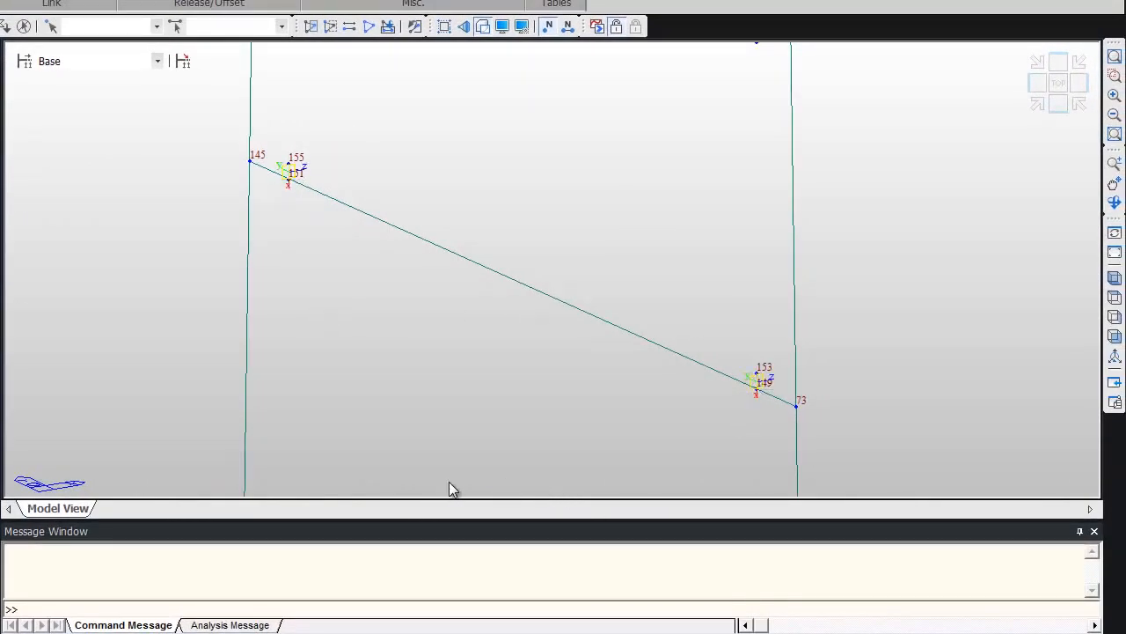
click(1115, 56)
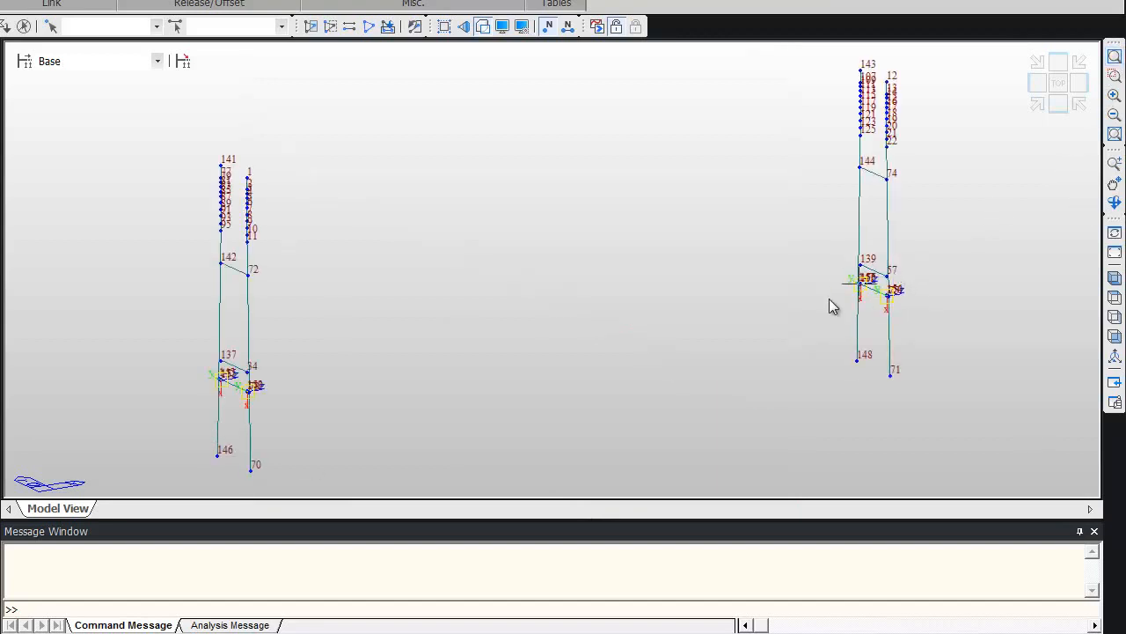
mouse_move(830, 300)
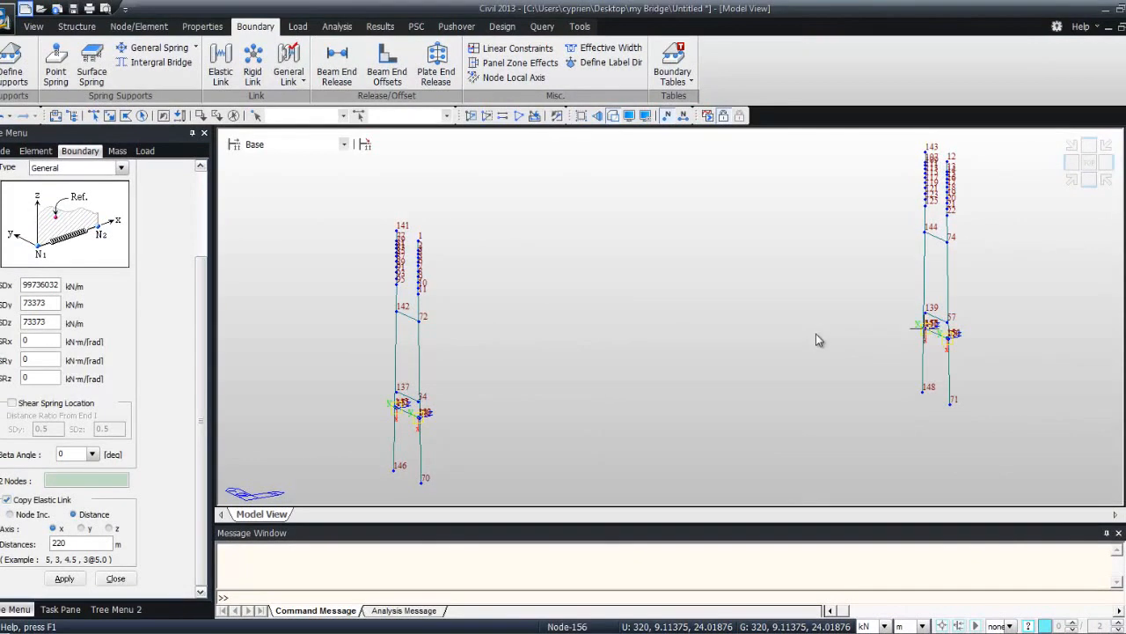
- Activate all elements to display the complete bridge model
click(35, 27)
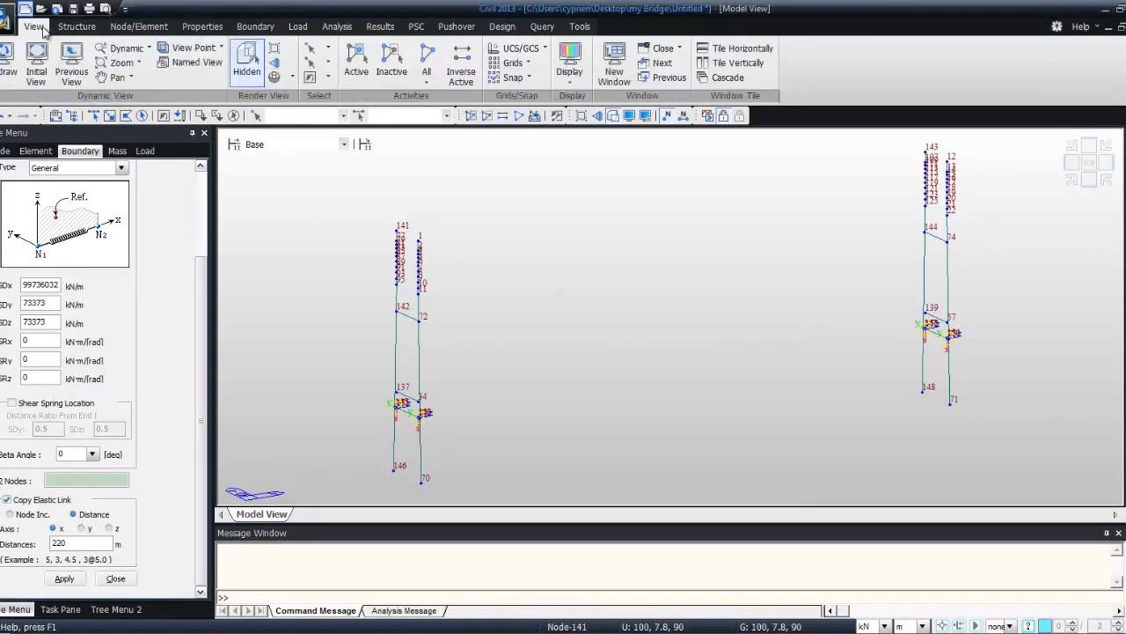
click(428, 60)
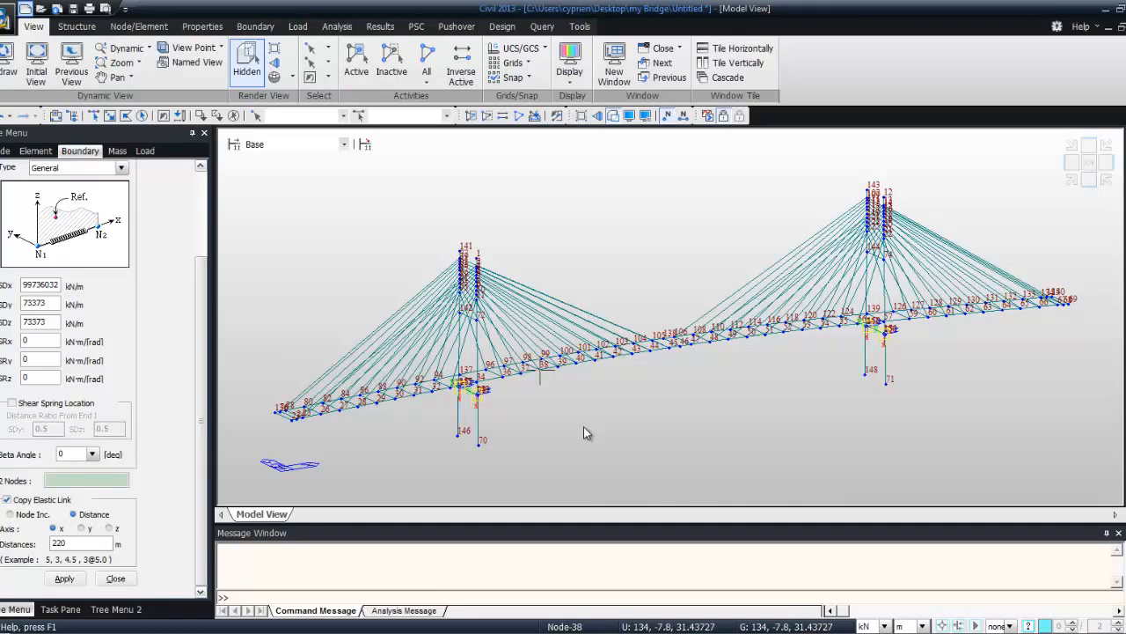
mouse_move(584, 432)
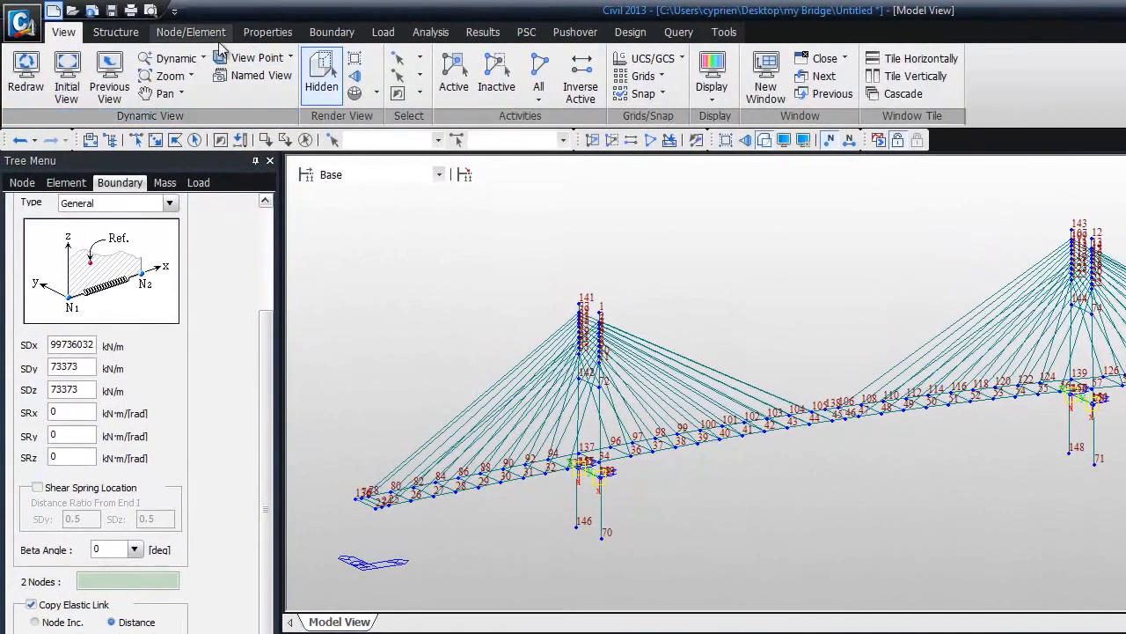
- Open node translation in Copy mode and select nodes 76 and 24 near the start of the girders
click(191, 32)
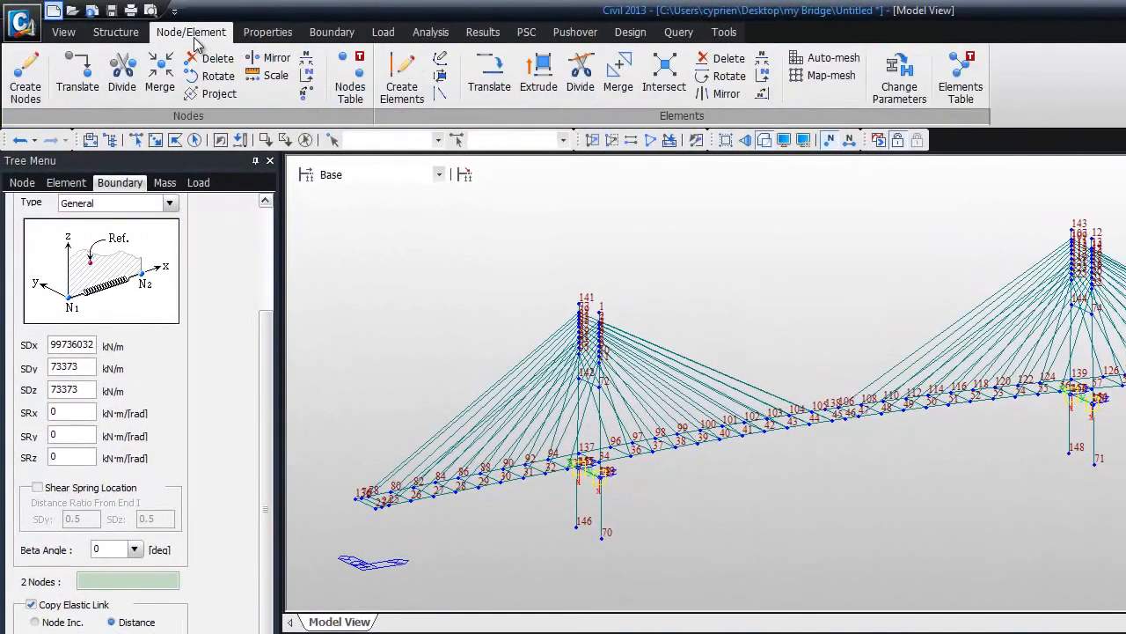
click(490, 77)
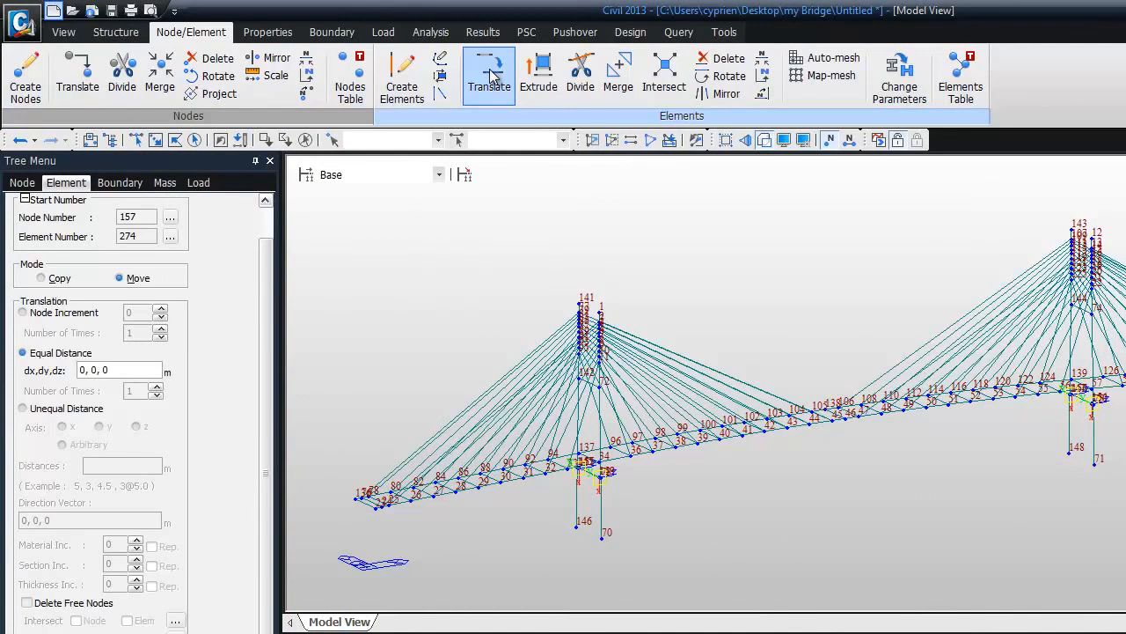
click(78, 78)
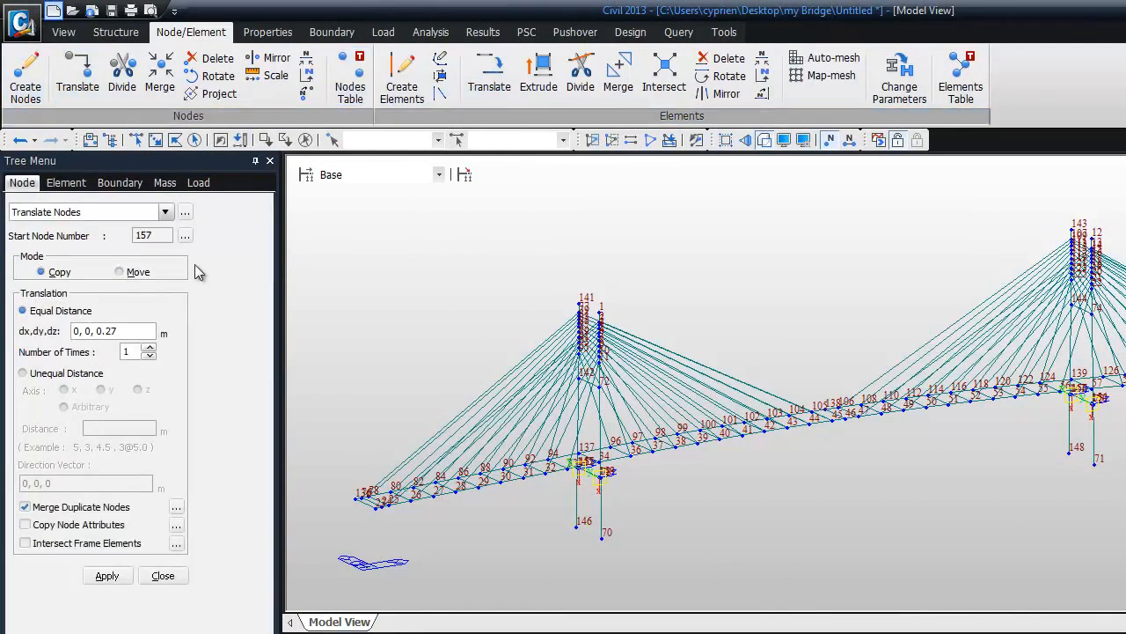
click(137, 141)
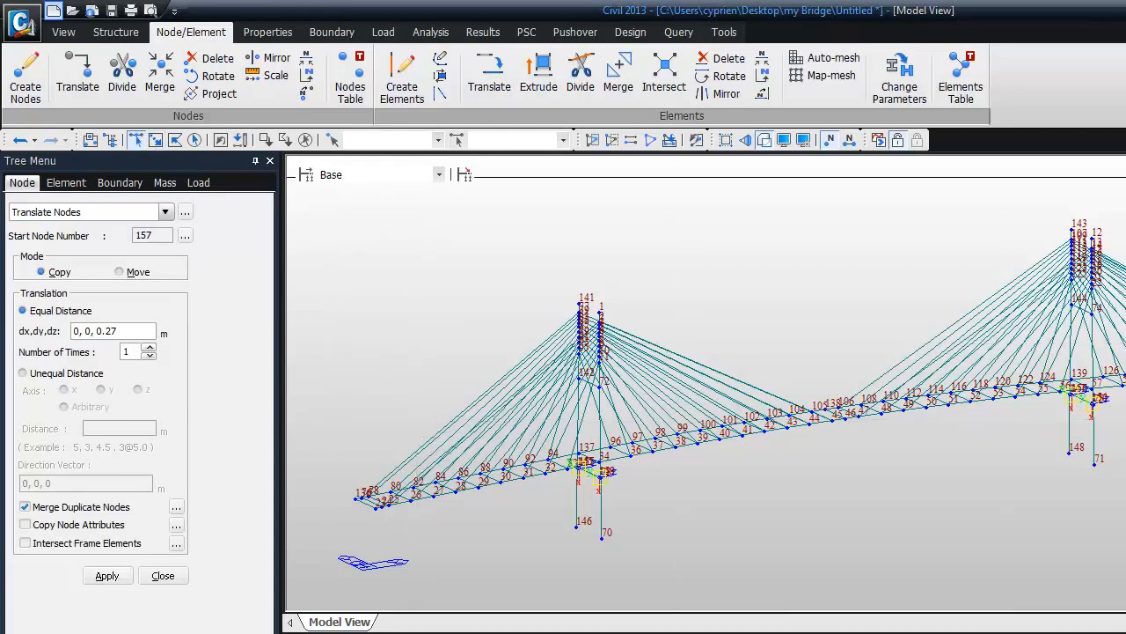
drag(328, 463, 482, 565)
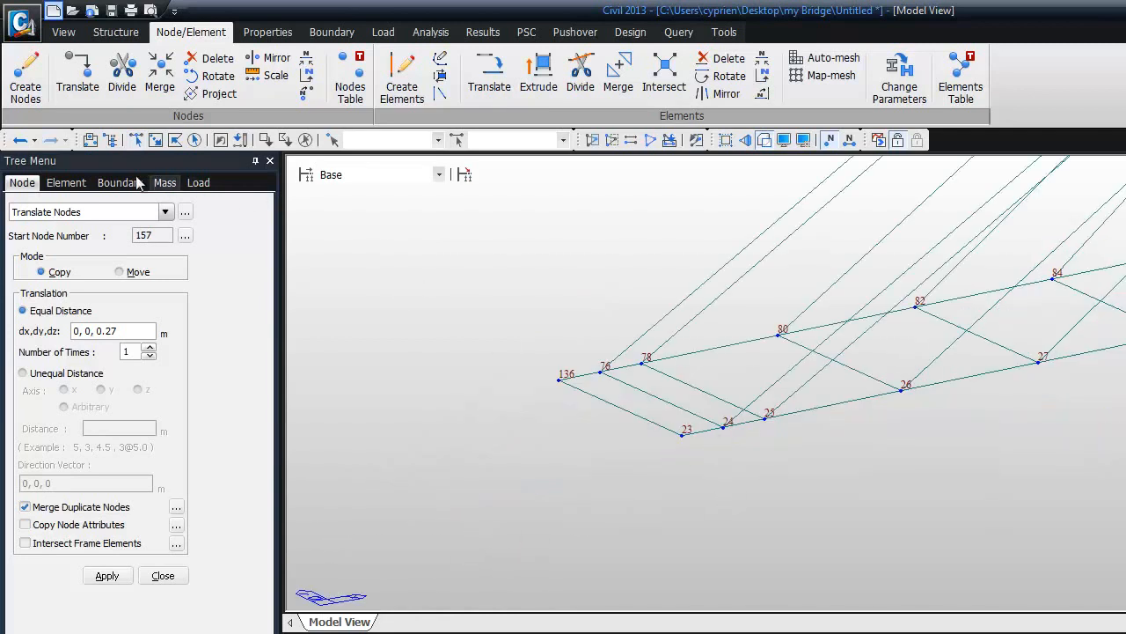
click(137, 140)
click(601, 371)
click(723, 425)
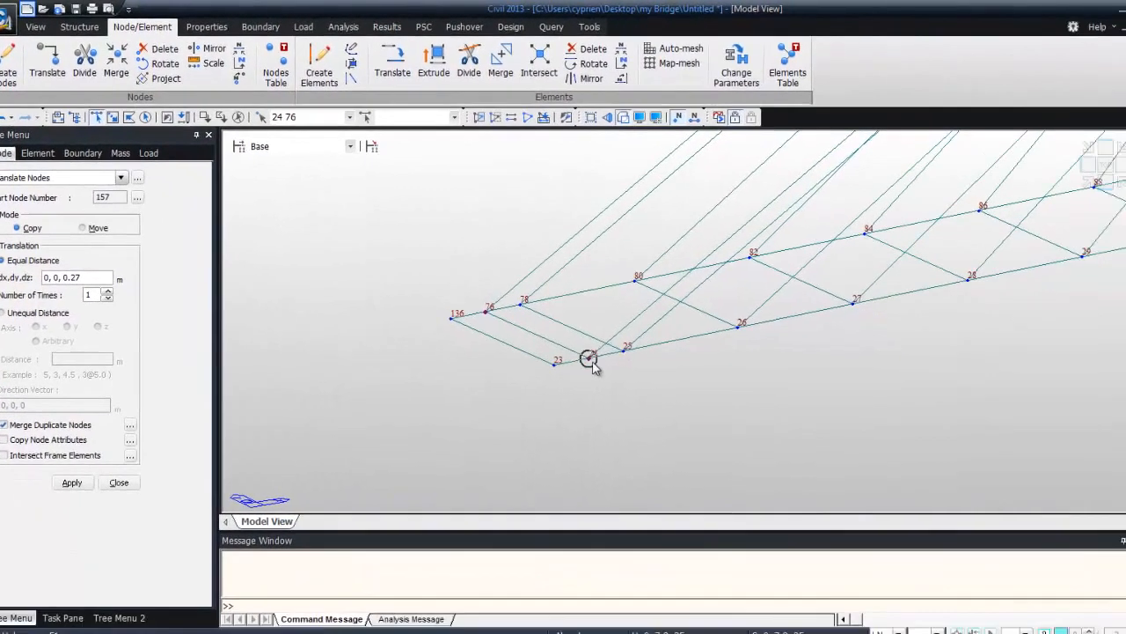
- Add nodes 68 and 135 at the far girder end to the selection and copy all four along z at unequal distances -4.5,-0.27 m
click(1125, 141)
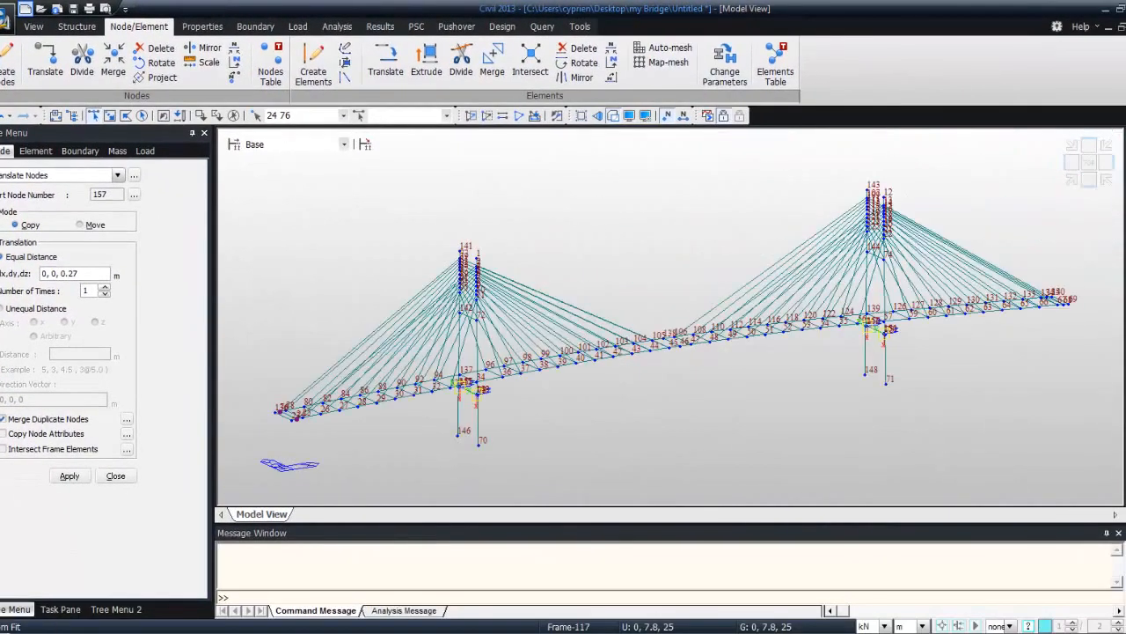
drag(1096, 258, 1028, 327)
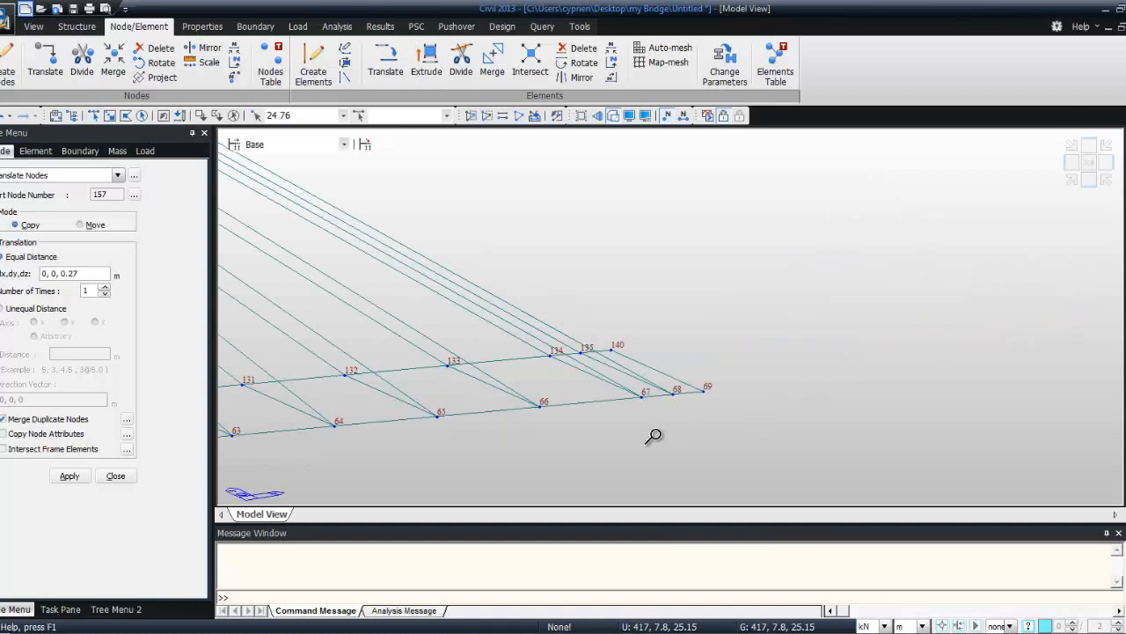
click(94, 115)
click(674, 394)
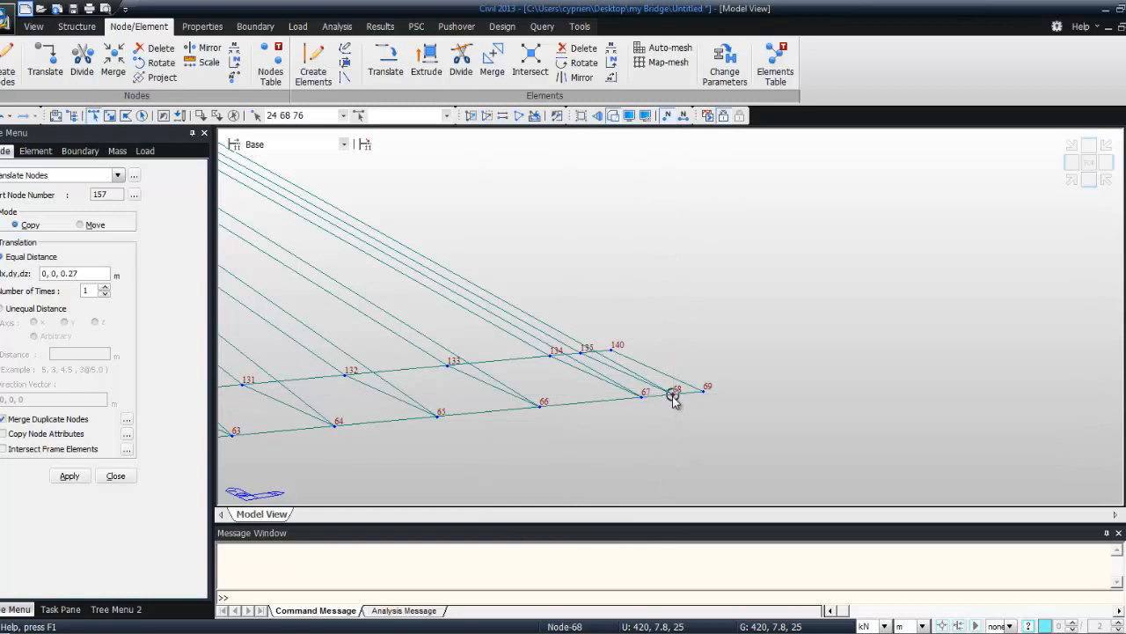
click(582, 352)
click(3, 308)
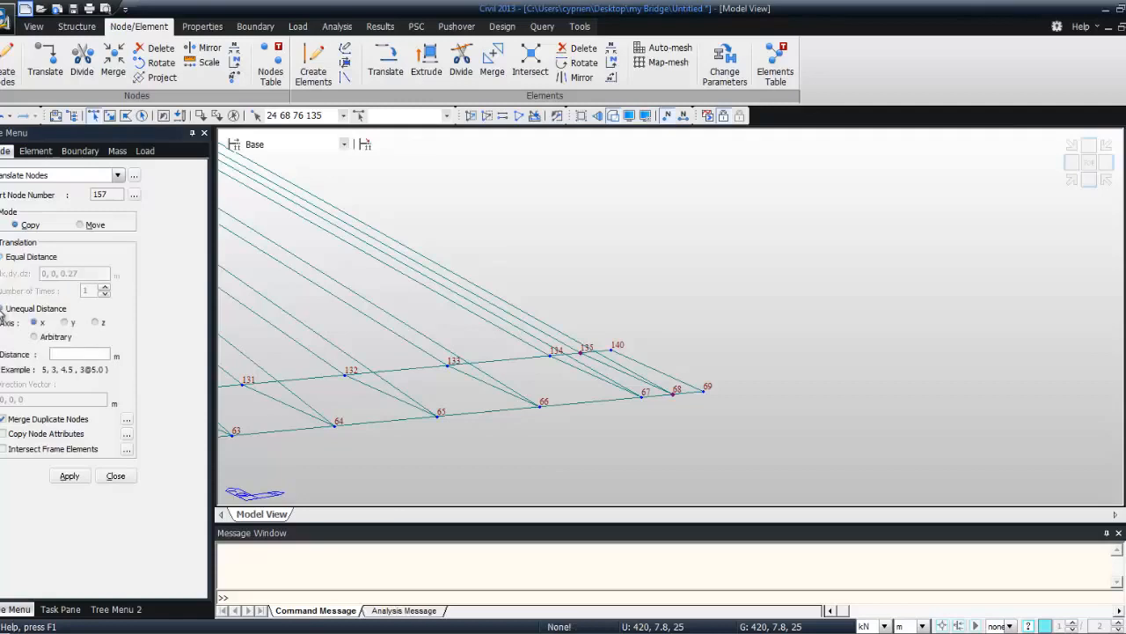
click(96, 323)
click(70, 476)
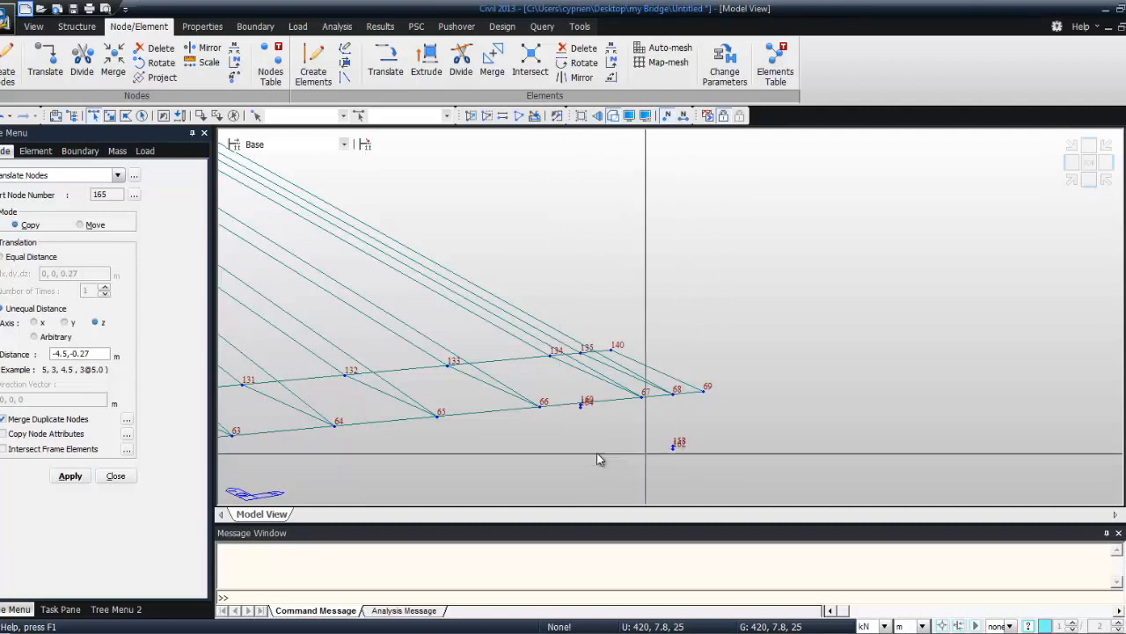
- Create General elastic links between nodes 163 and 159 and nodes 161 and 157, copying each 414 m along the x axis
click(1125, 327)
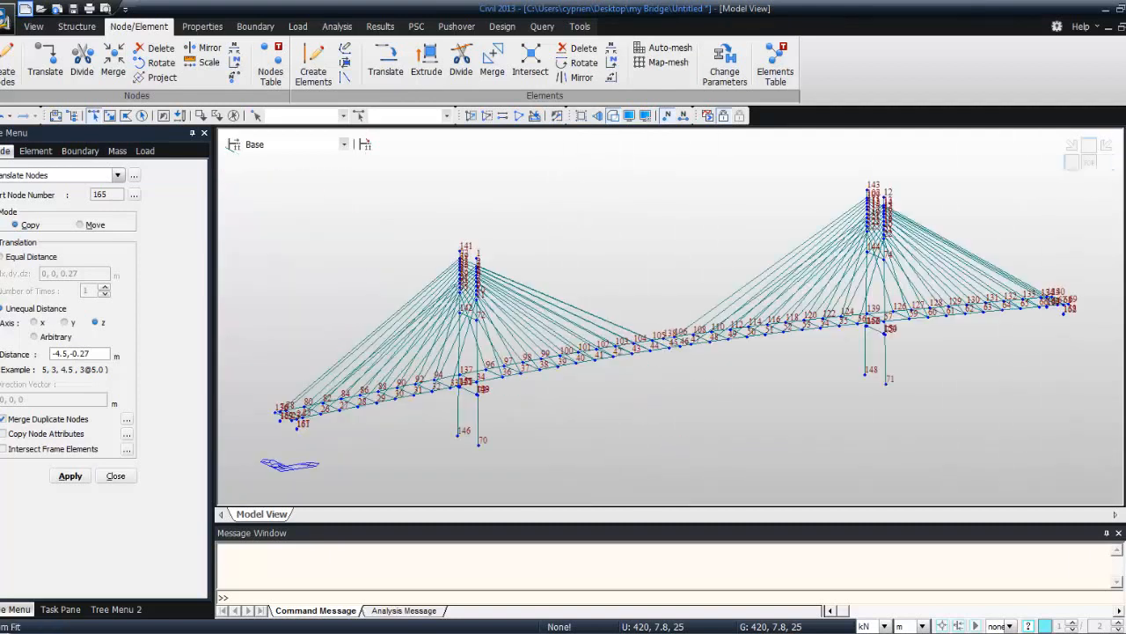
click(1125, 343)
drag(262, 404, 328, 454)
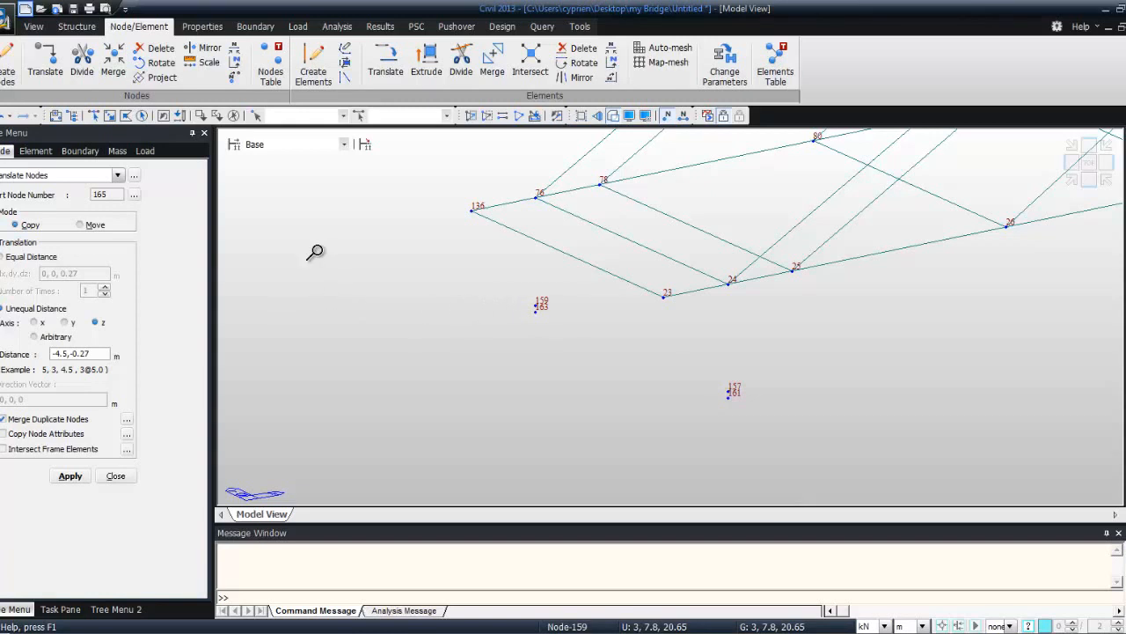
click(255, 27)
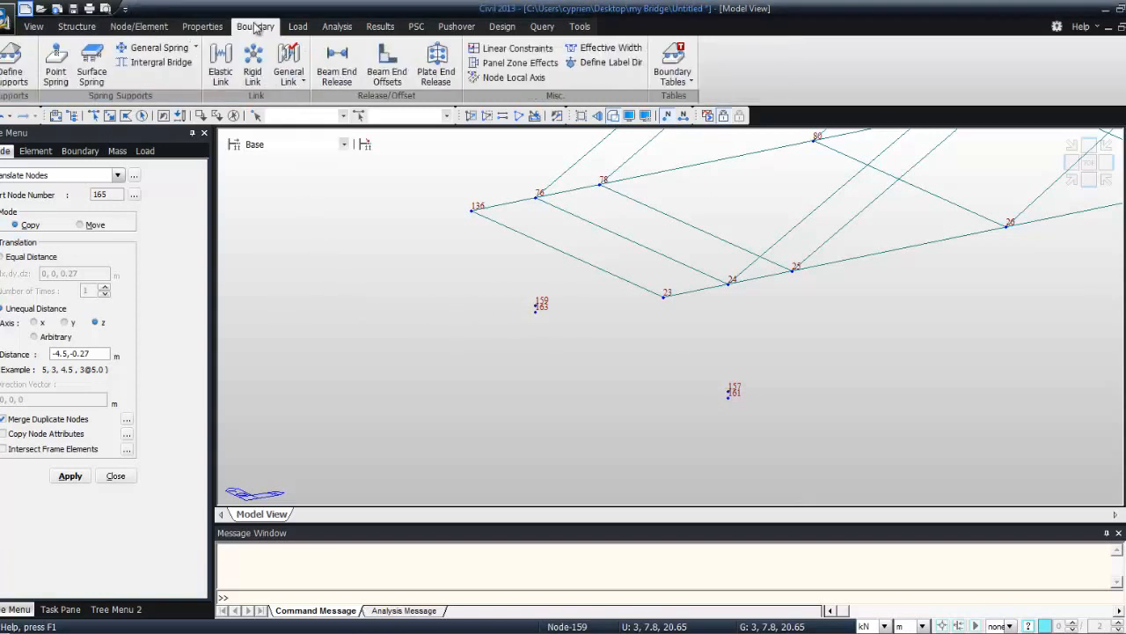
click(220, 66)
mouse_move(201, 293)
mouse_down()
mouse_move(203, 212)
mouse_move(202, 272)
mouse_up()
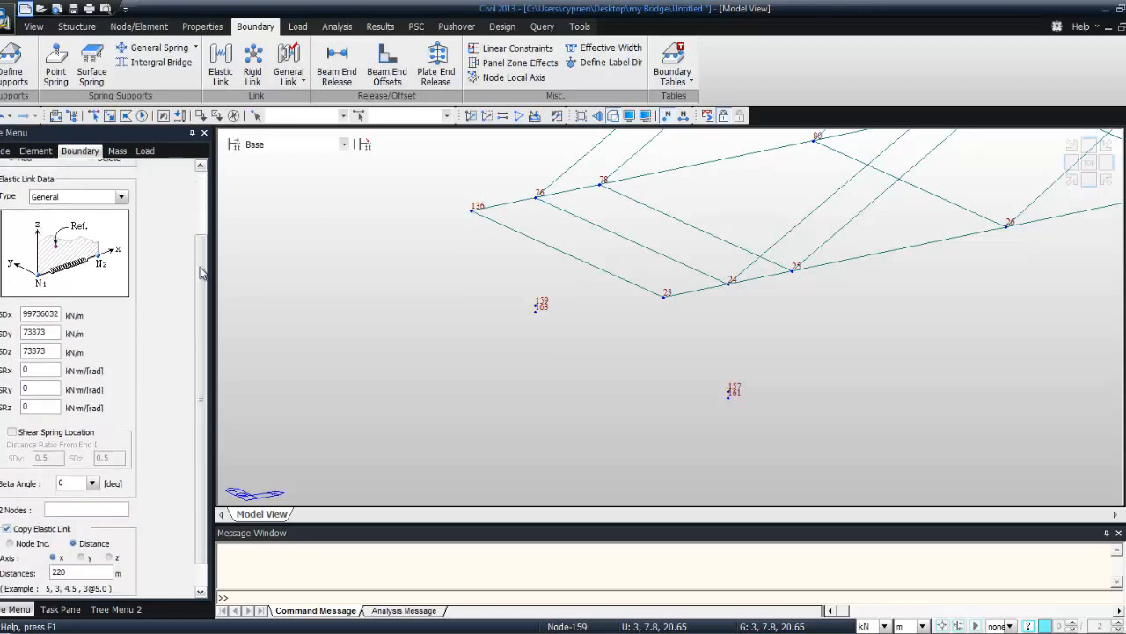
scroll(195, 268, down, 1)
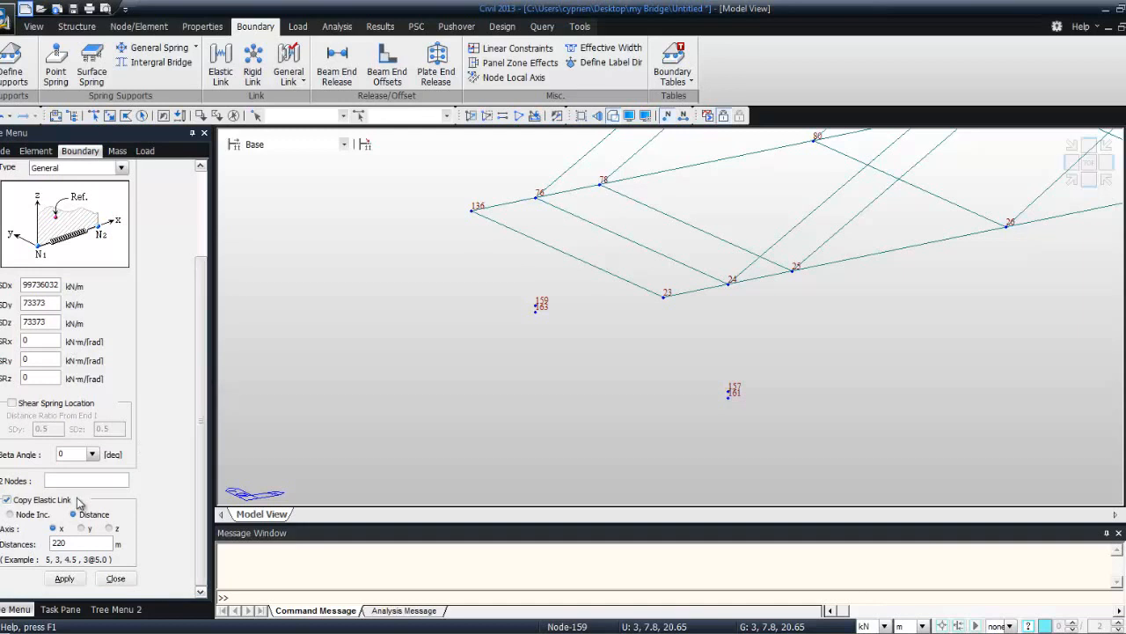
drag(80, 542, 7, 539)
text(414)
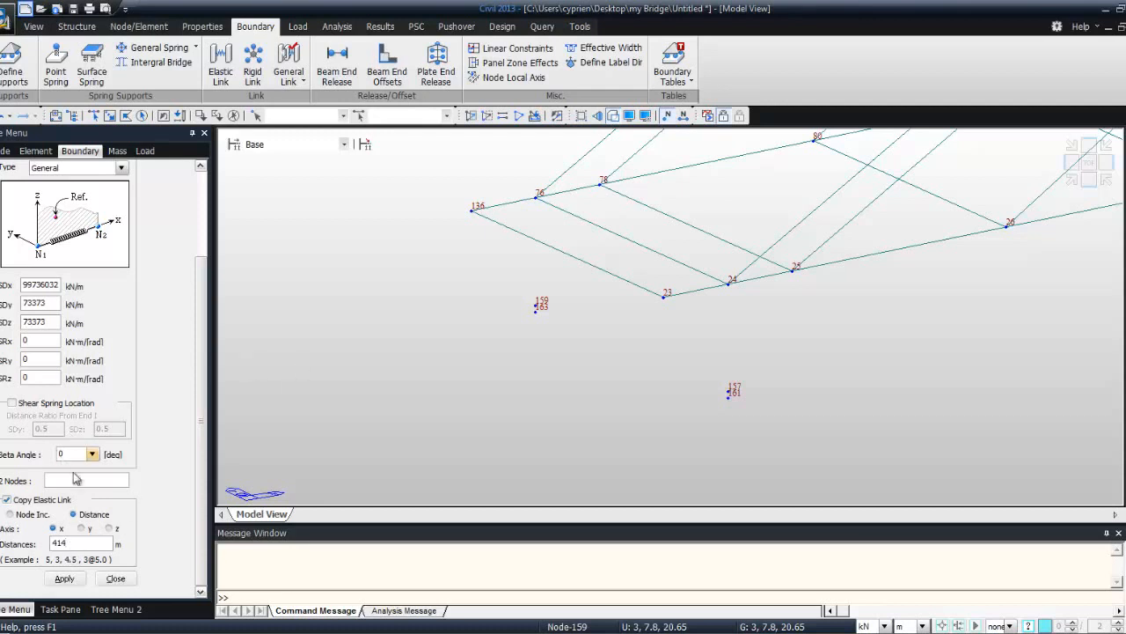
click(72, 479)
click(537, 306)
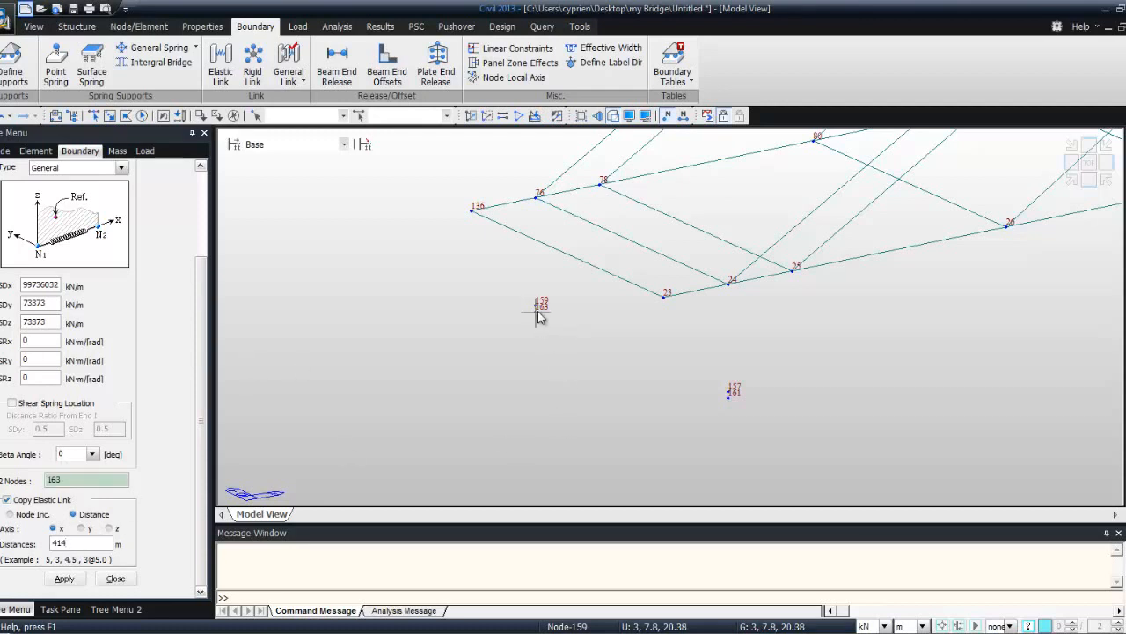
click(730, 394)
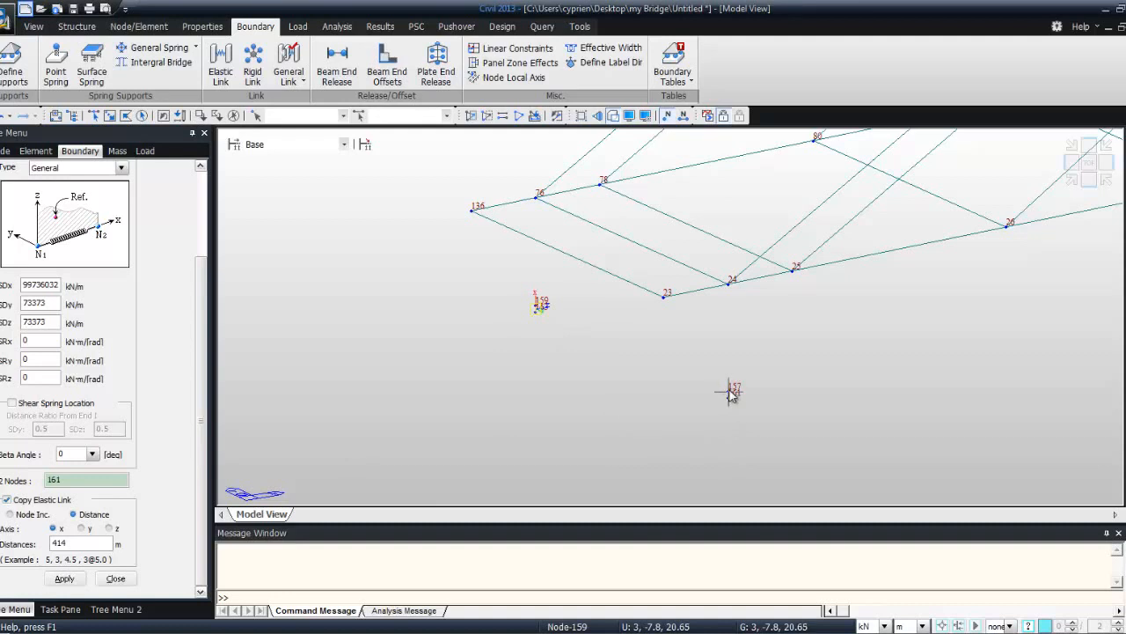
- Create a rigid link with all six degrees of freedom from master node 155 to node 137, copying it 220 m along x
click(1125, 159)
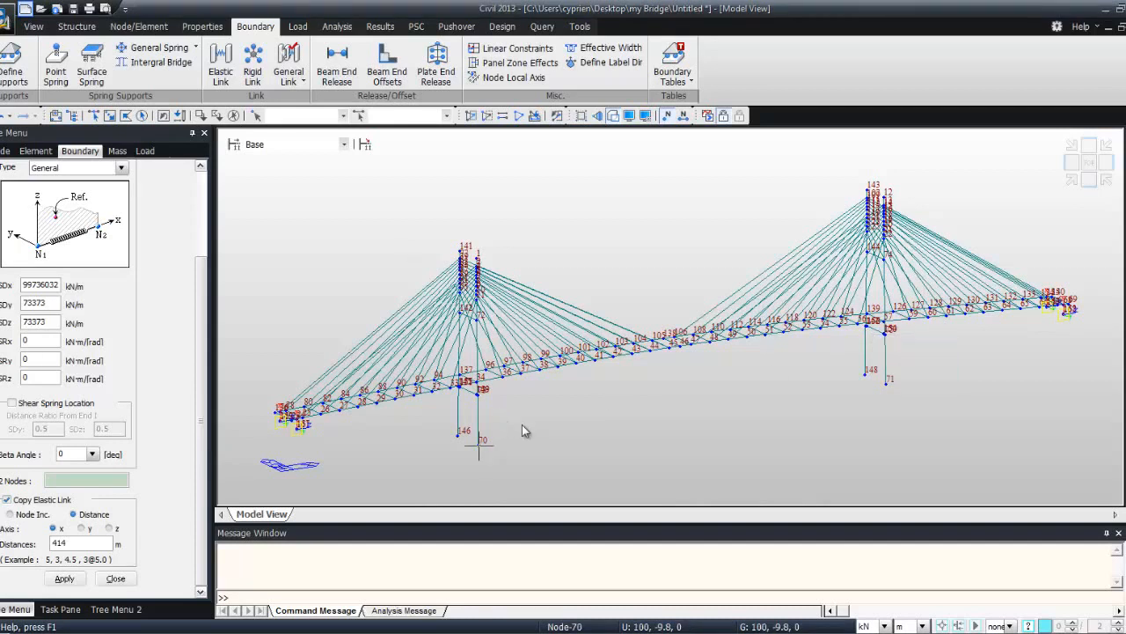
click(1124, 378)
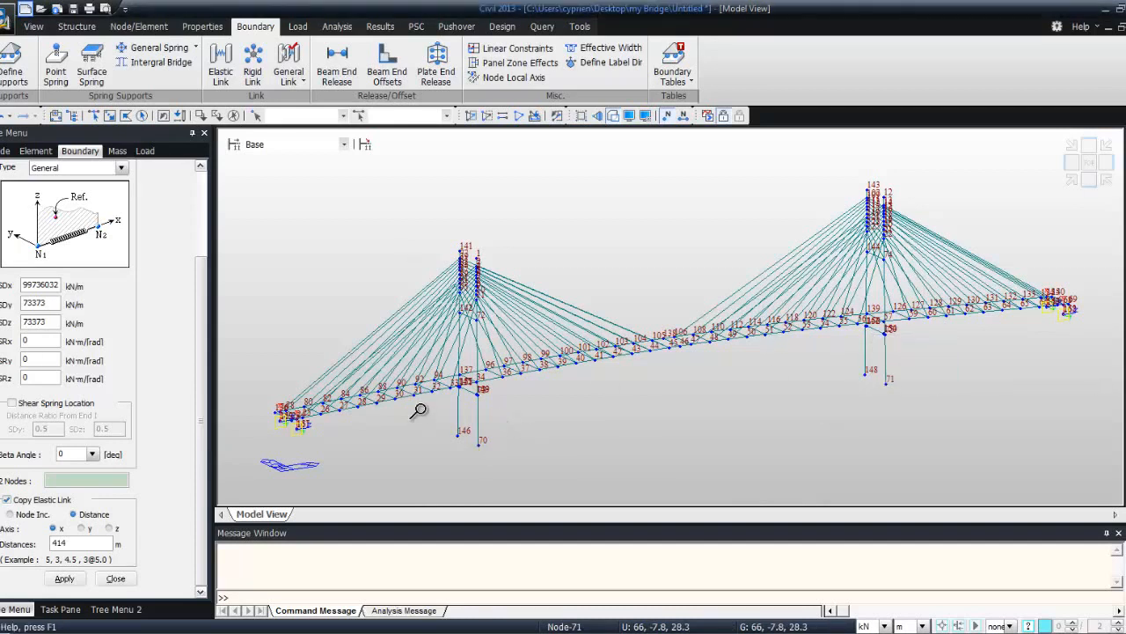
drag(443, 367, 504, 431)
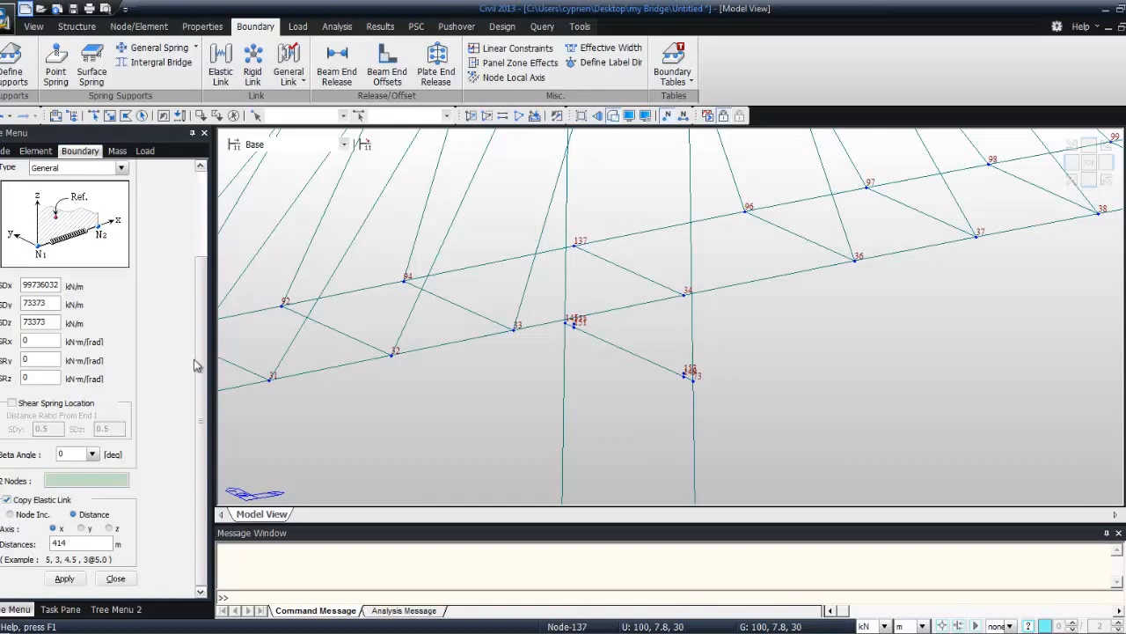
click(252, 66)
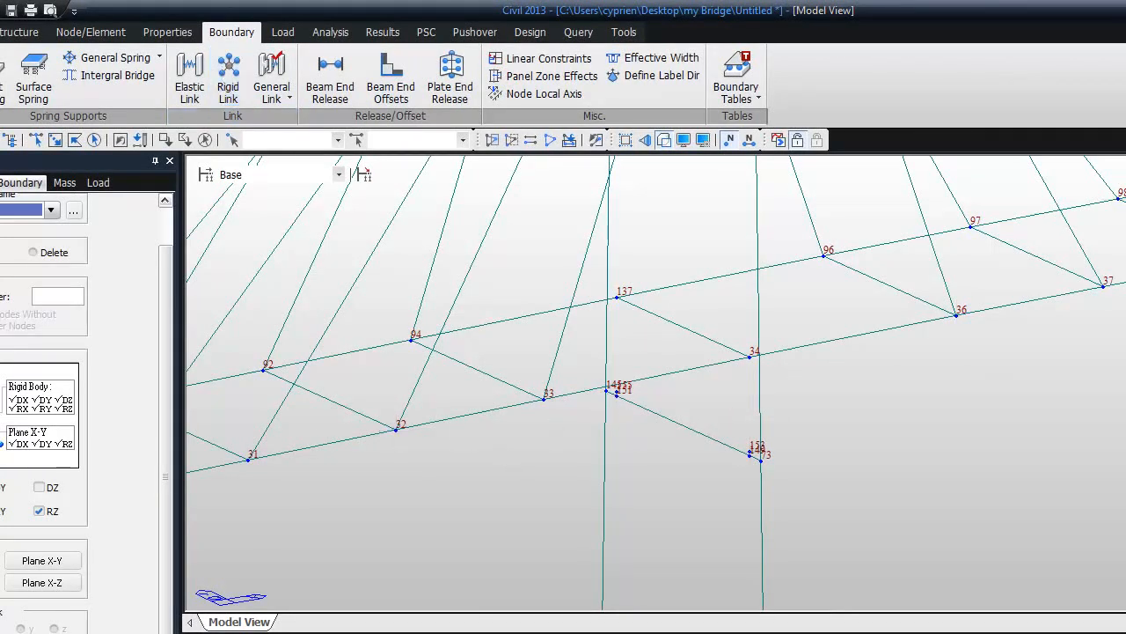
drag(591, 271, 758, 450)
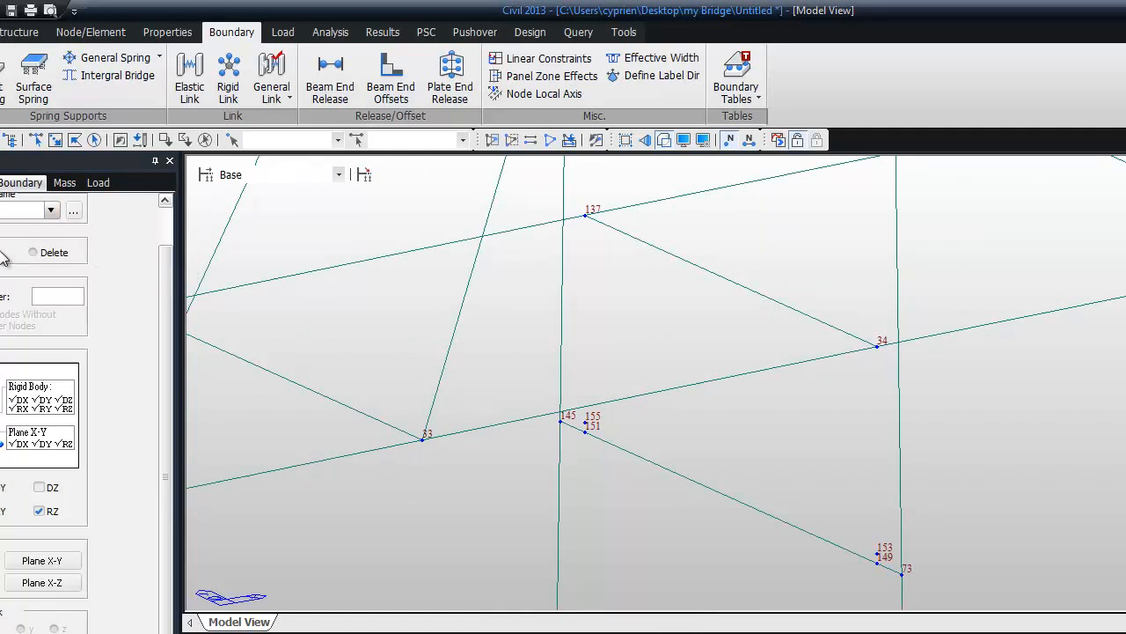
click(56, 299)
text(155)
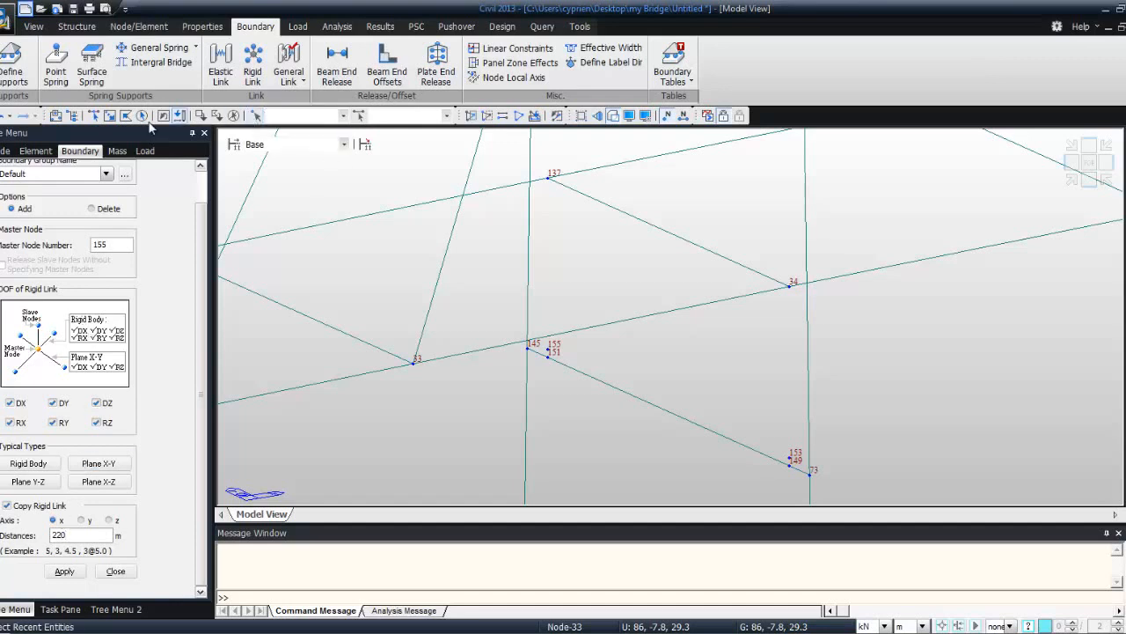
click(549, 178)
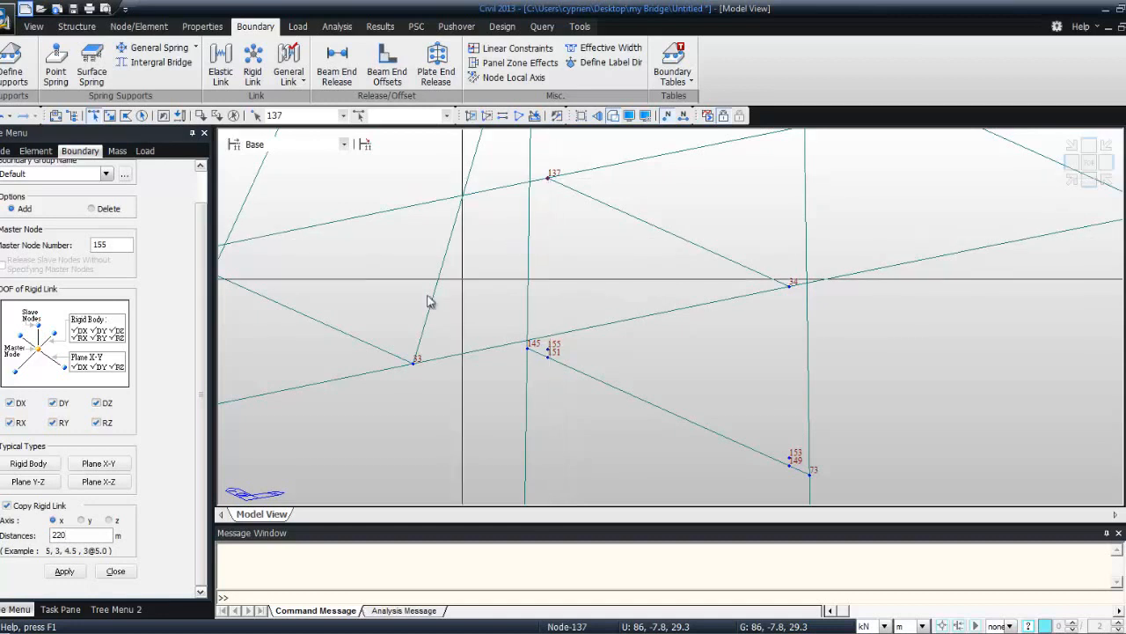
click(66, 572)
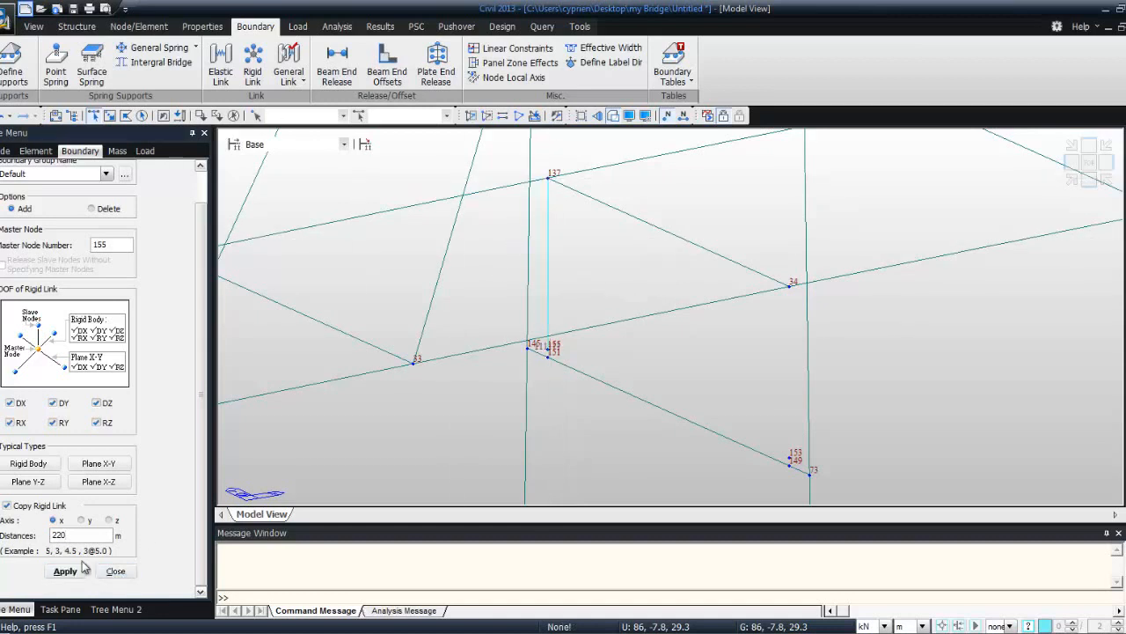
- Create a rigid link from master node 153 to node 34, copied 220 m along x, and check the copies at the second pylon
click(121, 244)
key(BackSpace)
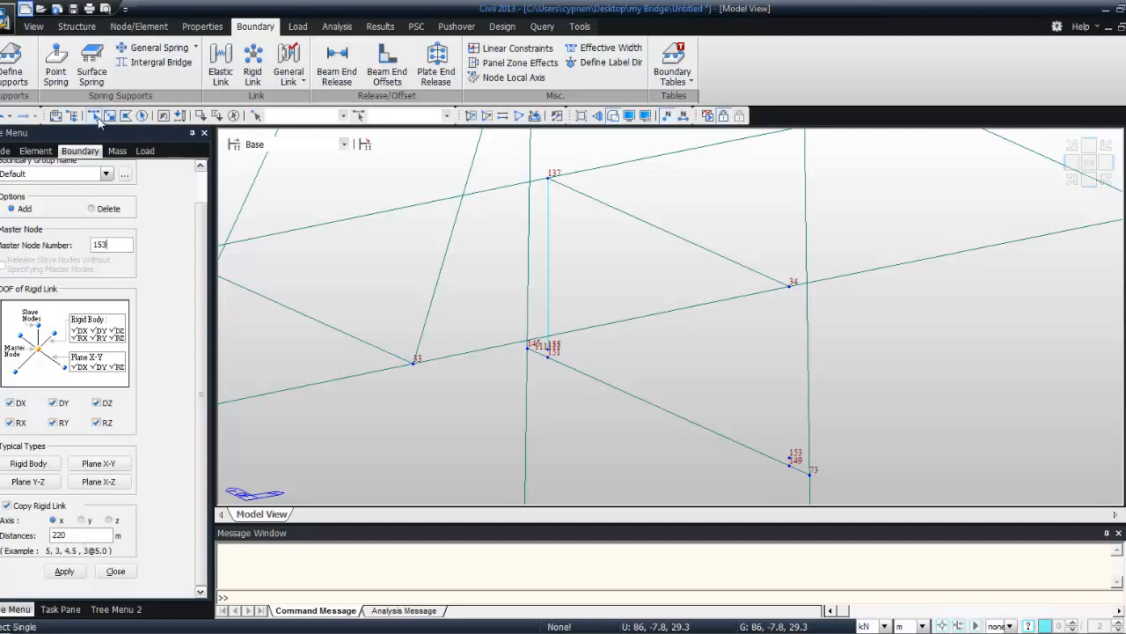
click(789, 287)
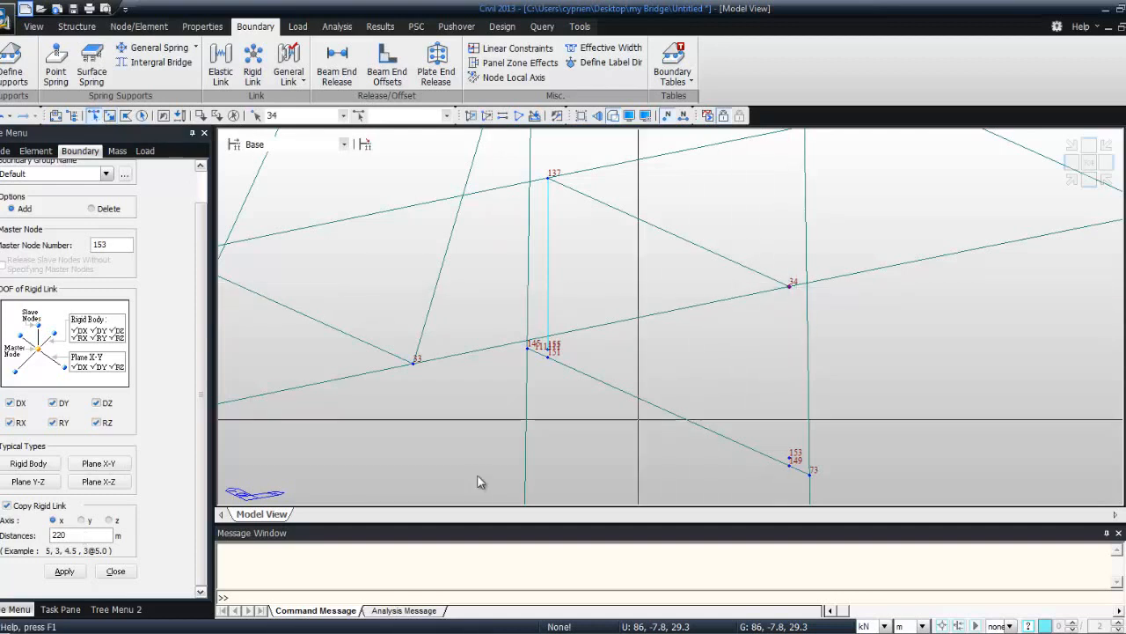
click(64, 571)
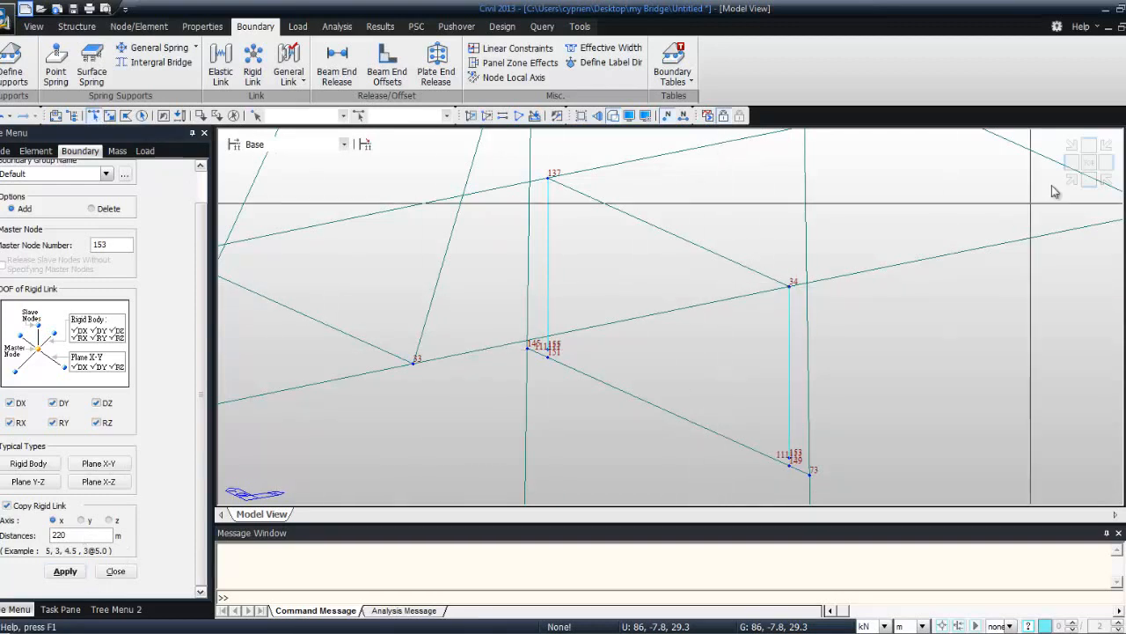
click(1124, 176)
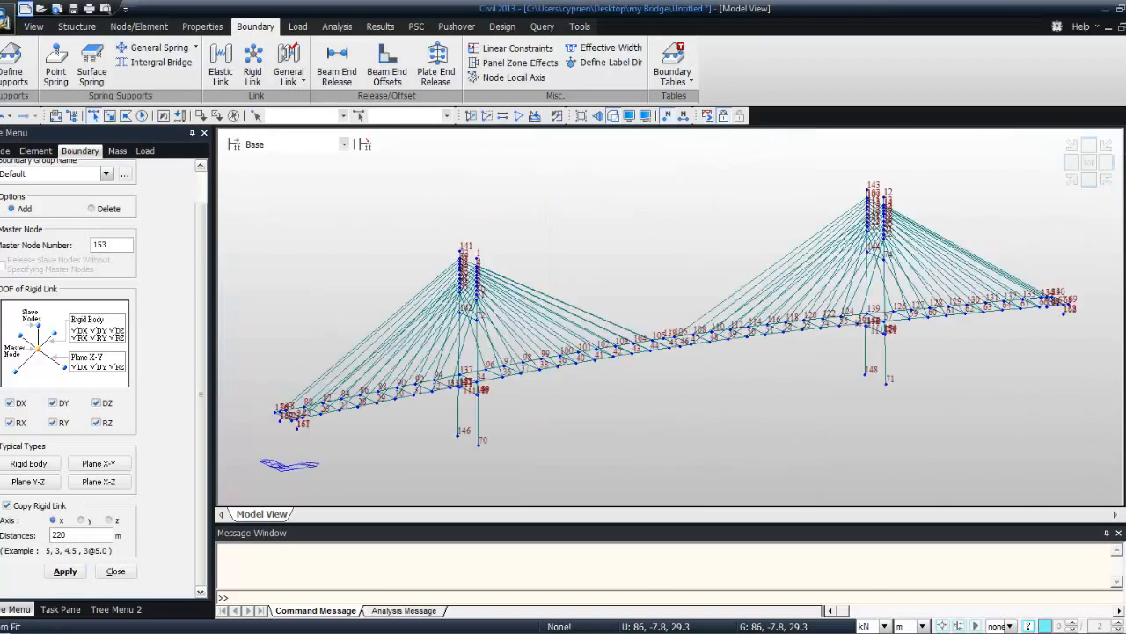
click(1124, 191)
drag(851, 300, 908, 337)
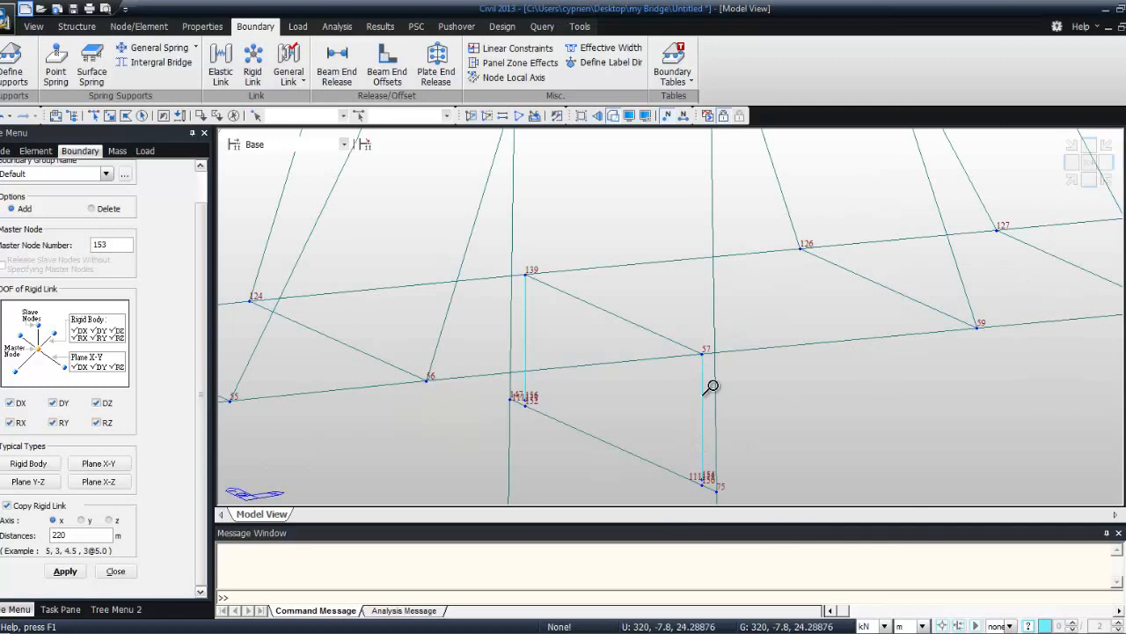
- Create a rigid link with all six degrees of freedom from master node 159 to node 76, copying it 414 m along x
click(1107, 161)
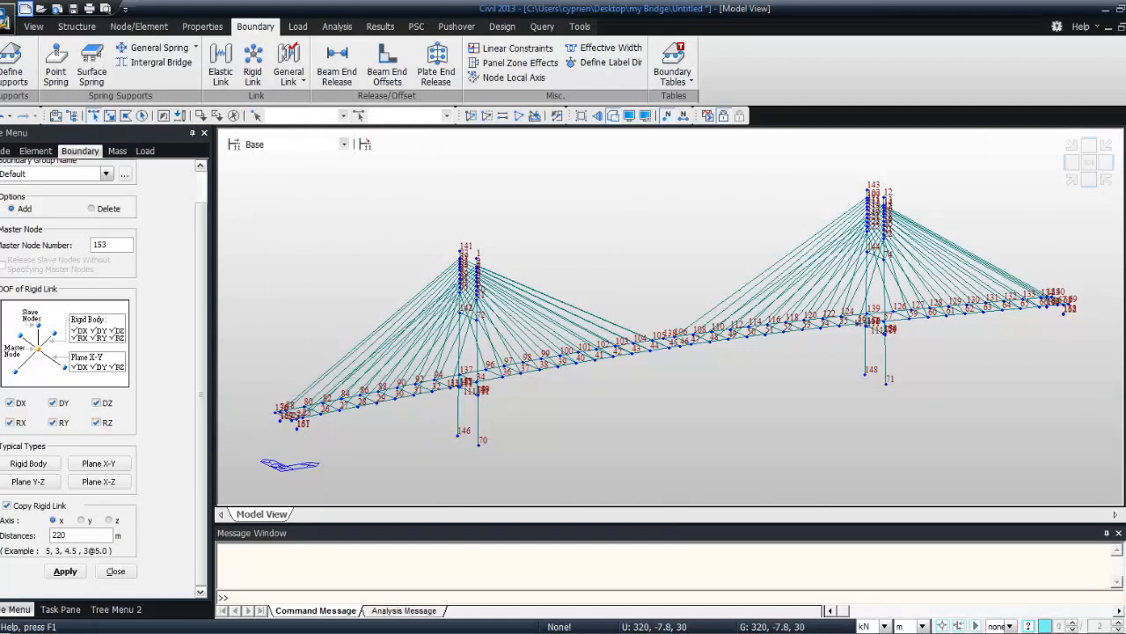
drag(267, 390, 310, 444)
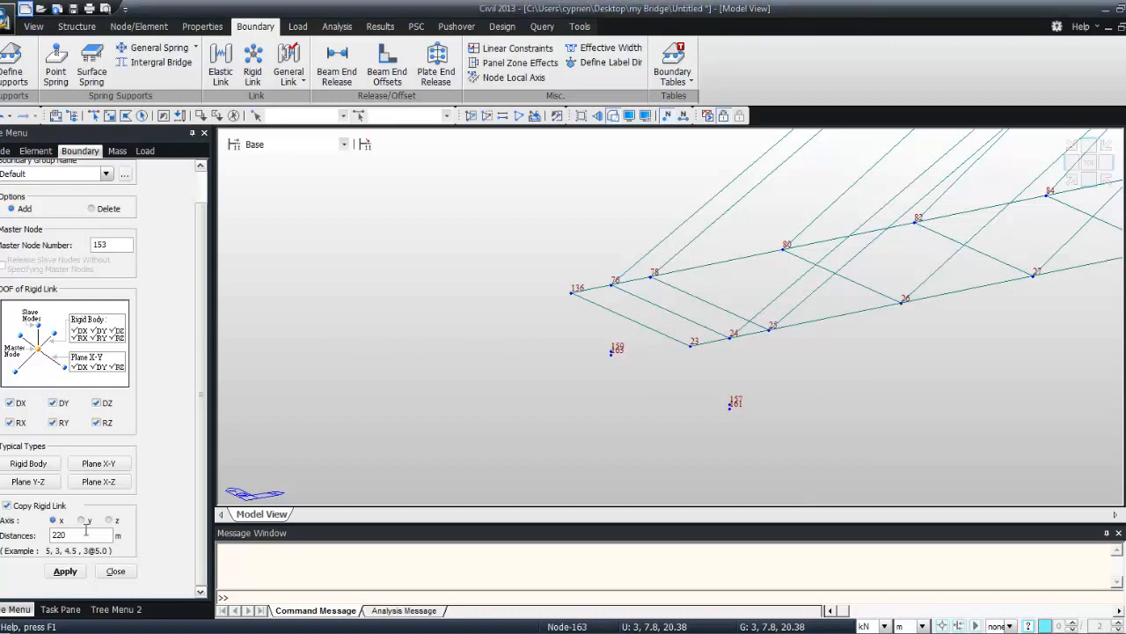
drag(85, 534, 24, 528)
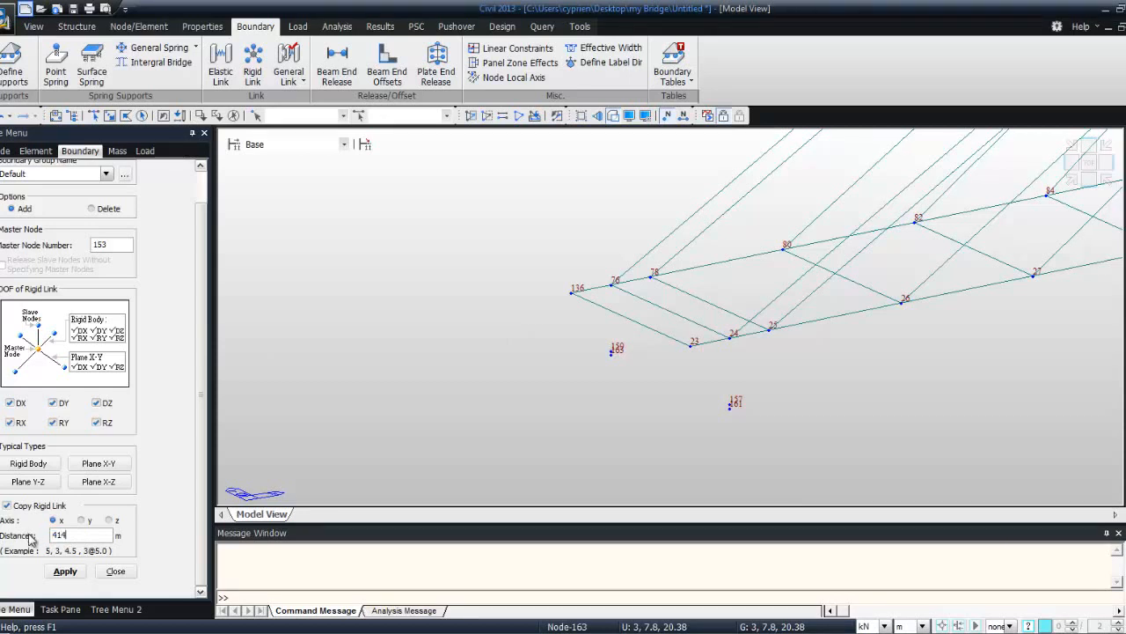
click(117, 246)
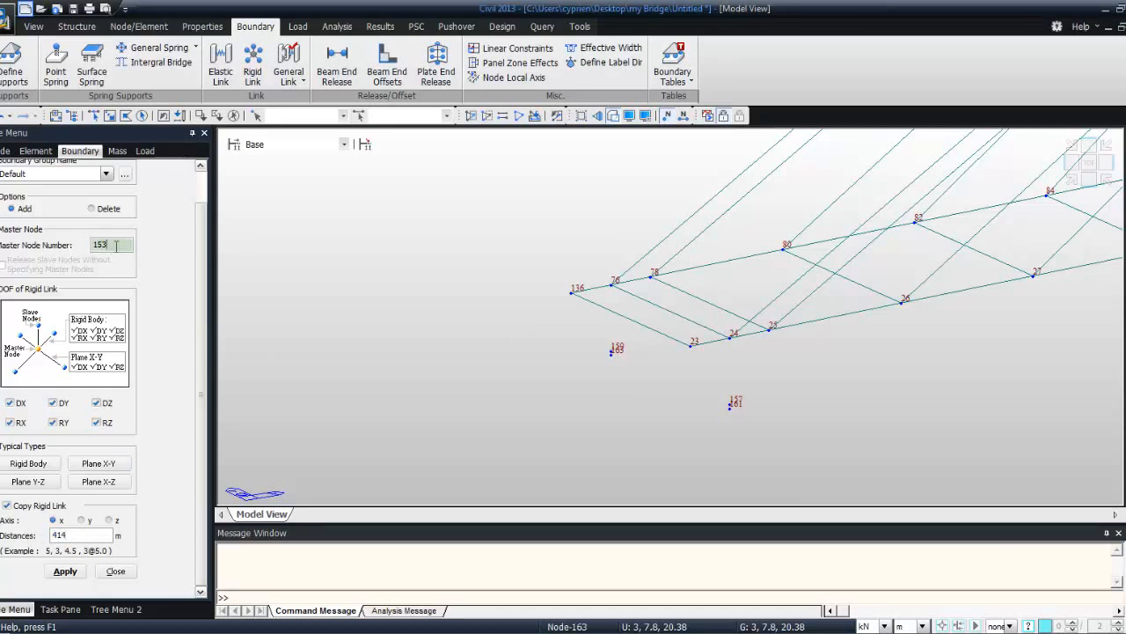
text(1)
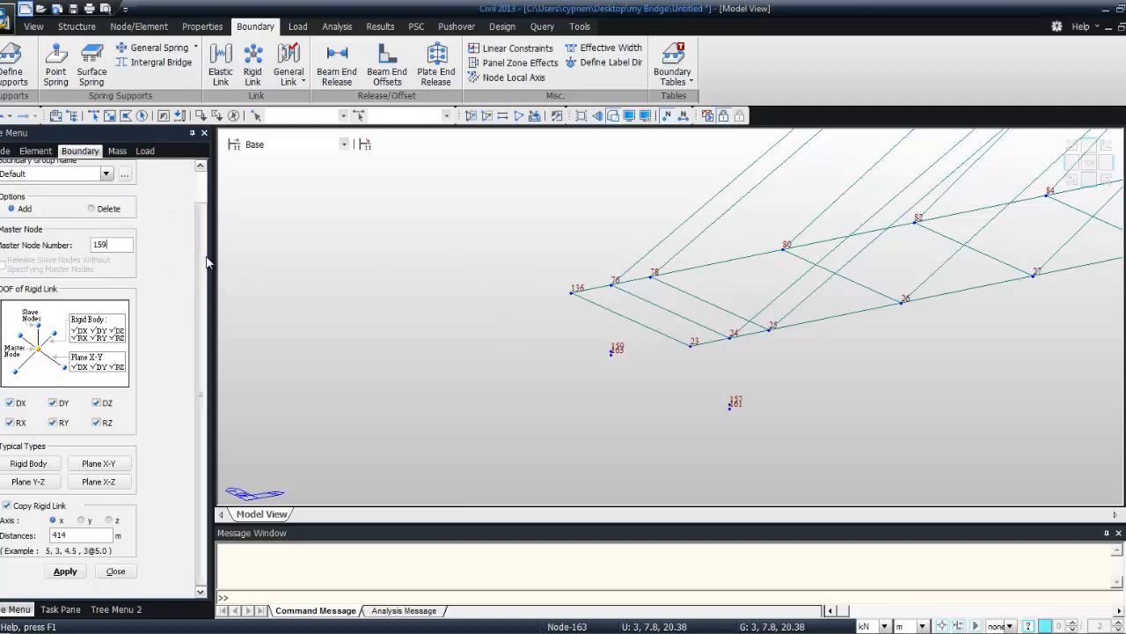
click(612, 286)
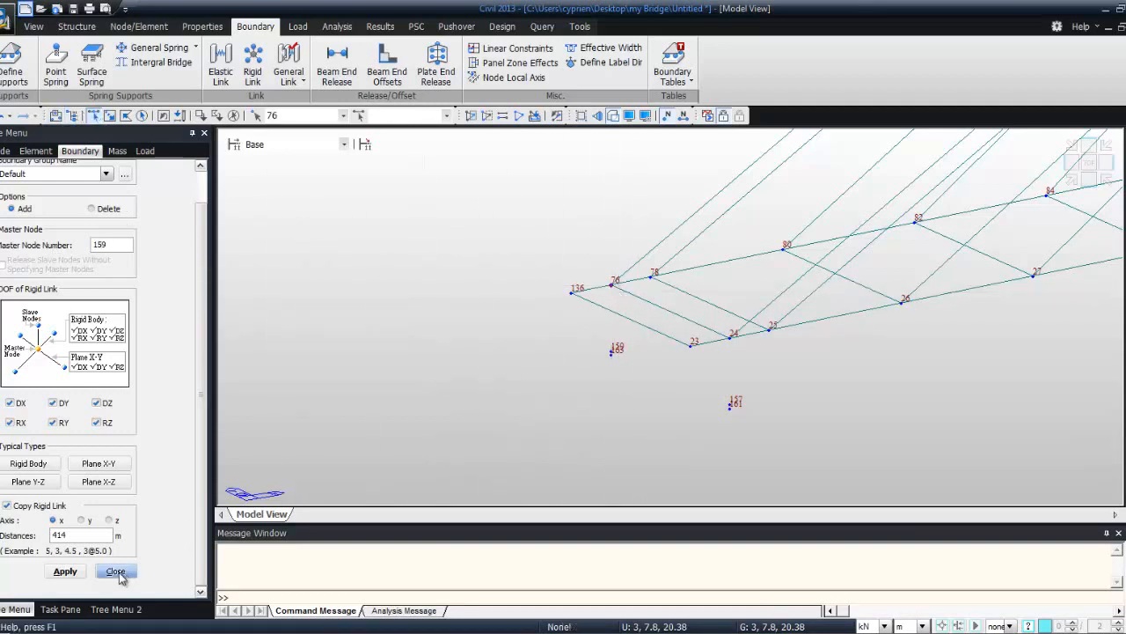
click(65, 571)
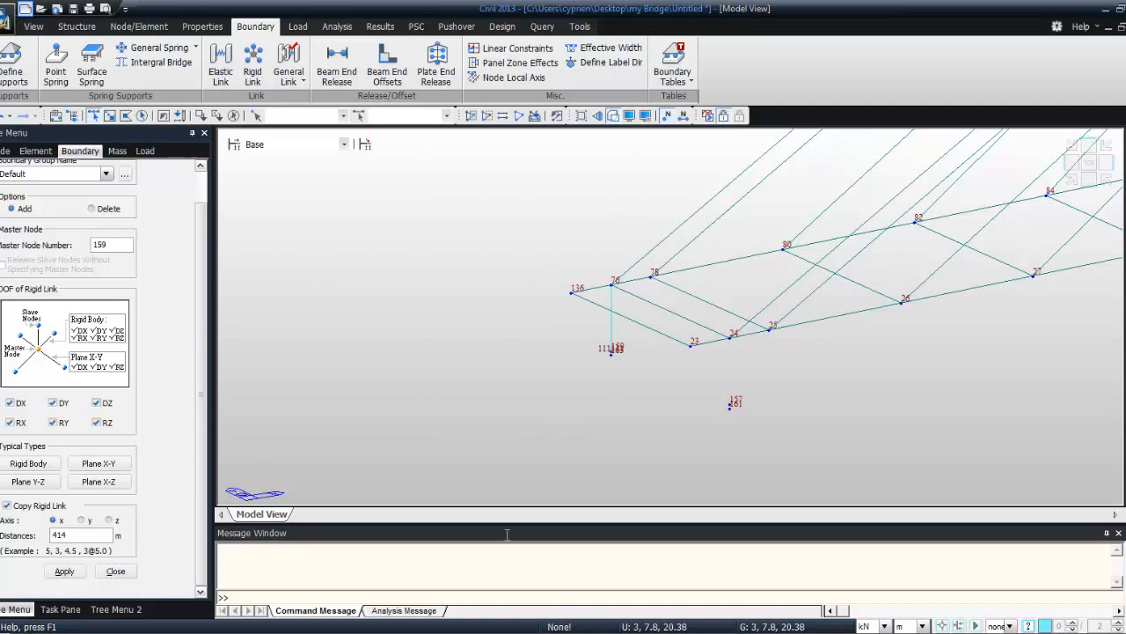
- Create a rigid link from master node 157 to node 24, copied 414 m along x, and check the copies at the far girder end
click(112, 244)
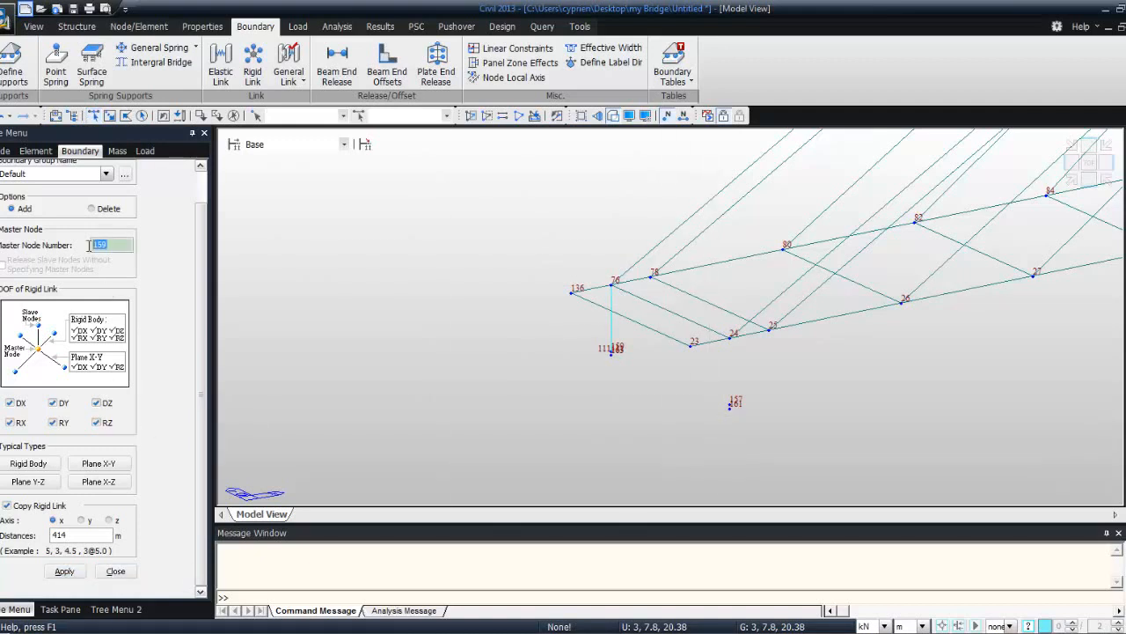
text(15)
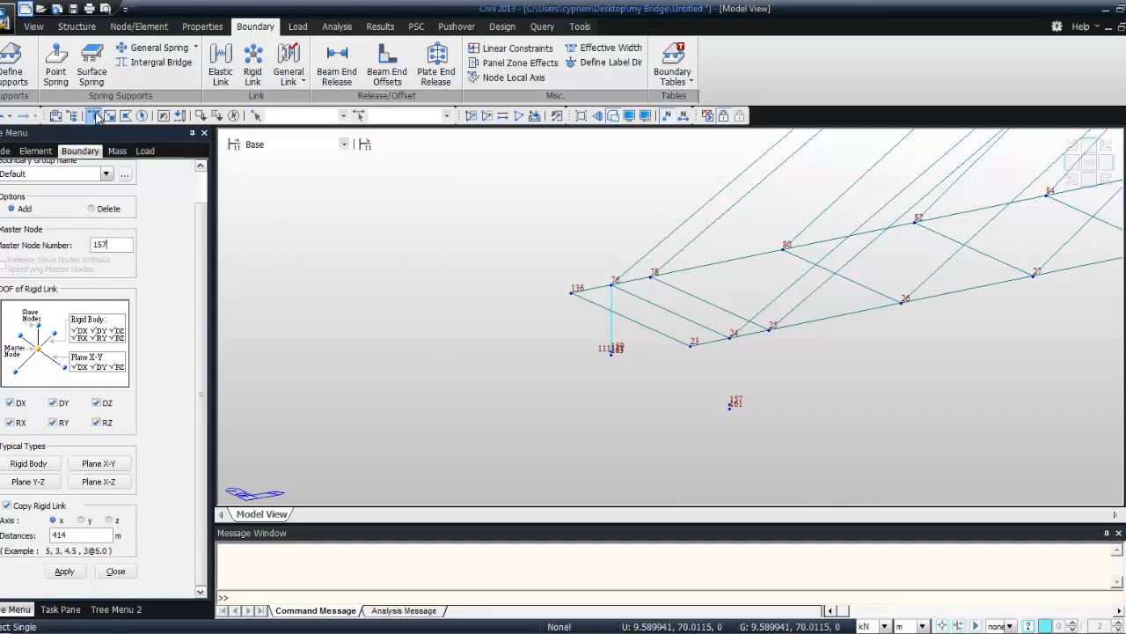
click(730, 336)
click(64, 571)
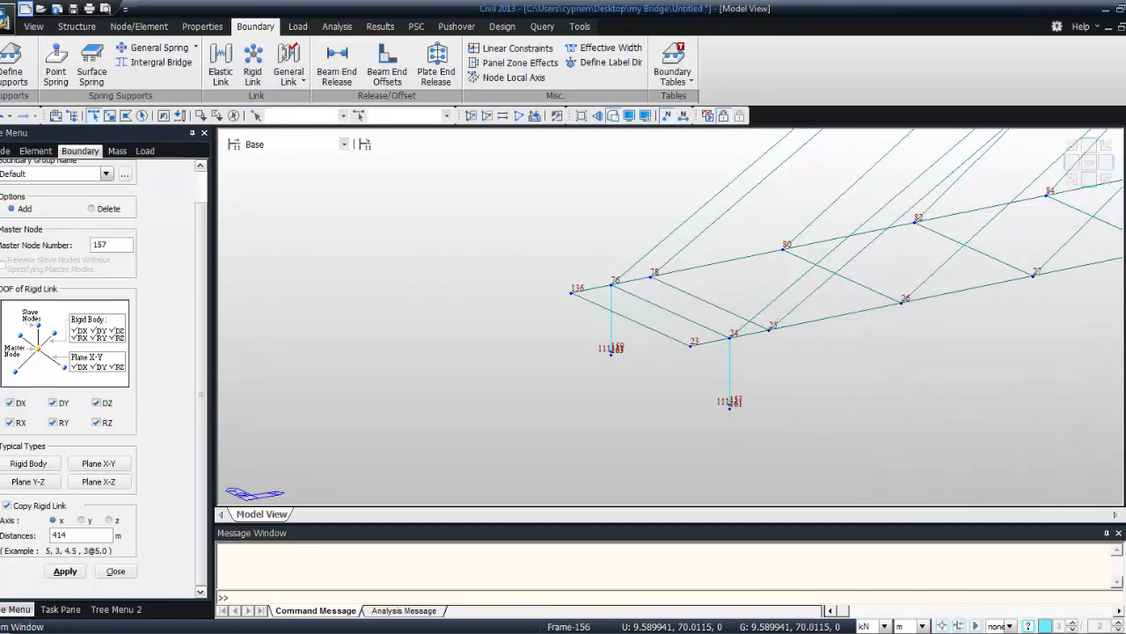
click(1088, 162)
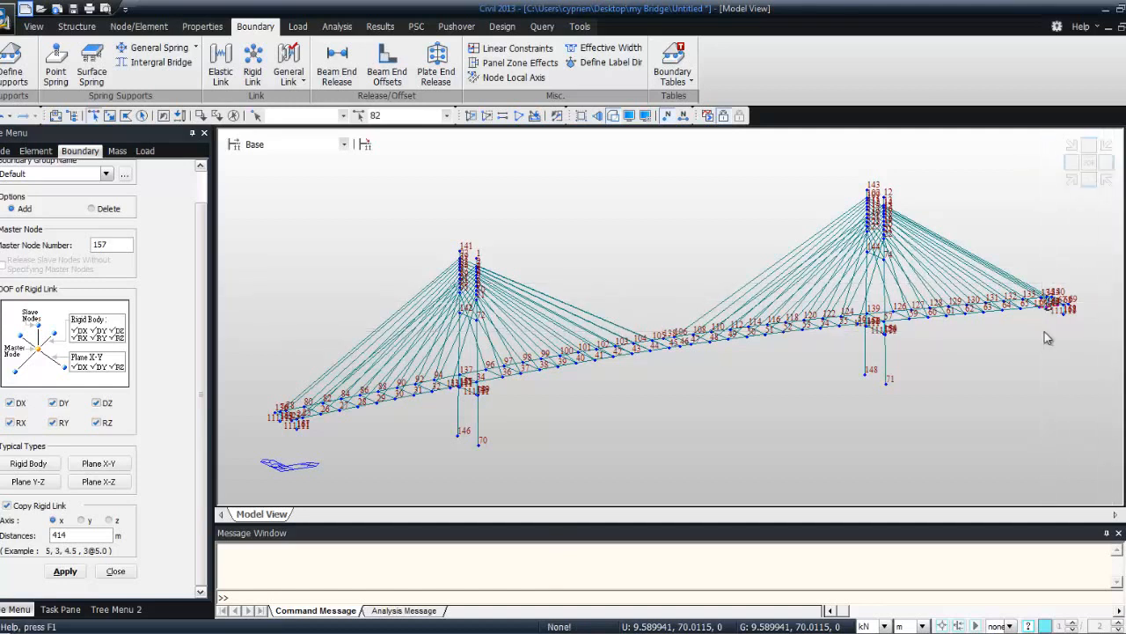
drag(1086, 276, 1036, 327)
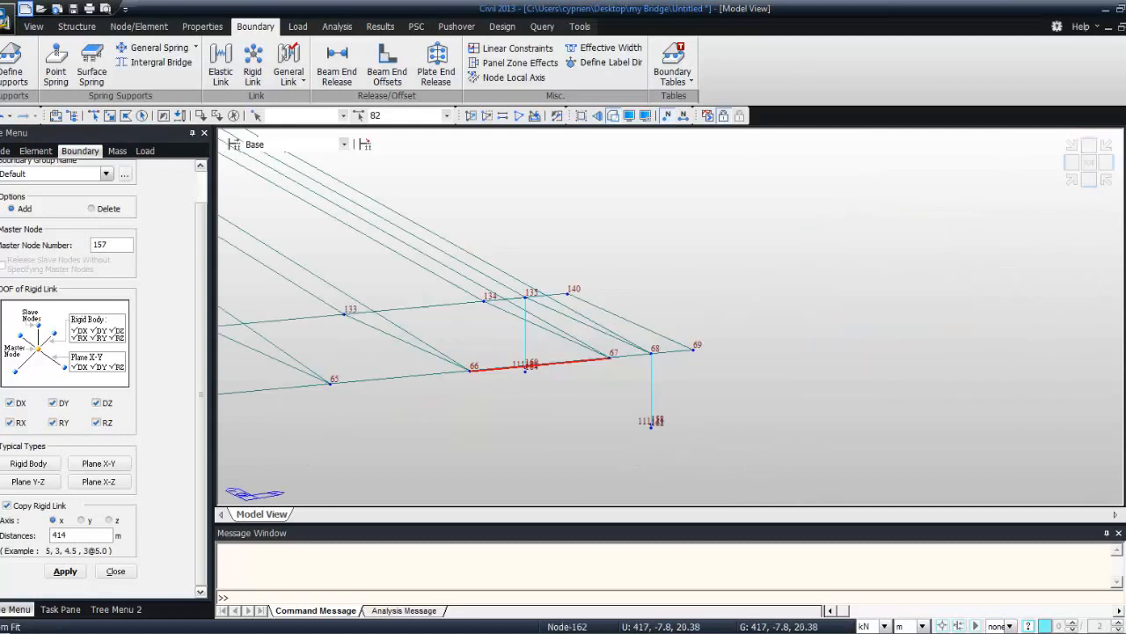
click(1125, 143)
click(233, 116)
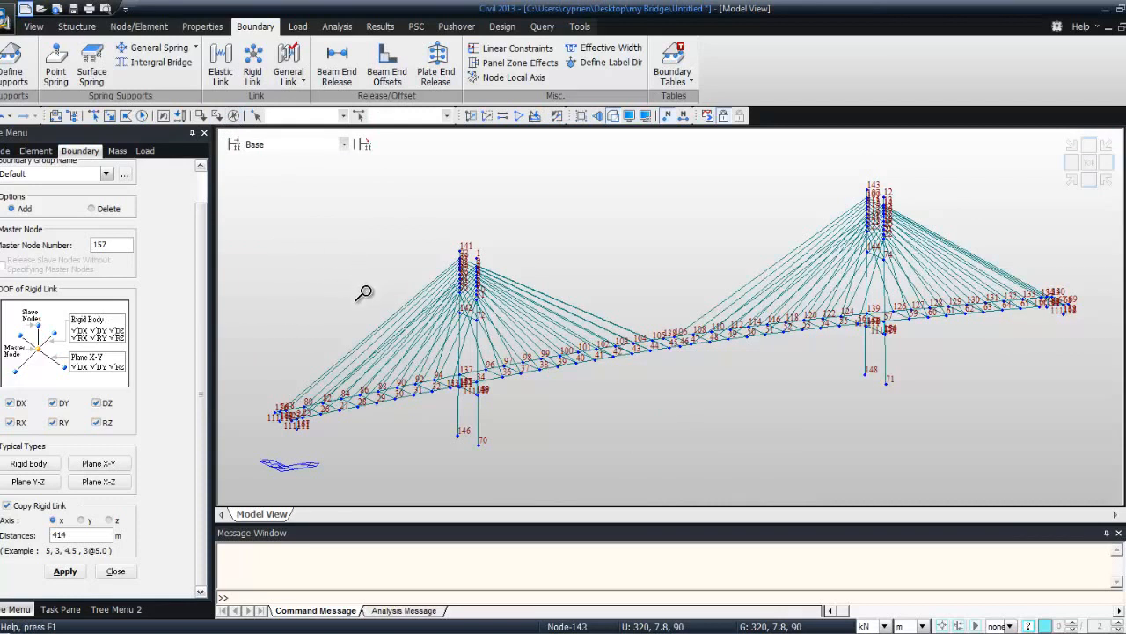
- Start defining supports and select the four pylon base nodes 70, 71, 146 and 148
click(14, 69)
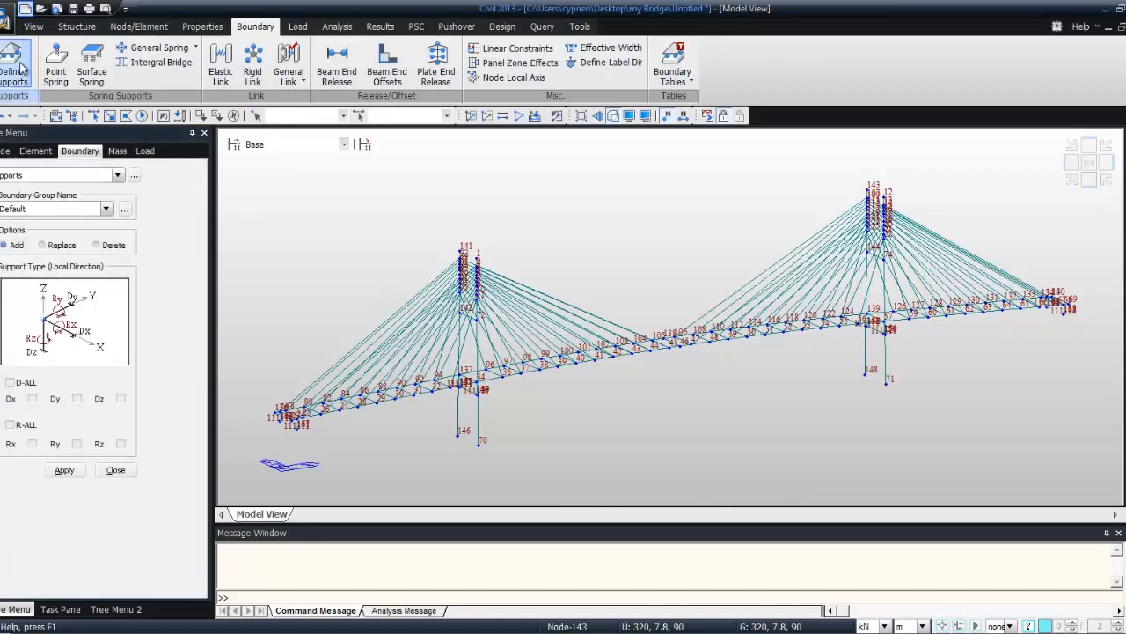
click(1090, 180)
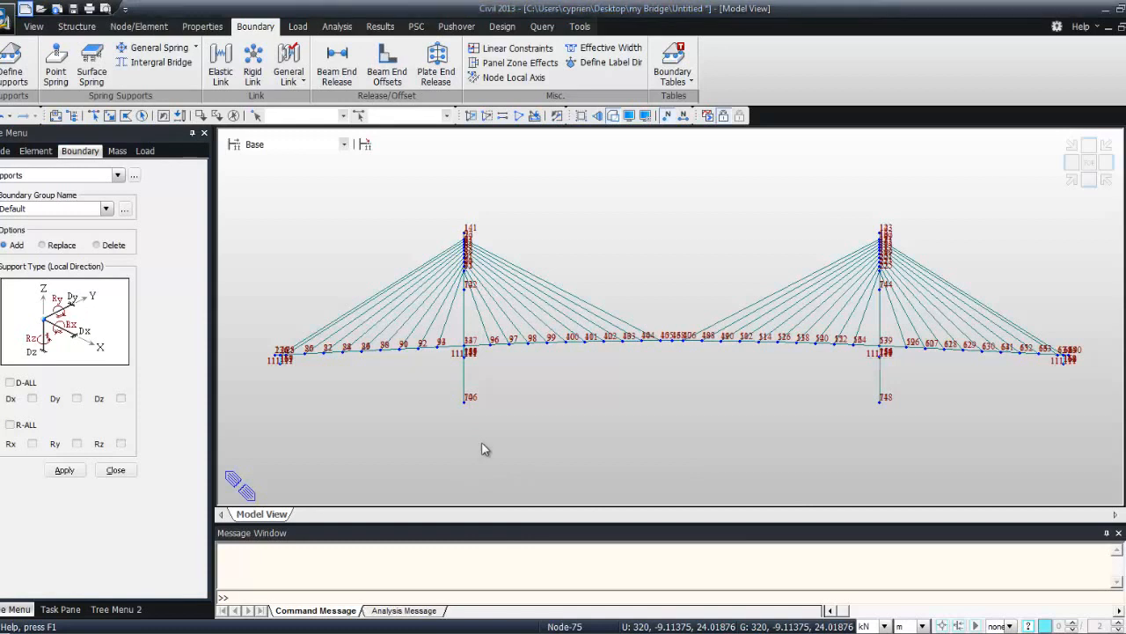
click(109, 115)
drag(435, 409, 954, 384)
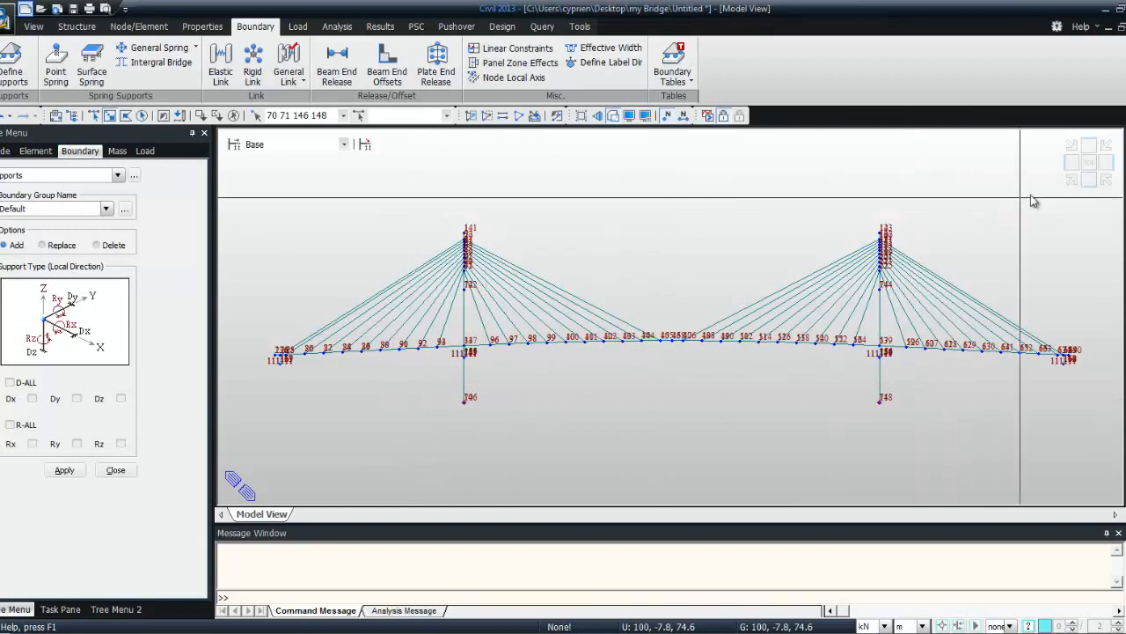
- Add the lowest bearing nodes beneath both girder ends to the selected pylon base nodes
drag(256, 333, 306, 375)
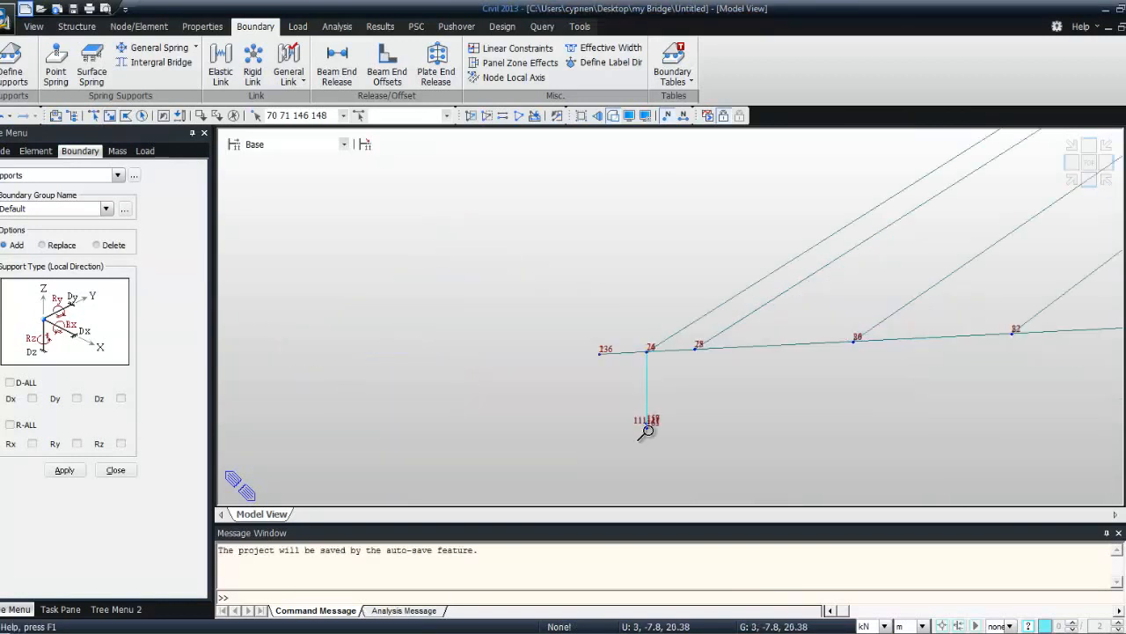
drag(620, 401, 688, 455)
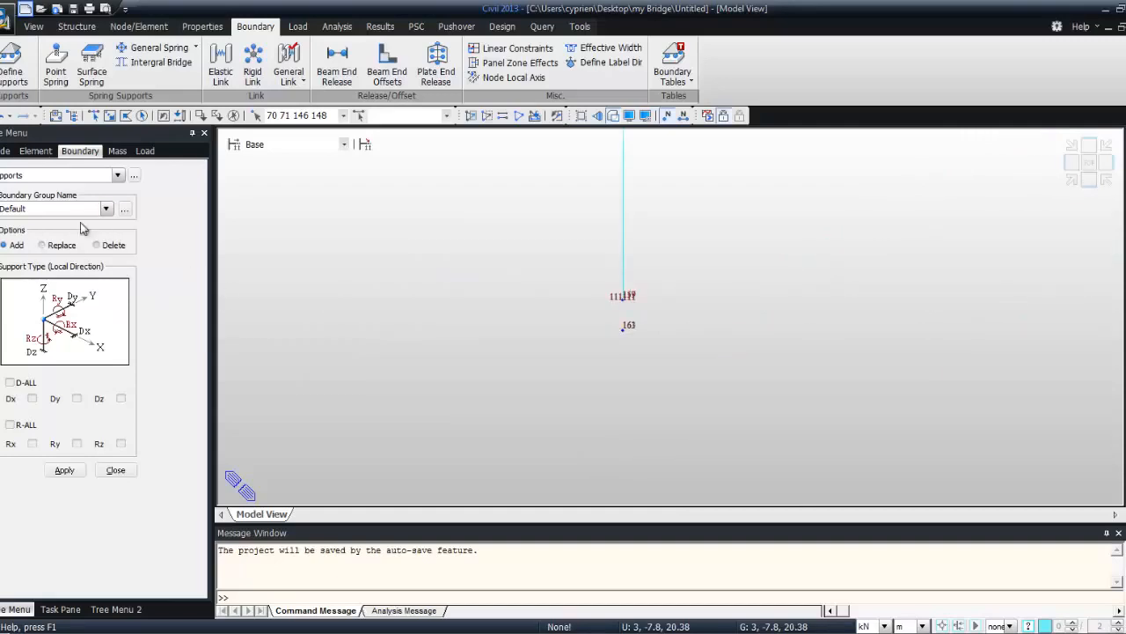
click(109, 115)
drag(601, 341, 676, 328)
click(1125, 139)
click(1125, 158)
drag(1102, 378, 1046, 348)
drag(604, 352, 495, 311)
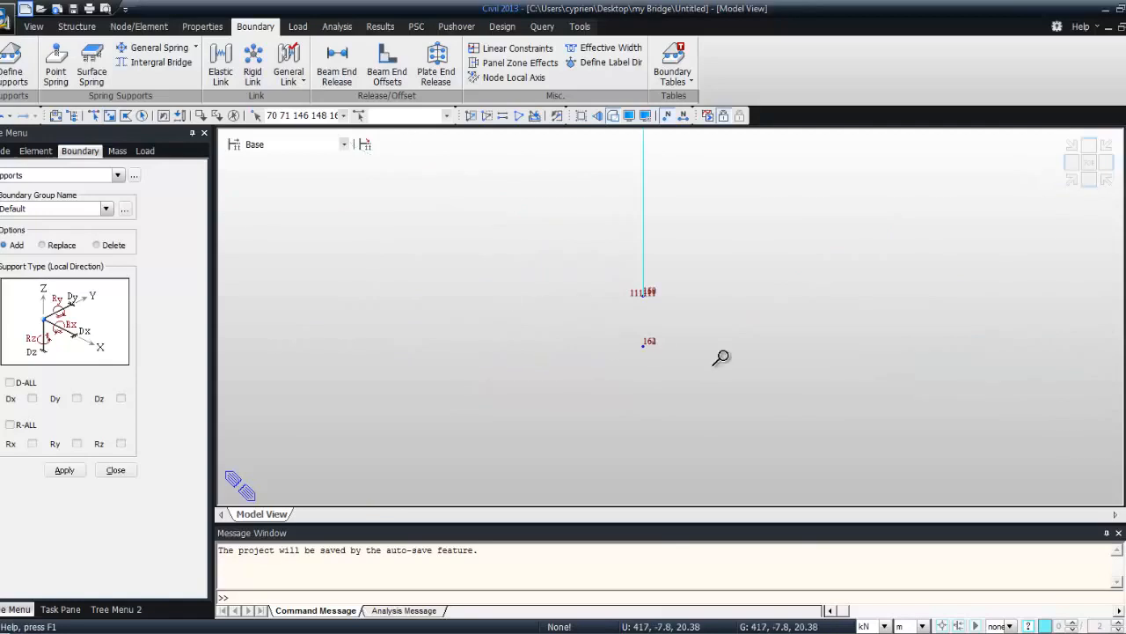
click(112, 115)
- Apply fixed supports to the selected nodes with all translations (D-ALL) and all rotations (R-ALL) restrained
click(64, 470)
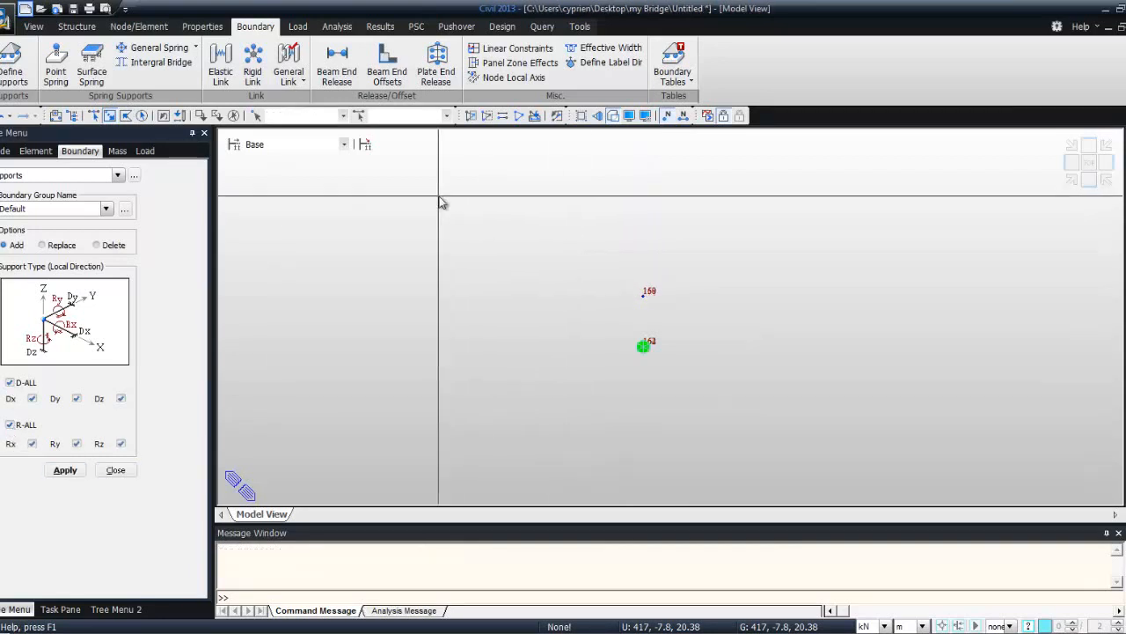
click(1125, 179)
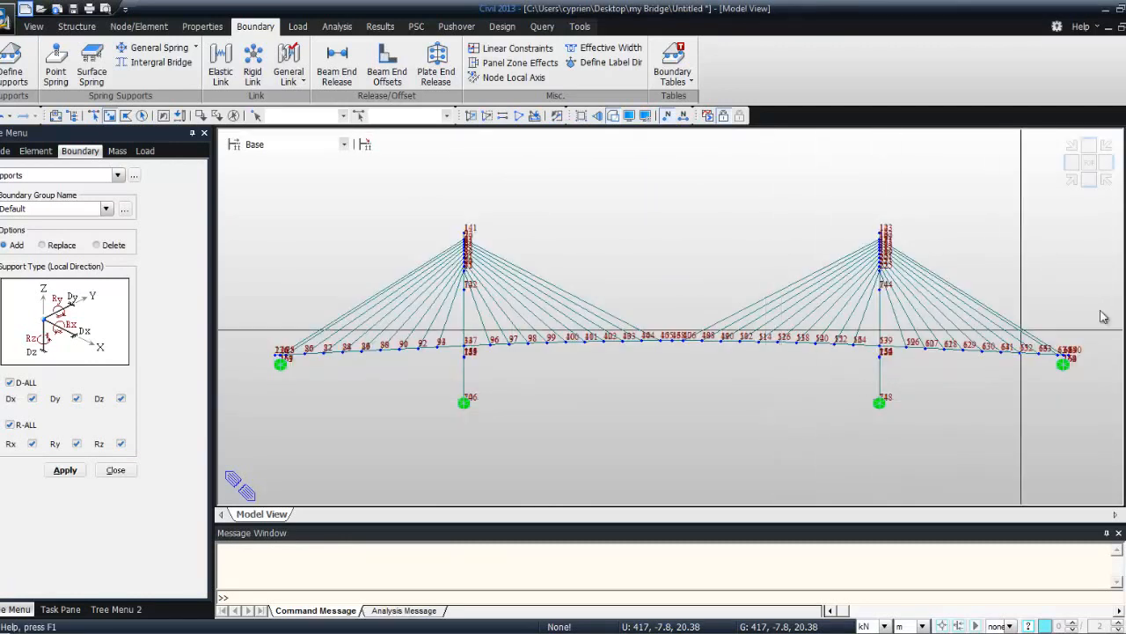
click(1125, 328)
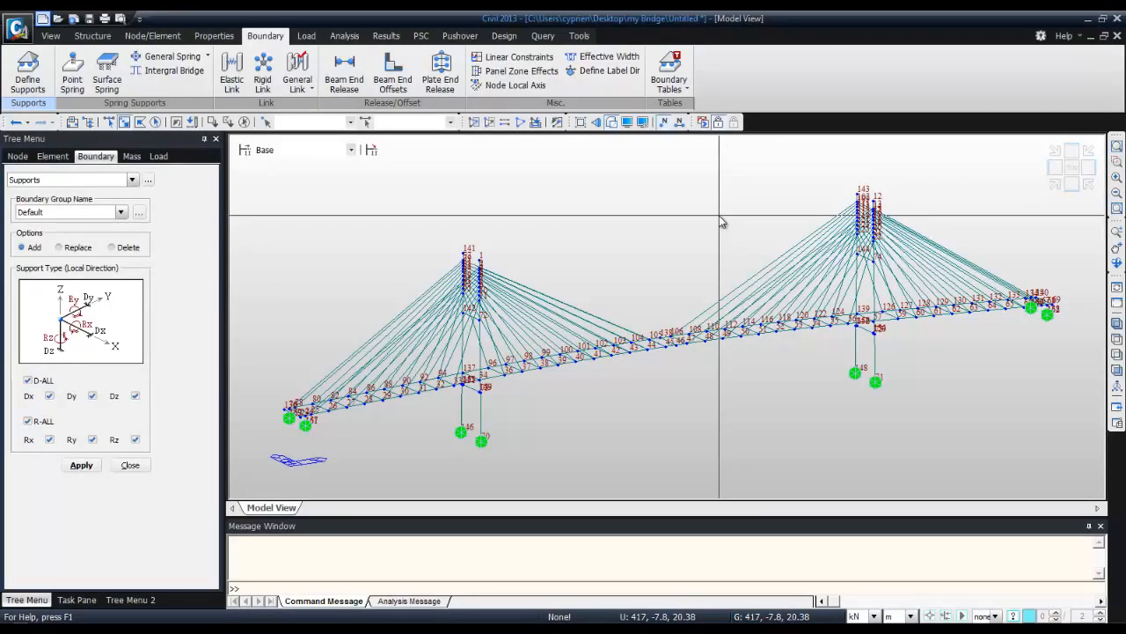
- Switch to the Cable Stayed Backward PDF in Foxit Reader and read the flowchart for the initial cable prestress calculation
key(alt+Tab)
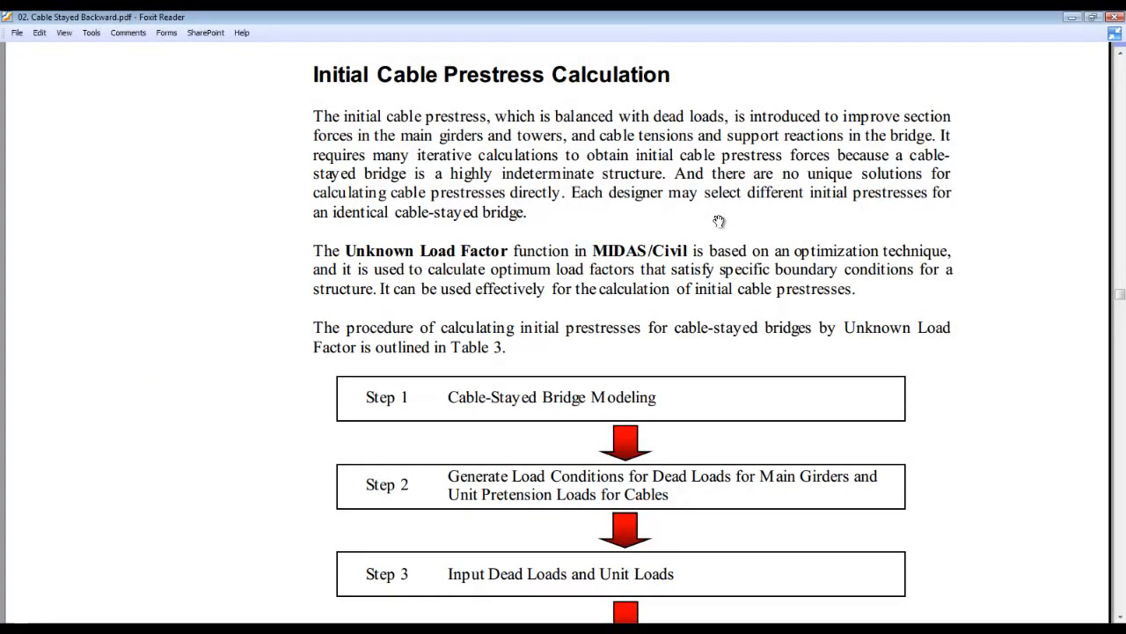
scroll(719, 221, down, 1)
scroll(369, 318, up, 1)
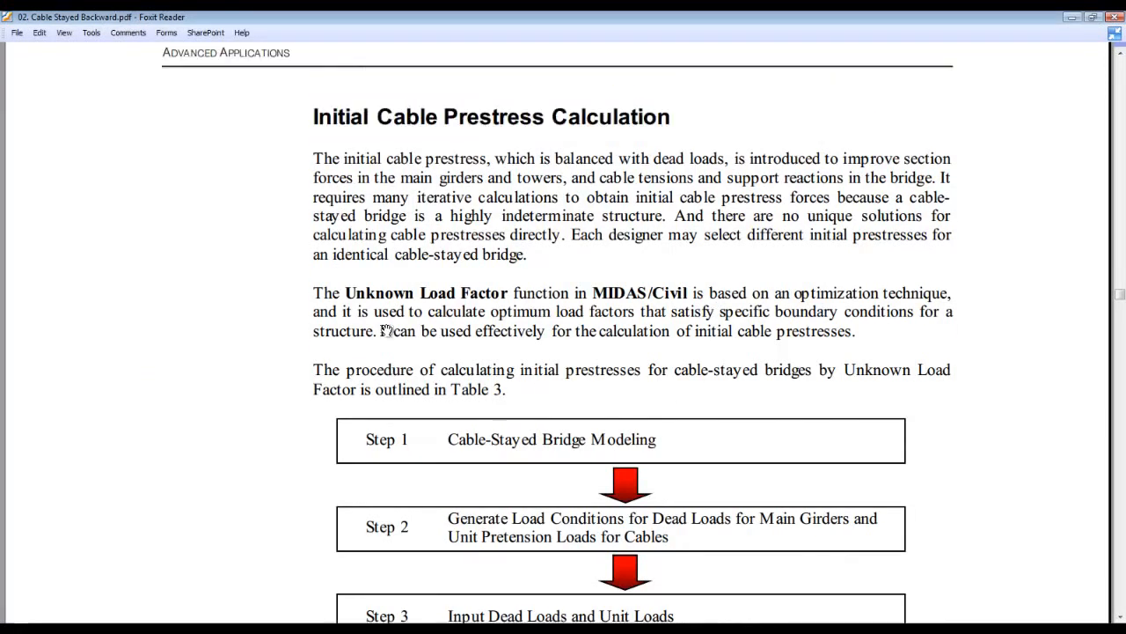
scroll(359, 306, down, 9)
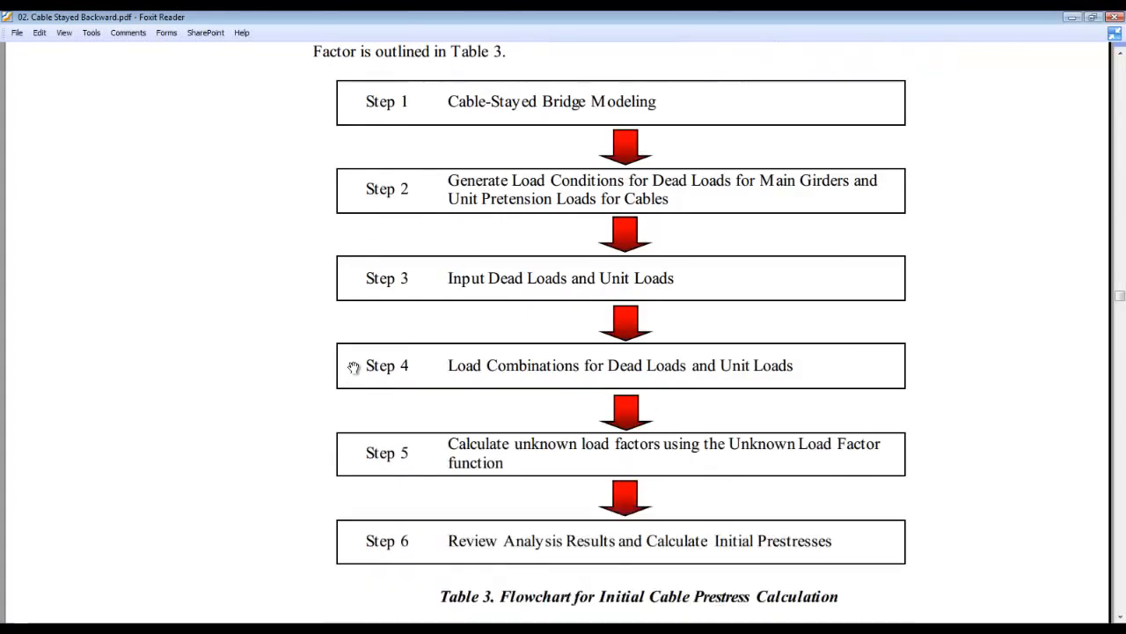
scroll(356, 376, up, 6)
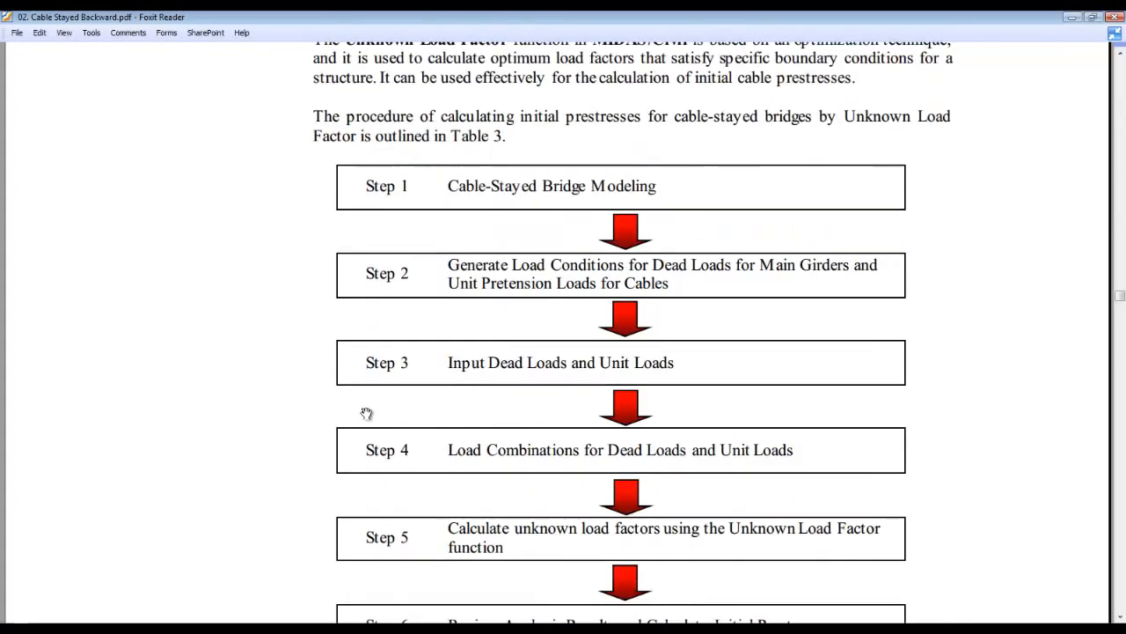
scroll(366, 413, up, 4)
scroll(330, 409, down, 1)
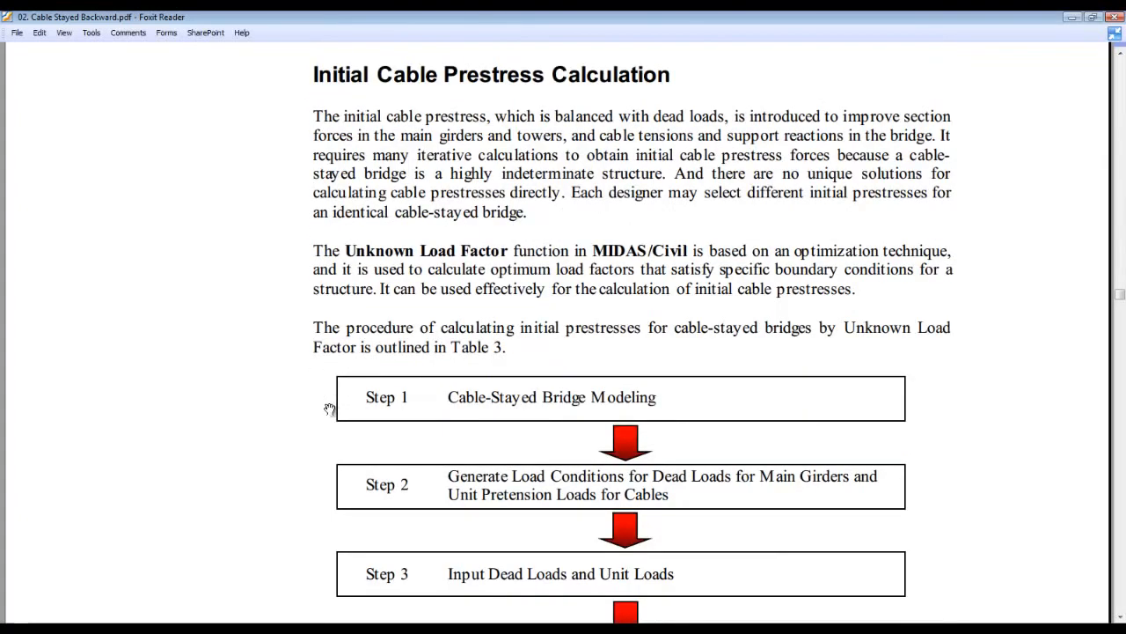
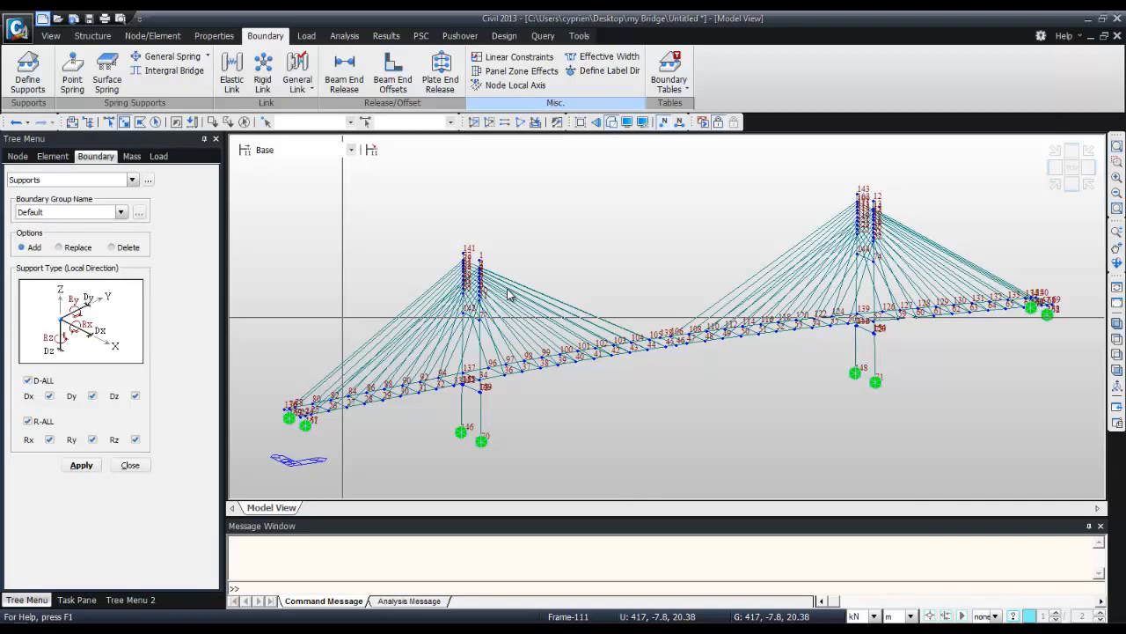
- Add a static load case named Self Weight with the type Dead Load (D)
click(310, 36)
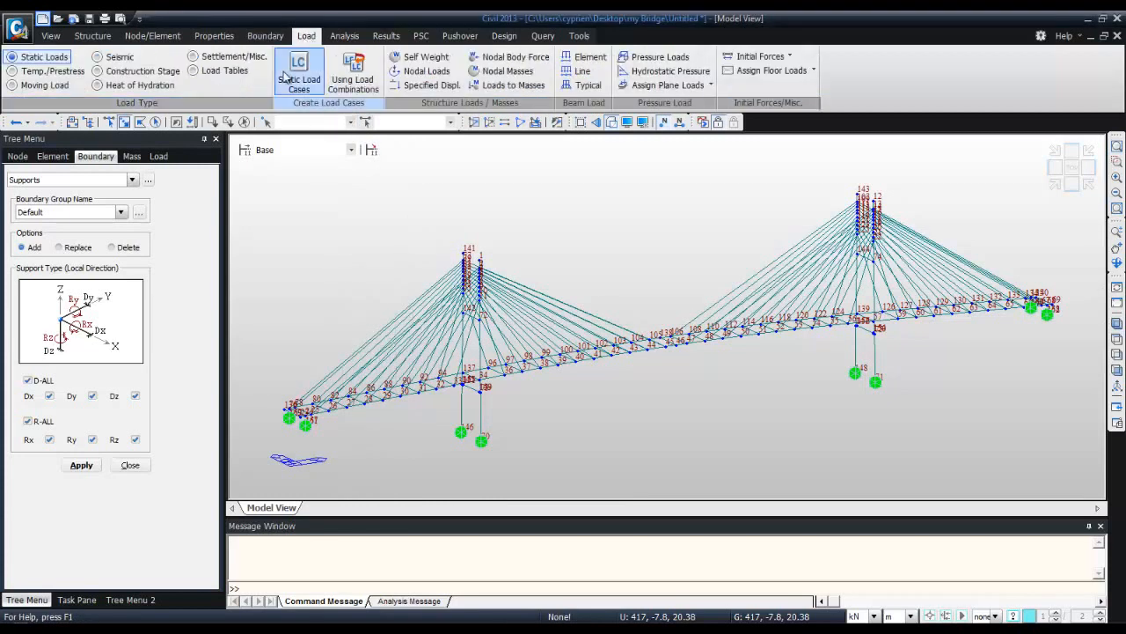
click(300, 70)
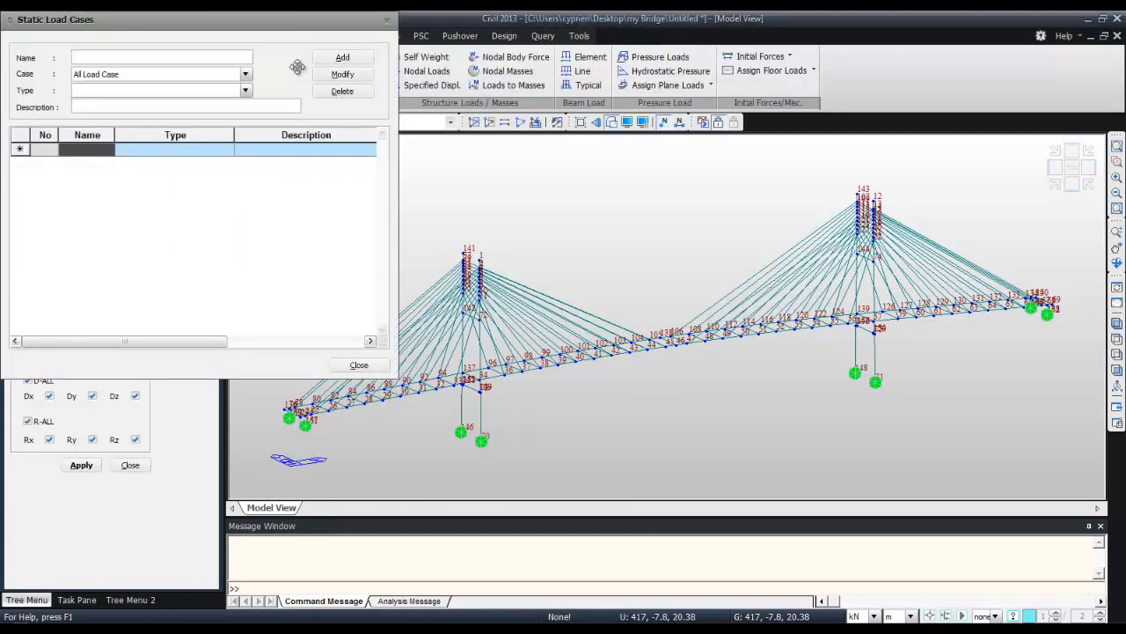
click(101, 57)
text(Self Weight)
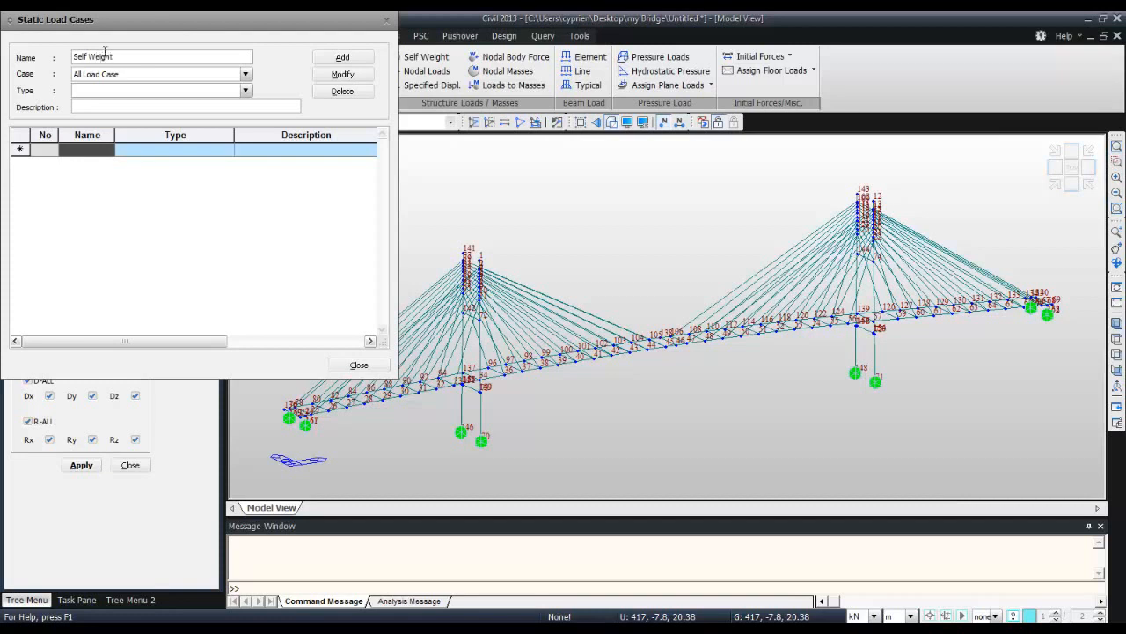
click(246, 90)
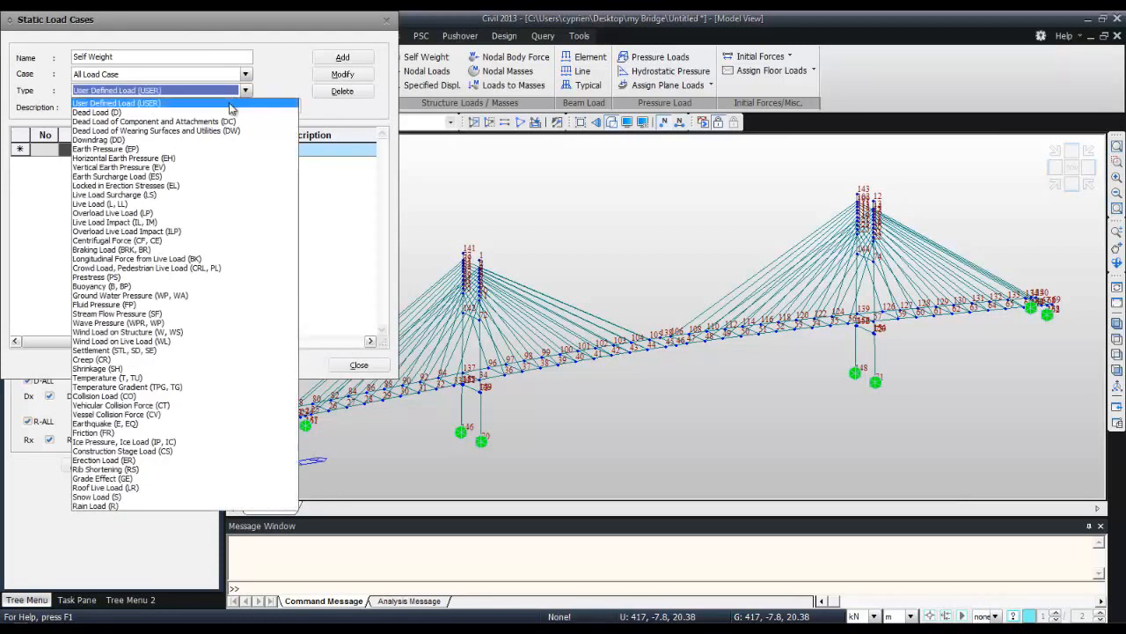
click(230, 112)
click(335, 58)
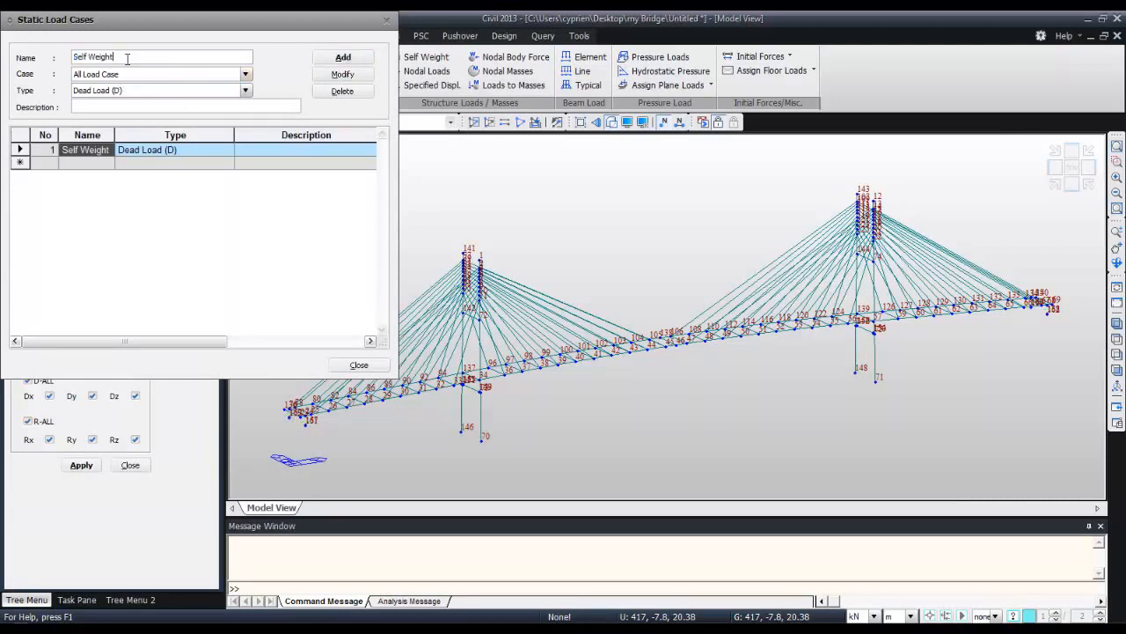
- Add a second static load case named Additional Load with the type Dead Load (D)
text(Addit)
text(on)
key(BackSpace)
key(BackSpace)
text(ional)
text(Load)
click(355, 58)
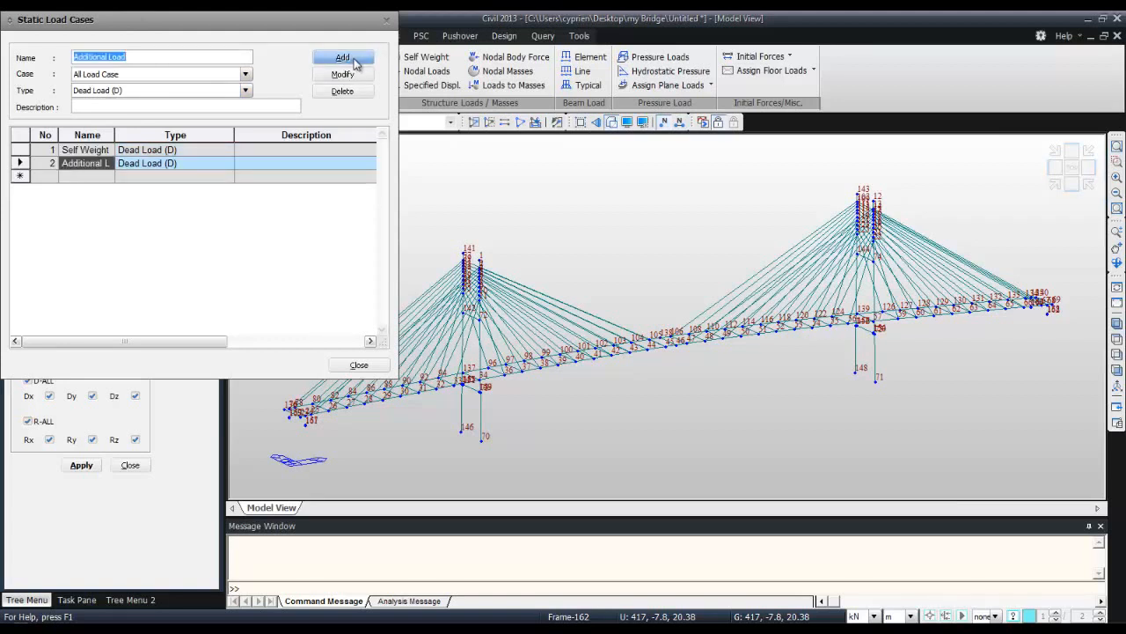
drag(258, 28, 323, 102)
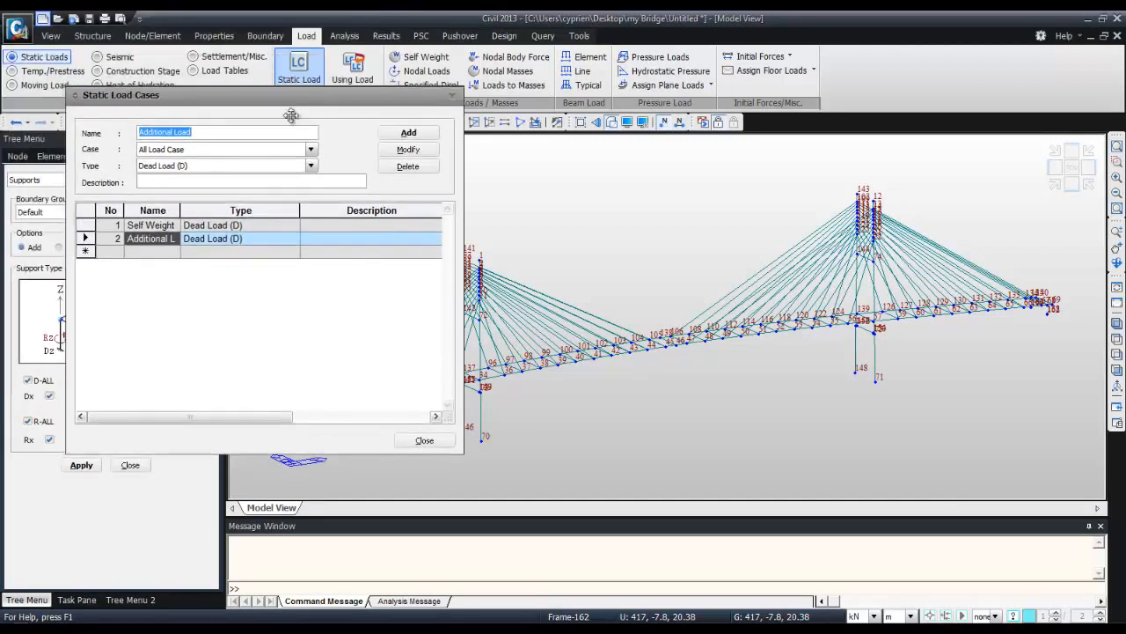
- Add a static load case named Tension 1, type User Defined Load (USER), with the description Cable 1 - UNIT pretension
text(Tension 1)
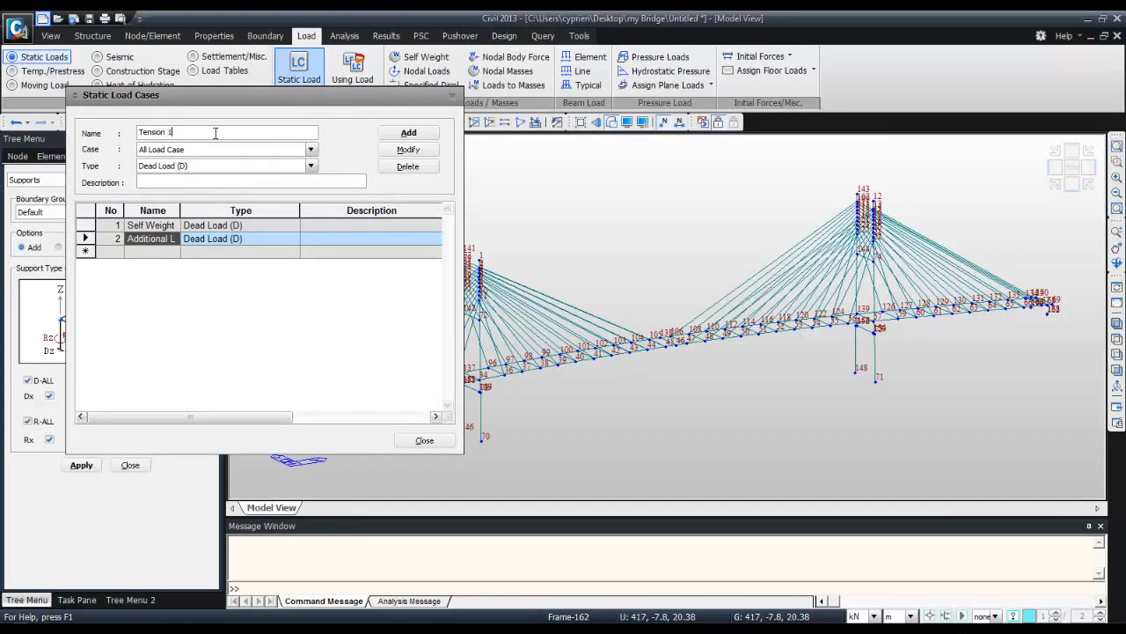
click(312, 166)
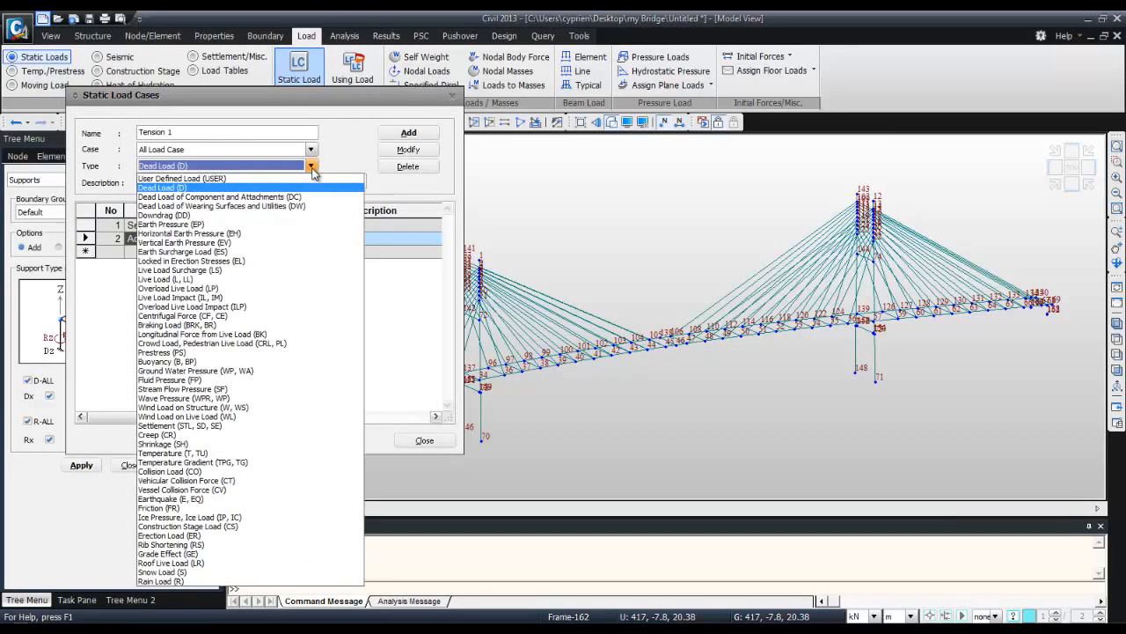
click(266, 178)
click(259, 180)
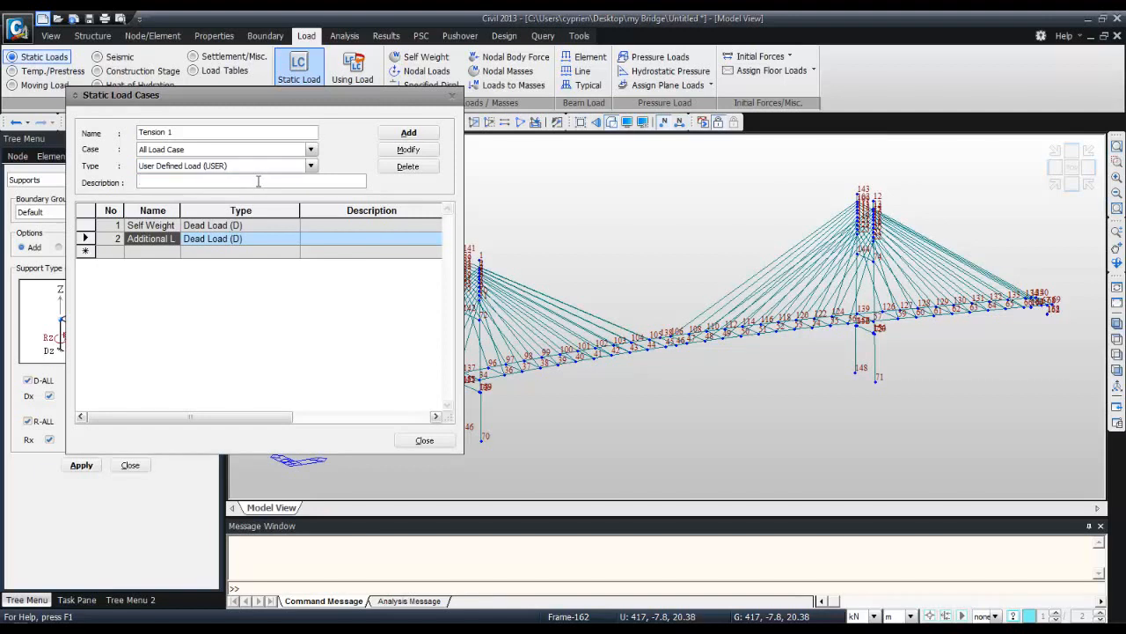
text(Cable 1 - UNIT pretension)
click(410, 134)
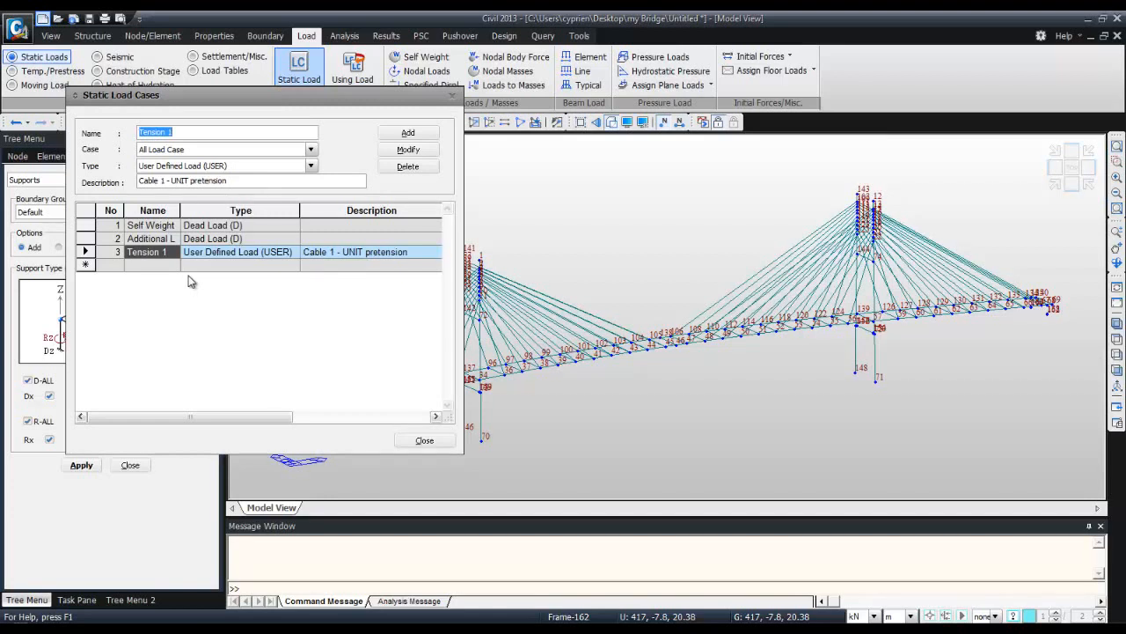
click(424, 440)
- Open the MCT Command Shell and insert the existing *STLDCASE static load case data
click(579, 36)
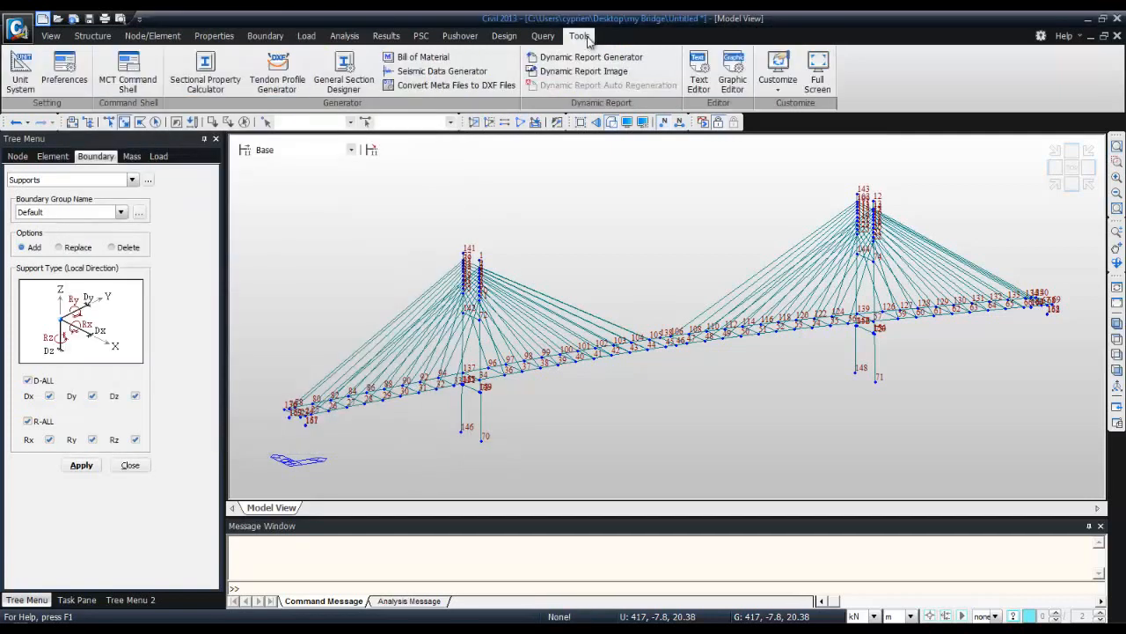
click(123, 67)
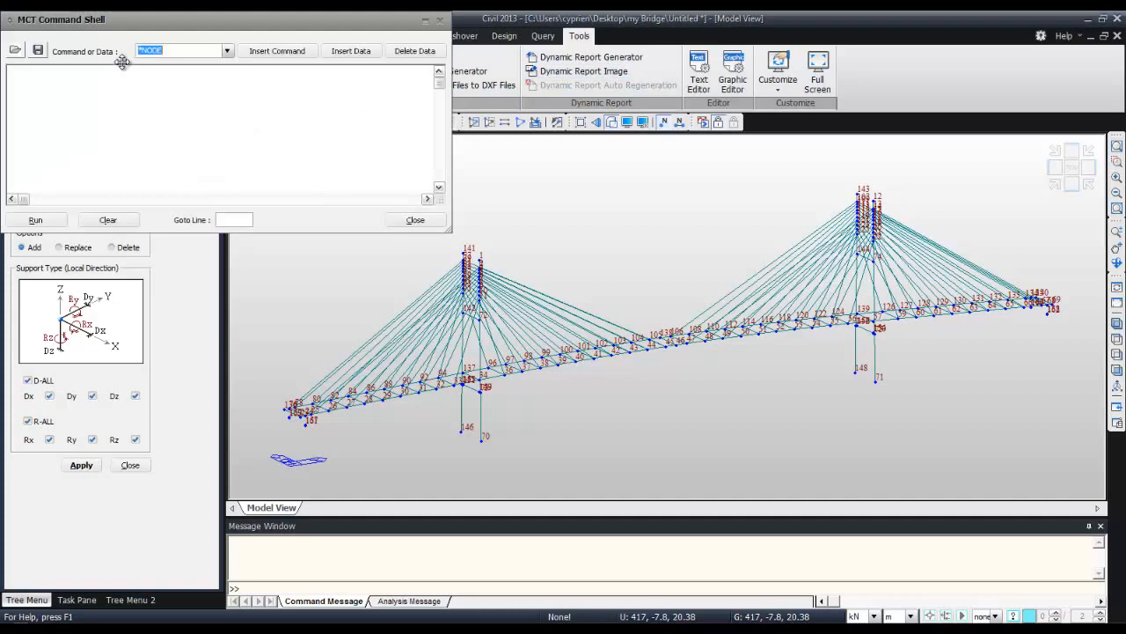
click(185, 51)
key(BackSpace)
key(BackSpace)
key(BackSpace)
key(BackSpace)
text(ST)
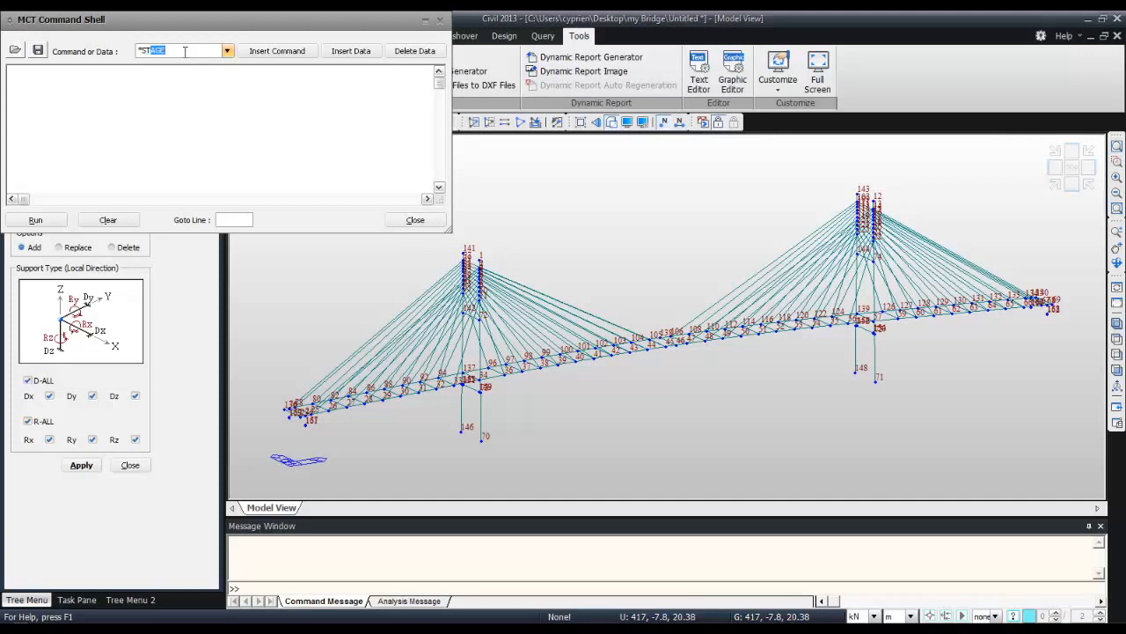
text(L)
click(348, 53)
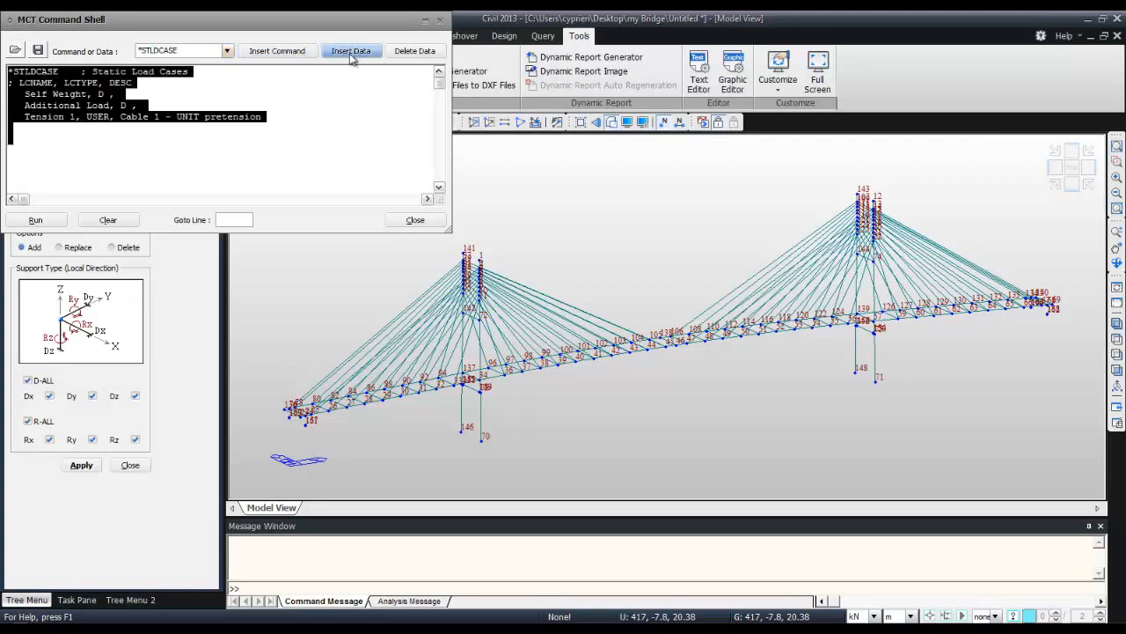
- Duplicate the Tension 1 load case line repeatedly below the original to provide lines for the remaining cables
click(104, 142)
drag(25, 116, 261, 124)
key(ctrl+c)
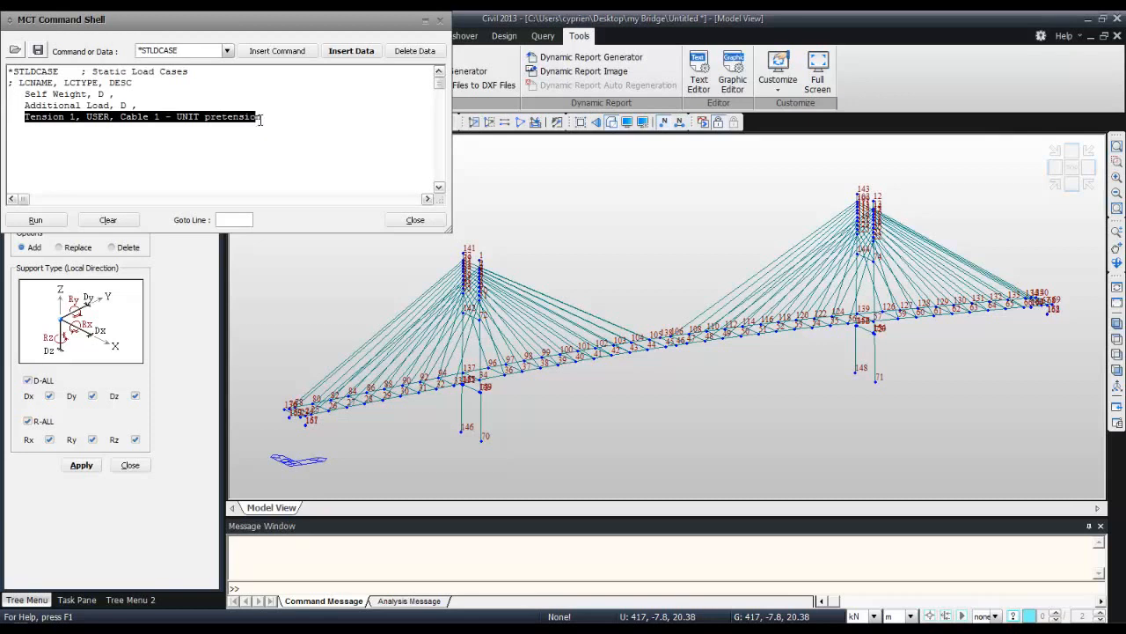
click(271, 121)
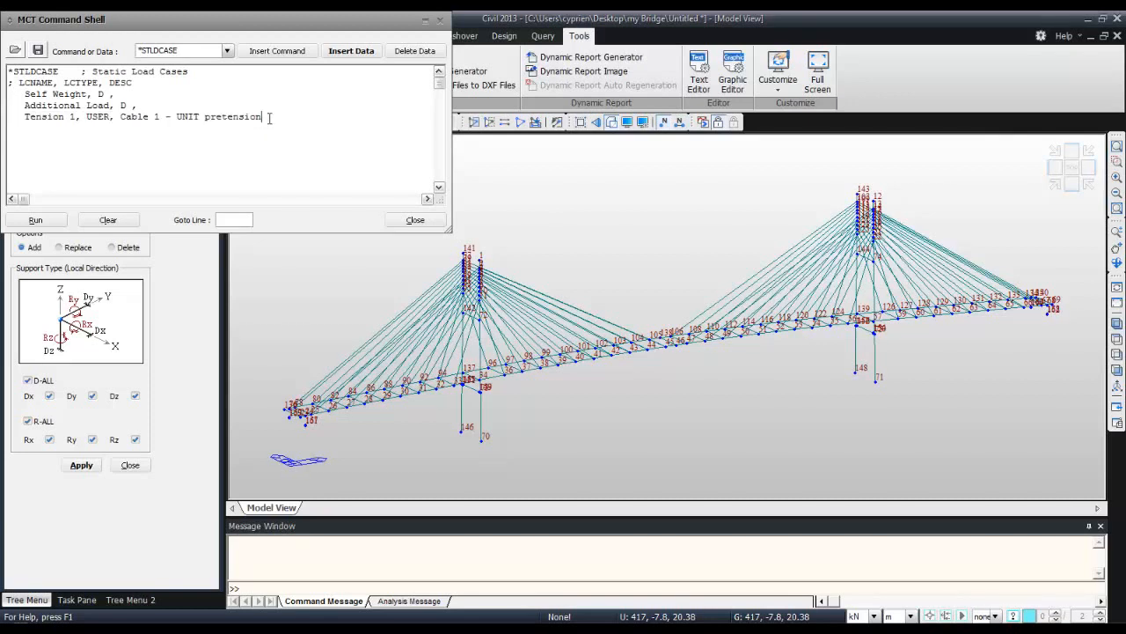
key(ctrl+v)
key(ctrl+v)
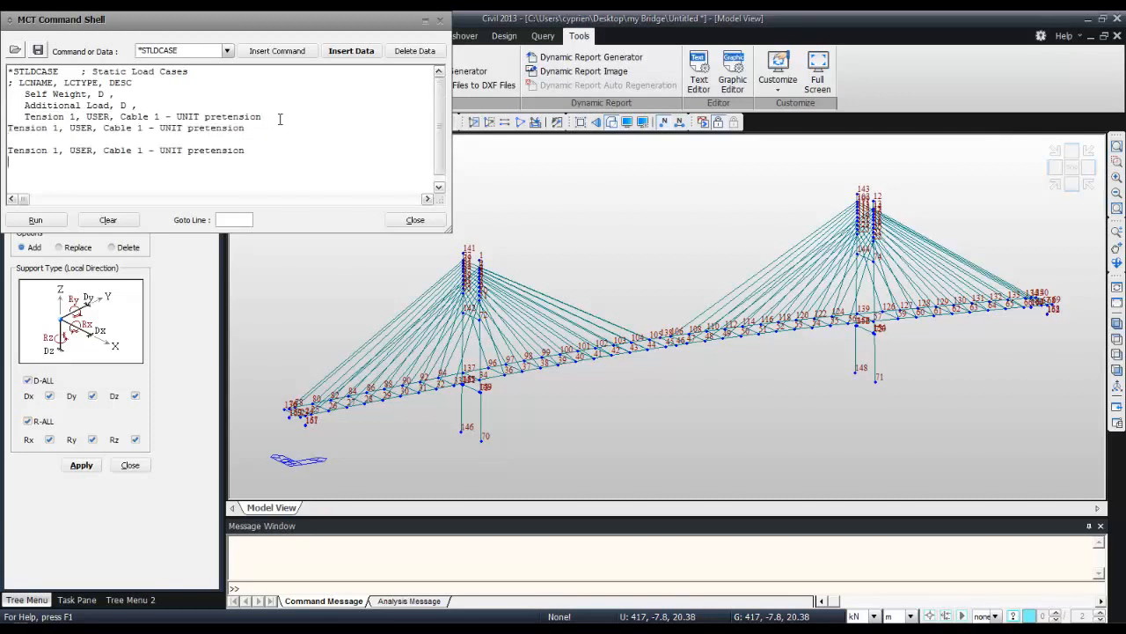
key(ctrl+v)
key(ctrl+v)
key(ctrl+v)
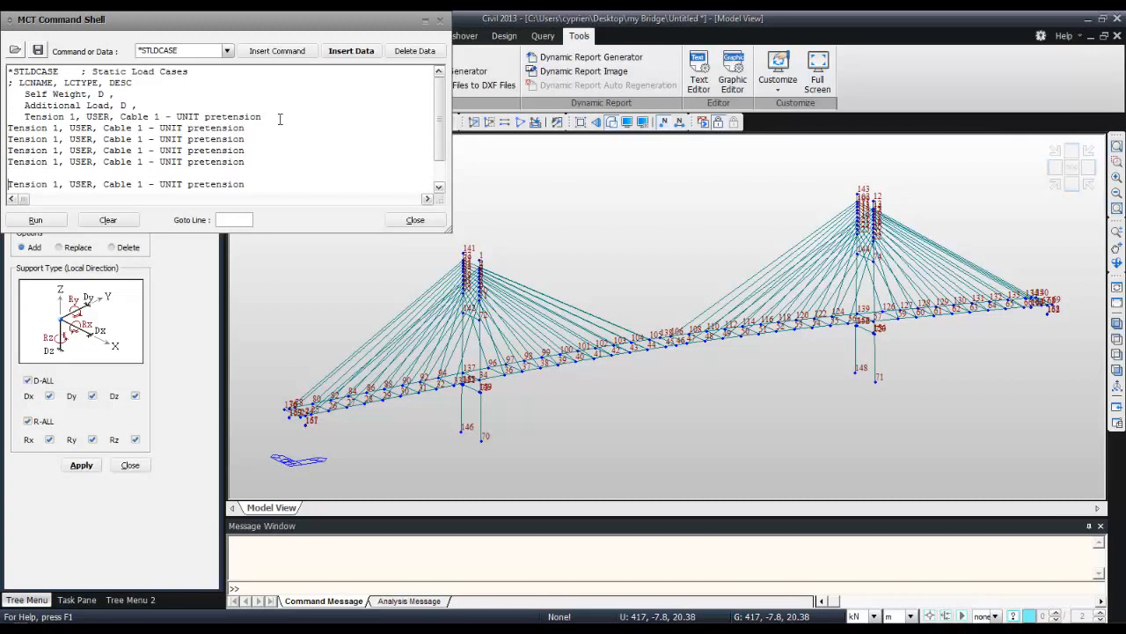
key(ctrl+v)
key(ctrl+v)
key(ctrl+v)
key(ctrl+v)
key(ctrl+v)
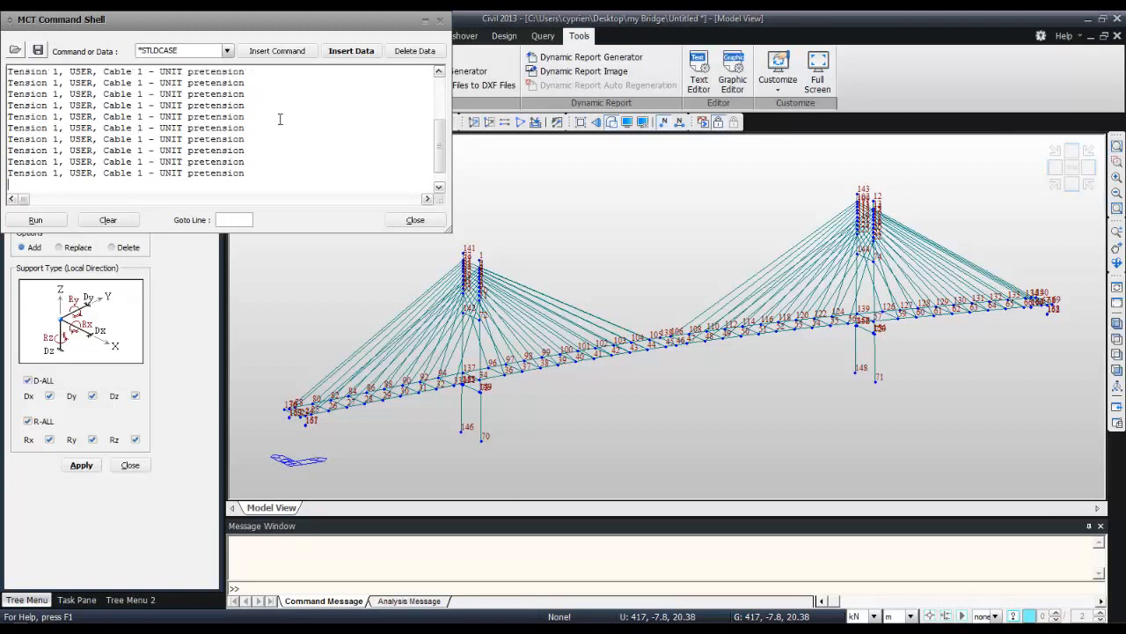
- Renumber the copied lines consecutively as Tension 2 to Tension 20, with matching descriptions Cable 2 to Cable 20 - UNIT pretension
scroll(264, 123, up, 5)
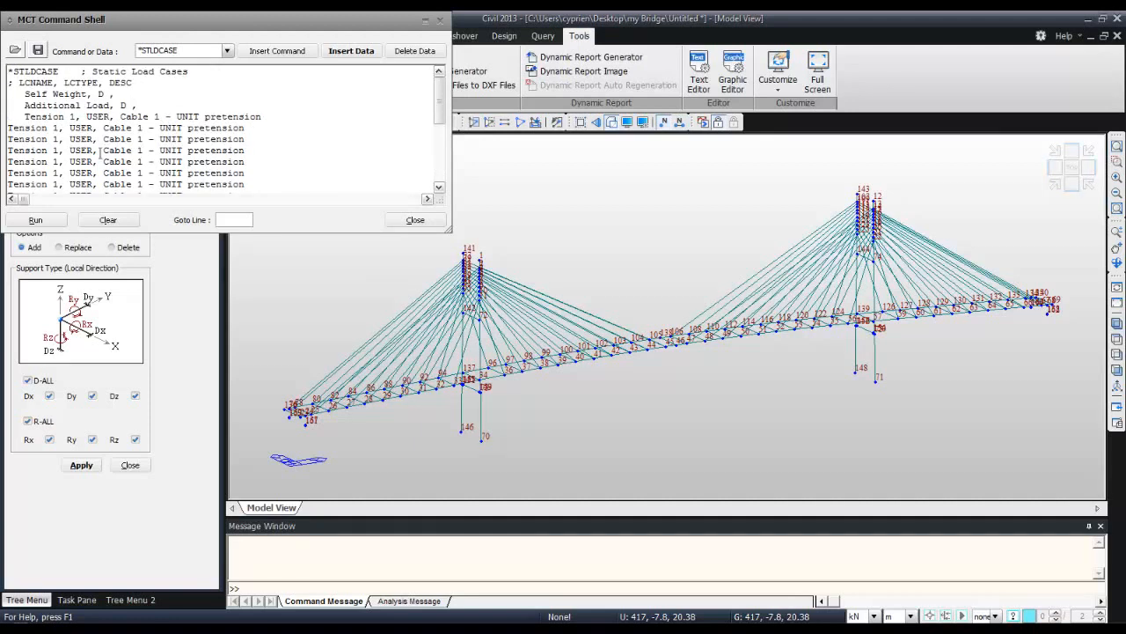
click(58, 139)
key(BackSpace)
text(2)
click(143, 139)
key(BackSpace)
text(2)
click(58, 150)
key(BackSpace)
text(3)
click(143, 150)
key(BackSpace)
text(3)
double_click(56, 162)
text(4)
click(144, 161)
key(BackSpace)
text(4)
double_click(56, 173)
text(5)
double_click(139, 173)
text(5)
double_click(55, 184)
text(6)
double_click(139, 184)
text(6)
scroll(139, 184, down, 3)
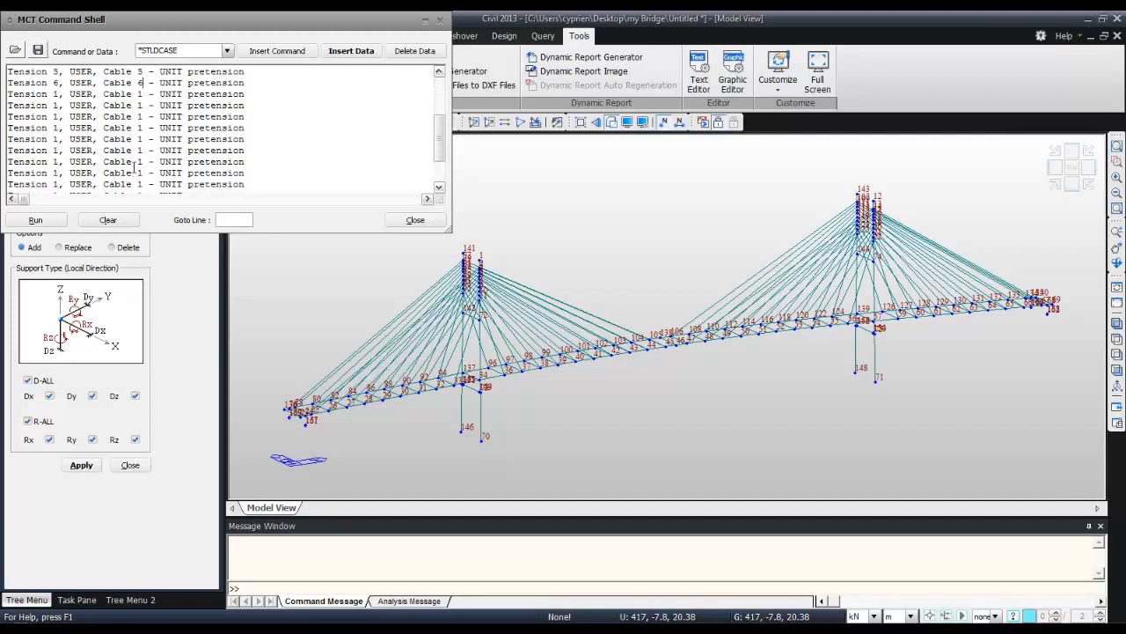
double_click(55, 93)
text(7)
double_click(141, 93)
text(7)
double_click(55, 105)
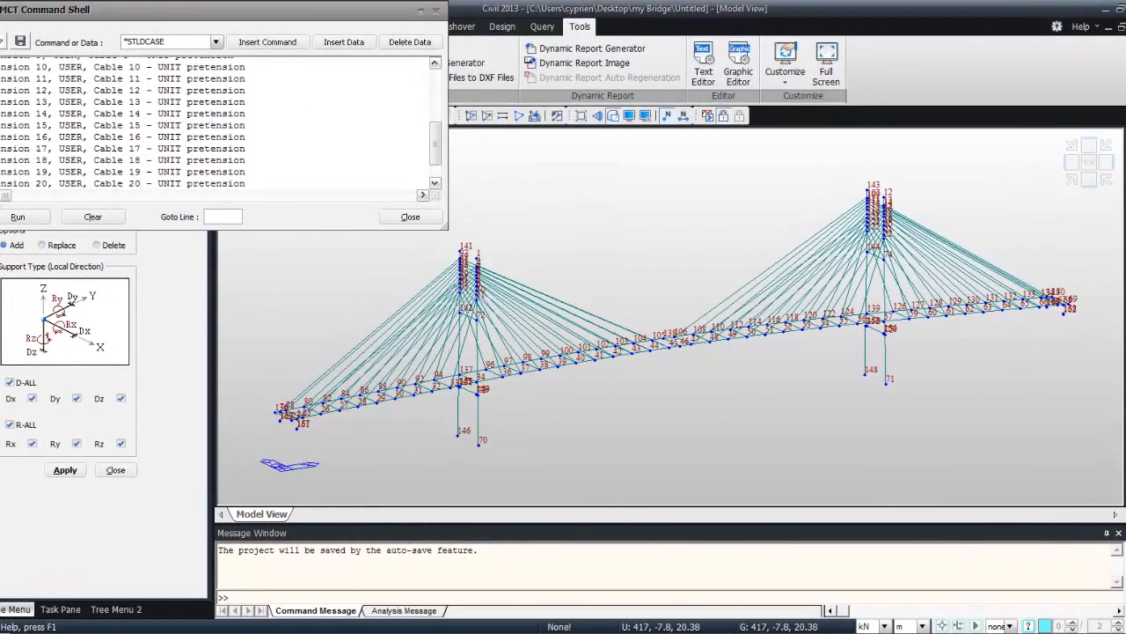
- Run the edited *STLDCASE data and check the static load case list down to Tension 20
click(18, 216)
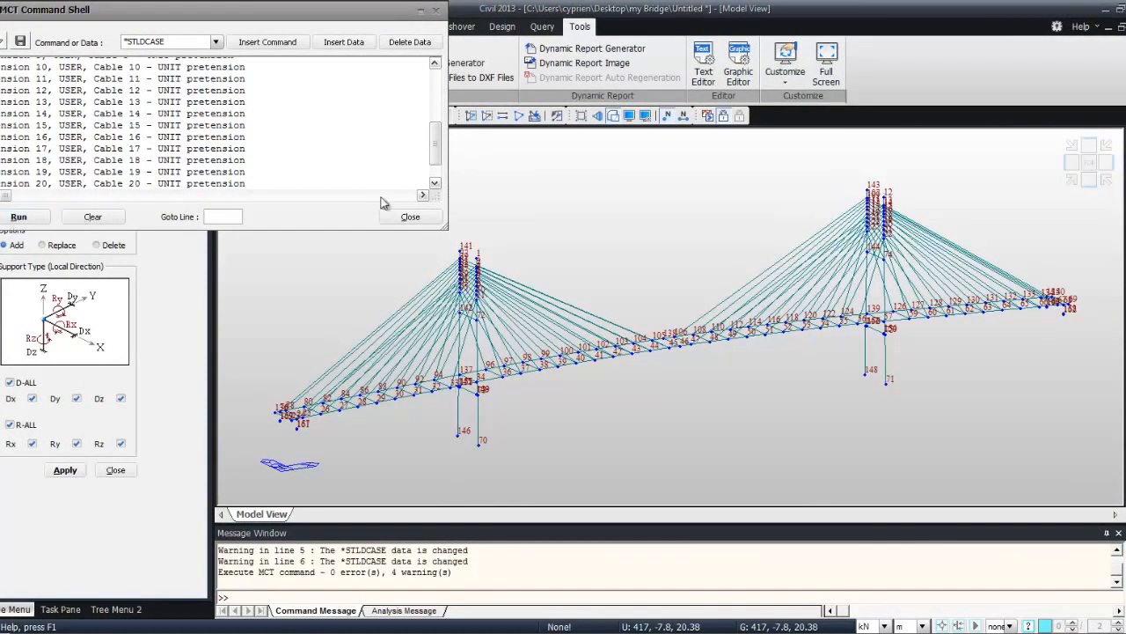
click(410, 216)
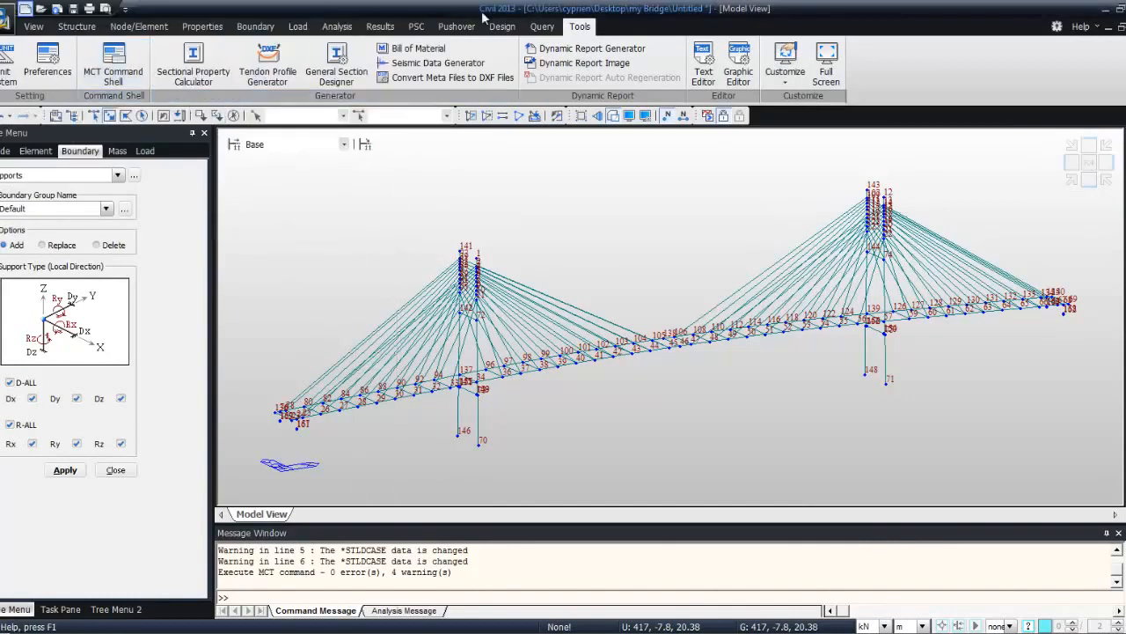
click(337, 26)
click(299, 27)
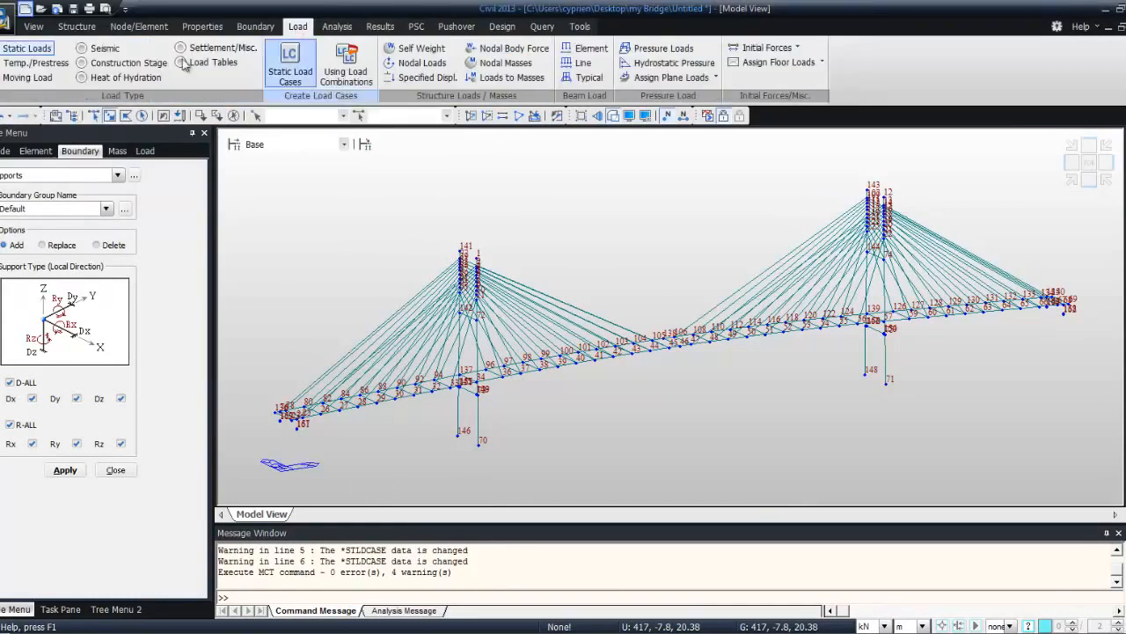
click(272, 62)
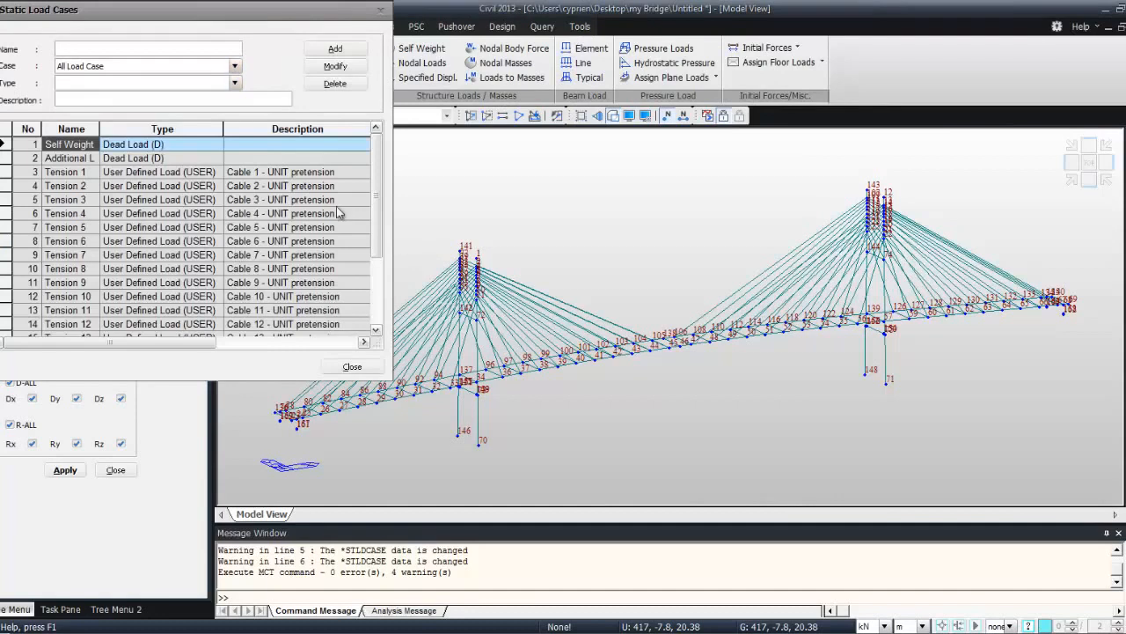
drag(376, 198, 379, 263)
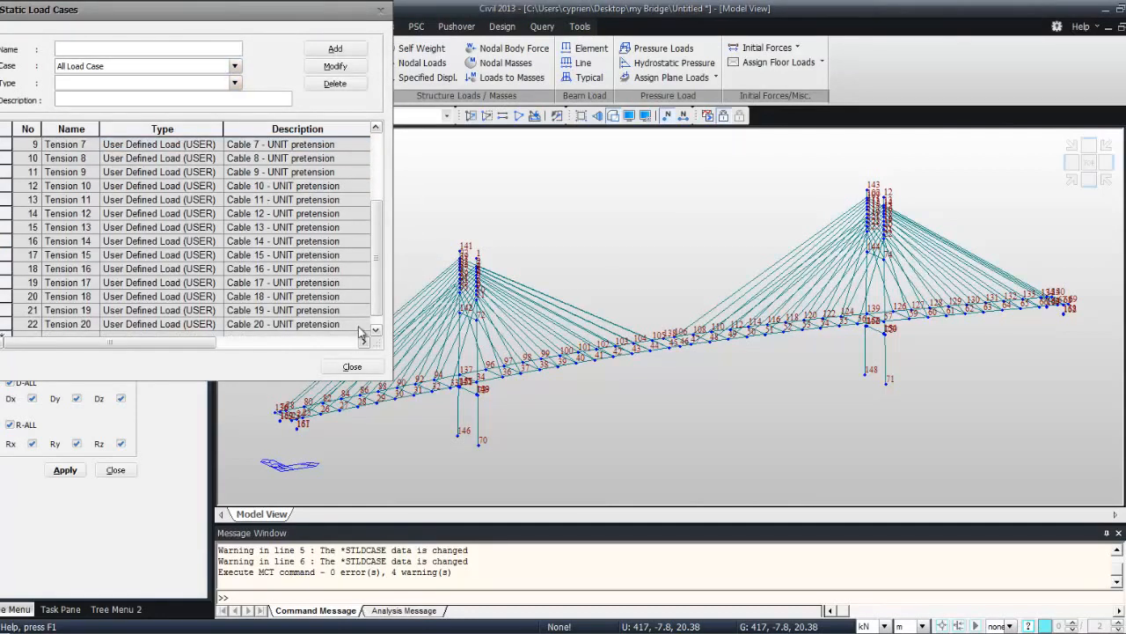
click(358, 366)
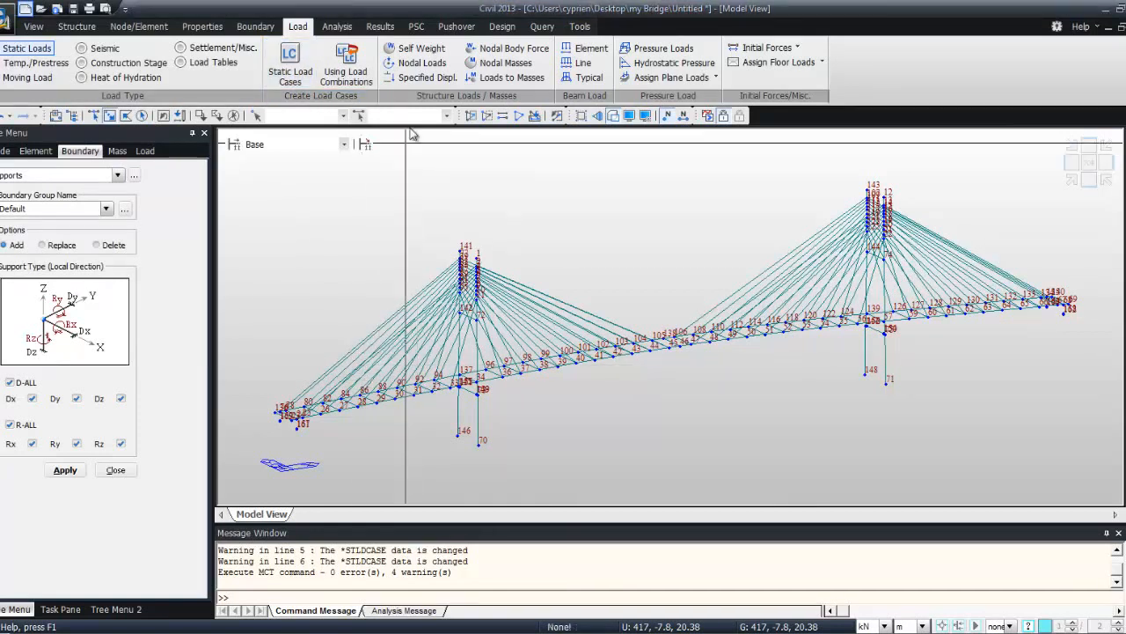
- Add a self weight load to the Self Weight load case with a Z factor of -1
click(422, 48)
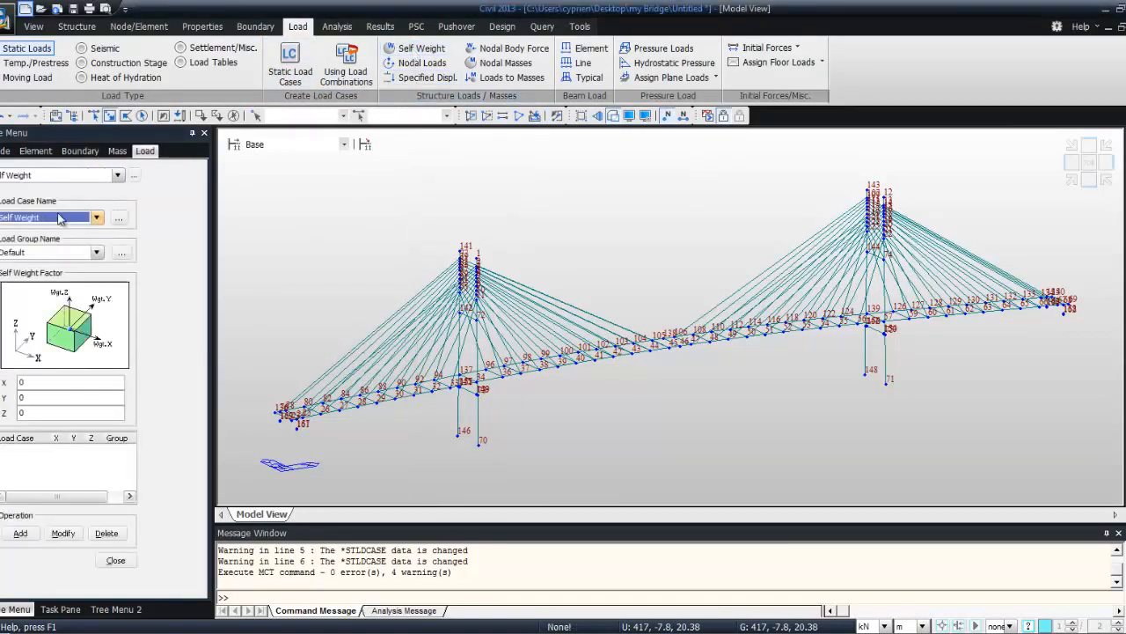
click(98, 217)
click(98, 217)
click(37, 412)
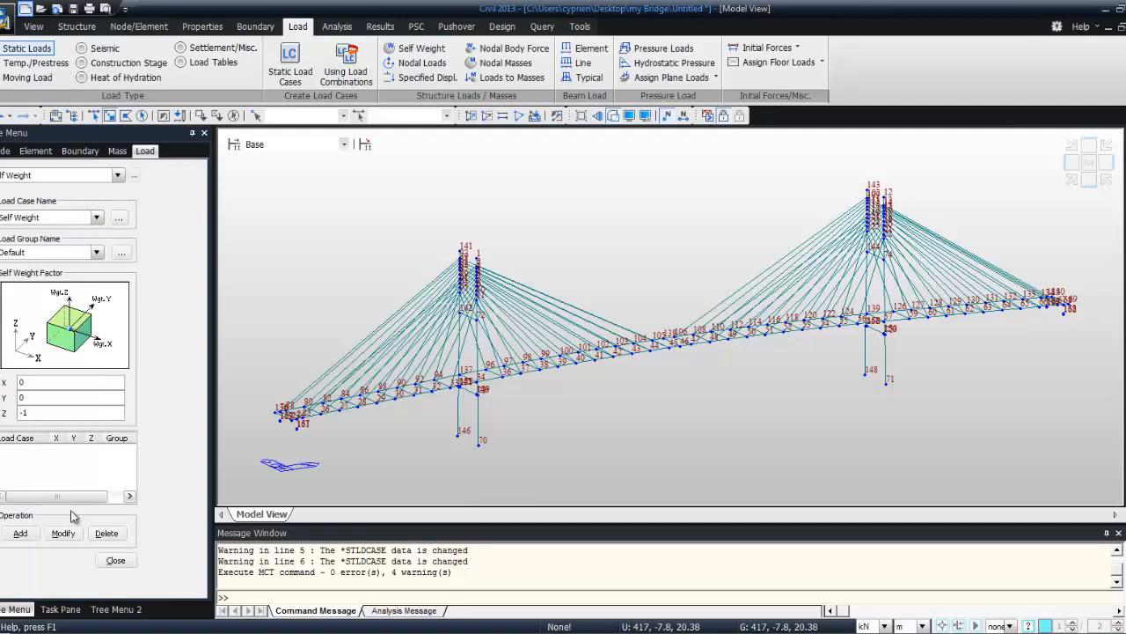
click(20, 533)
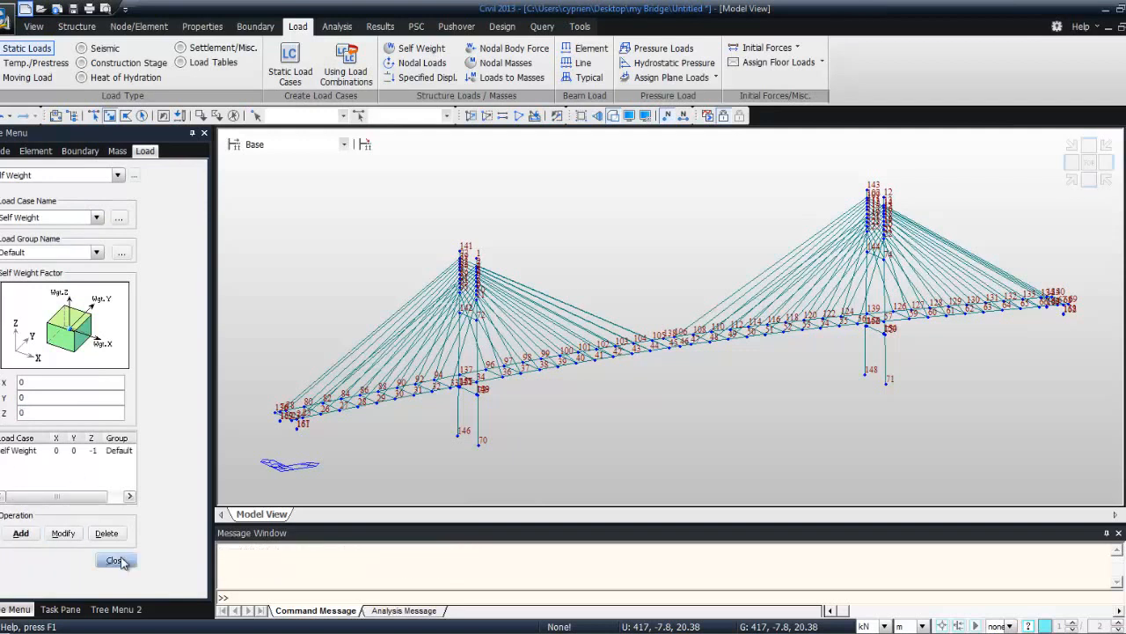
click(115, 561)
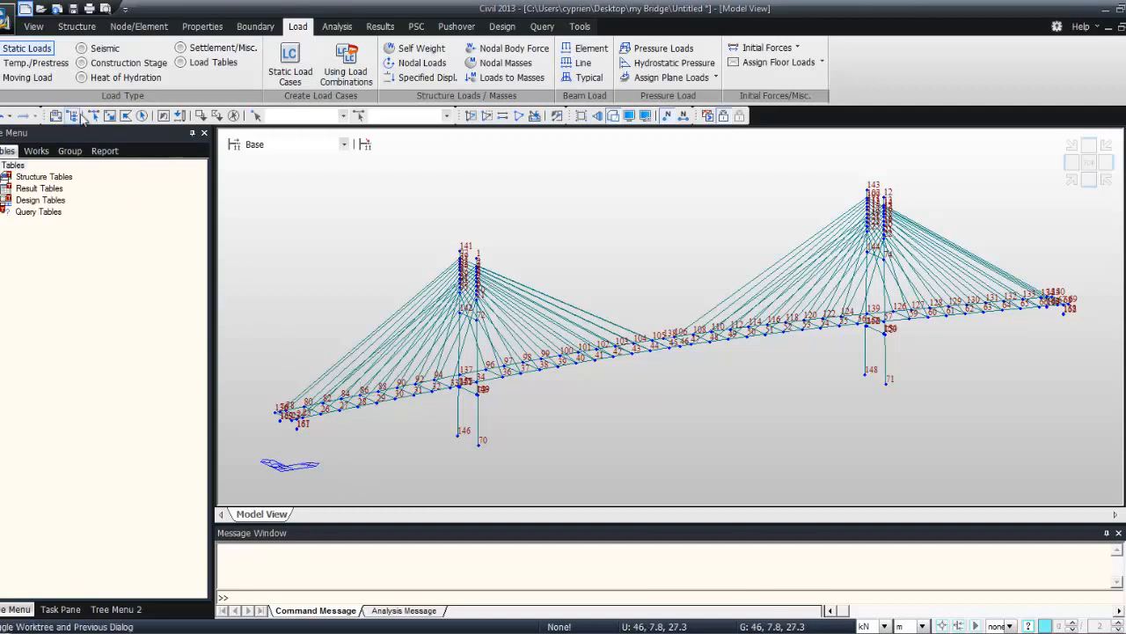
- Define a uniform element beam load for the Additional Load case in Global Z, projection Yes, with w of -18.289 kN/m
click(602, 50)
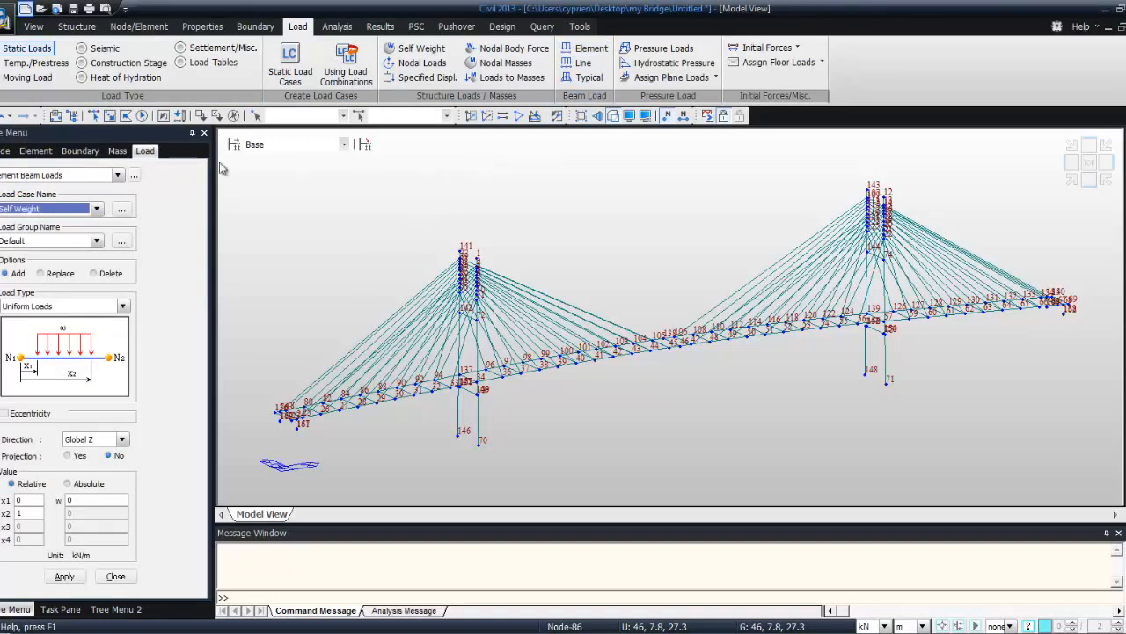
click(96, 209)
click(26, 231)
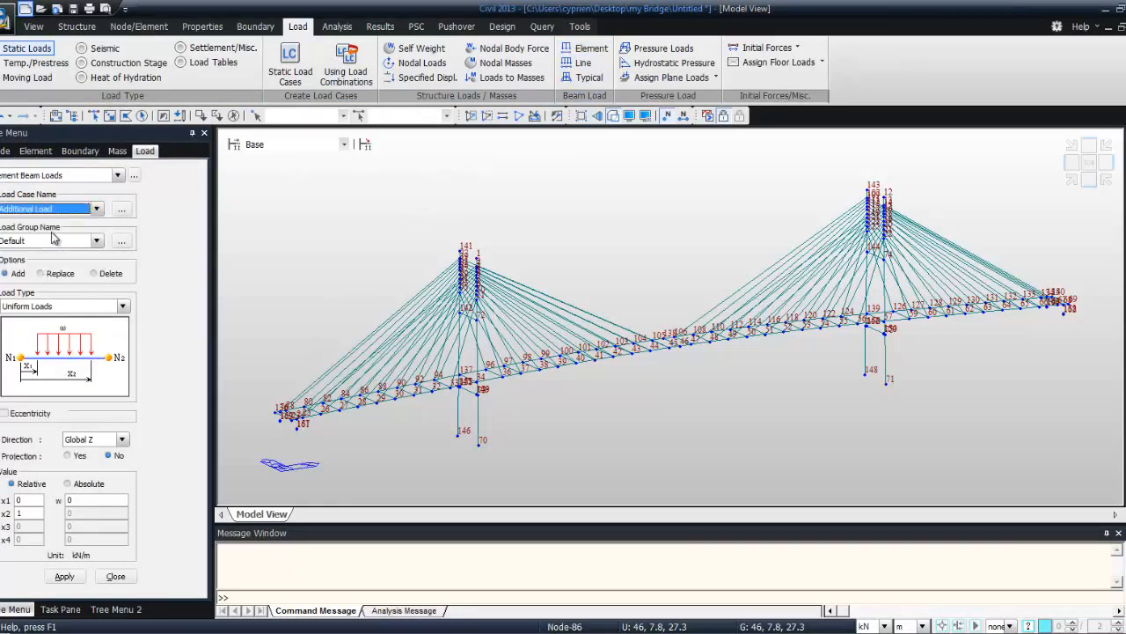
click(84, 460)
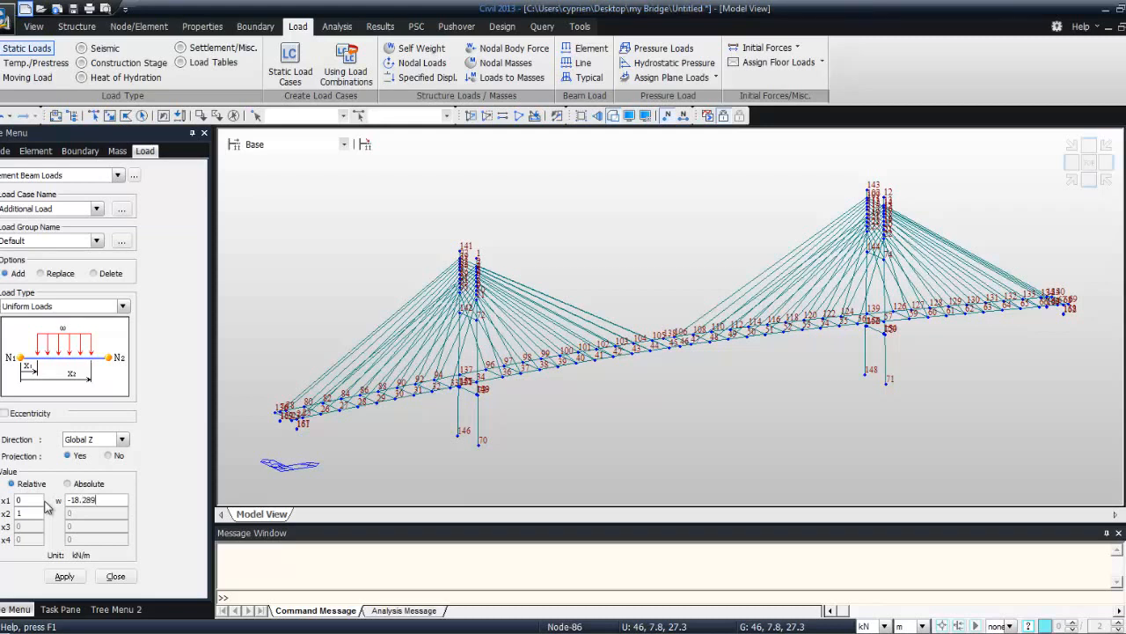
- Select all elements with the Girder material and apply the uniform beam load to them
click(358, 115)
click(109, 122)
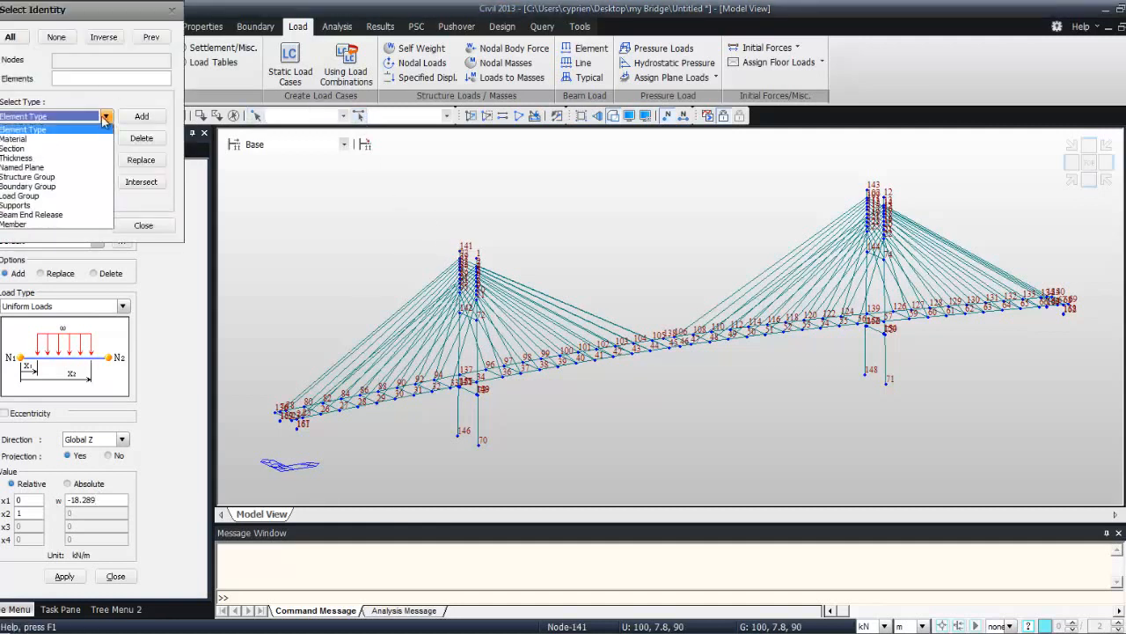
click(78, 147)
click(29, 141)
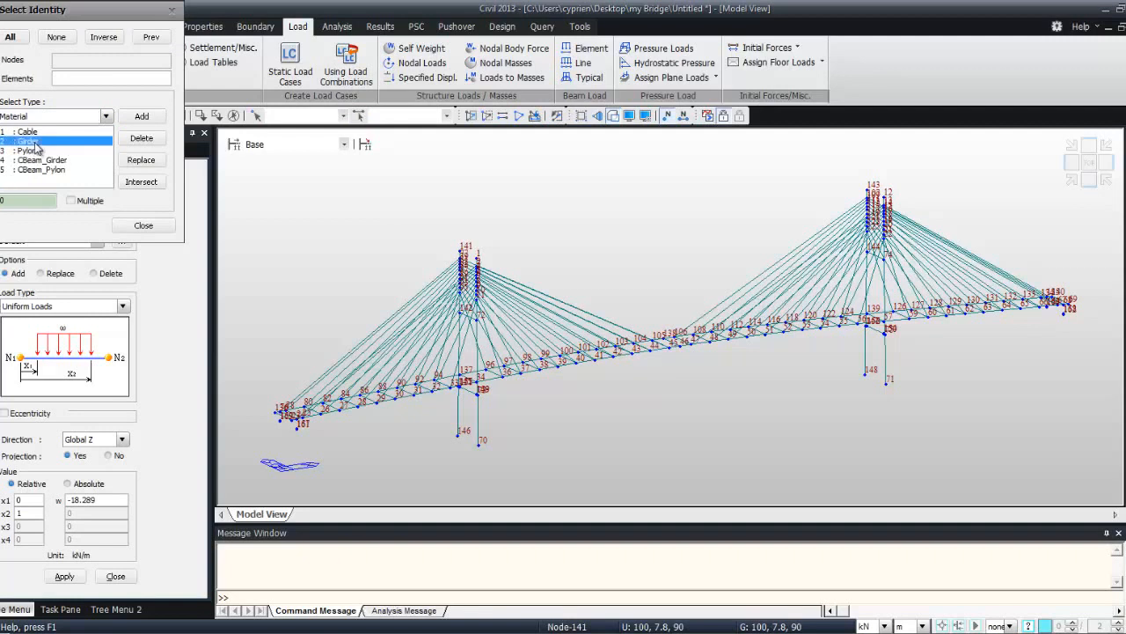
click(141, 116)
click(163, 231)
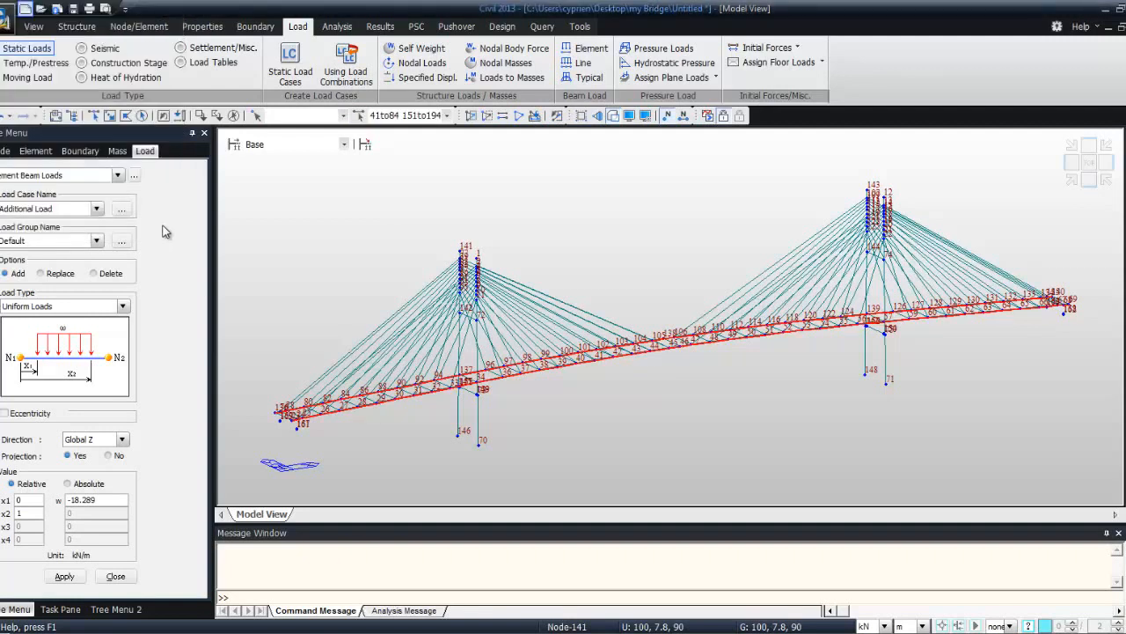
click(68, 577)
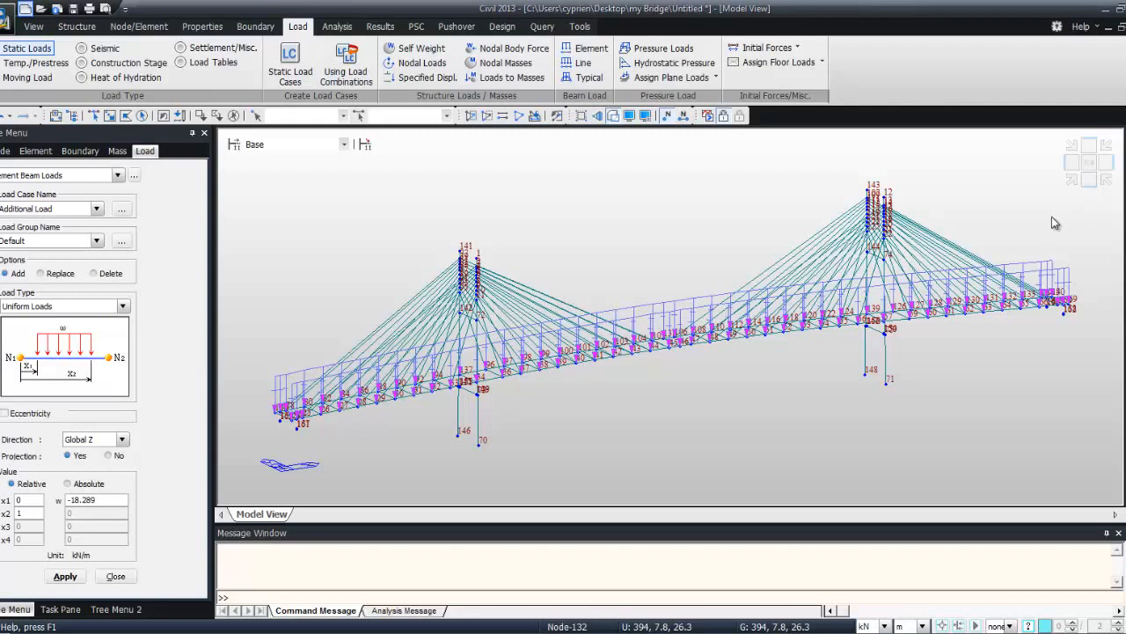
- Define a Pretension Load of 1 kN for the Tension 1 load case with the Default load group
click(1090, 183)
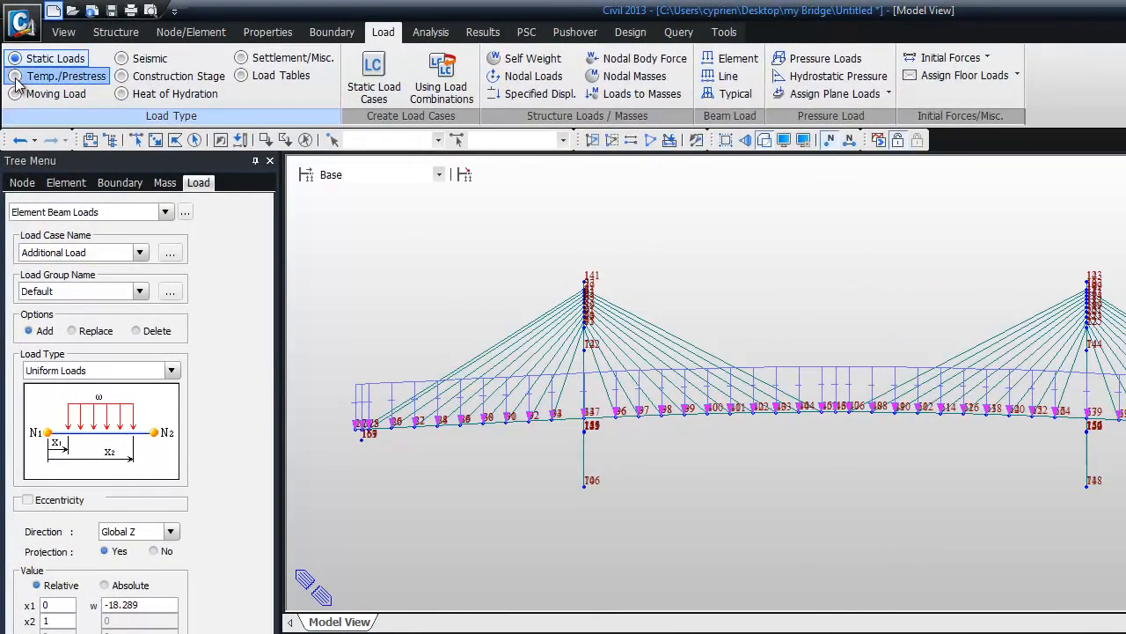
click(17, 77)
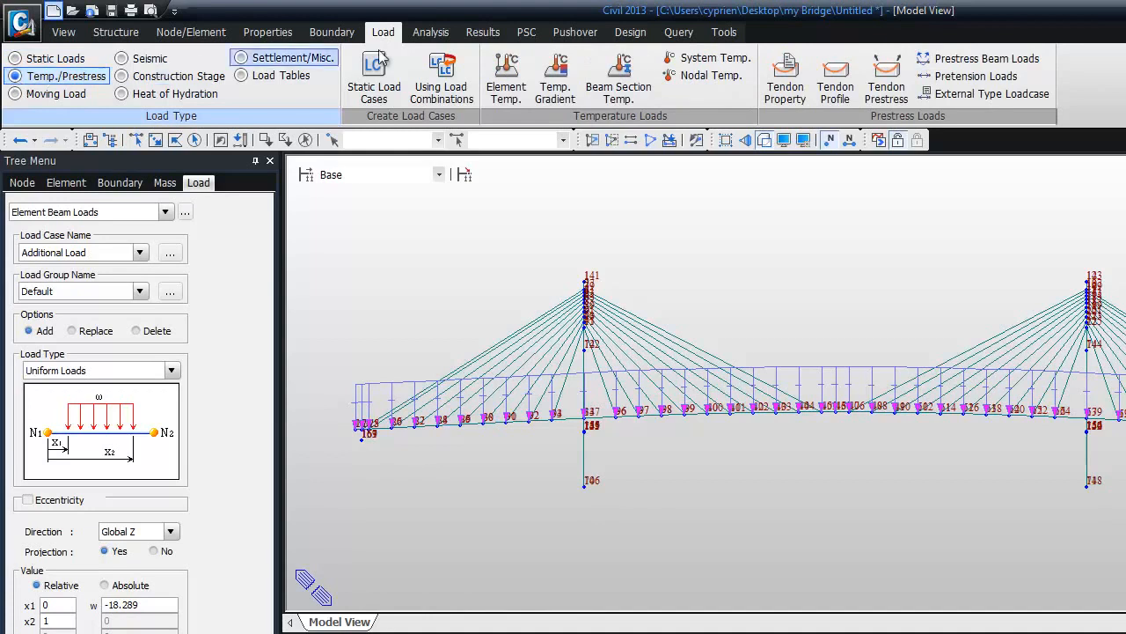
click(1006, 77)
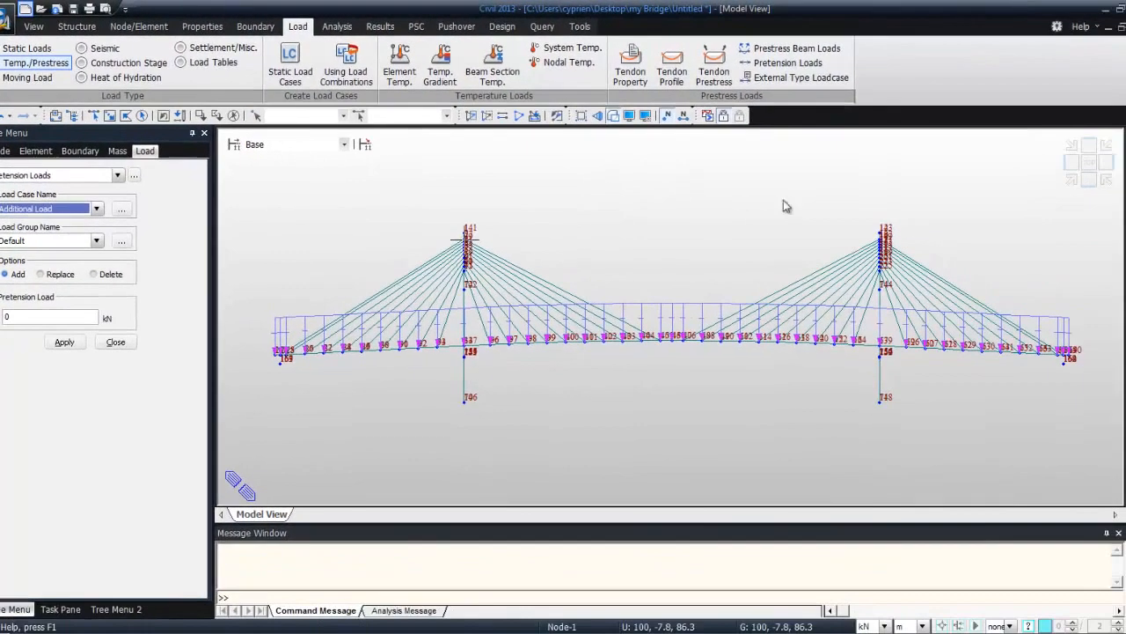
drag(427, 210, 931, 408)
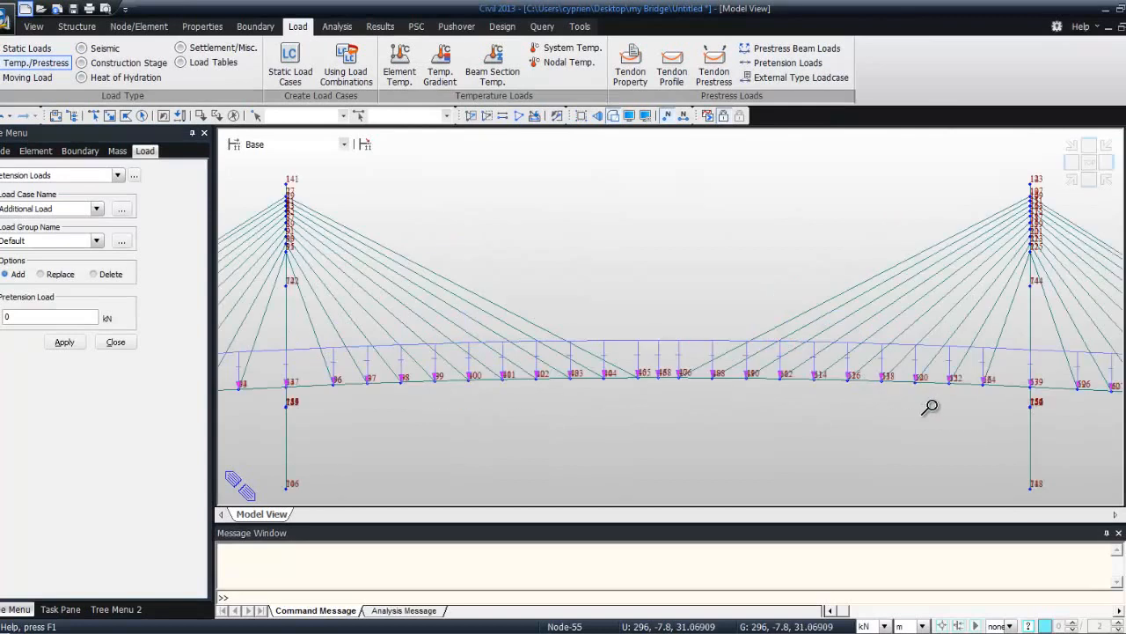
click(97, 208)
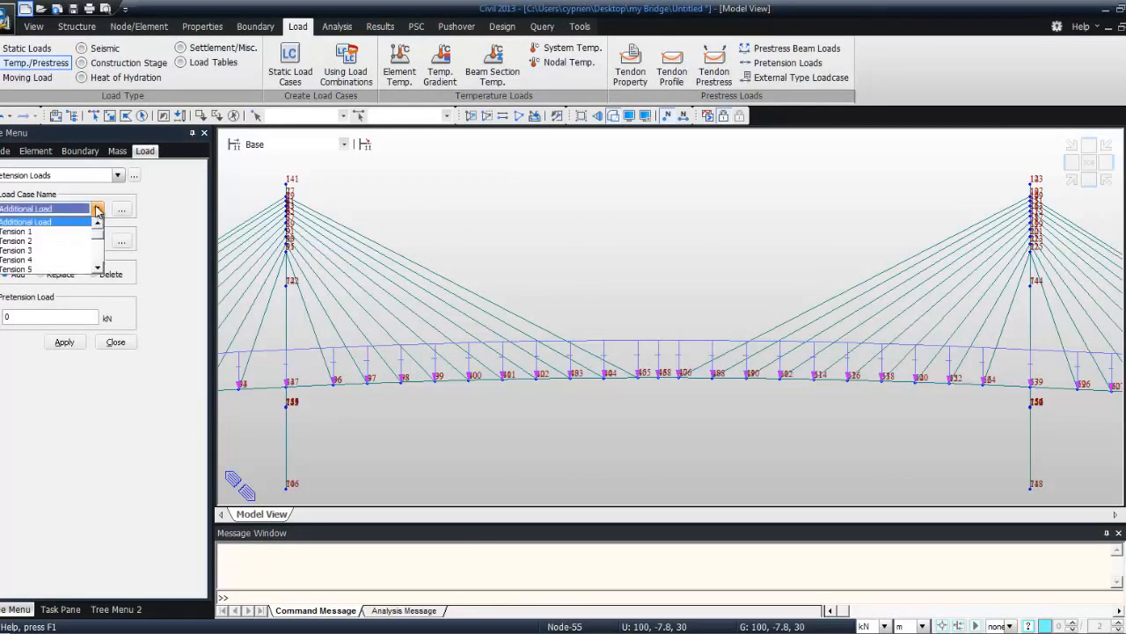
click(54, 233)
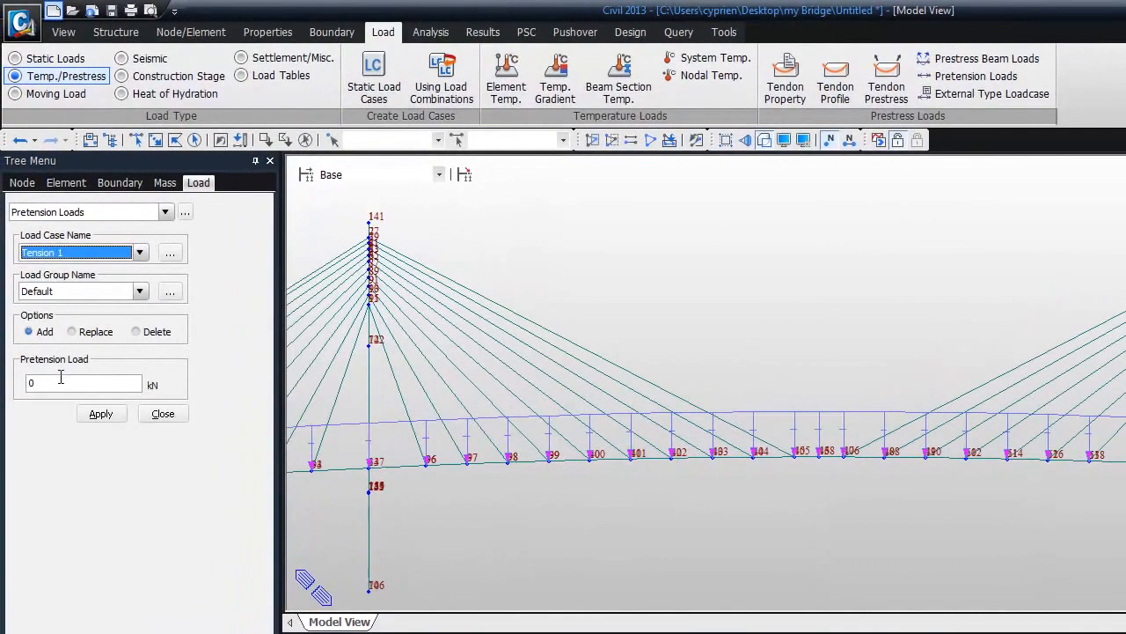
click(60, 380)
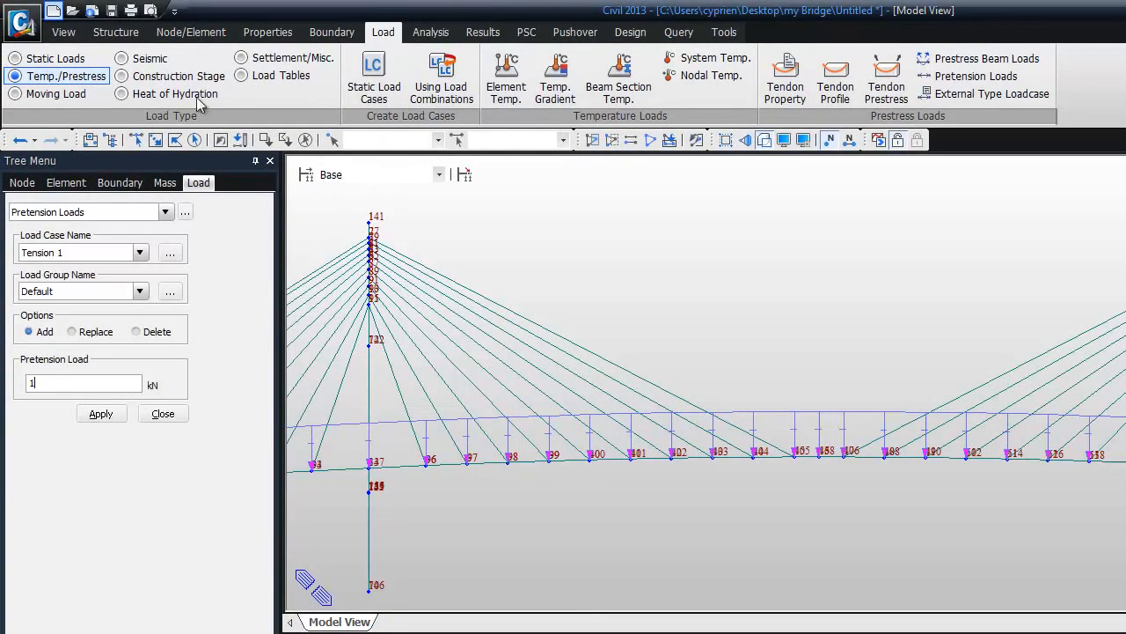
- Select the outermost back-stay cables at both towers, including elements 1 and 111, and apply the Tension 1 pretension to them
click(62, 33)
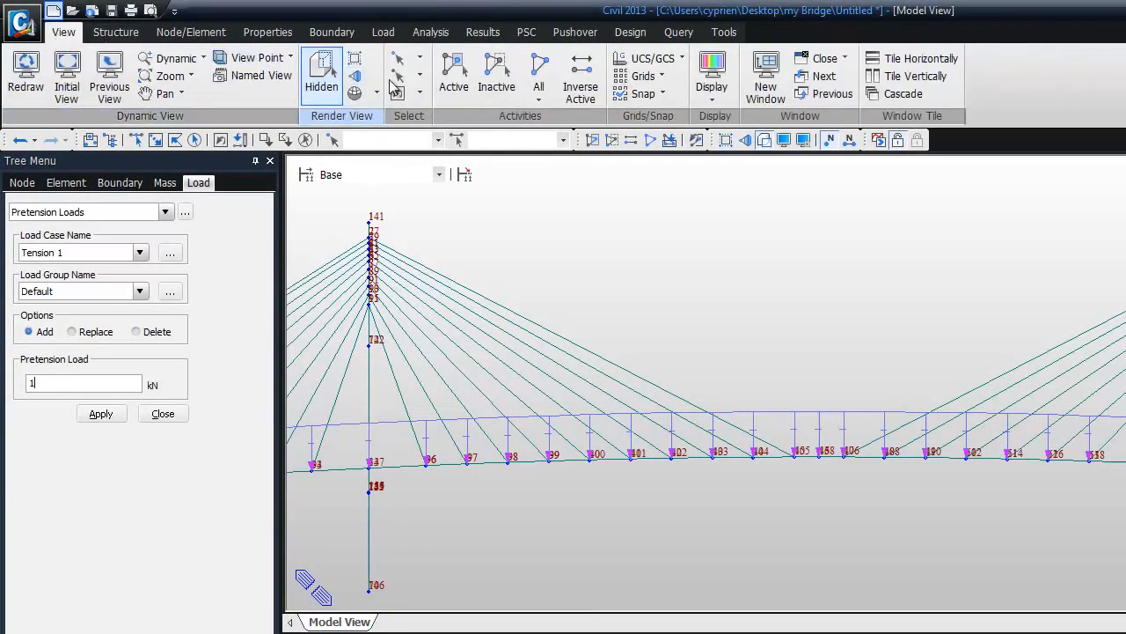
click(421, 77)
click(421, 59)
click(422, 58)
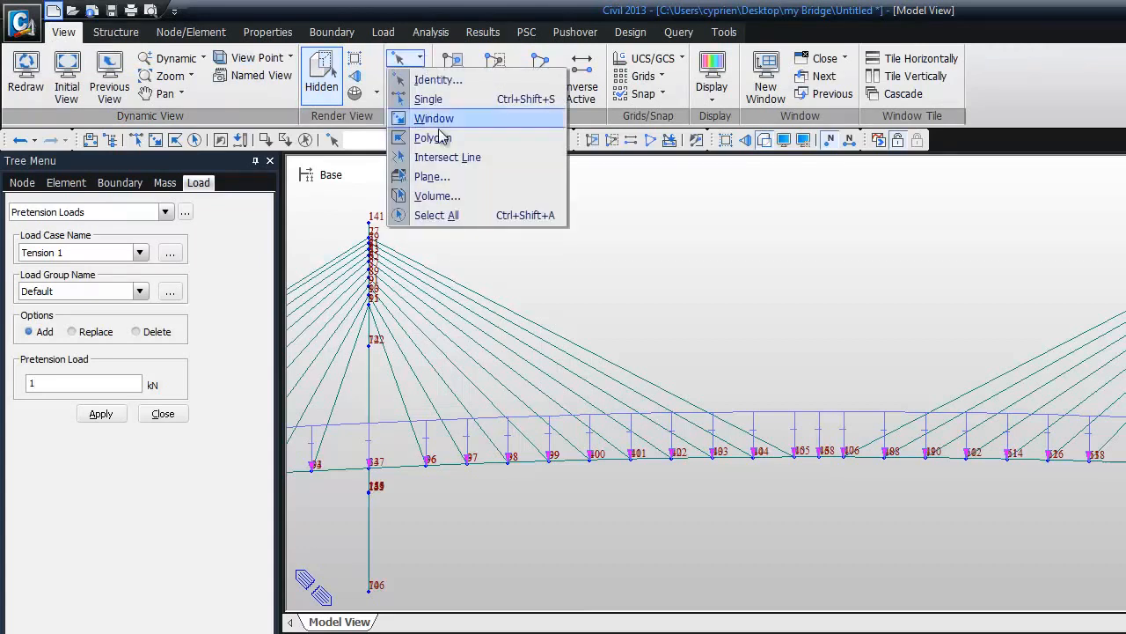
click(440, 133)
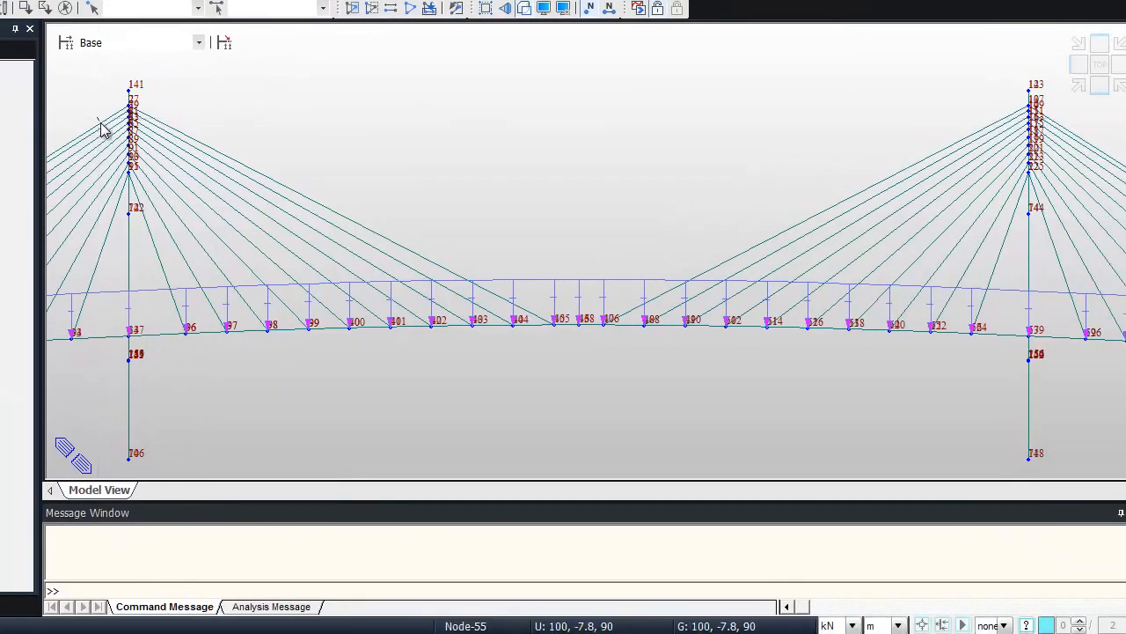
click(102, 127)
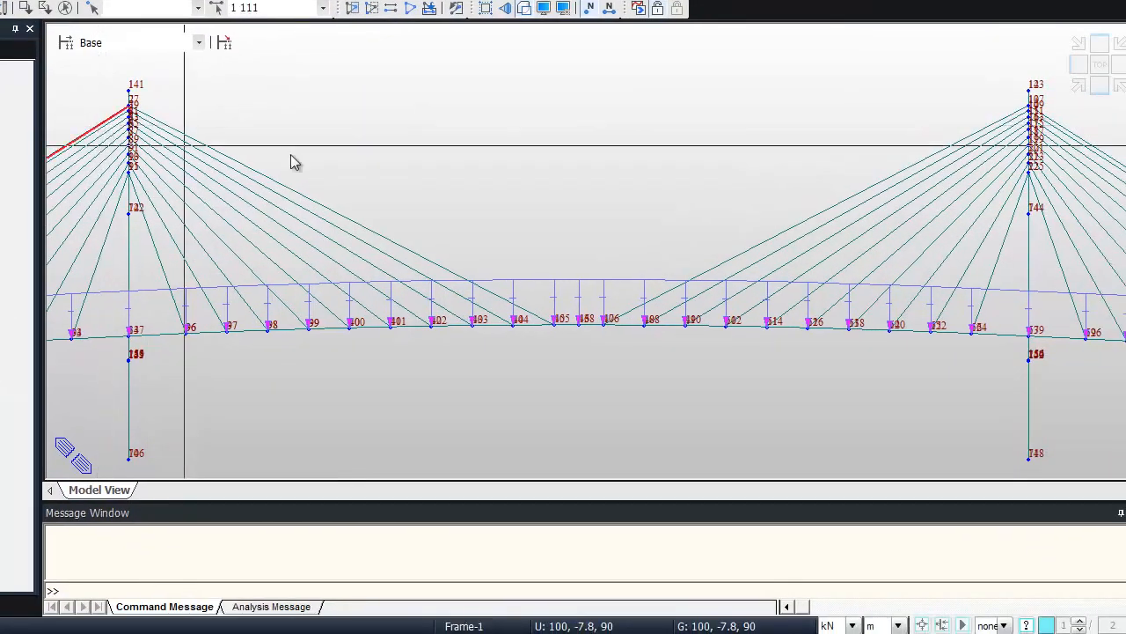
click(1067, 134)
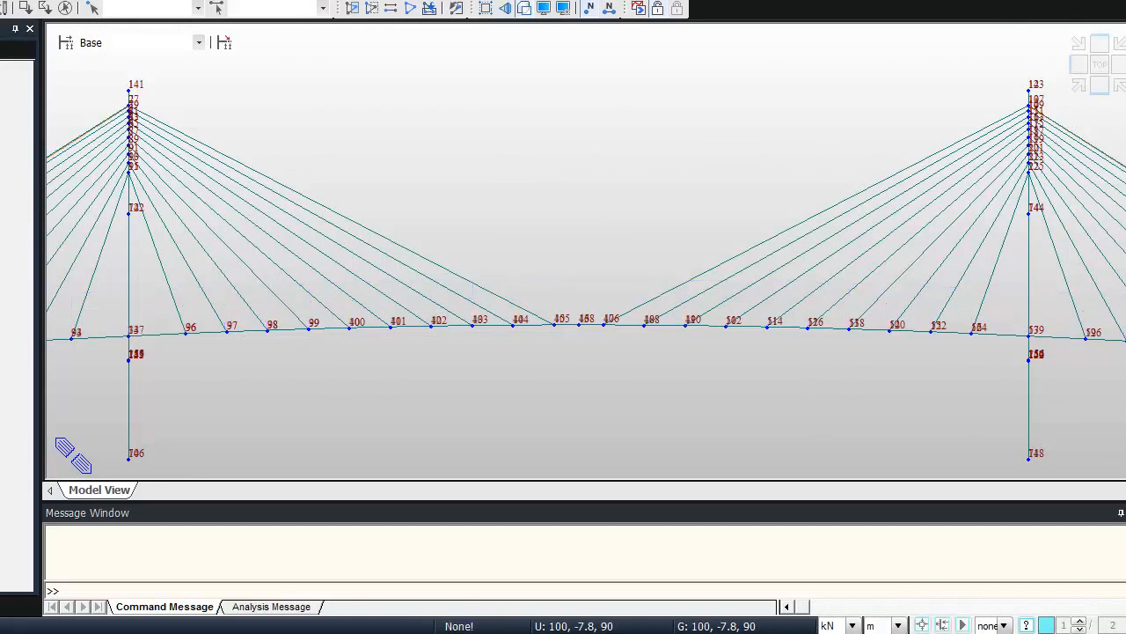
- Apply the 1 kN pretension for Tension 2 to cable elements 2 and 112 and their mirrored cables at the other tower
click(70, 150)
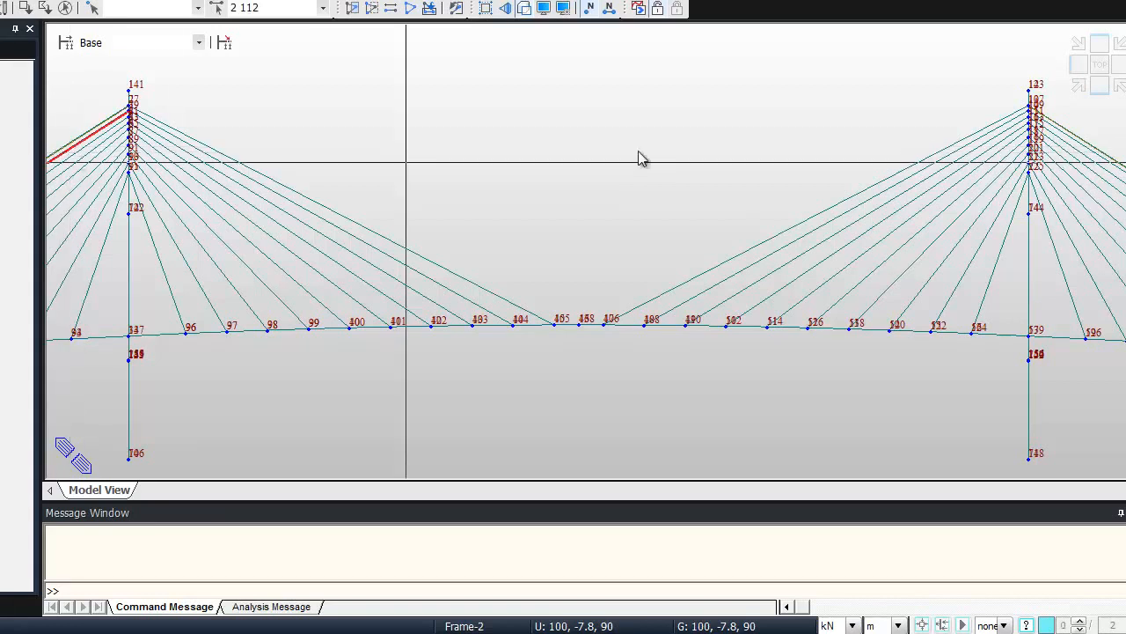
click(1071, 143)
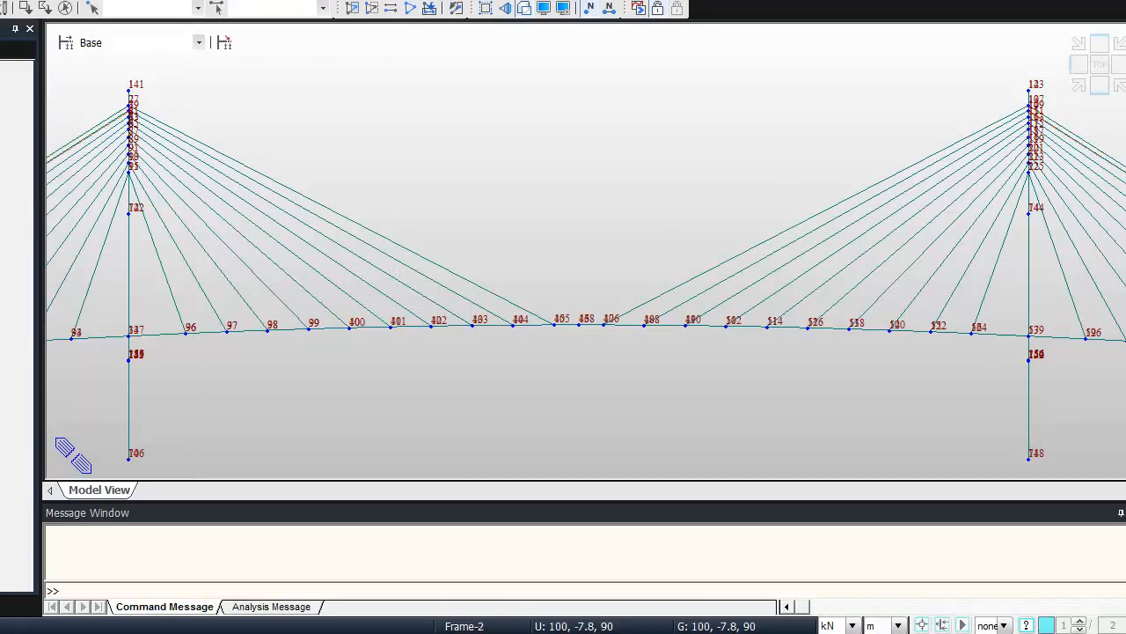
- Apply the 1 kN pretension to cable elements 3, 38, 113 and 148 in the Tension 3 load case
click(55, 178)
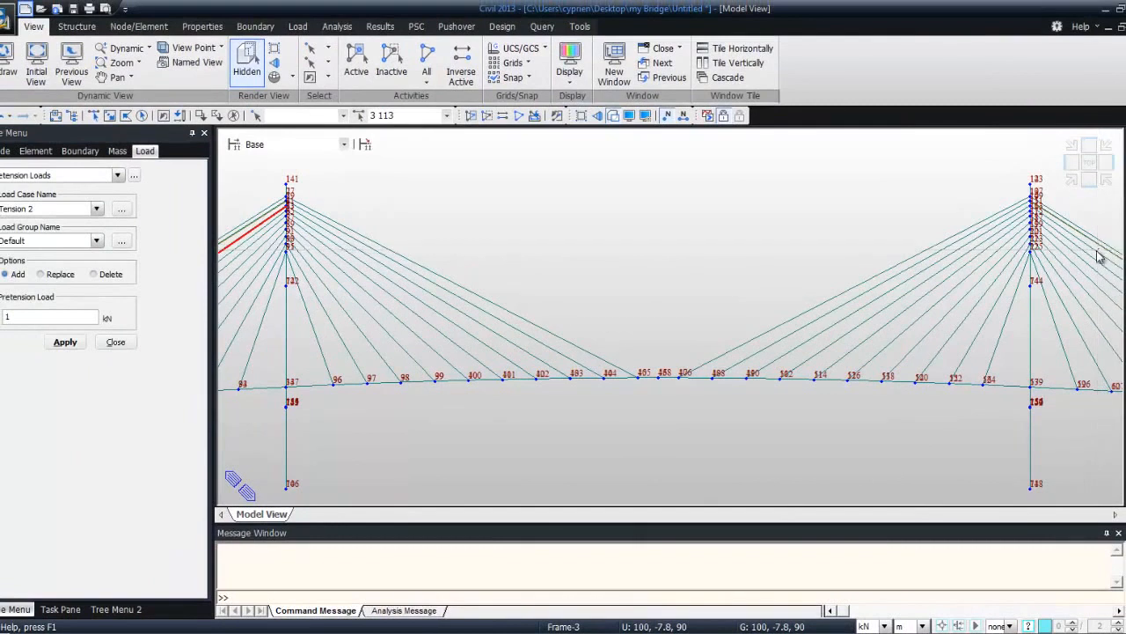
click(1097, 256)
click(97, 208)
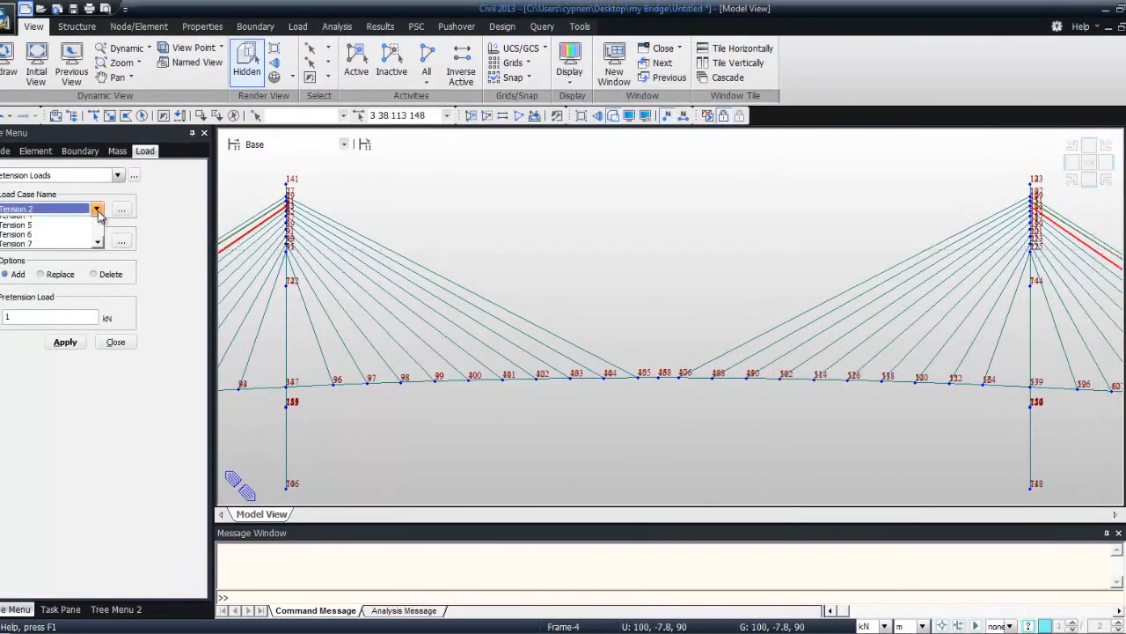
click(80, 231)
click(64, 342)
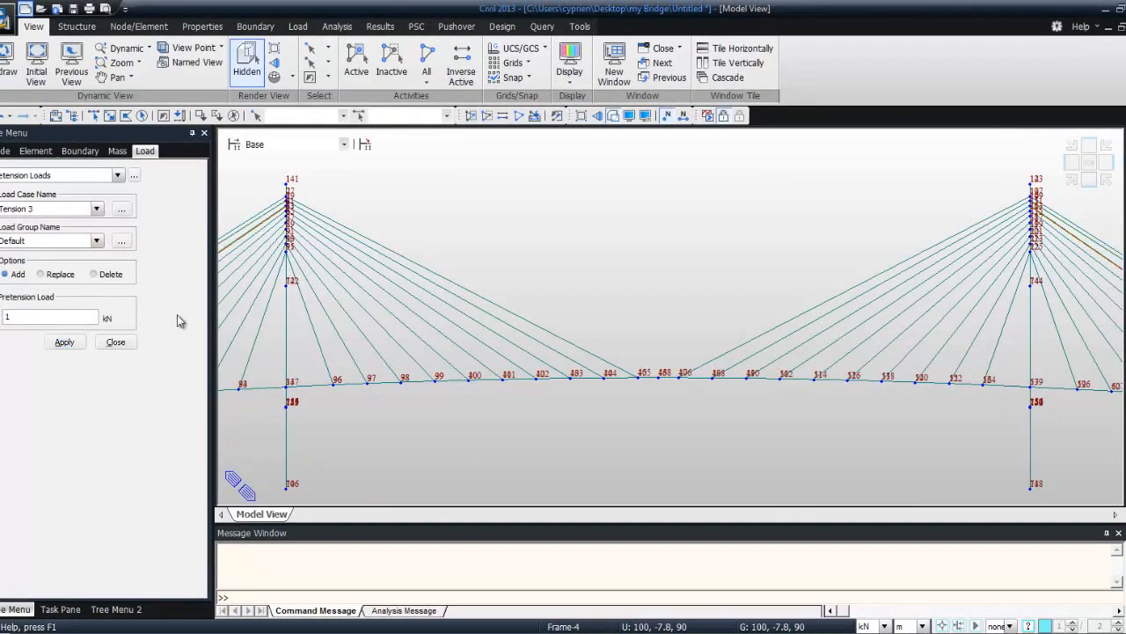
- Apply the 1 kN pretension to cable elements 4, 37, 114 and 147 in the Tension 4 load case
click(229, 259)
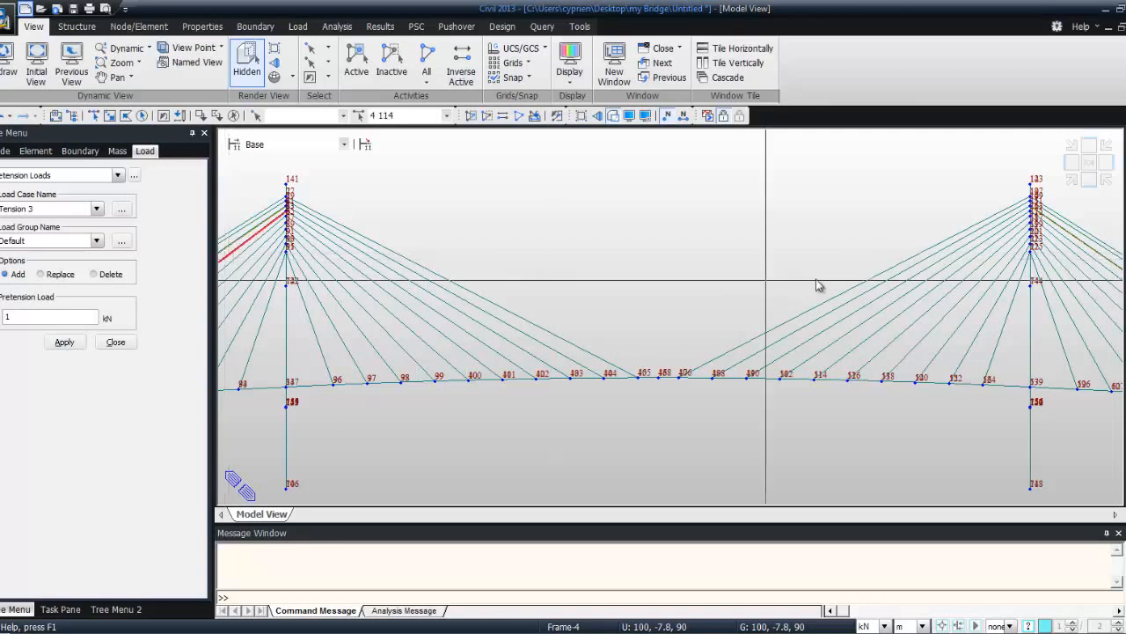
click(1085, 256)
click(96, 208)
click(73, 230)
click(64, 342)
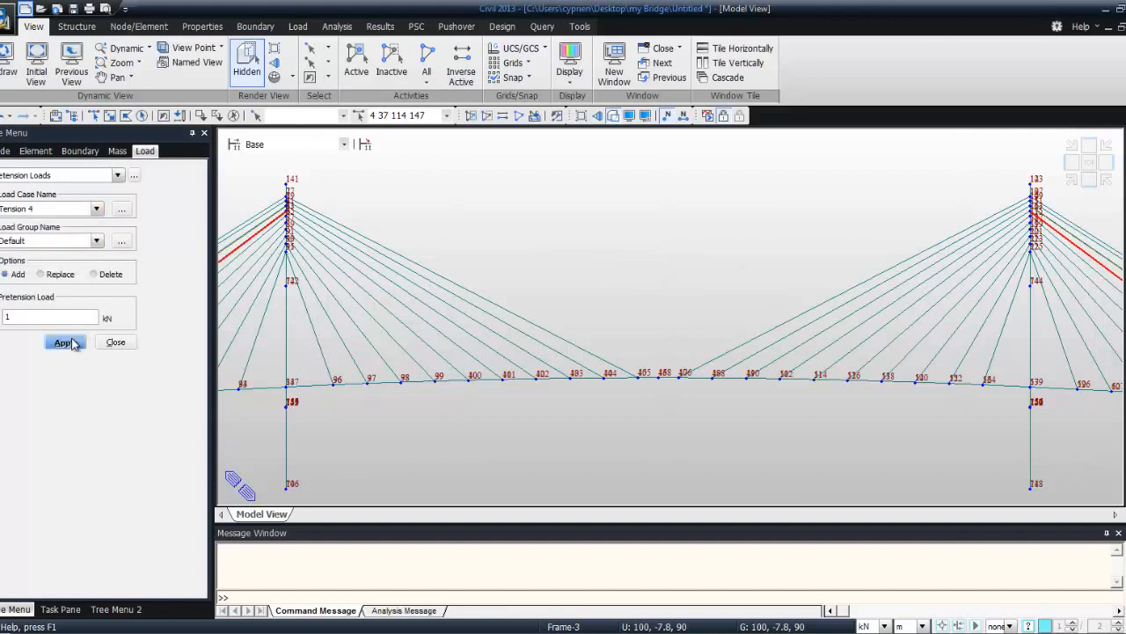
- Apply the 1 kN pretension to cable elements 5, 36, 115 and 146 in the Tension 5 load case
click(235, 261)
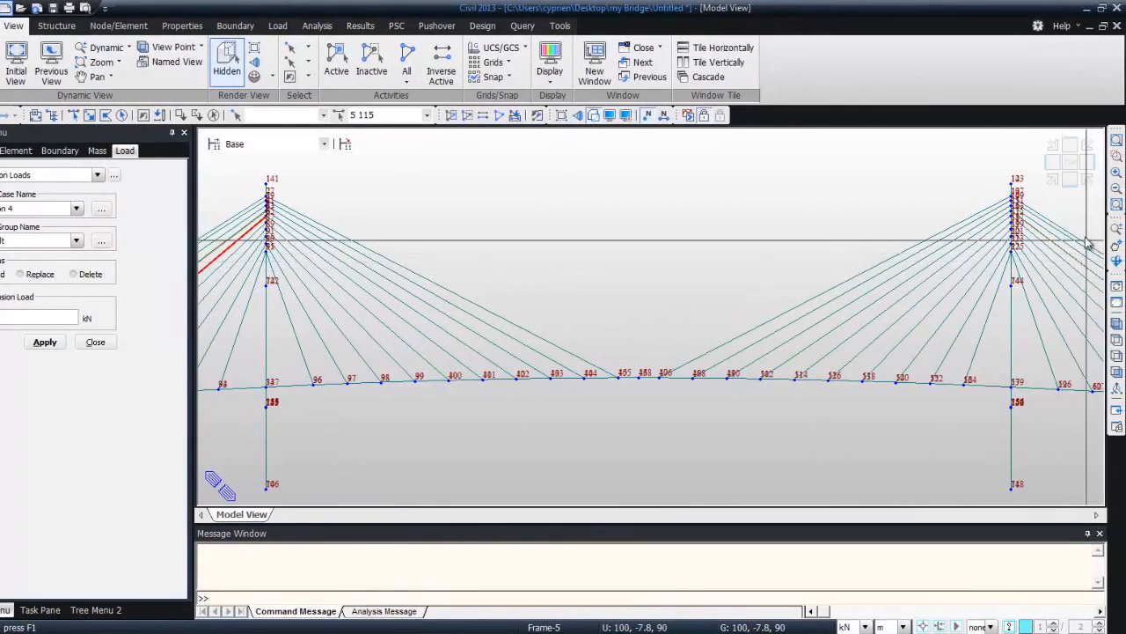
click(1079, 274)
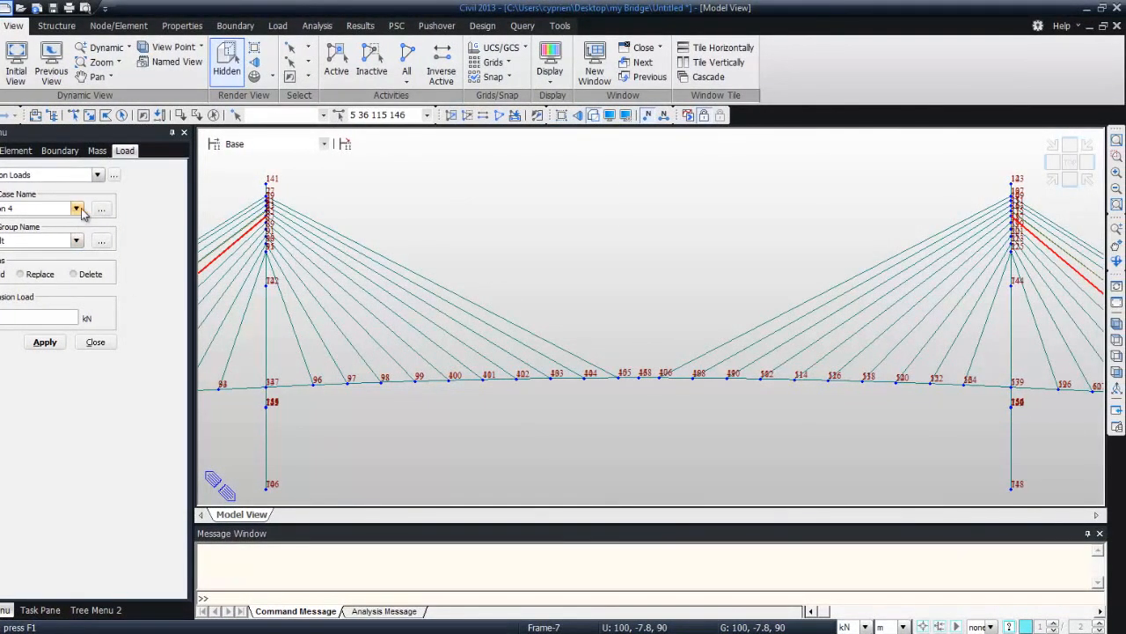
click(77, 208)
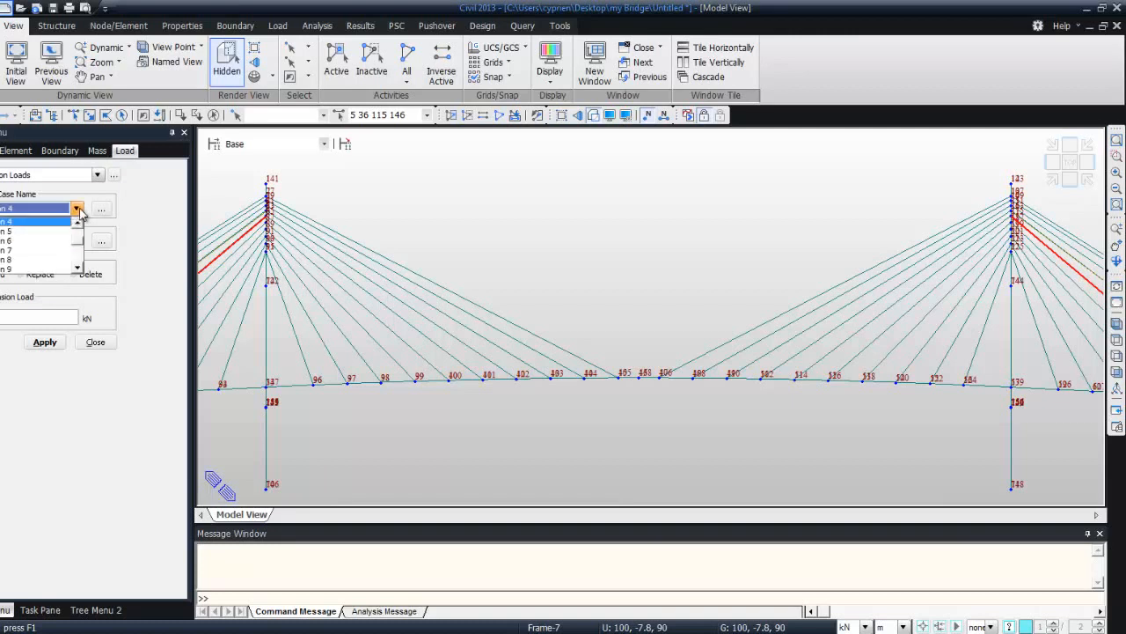
click(54, 233)
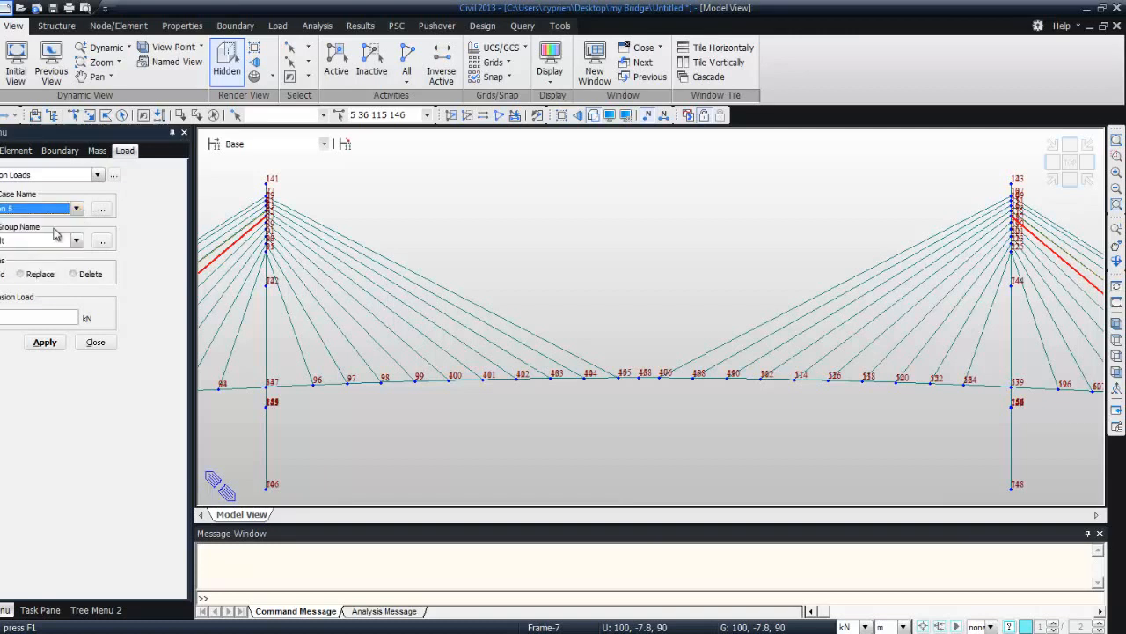
click(45, 341)
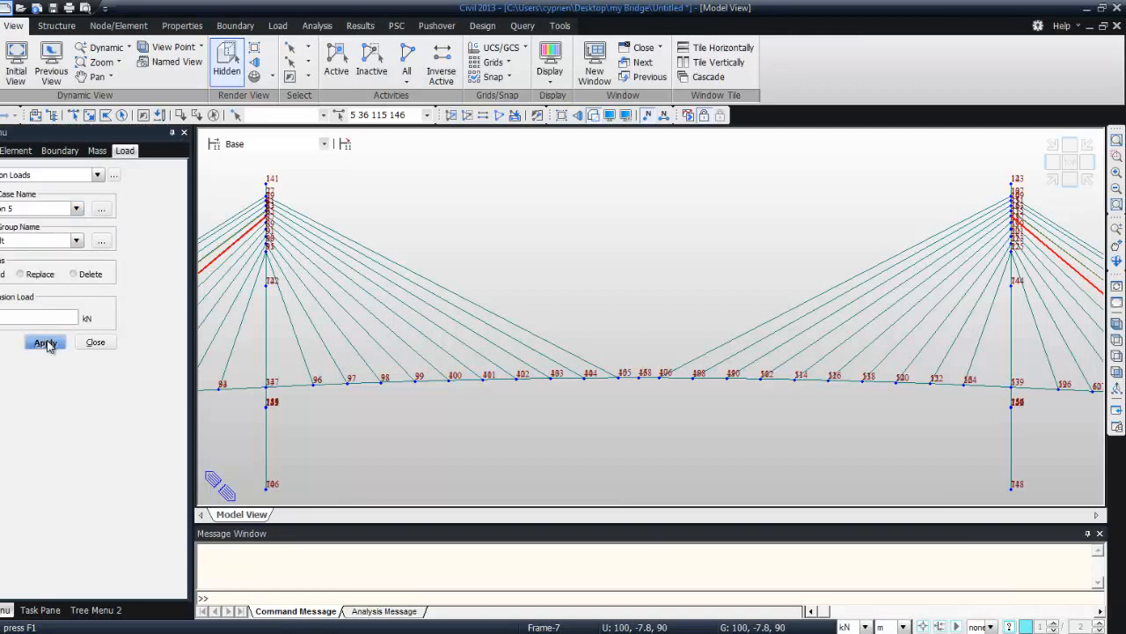
- Apply the 1 kN pretension to cable elements 6, 35, 116 and 145 in the Tension 6 load case
click(212, 284)
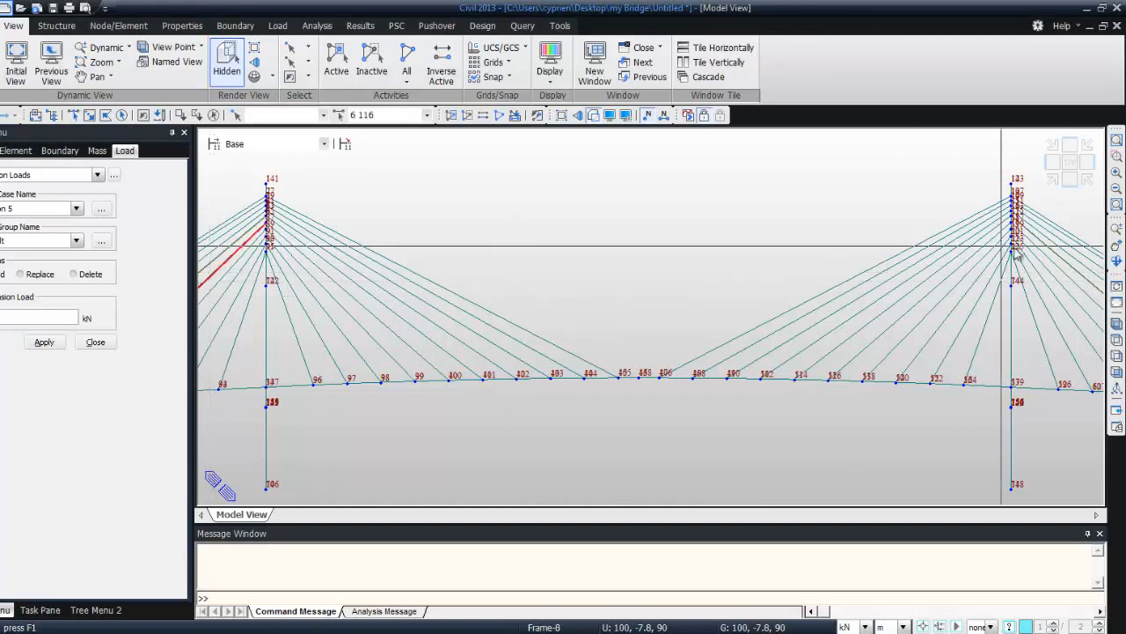
click(1067, 283)
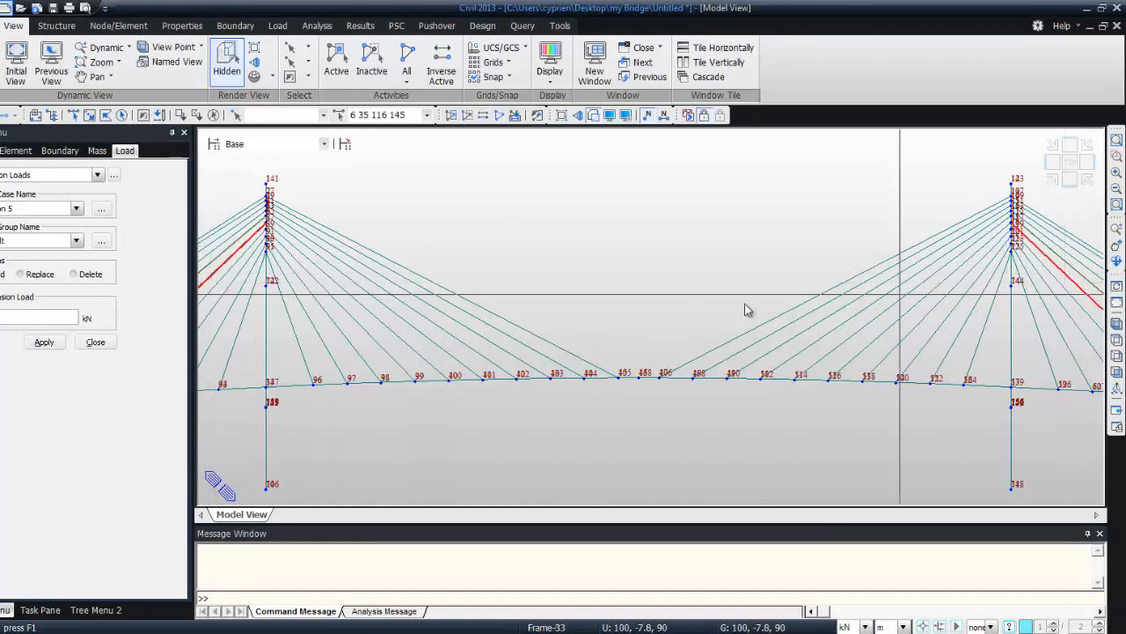
click(76, 207)
click(62, 232)
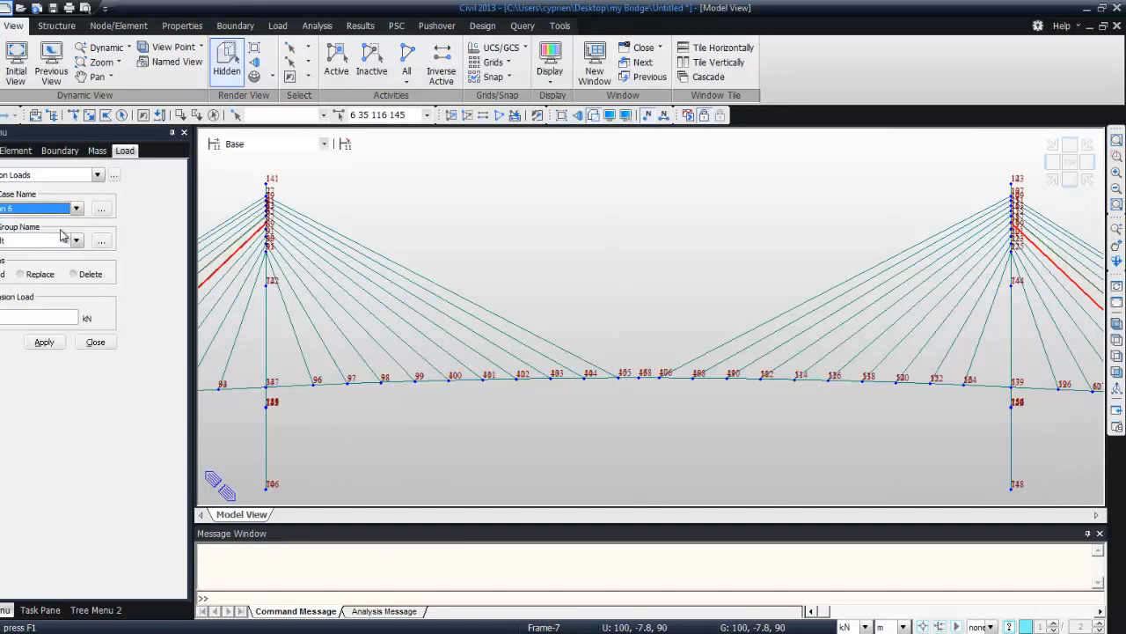
click(62, 342)
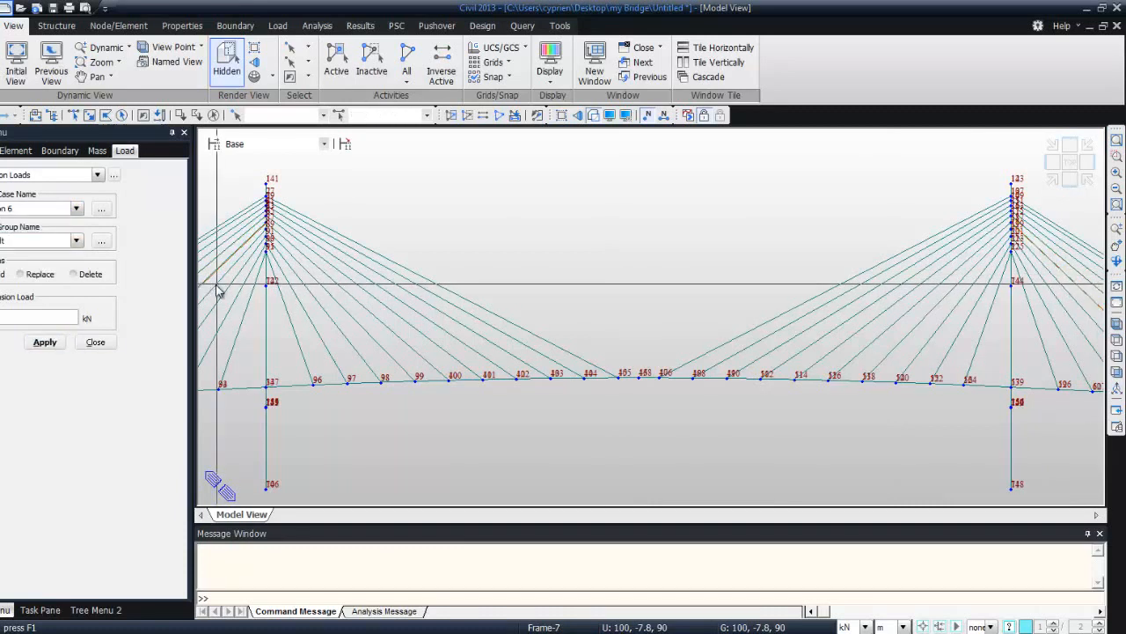
- Apply the 1 kN pretension to cable elements 7, 34, 117 and 144 in the Tension 7 load case
drag(211, 285, 217, 293)
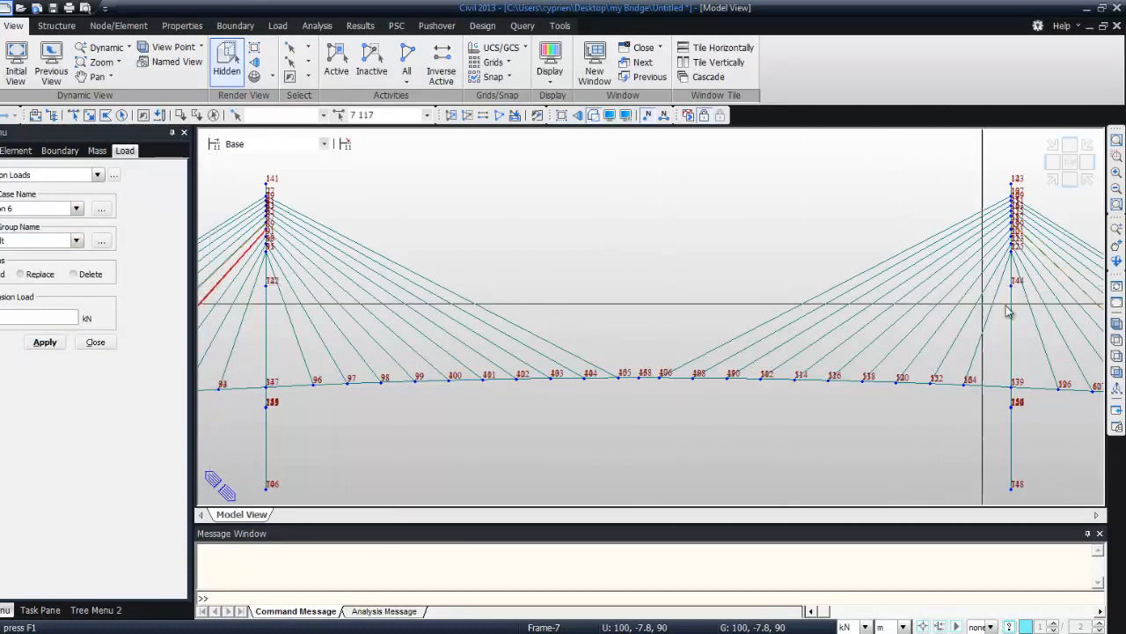
click(1081, 315)
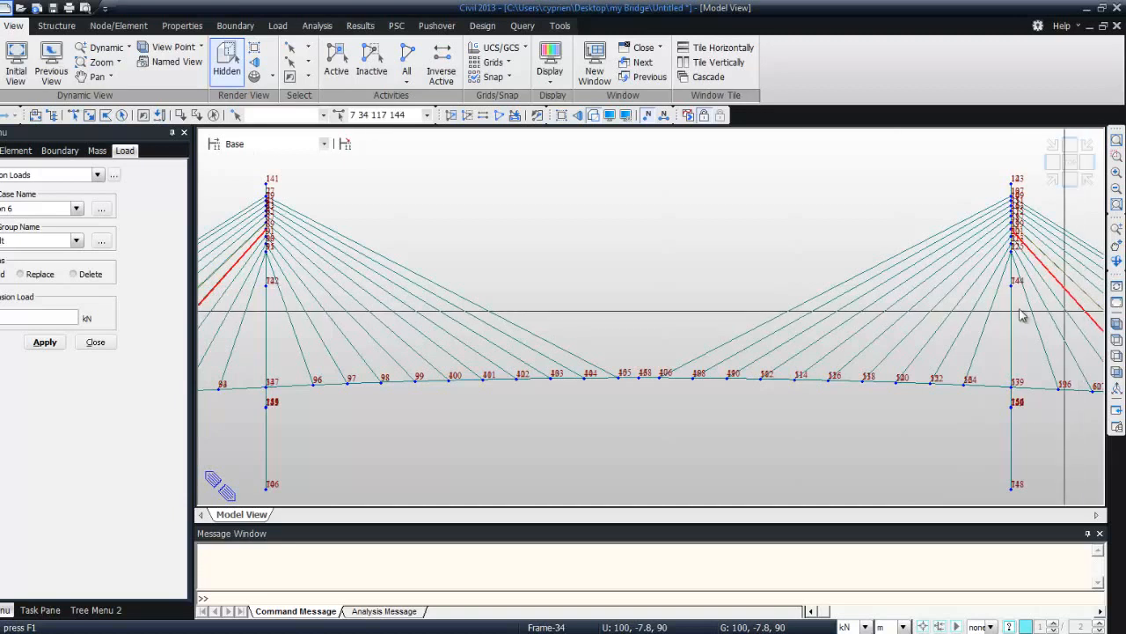
click(76, 209)
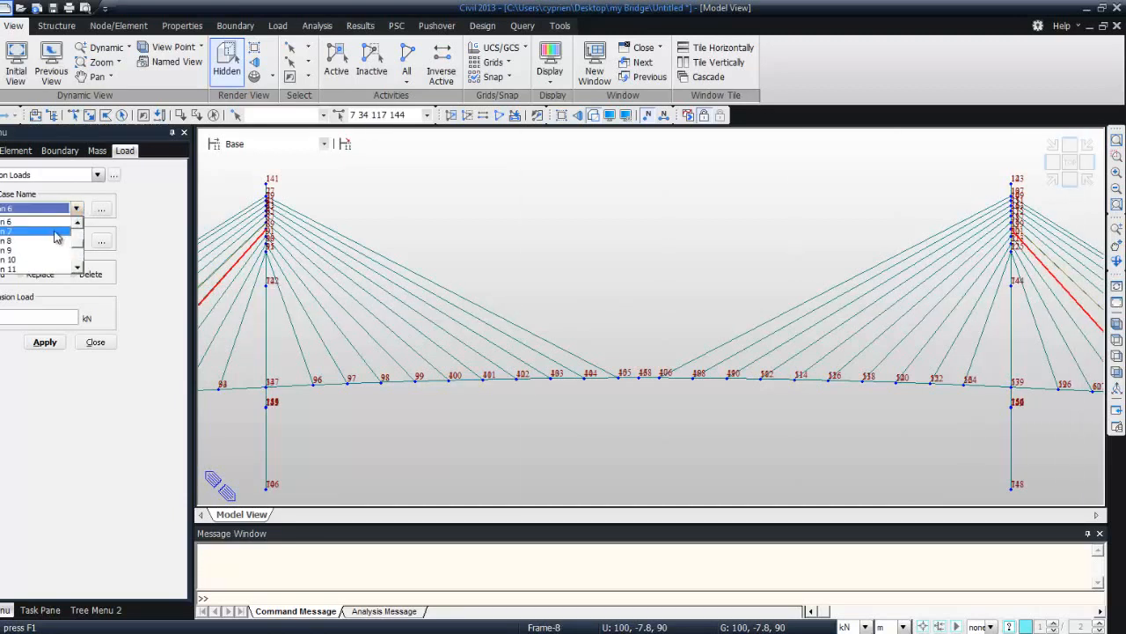
click(65, 231)
click(44, 342)
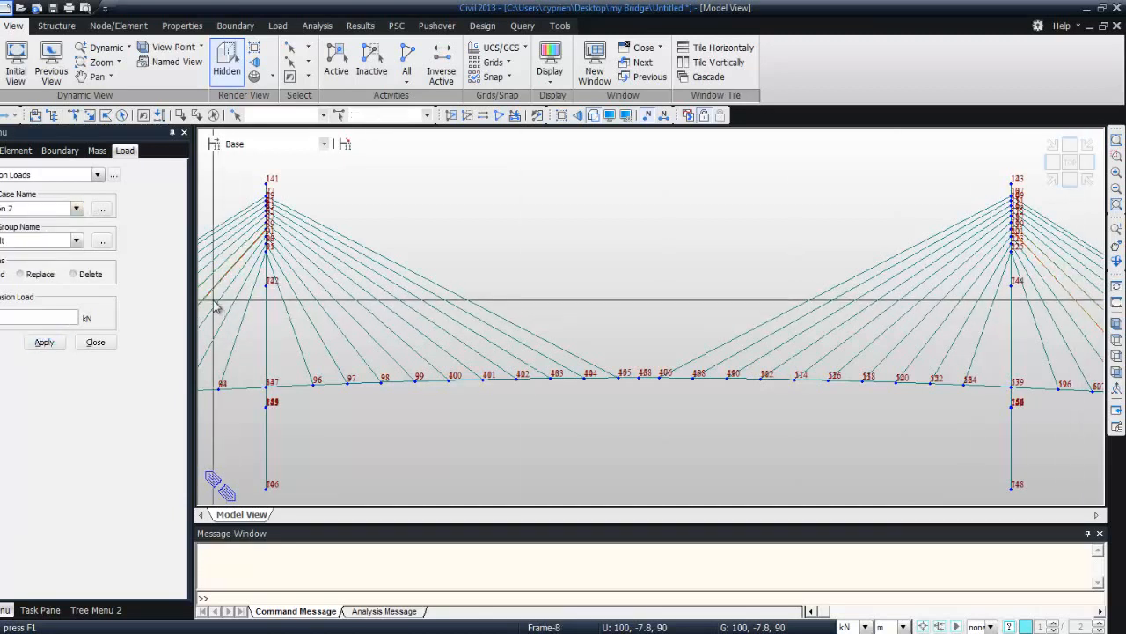
- Apply the 1 kN pretension to cable elements 8, 33, 118 and 143 in the Tension 8 load case
click(215, 309)
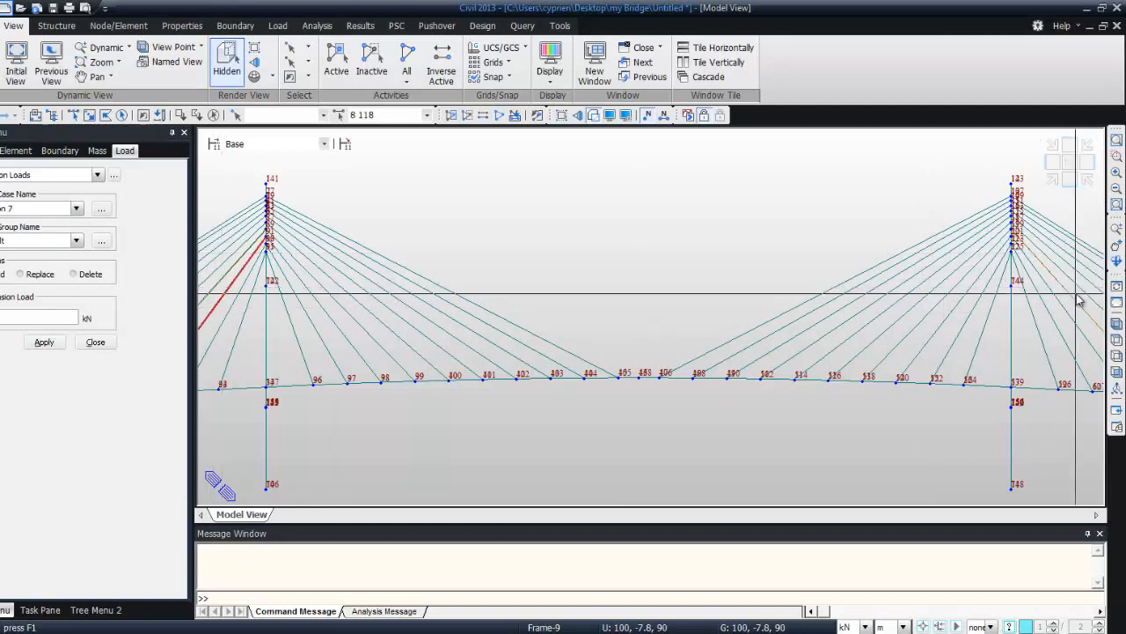
click(1067, 317)
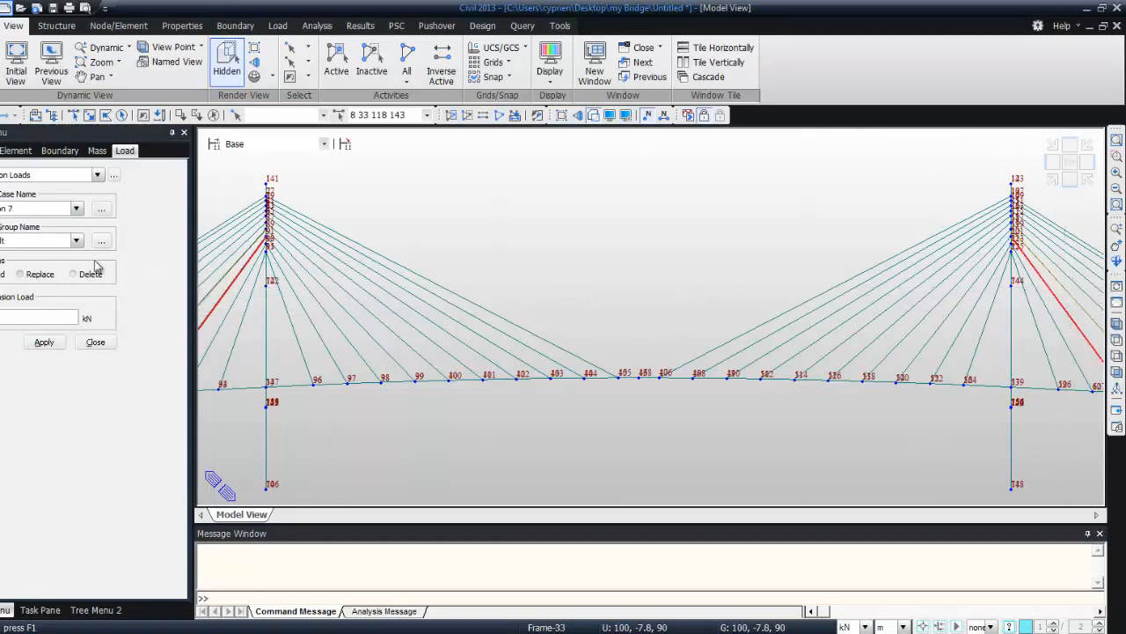
click(76, 208)
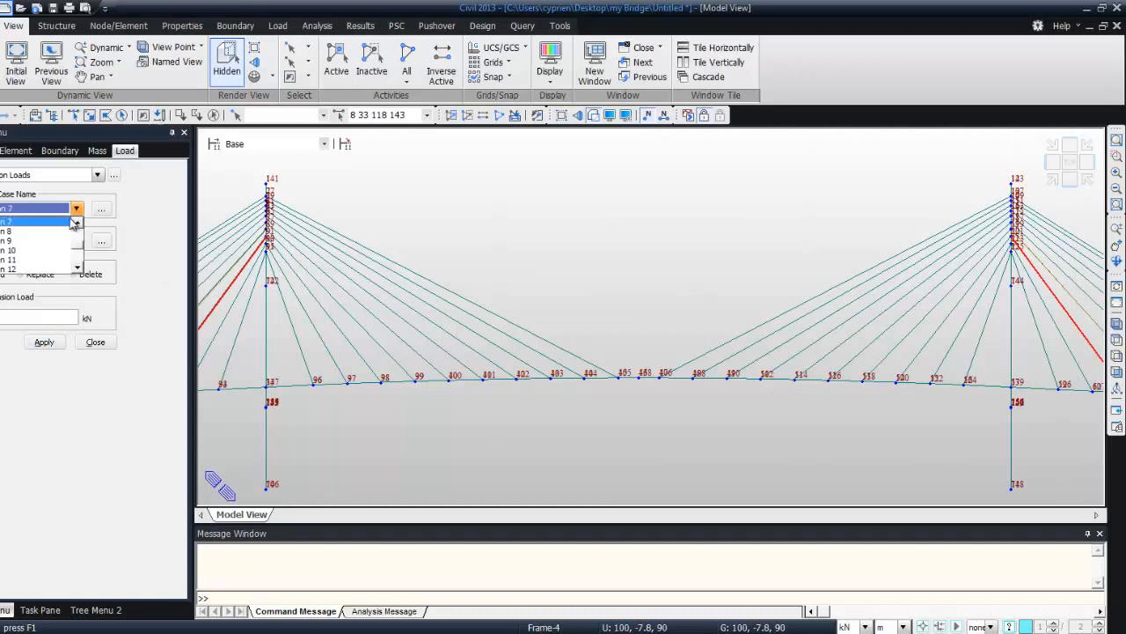
click(54, 233)
click(46, 341)
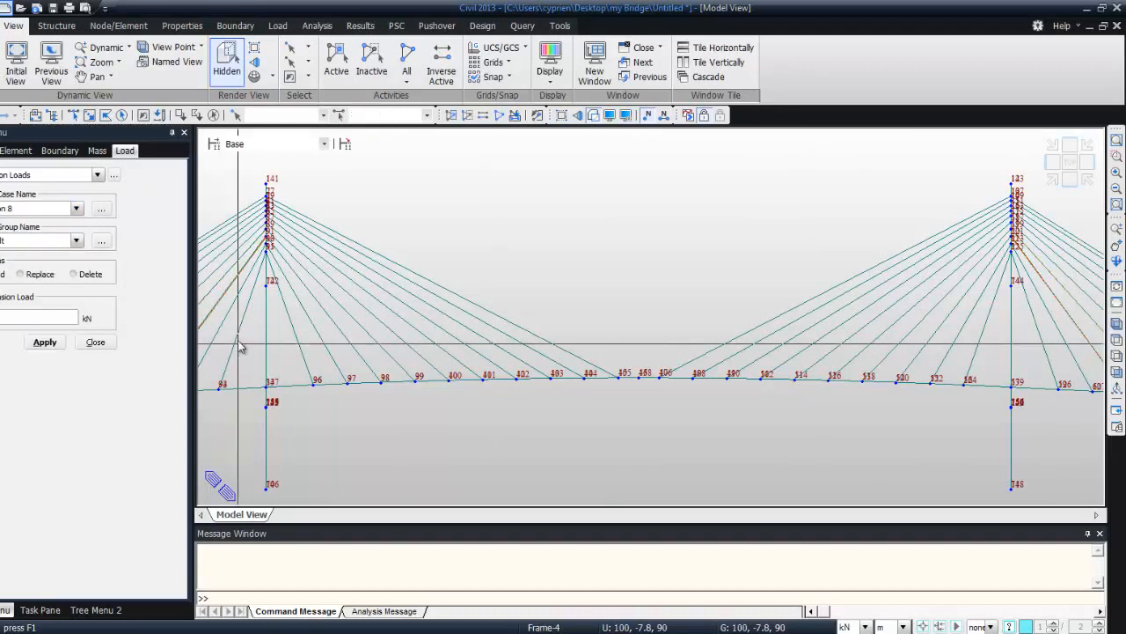
- Apply the 1 kN pretension to cable elements 9, 32, 119 and 142 in the Tension 9 load case
click(222, 336)
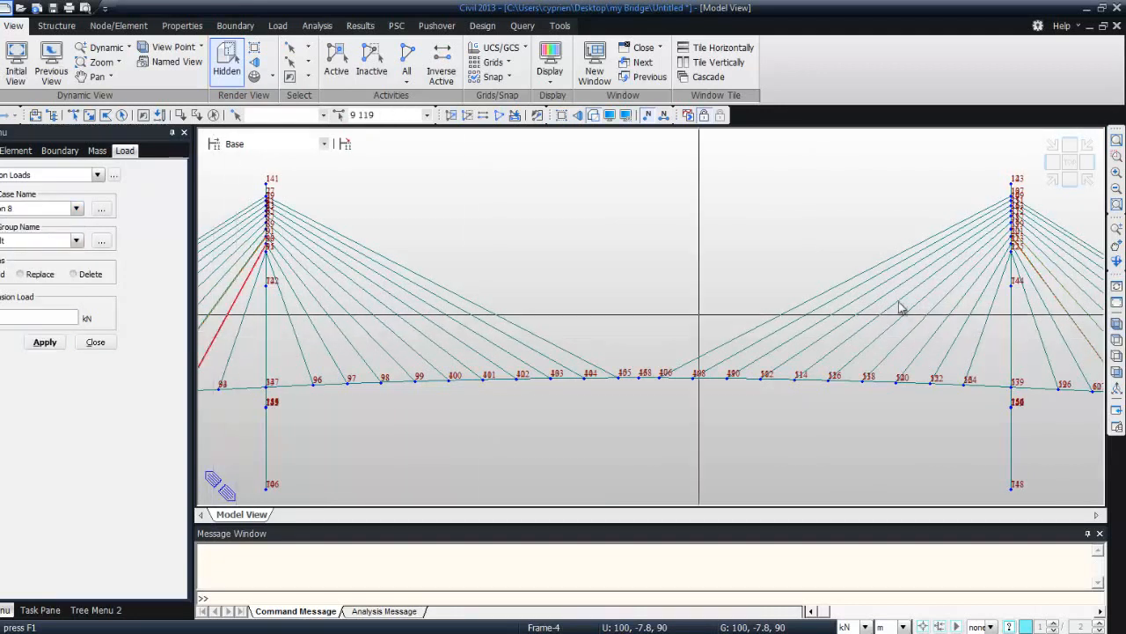
click(1059, 329)
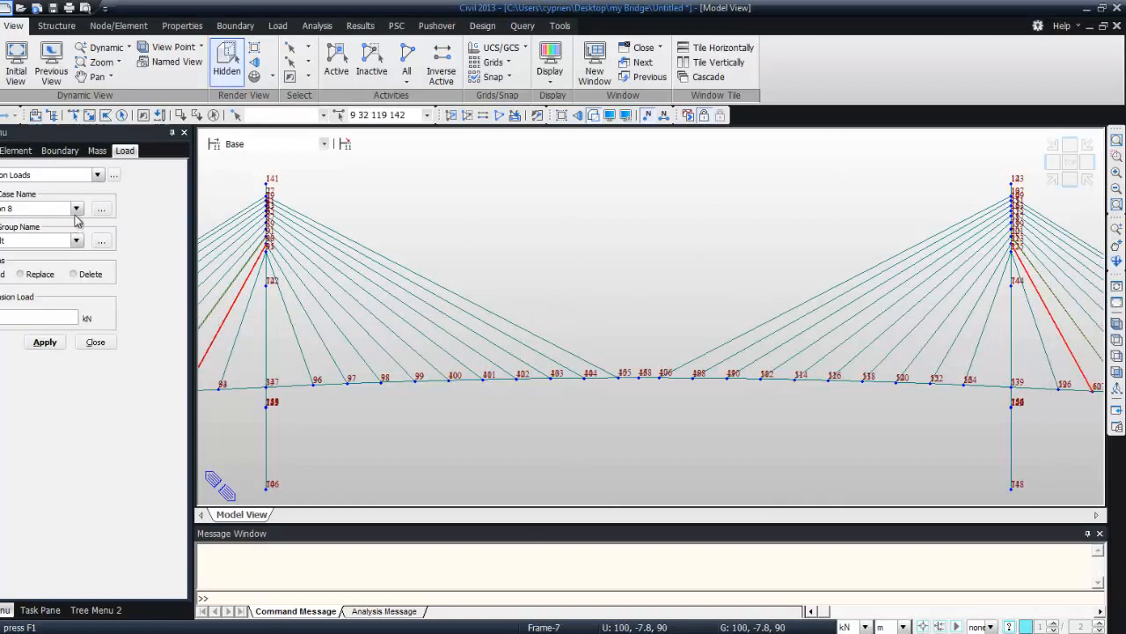
click(76, 209)
click(48, 236)
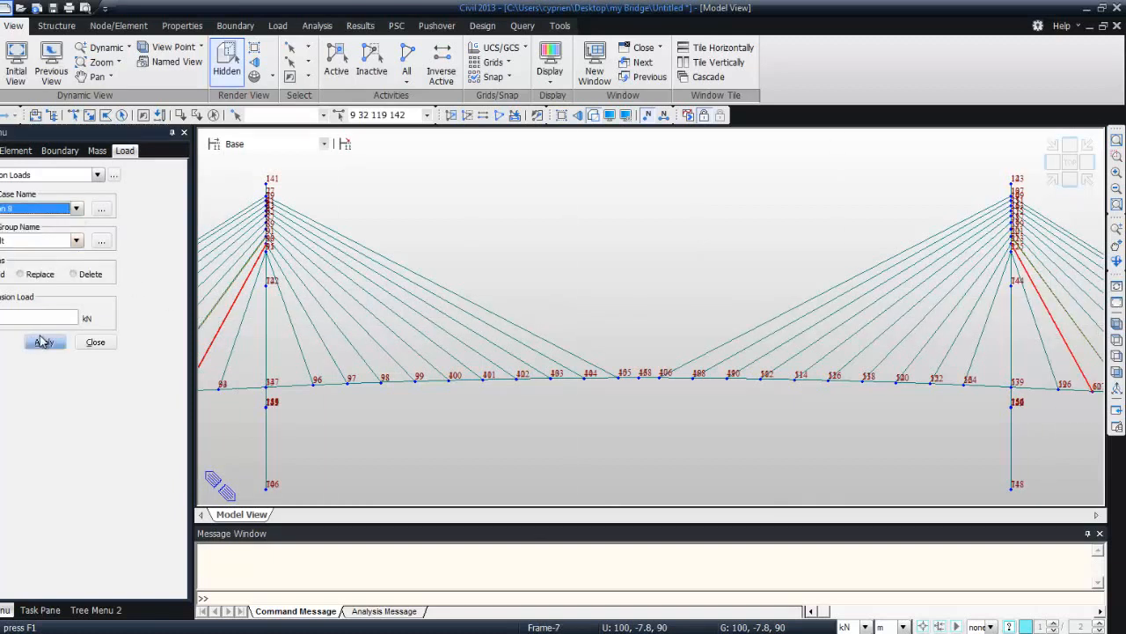
click(44, 342)
- Apply the 1 kN pretension to cable elements 10, 31, 120 and 141 in the Tension 10 load case
click(242, 359)
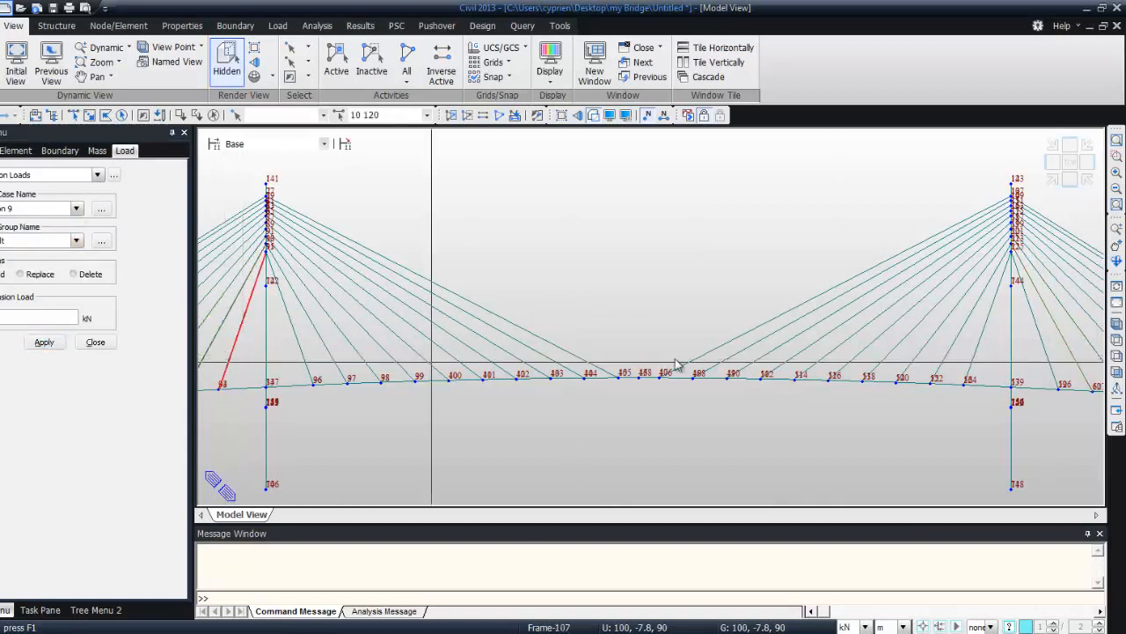
click(1056, 357)
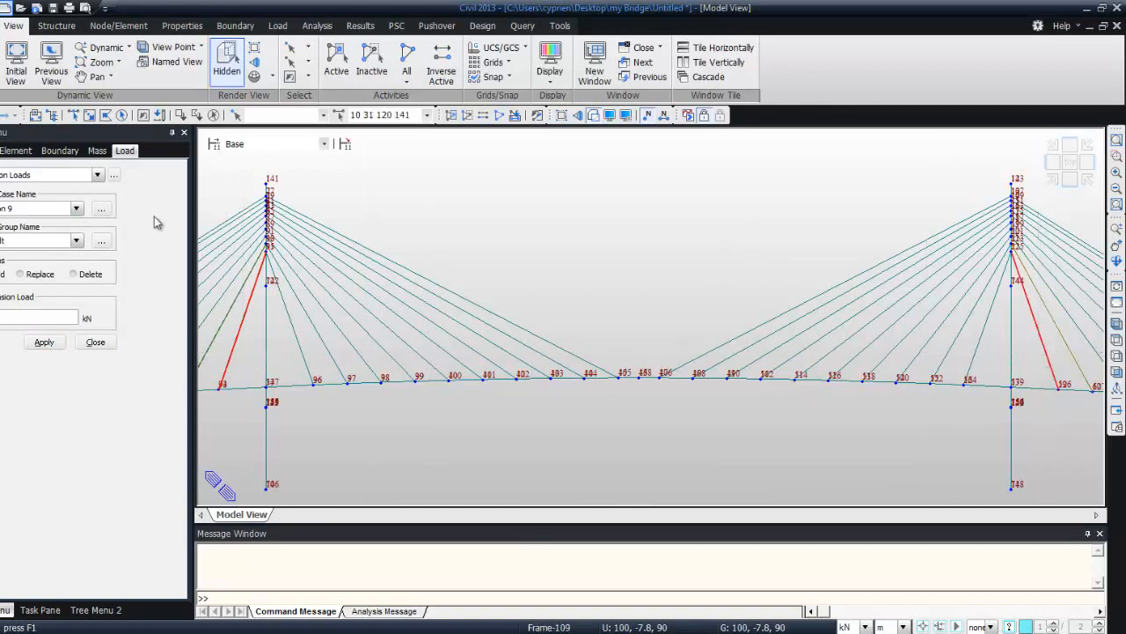
click(76, 209)
click(54, 232)
click(54, 343)
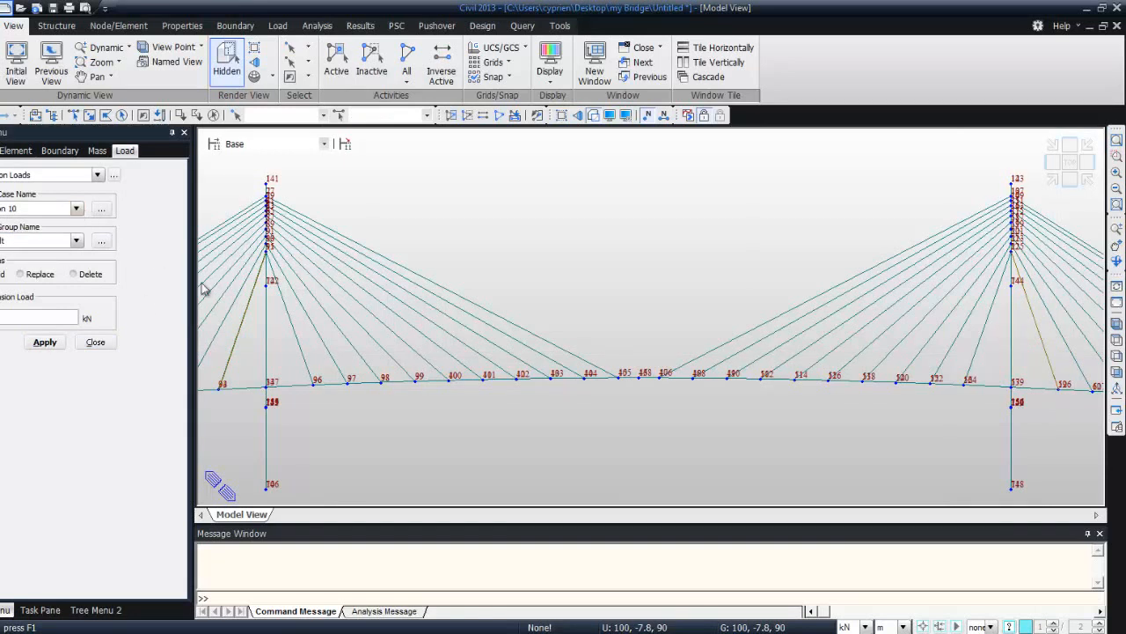
- Apply the 1 kN pretension to cable elements 11, 30, 121 and 140 in the Tension 11 load case
click(302, 342)
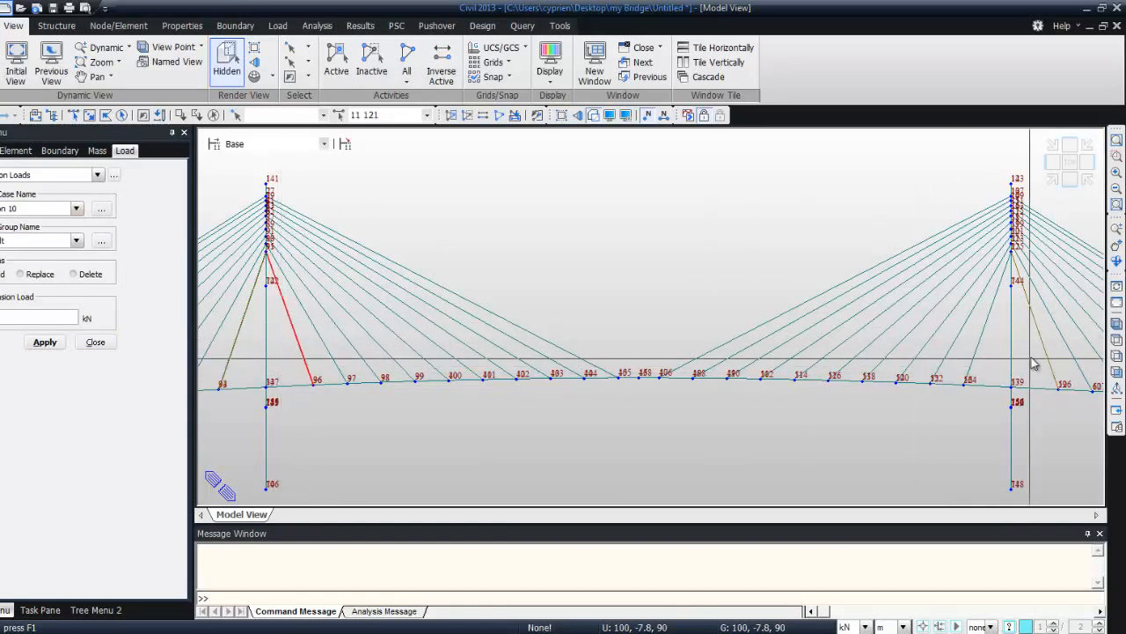
click(978, 352)
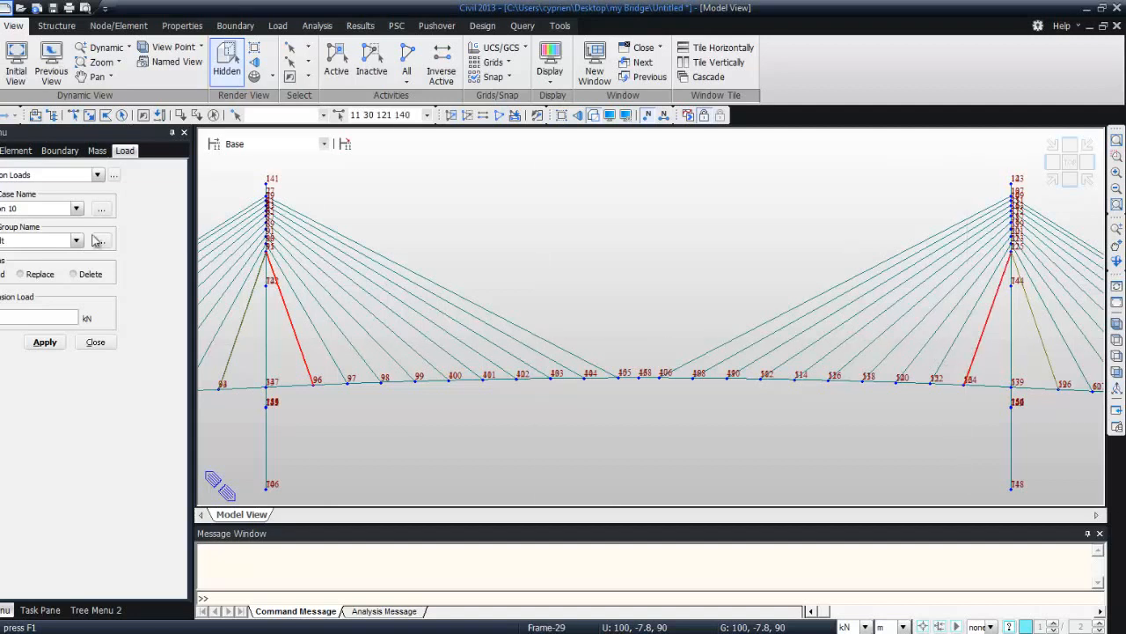
click(77, 209)
click(63, 231)
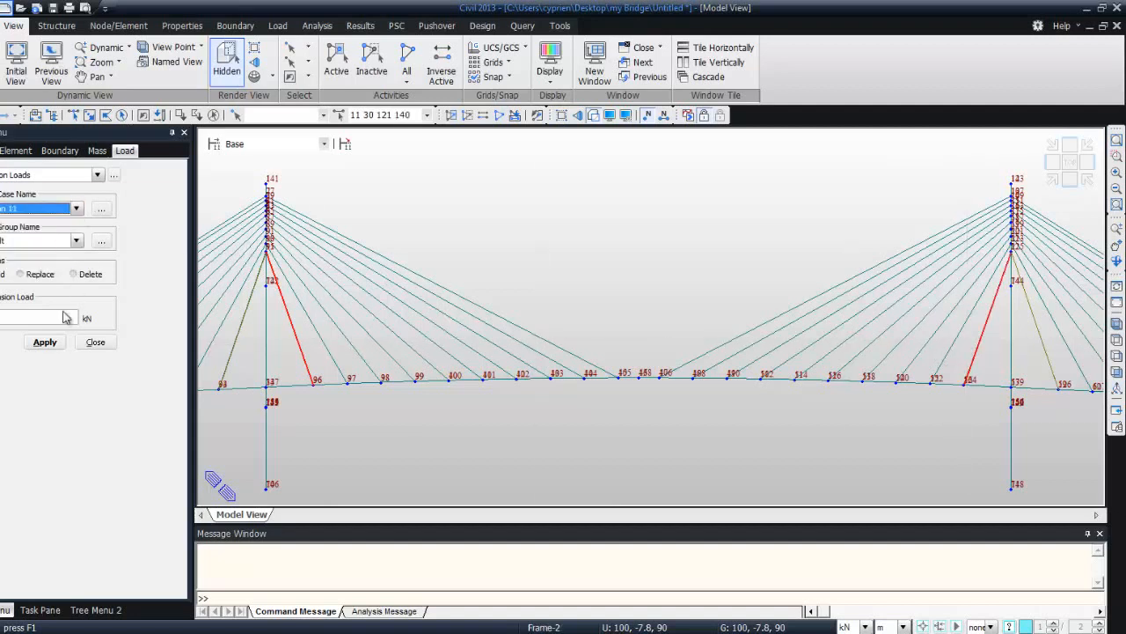
click(46, 342)
- Apply the 1 kN pretension to cable elements 12, 29, 122 and 139 in the Tension 12 load case
click(338, 363)
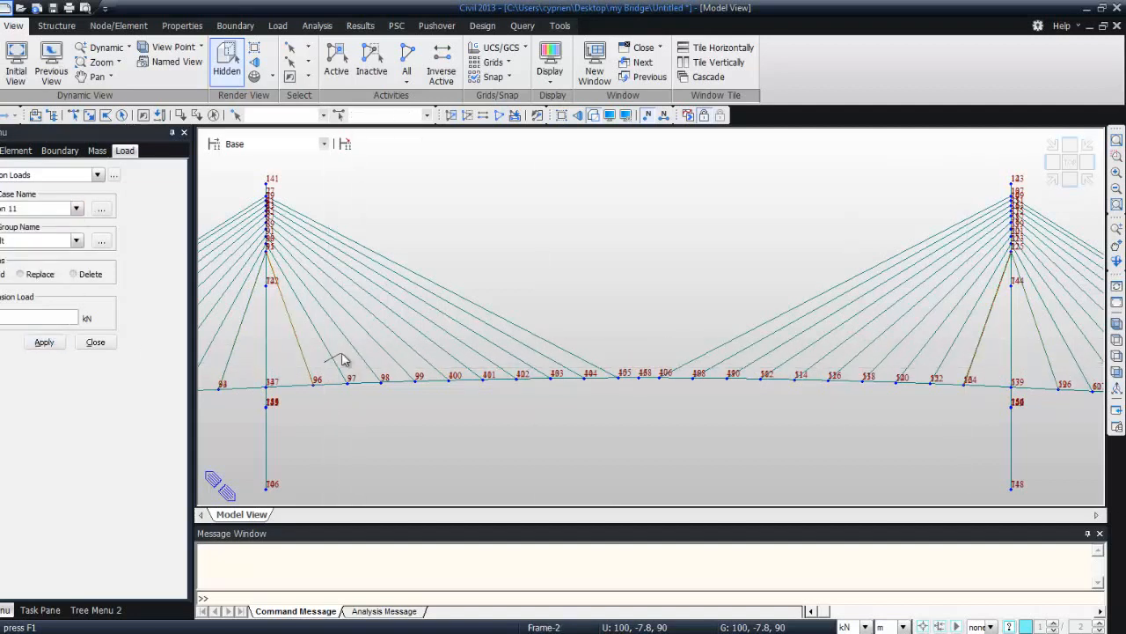
click(946, 358)
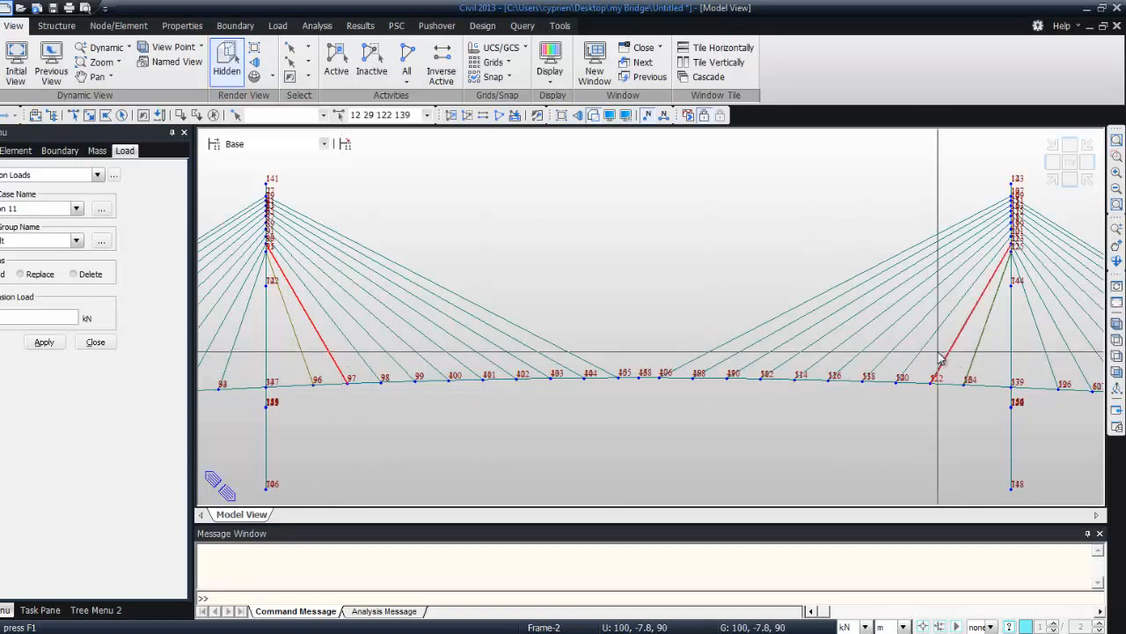
click(76, 209)
click(35, 231)
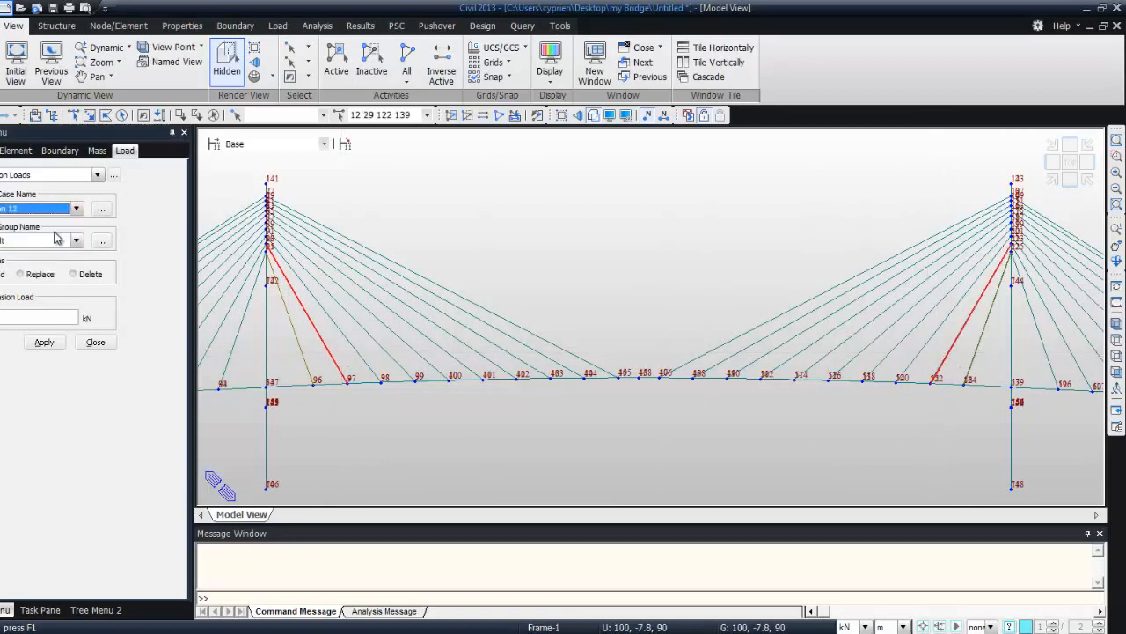
click(45, 342)
- Apply the 1 kN pretension to cable elements 13, 28, 123 and 138 in the Tension 13 load case
click(361, 352)
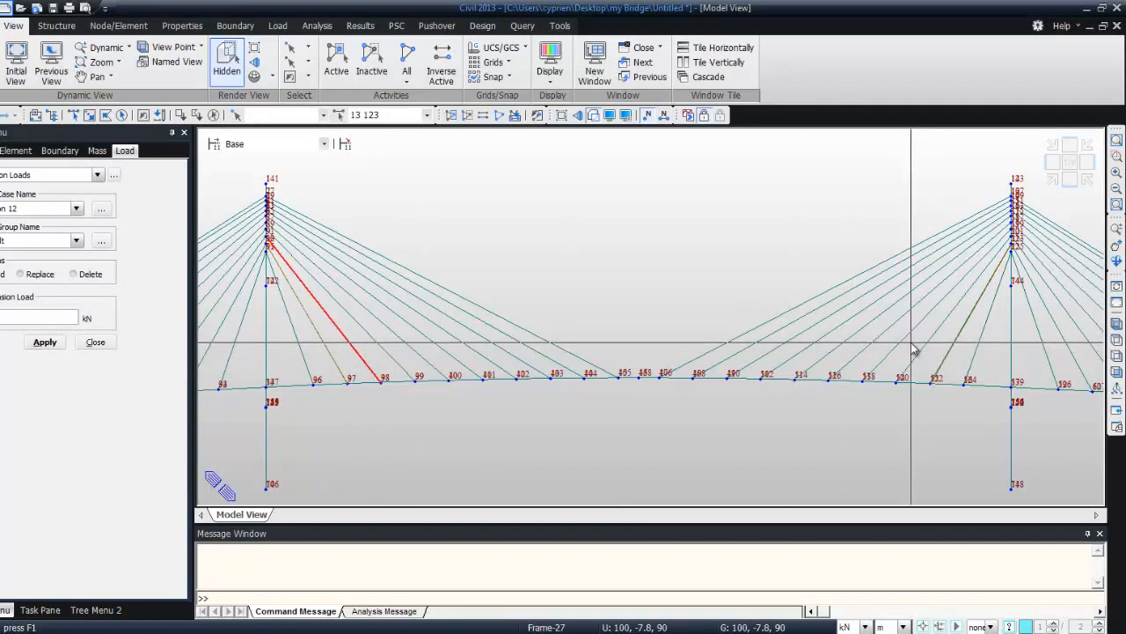
click(918, 347)
click(76, 208)
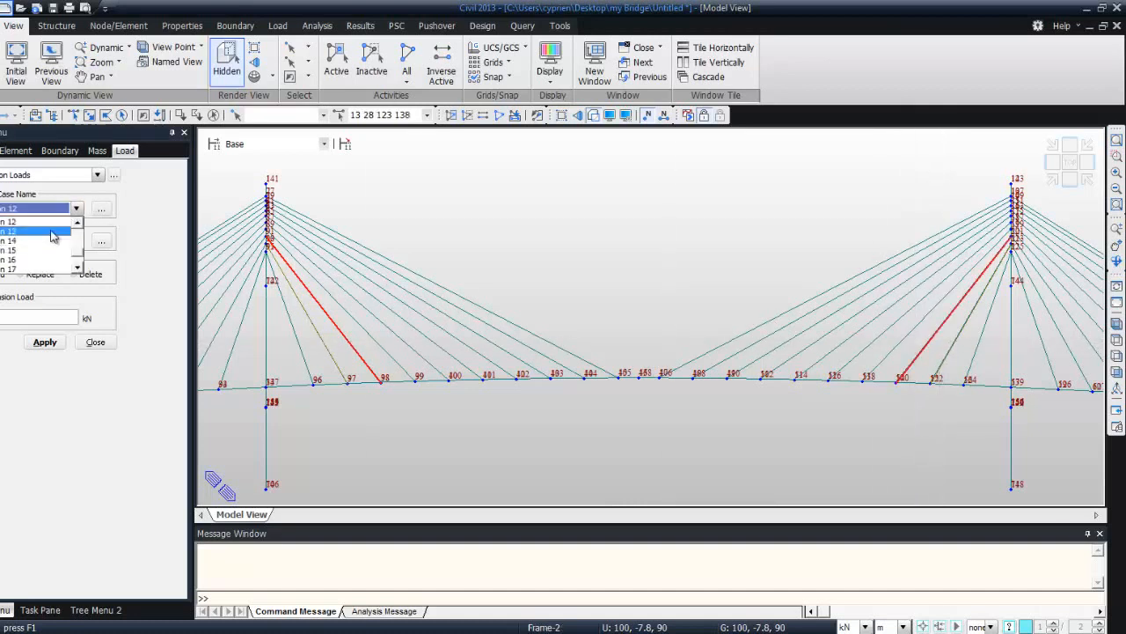
click(52, 233)
click(60, 344)
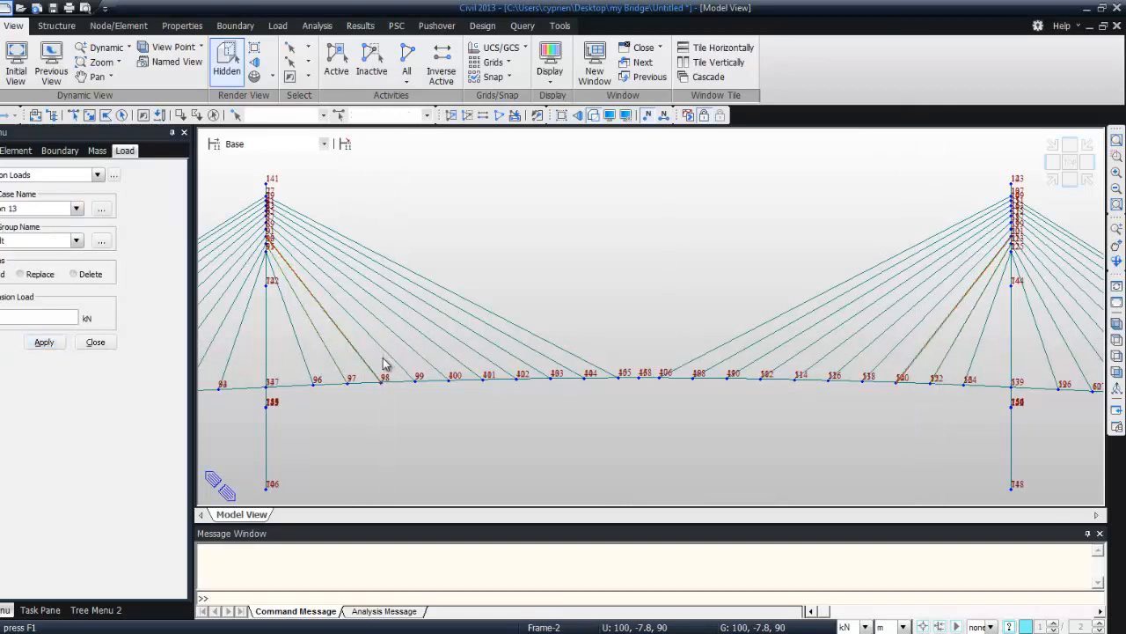
- Apply the 1 kN pretension to cable elements 14, 27, 124 and 137 in the Tension 14 load case
click(399, 354)
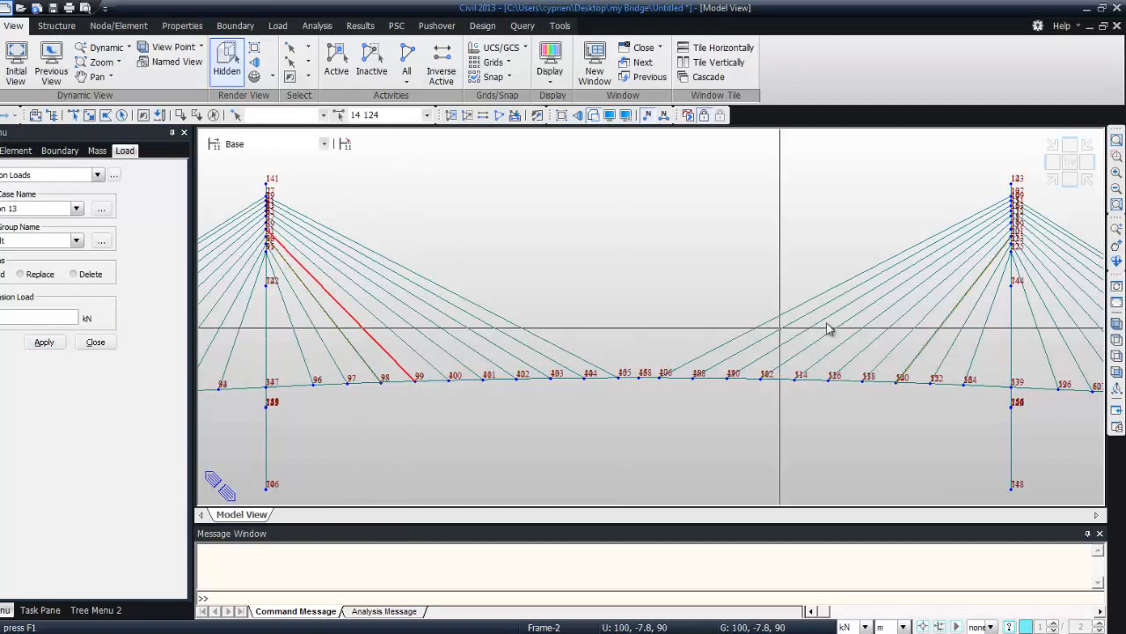
click(909, 334)
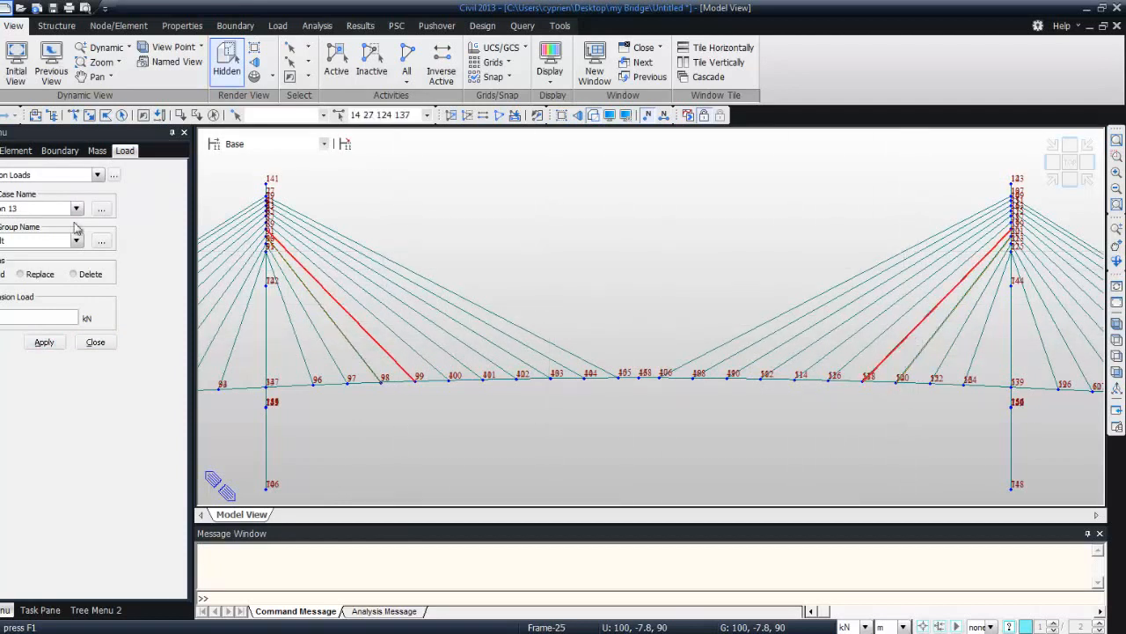
click(71, 275)
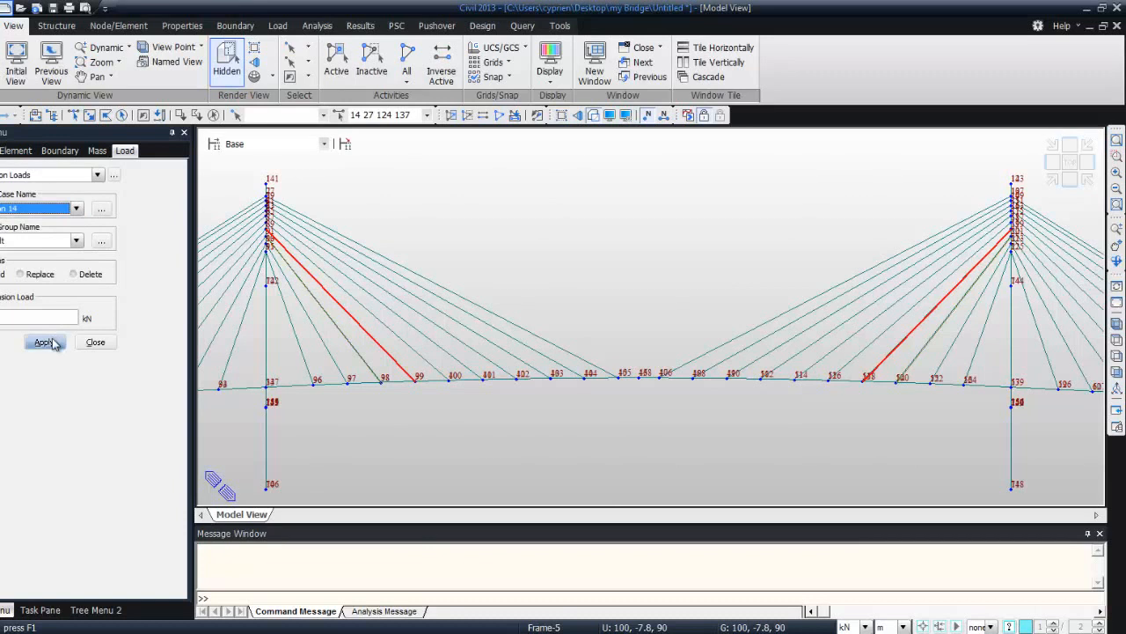
- Apply the 1 kN pretension to cable elements 15, 26, 125 and 136 in the Tension 15 load case
click(424, 356)
click(878, 336)
click(76, 207)
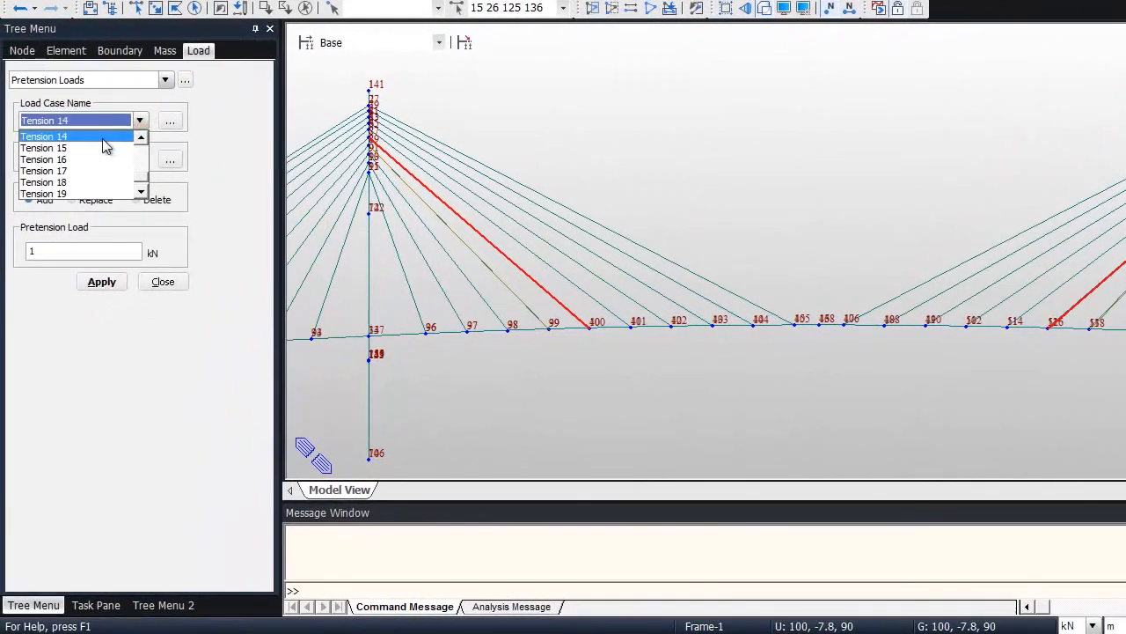
click(104, 148)
click(102, 281)
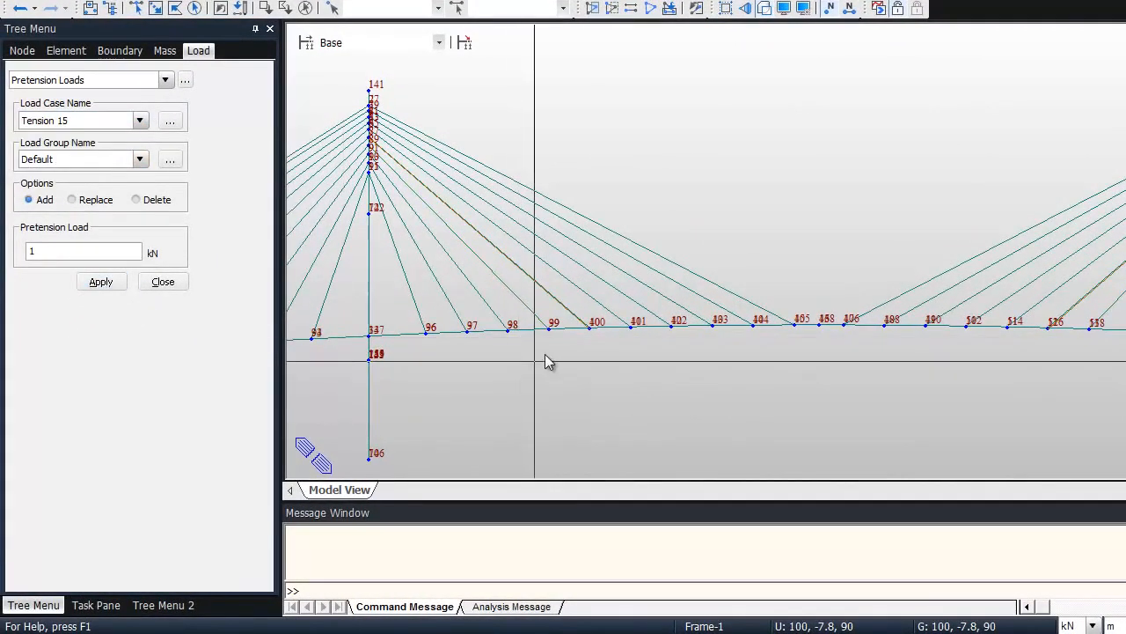
- Apply the 1 kN pretension to cable elements 16, 25, 126 and 135 in the Tension 16 load case
click(615, 306)
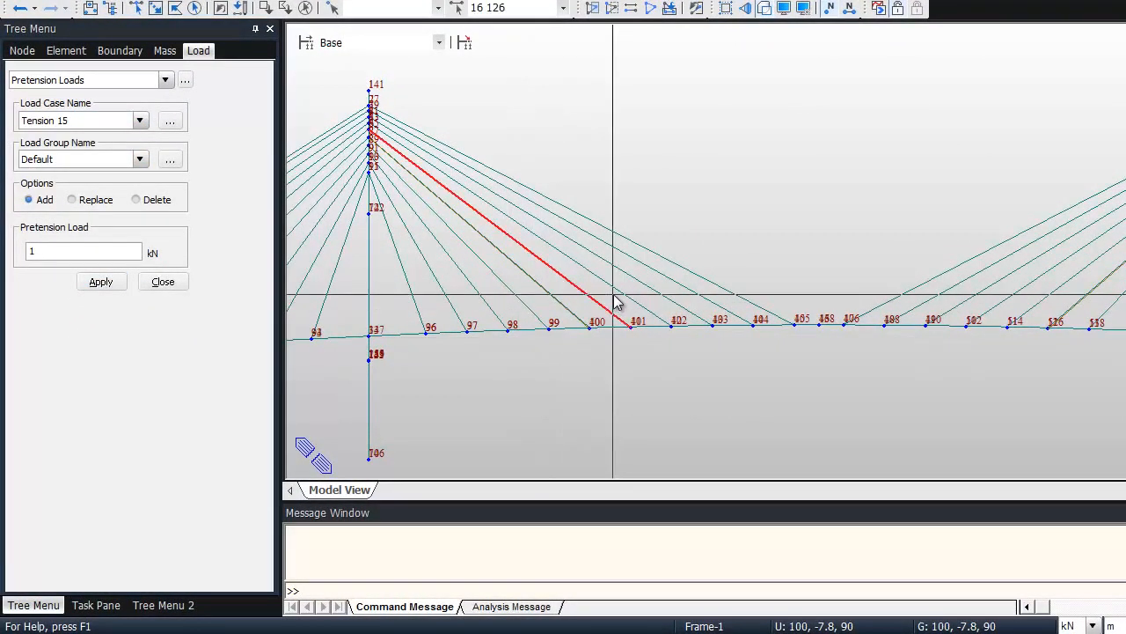
click(1047, 301)
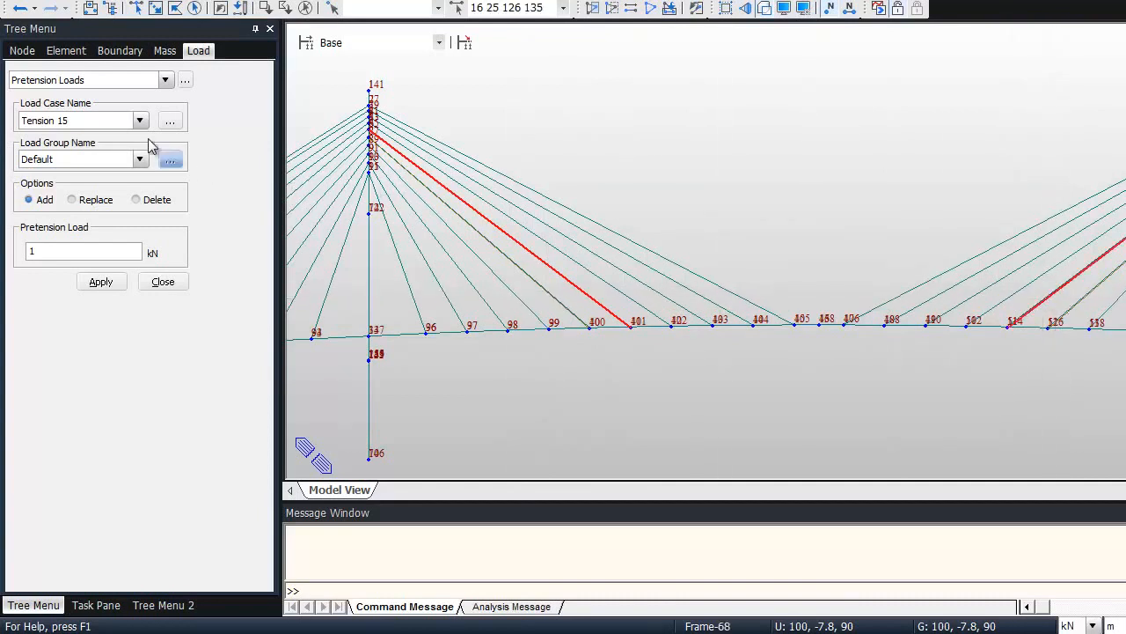
click(139, 121)
click(112, 148)
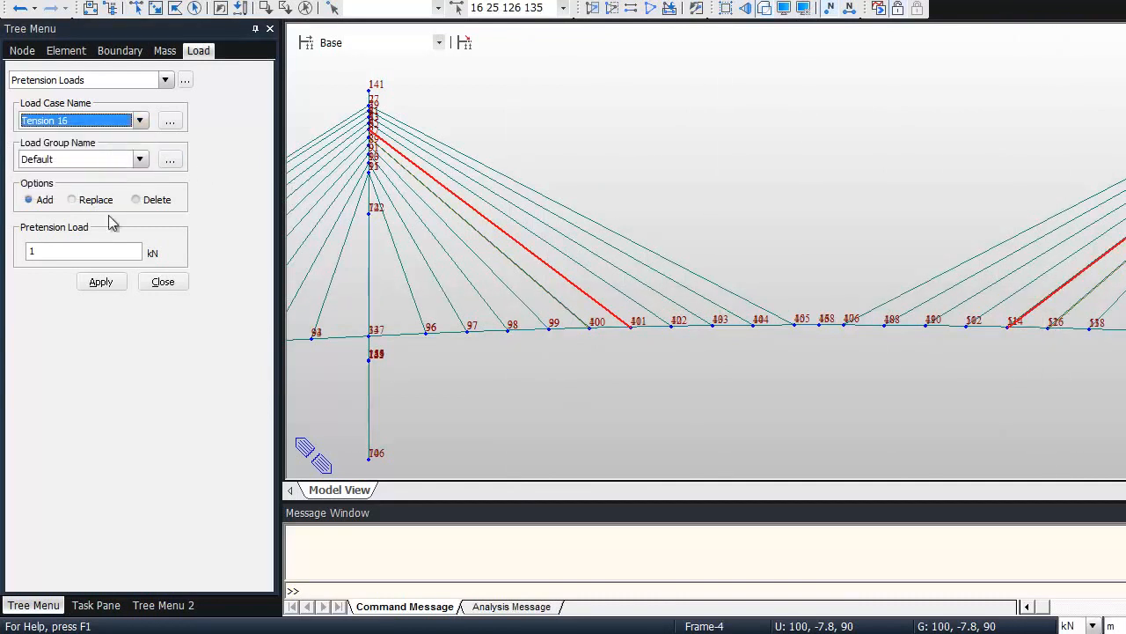
click(114, 280)
- Apply the 1 kN pretension to cable elements 17, 24, 127 and 134 in the Tension 17 load case
click(633, 295)
click(1031, 284)
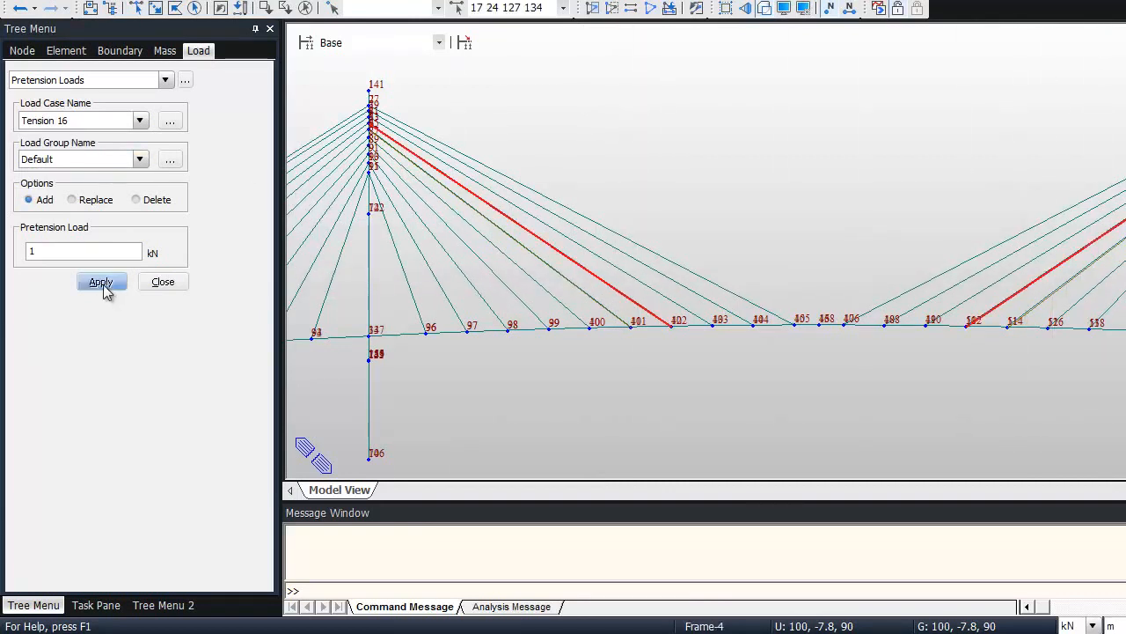
click(141, 121)
click(98, 164)
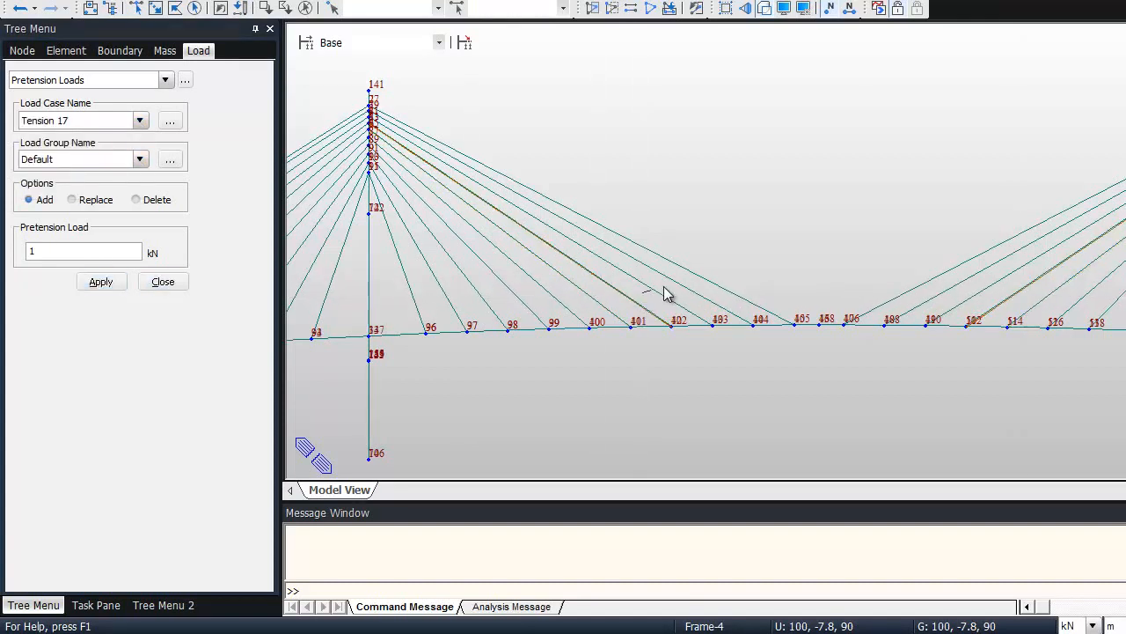
- Apply the 1 kN pretension to the third-longest main-span cables of both towers in the Tension 18 load case
click(667, 296)
click(965, 302)
click(141, 120)
click(102, 171)
click(102, 281)
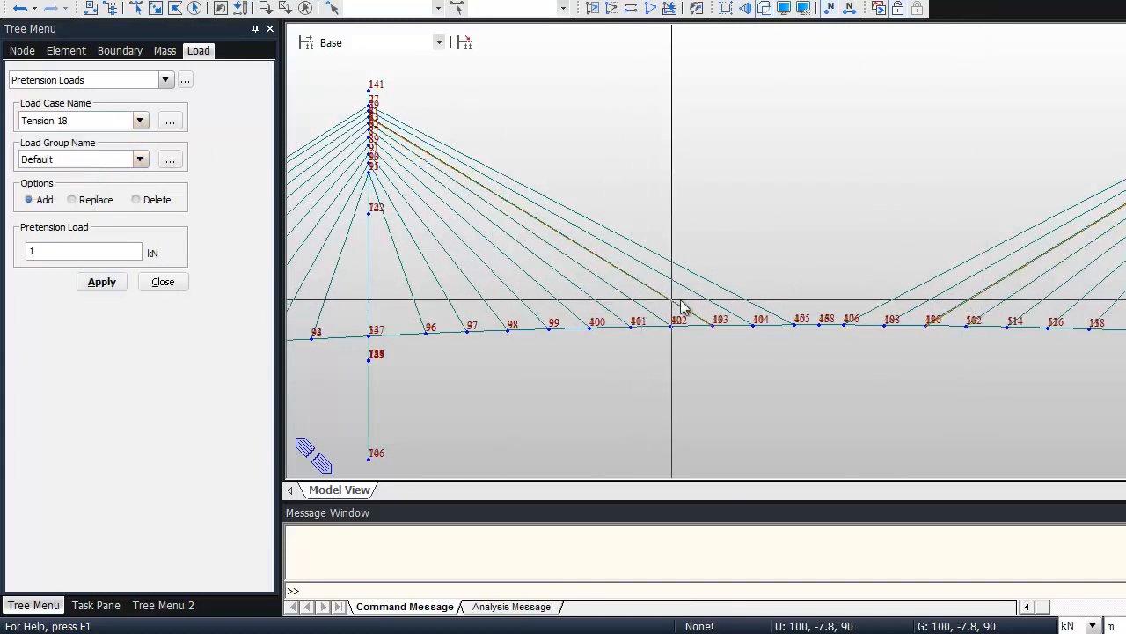
- Apply the 1 kN pretension to cable elements 19, 22, 129 and 132 in the Tension 19 load case
click(704, 297)
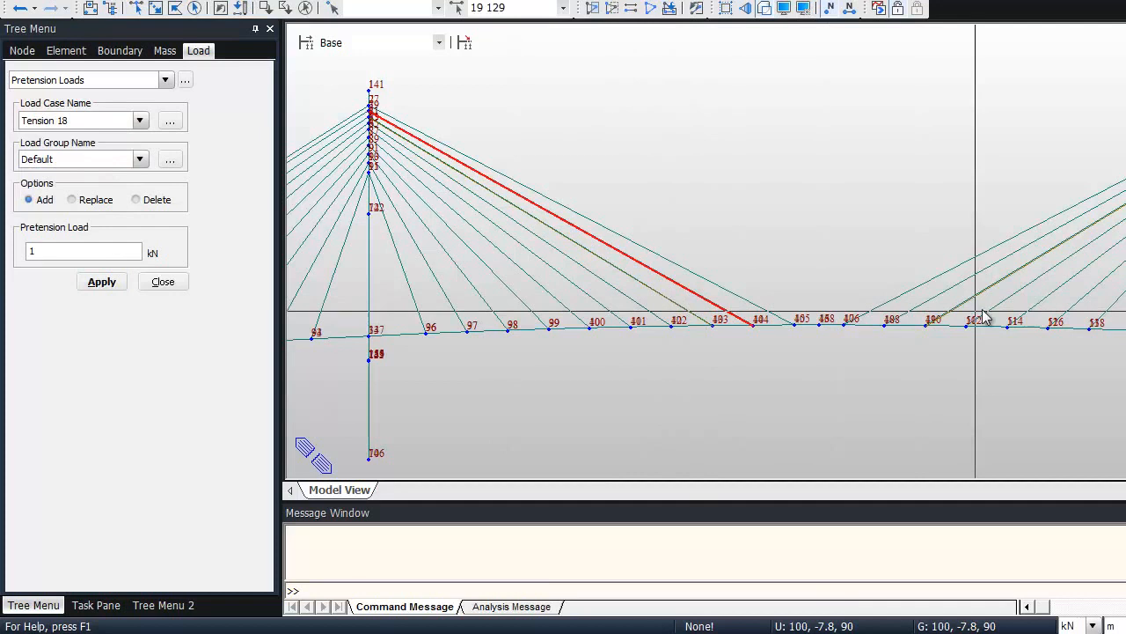
click(937, 299)
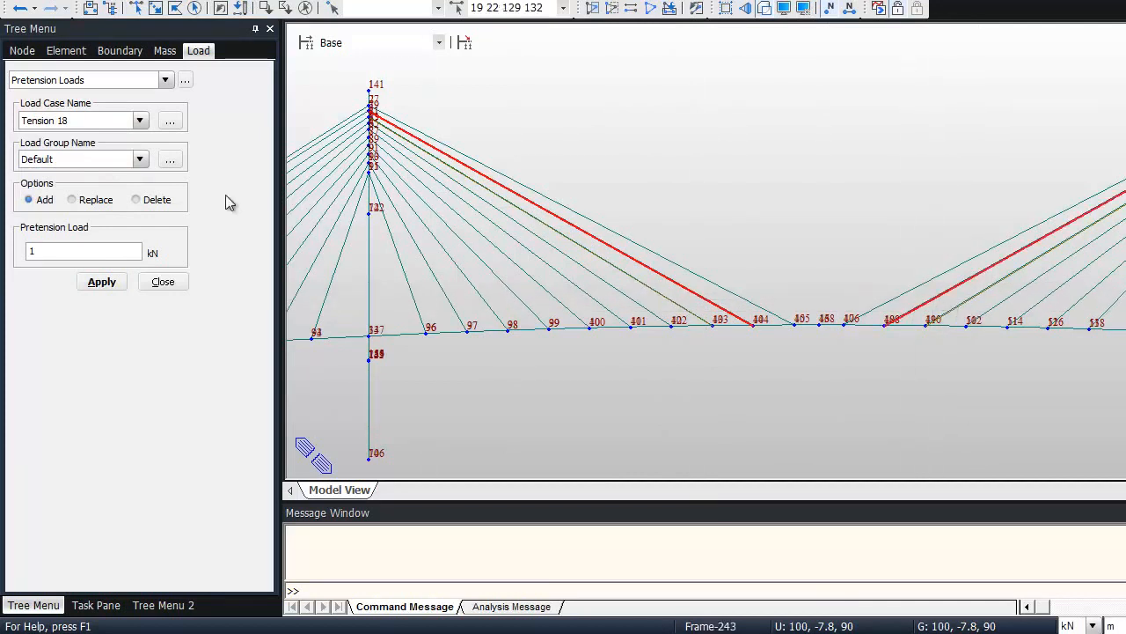
click(139, 120)
click(92, 184)
click(102, 283)
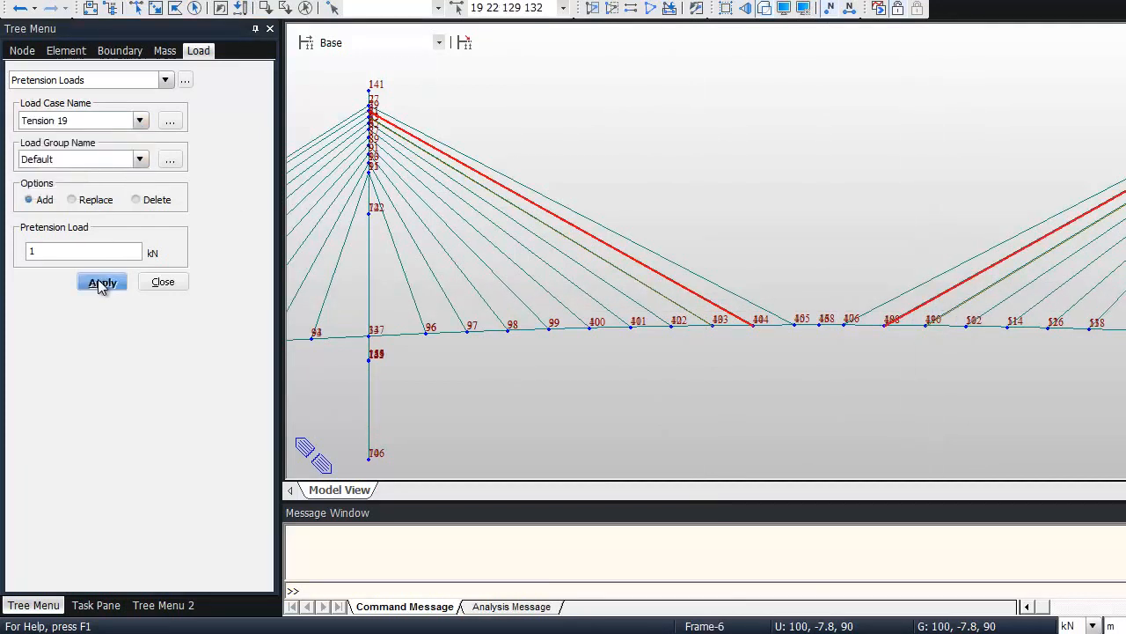
- Apply the 1 kN pretension to cable elements 20, 21, 130 and 131 in the Tension 20 load case
click(701, 273)
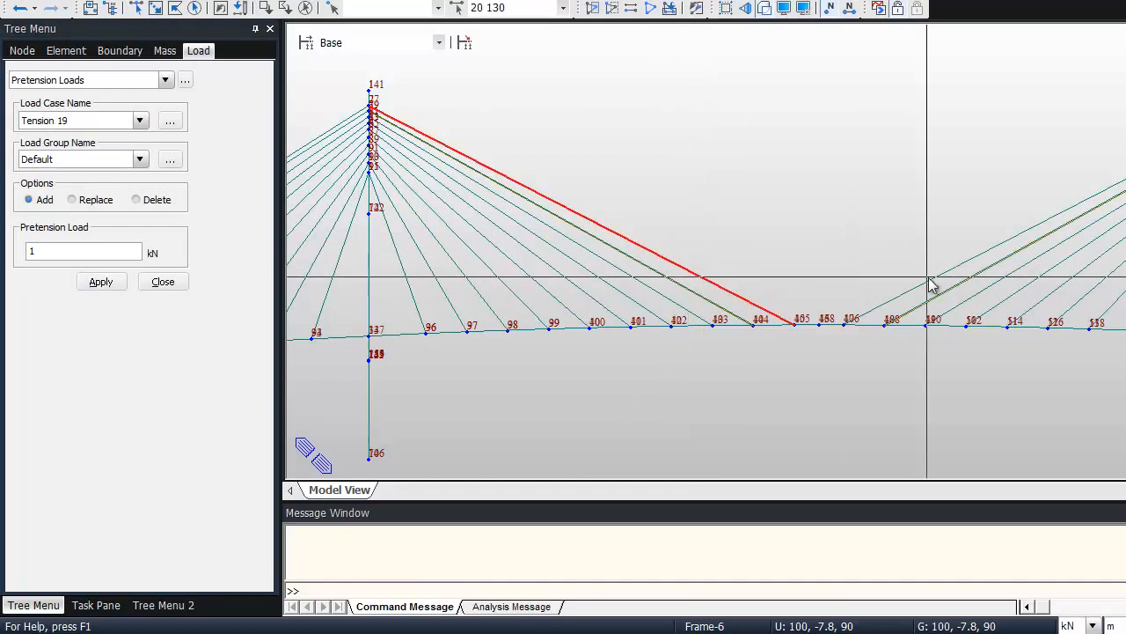
click(924, 283)
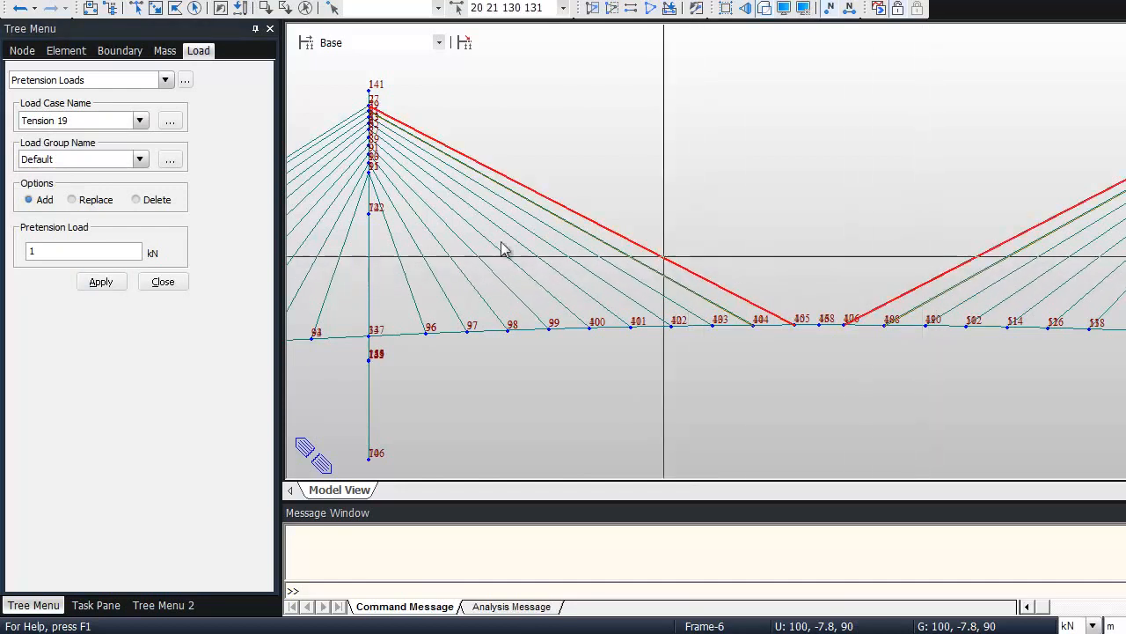
click(139, 121)
click(95, 190)
click(99, 282)
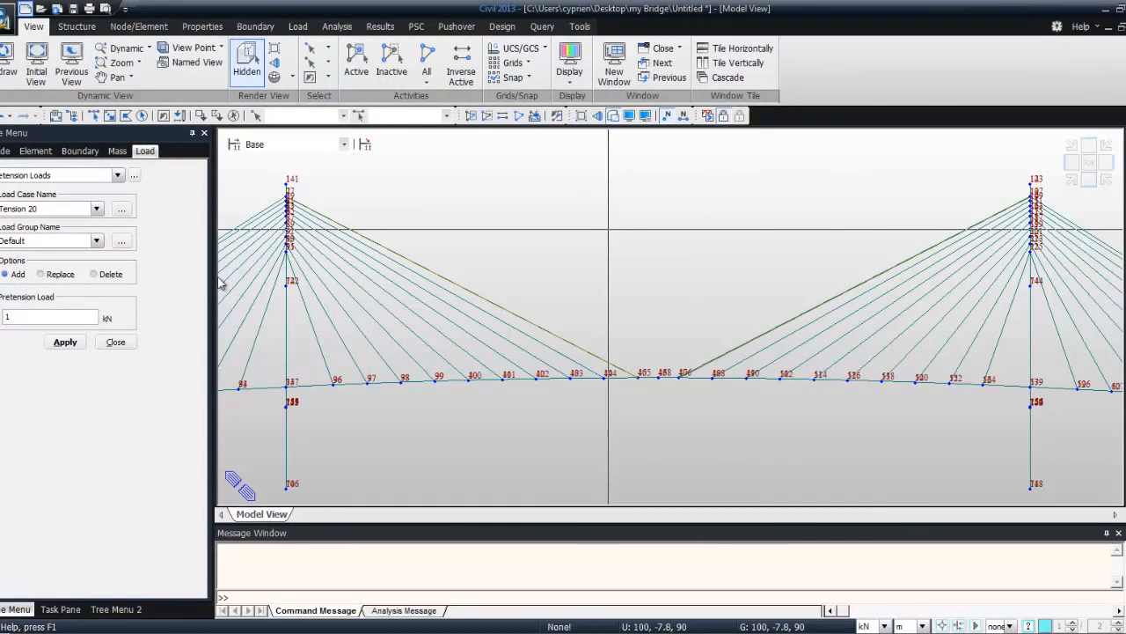
- Perform the structural analysis of the complete cable-stayed bridge model
click(1125, 324)
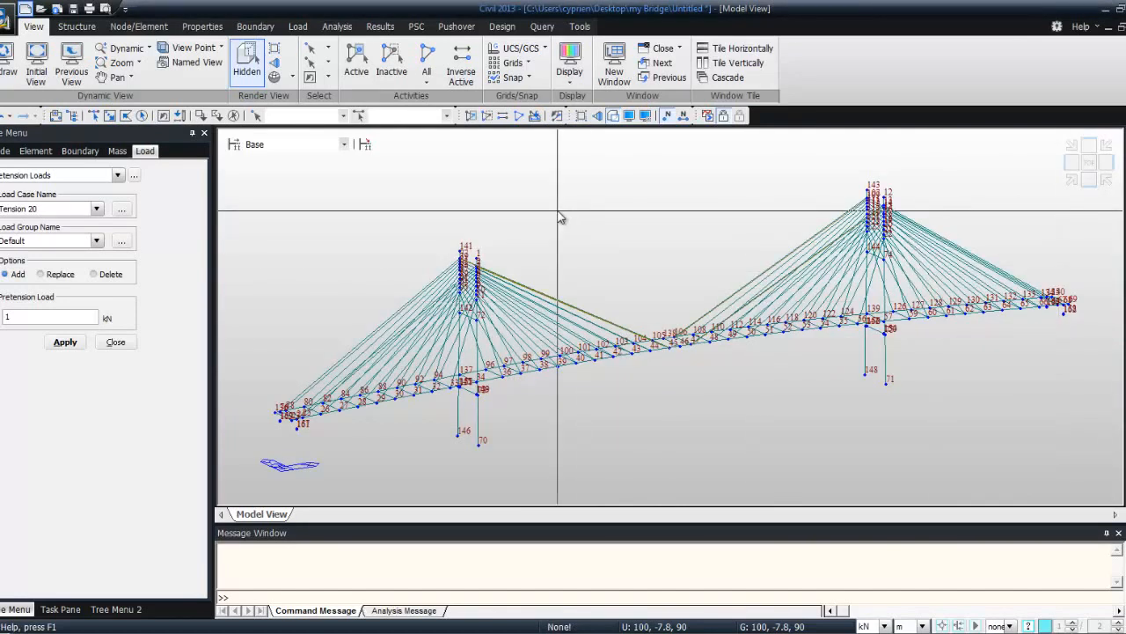
click(374, 29)
click(334, 29)
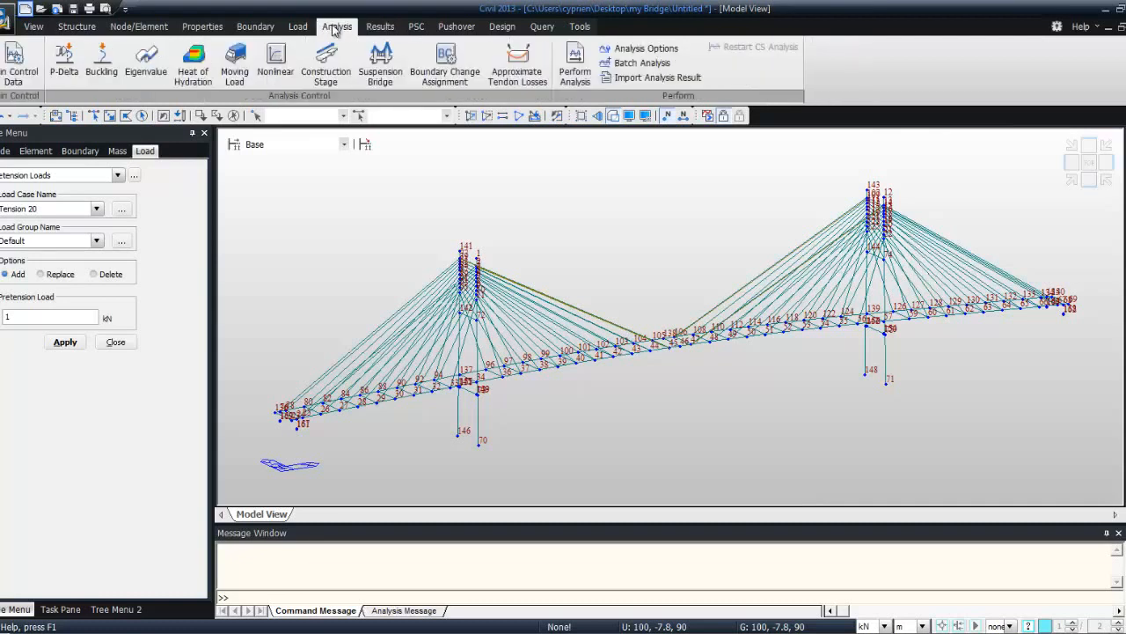
click(578, 58)
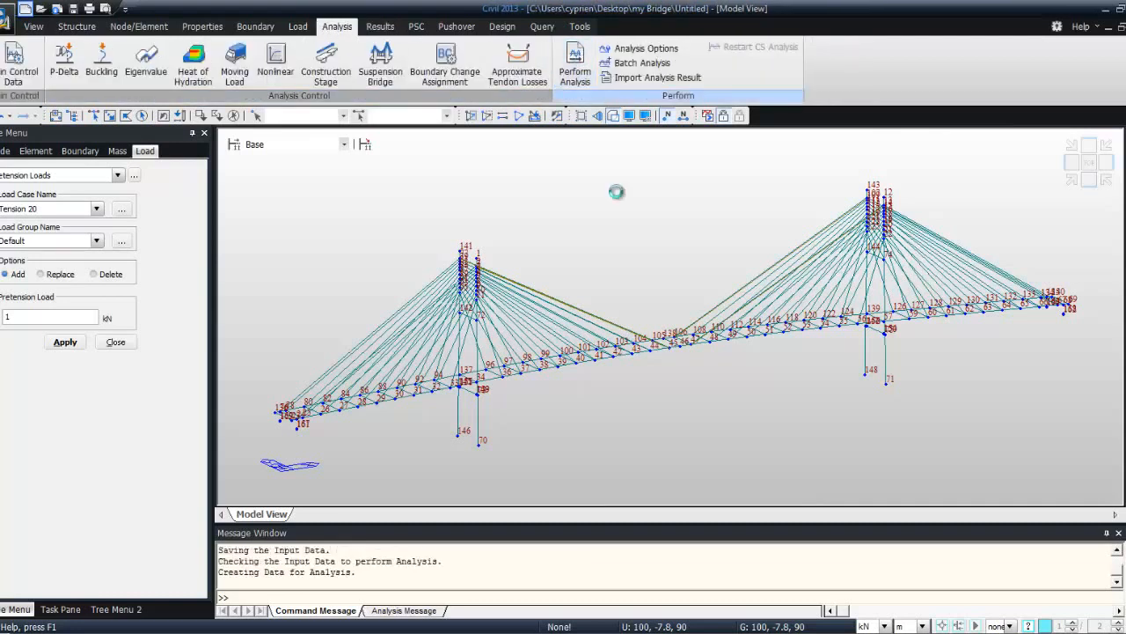